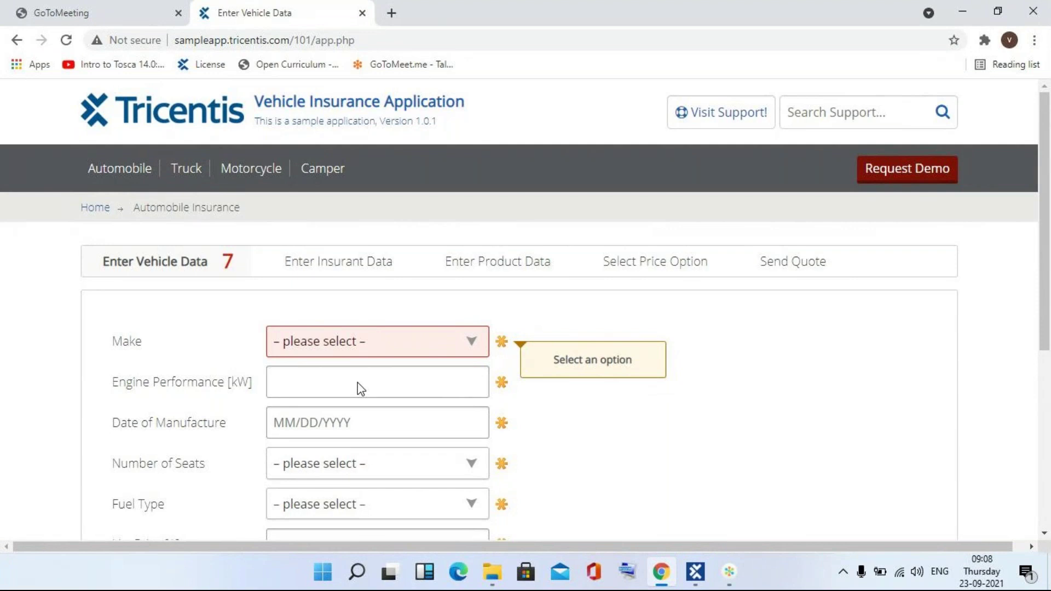
- Close the ad tab, return to the insurance home page, and show Tosca Commander's Modules section
click(89, 207)
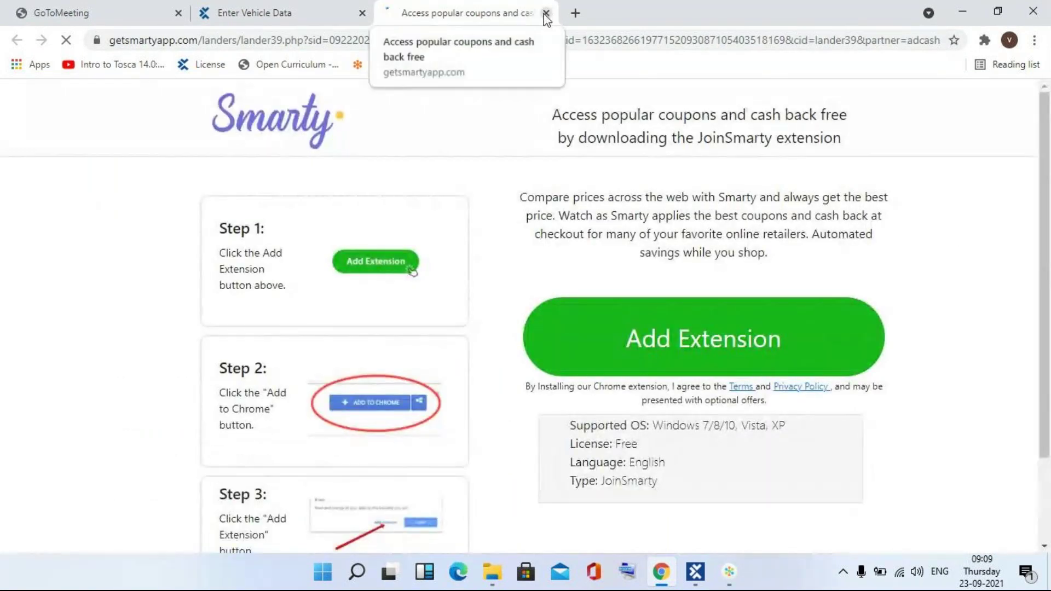
click(545, 14)
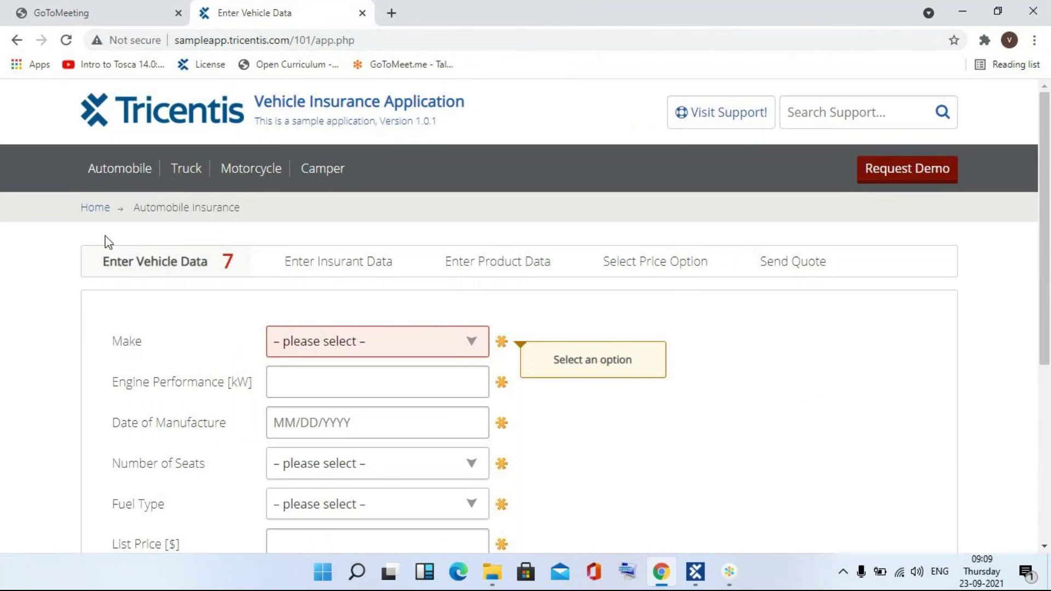
click(94, 208)
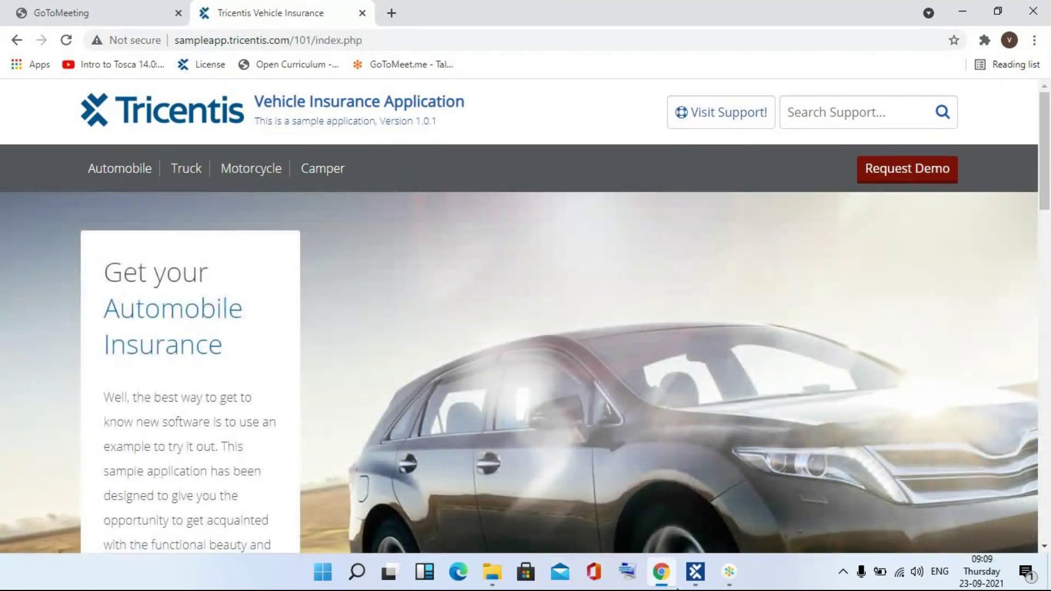
click(700, 578)
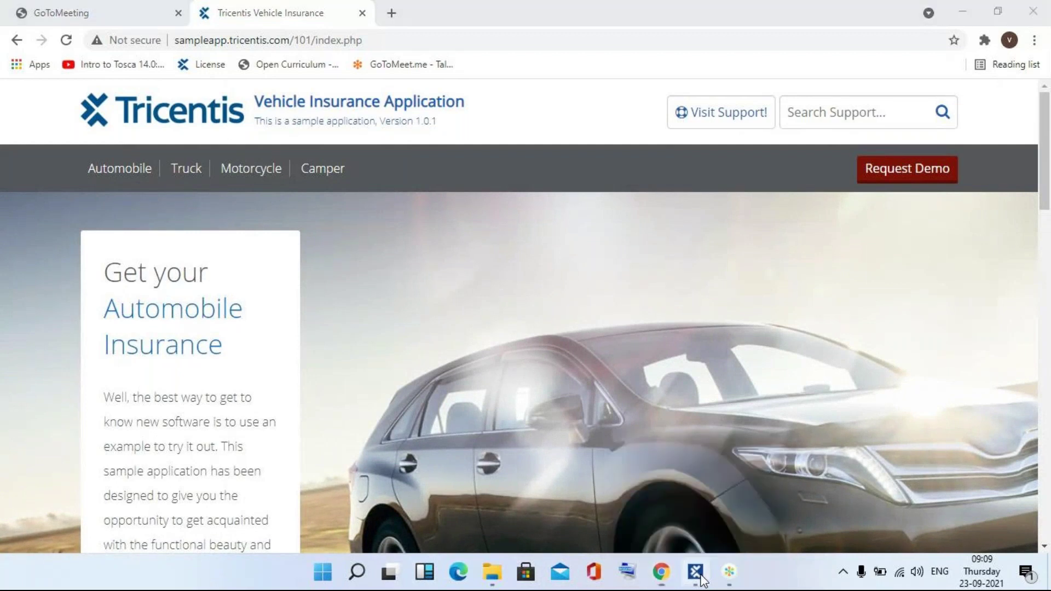
click(221, 158)
- Create a new folder named INSURANCE under Modules
click(73, 179)
right_click(75, 185)
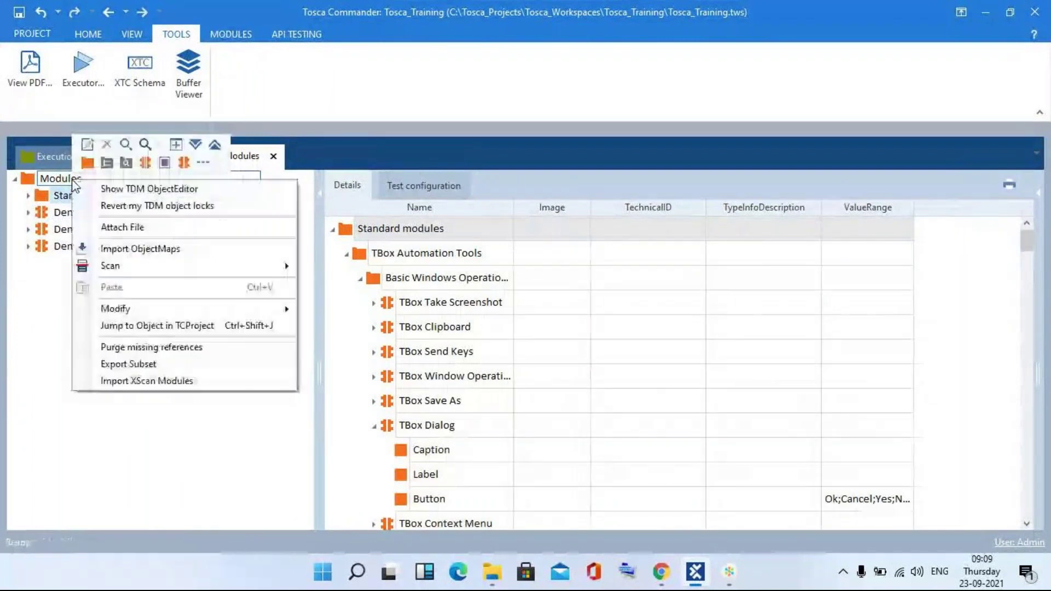
click(86, 162)
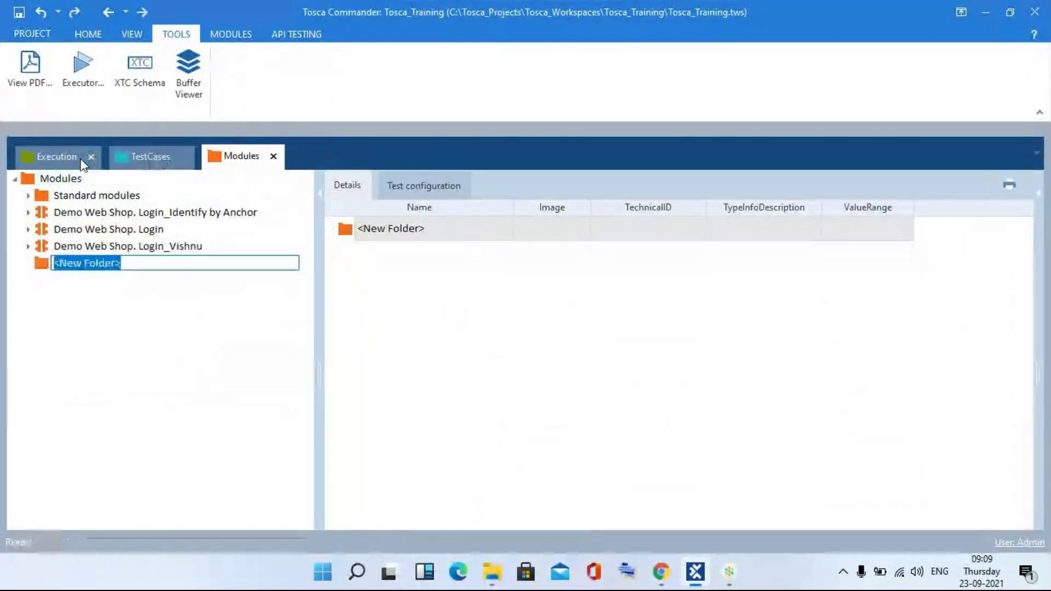
text(INSURANCE)
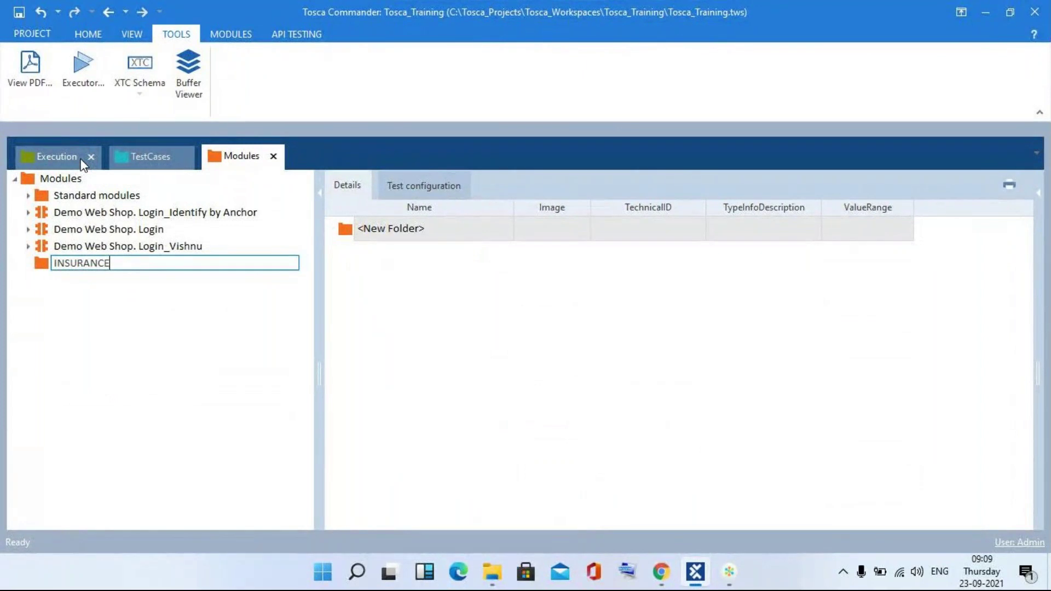
key(Return)
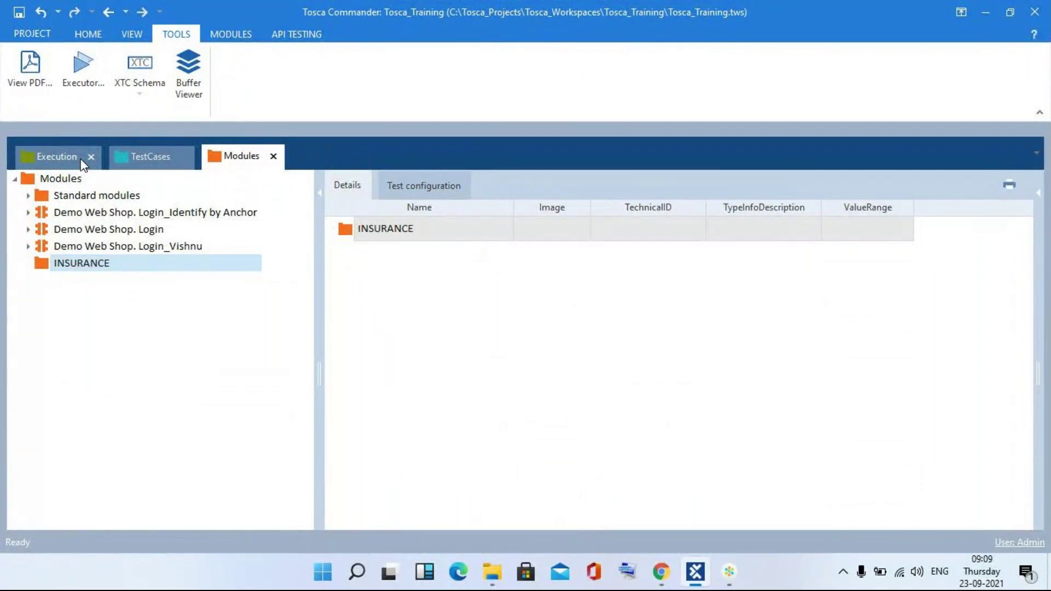
- Start a Scan > Application for the INSURANCE folder
right_click(67, 268)
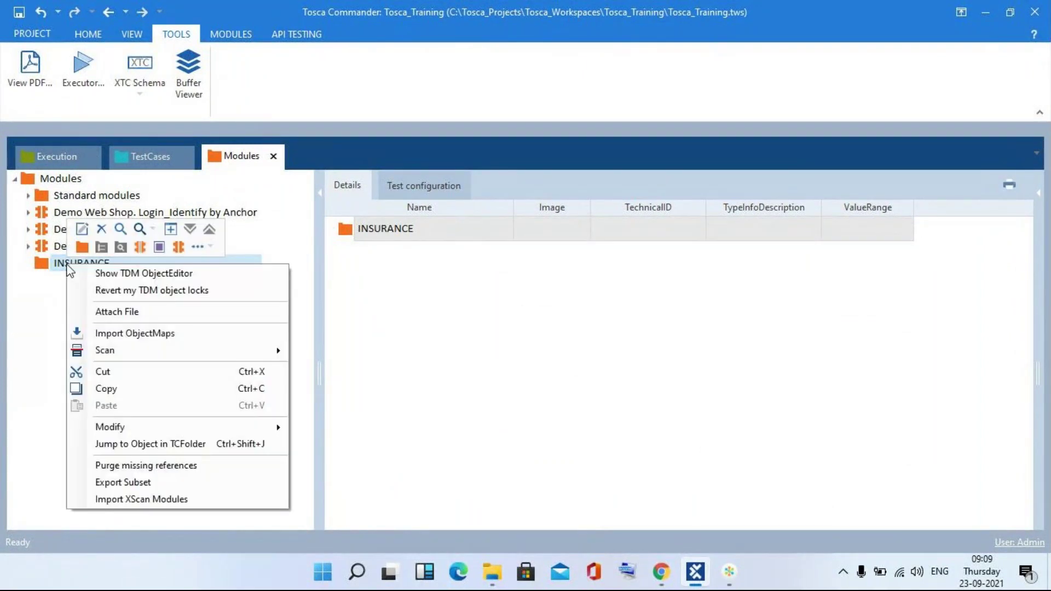
mouse_move(228, 353)
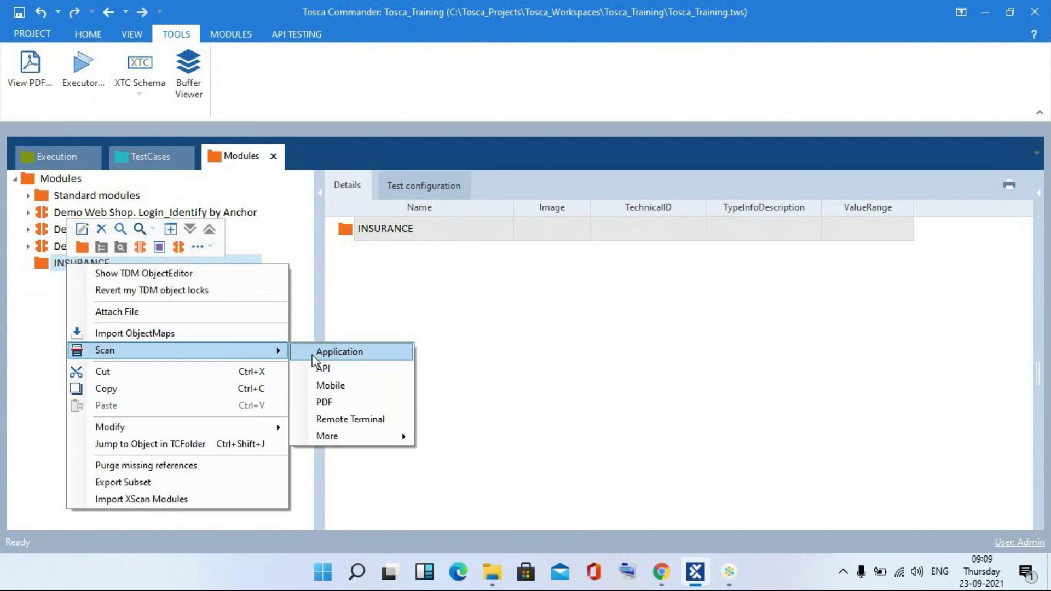
click(313, 353)
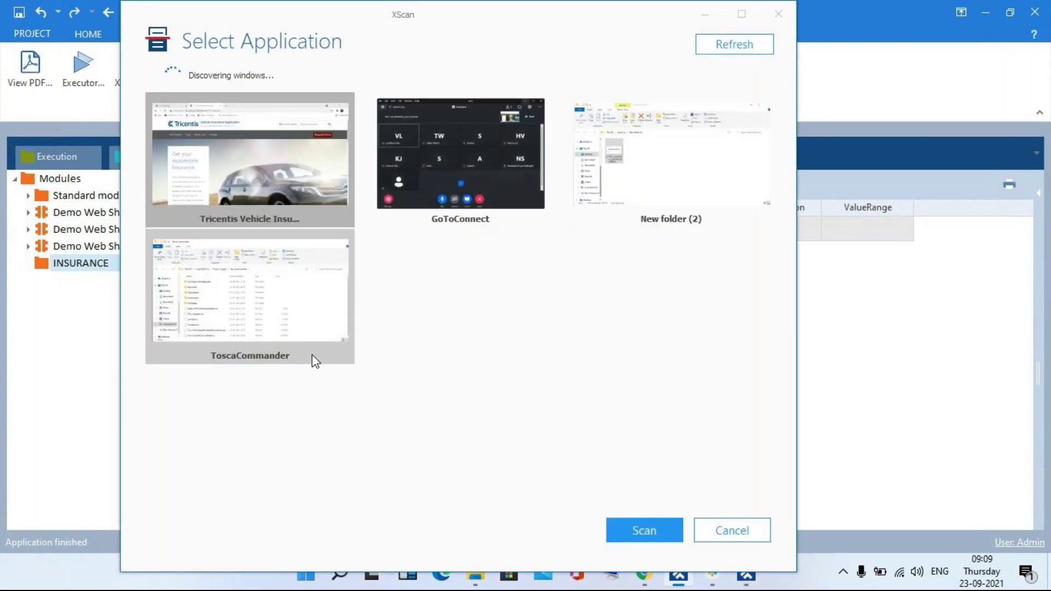
- Choose the Tricentis Vehicle Insurance browser window as the application to scan
double_click(265, 143)
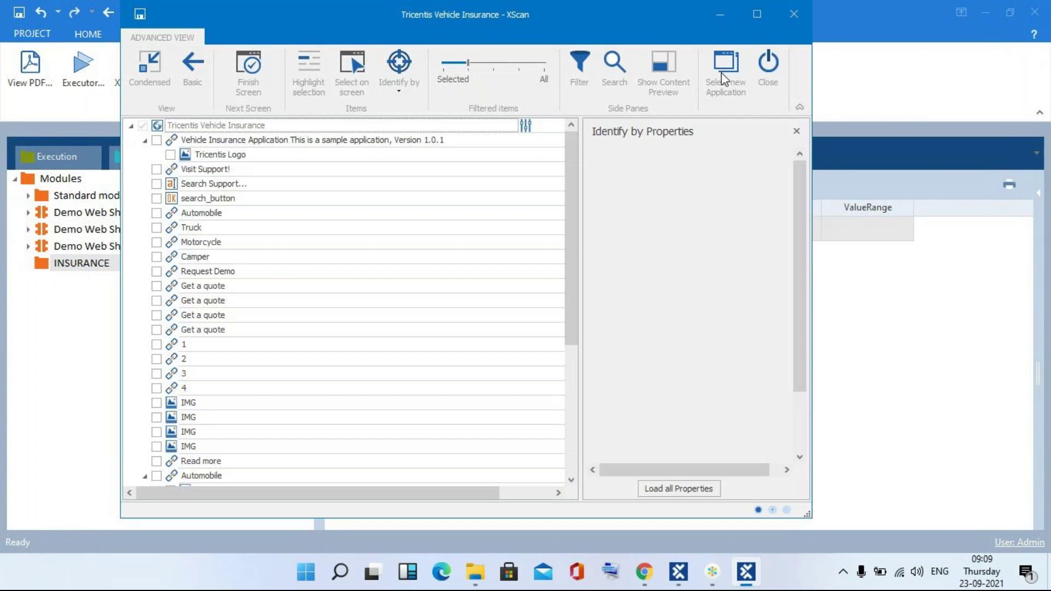
click(721, 74)
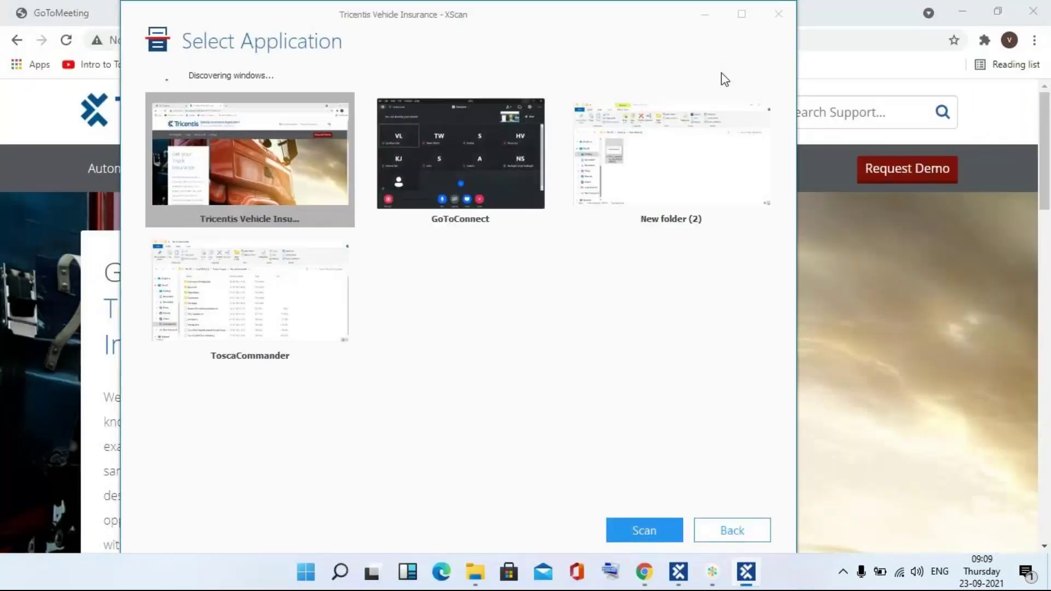
double_click(229, 181)
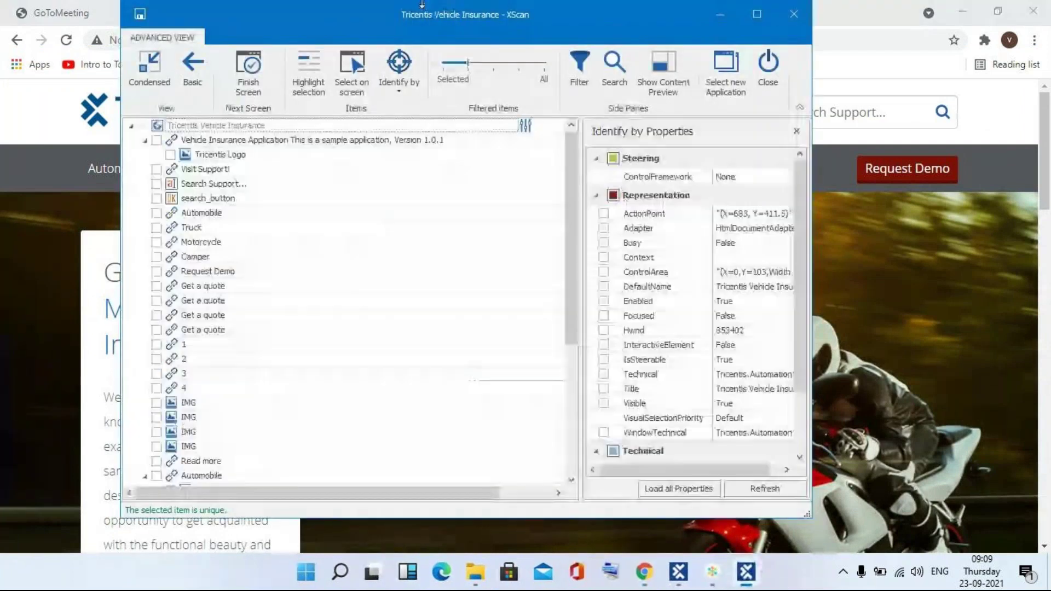
drag(442, 17, 847, 118)
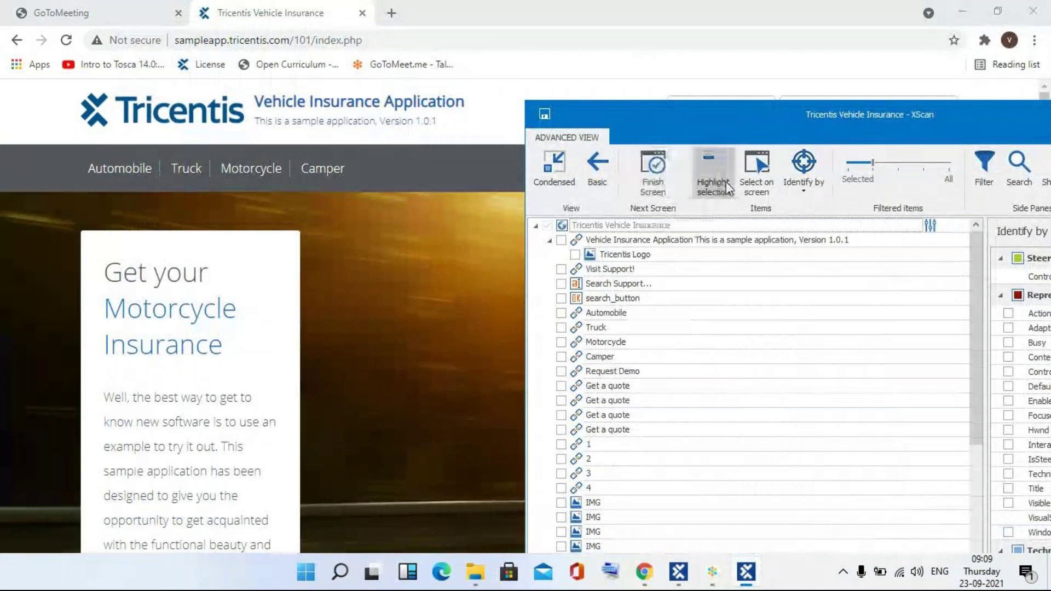
- Pick the page header, Automobile and Truck links on screen, save the module, and close XScan
click(751, 178)
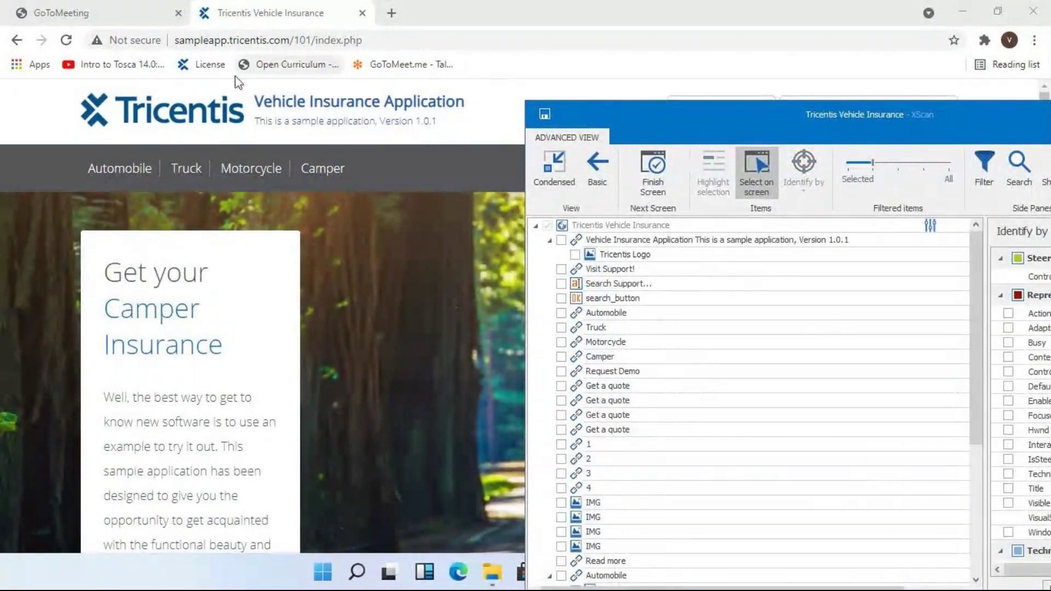
click(182, 118)
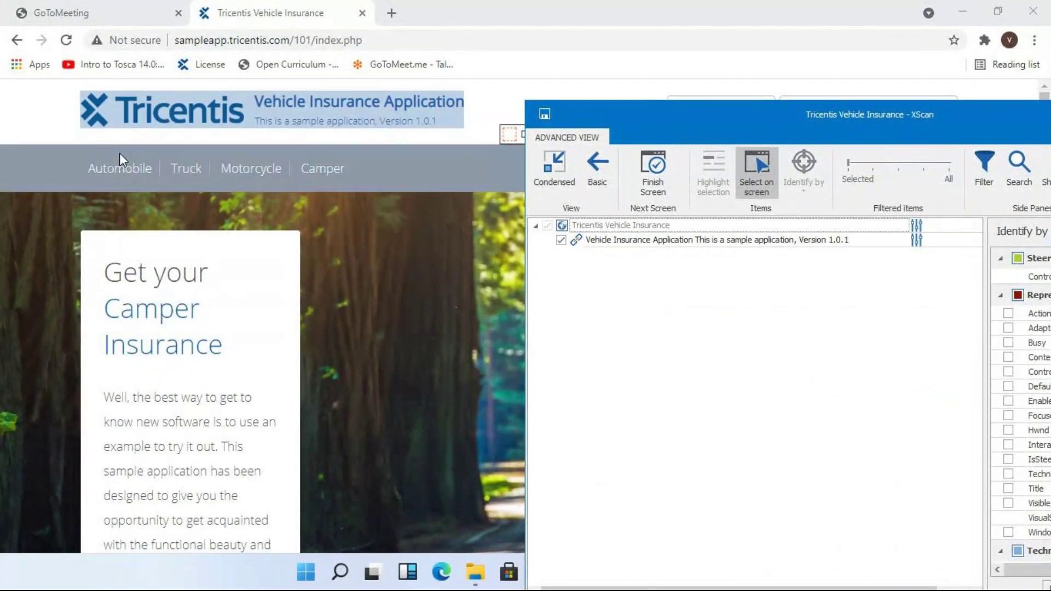
click(116, 170)
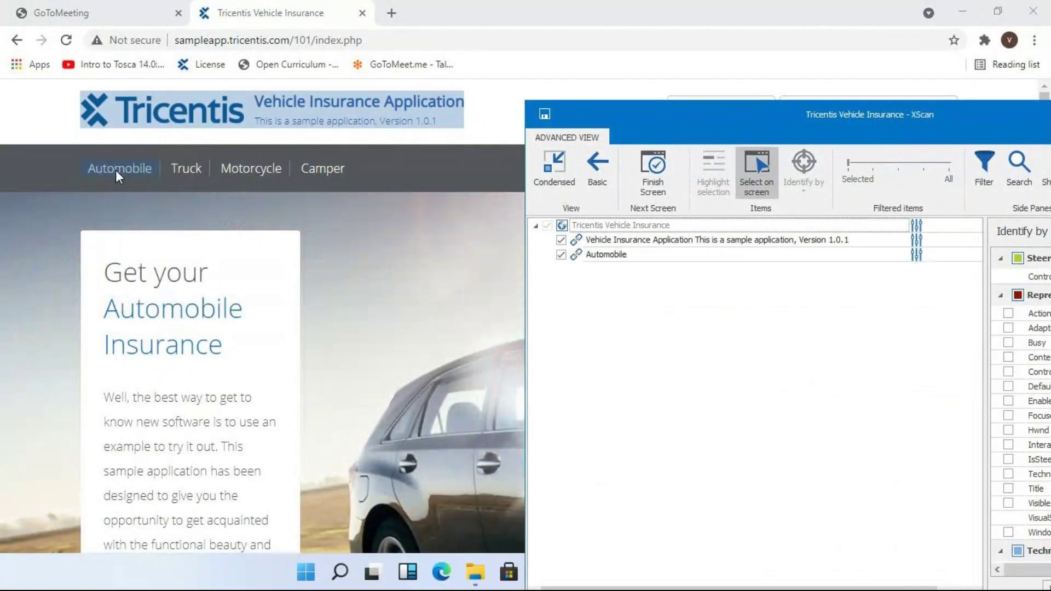
click(185, 168)
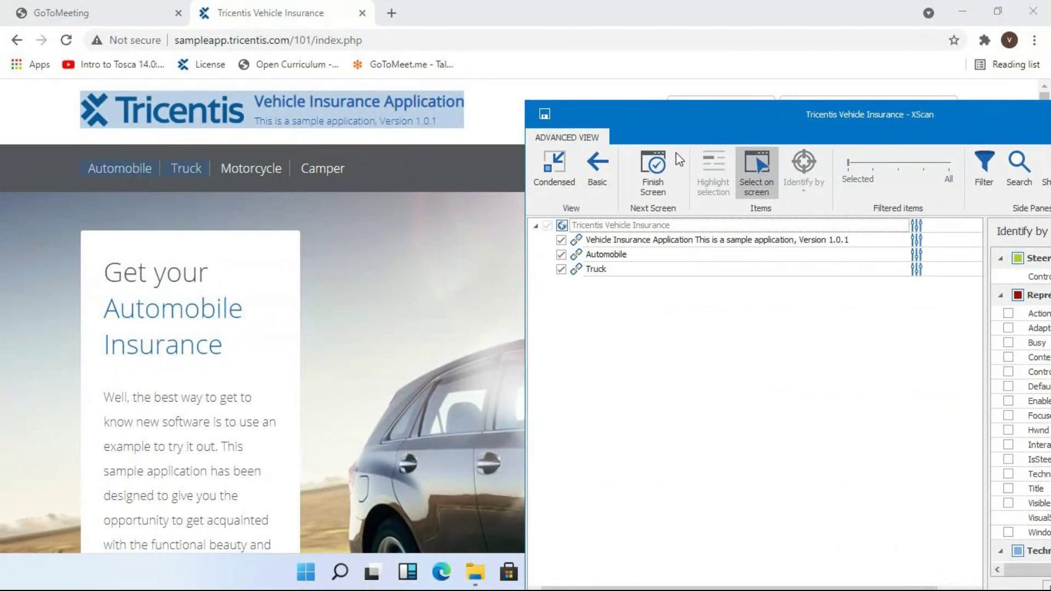
click(758, 170)
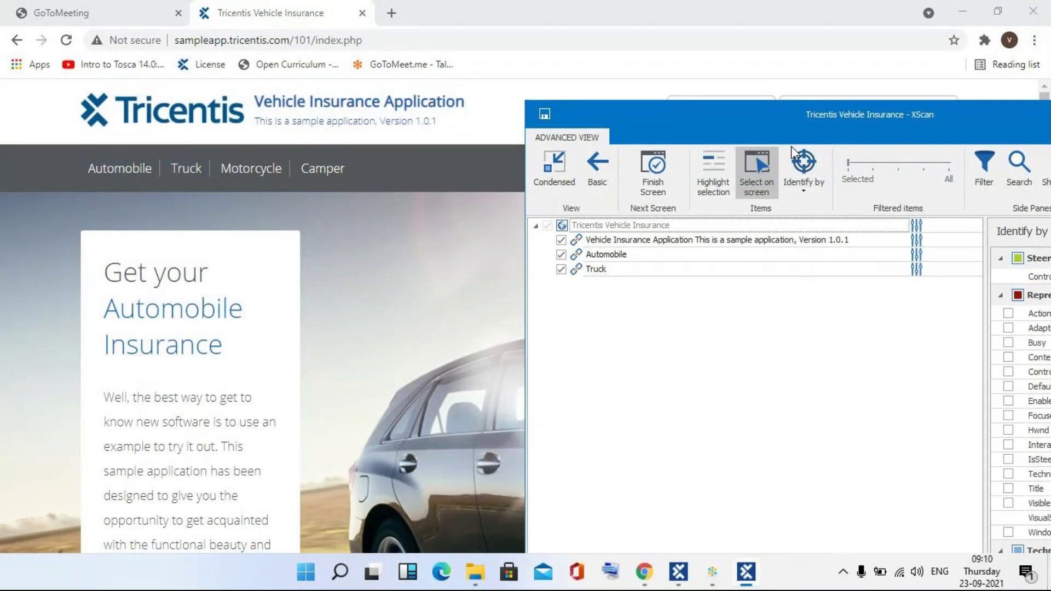
drag(674, 65, 656, 57)
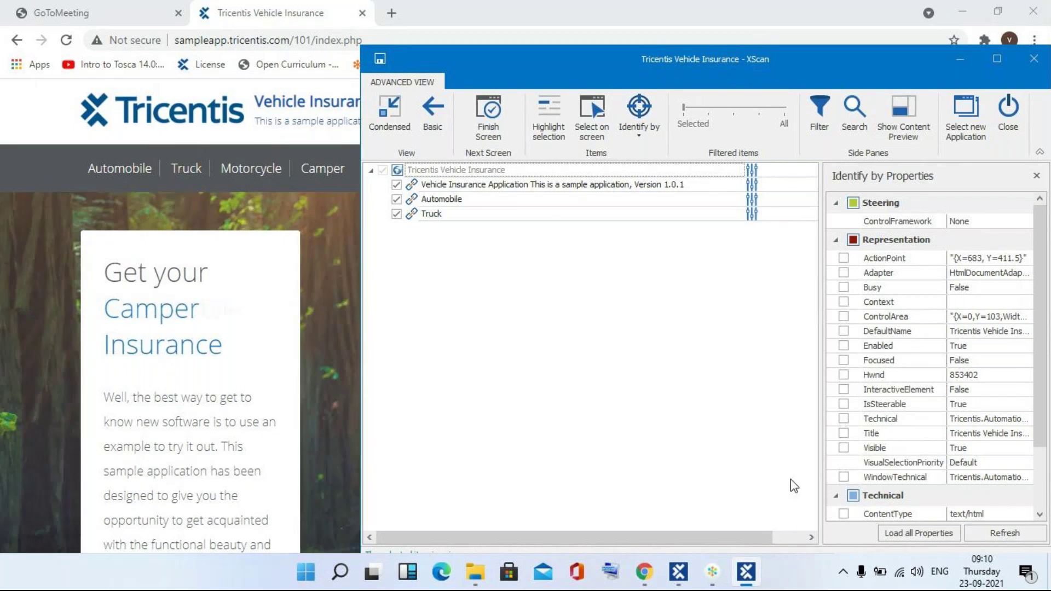
click(492, 122)
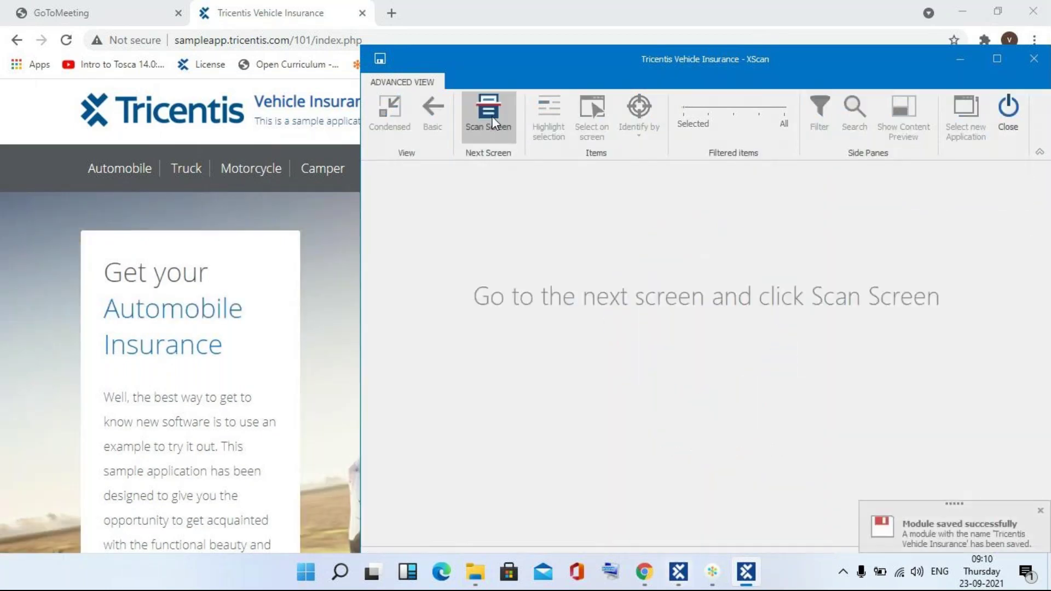
click(1015, 108)
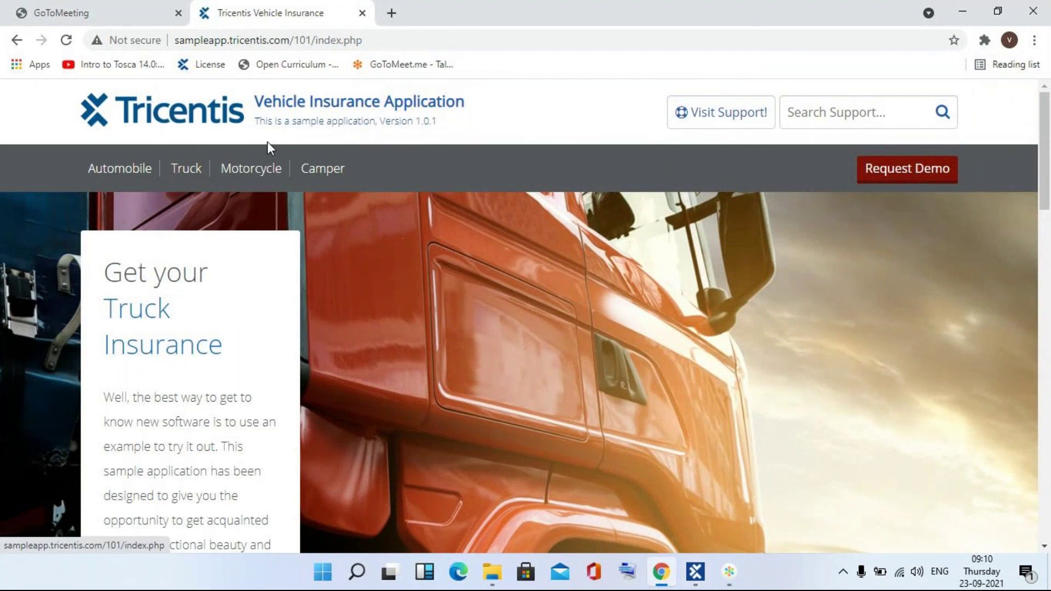
- Open the Automobile form, then scan its Enter Vehicle Data window into the INSURANCE folder
click(114, 173)
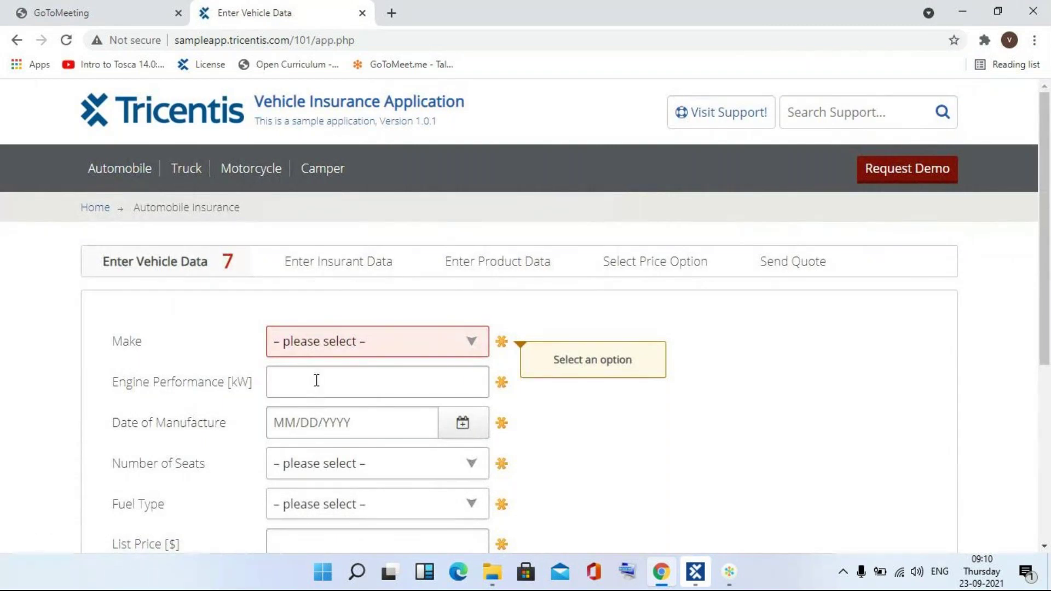
click(695, 572)
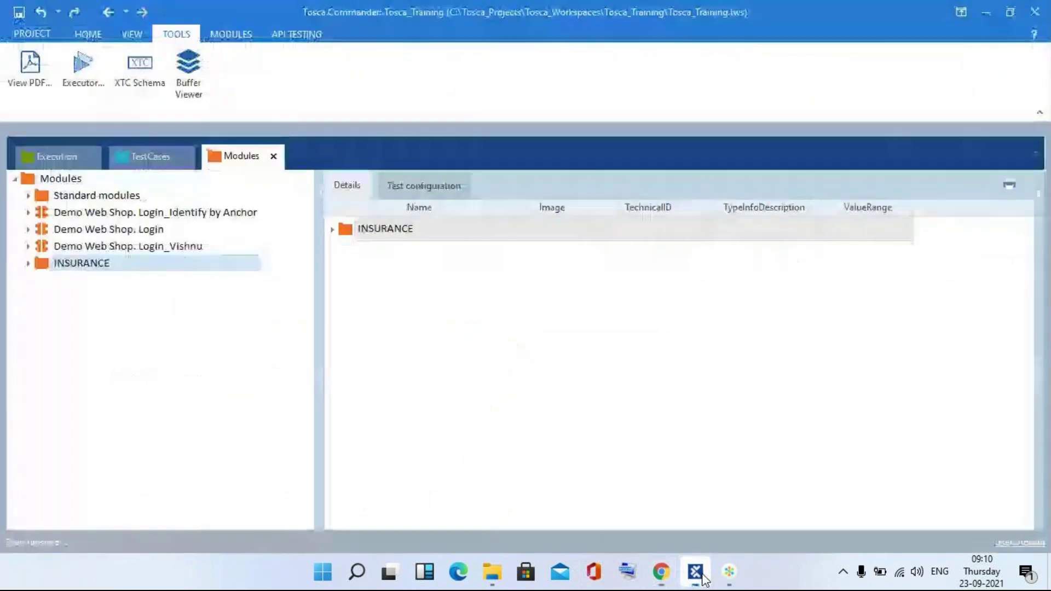
right_click(88, 265)
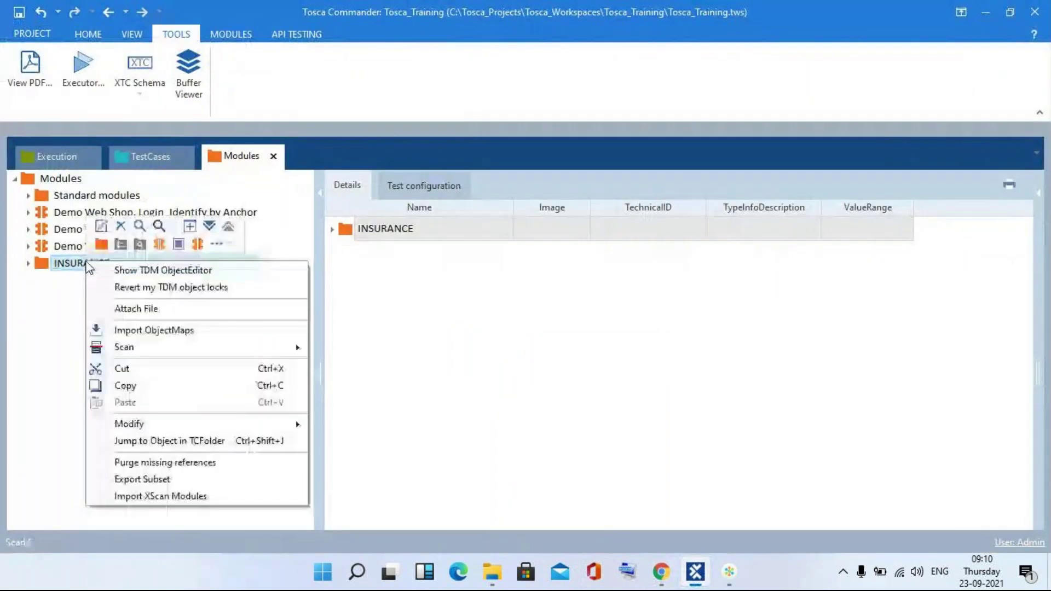
mouse_move(223, 348)
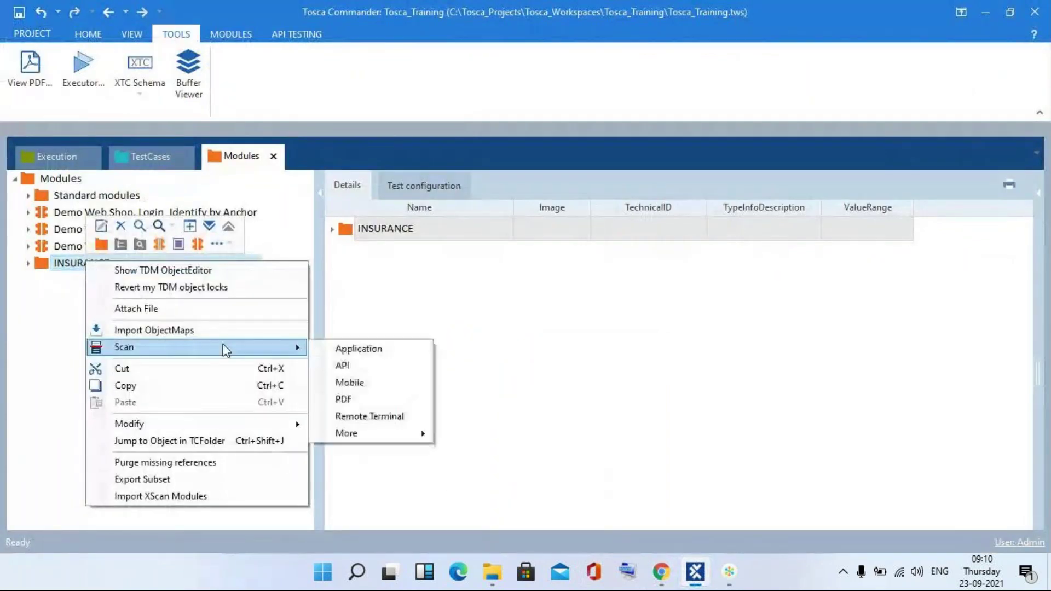
click(342, 347)
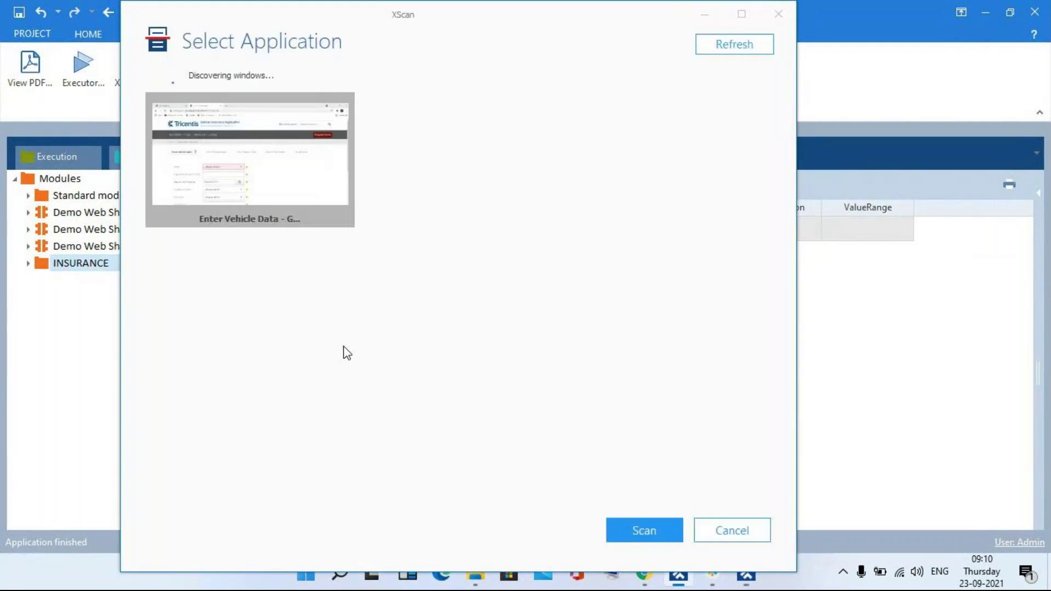
double_click(235, 156)
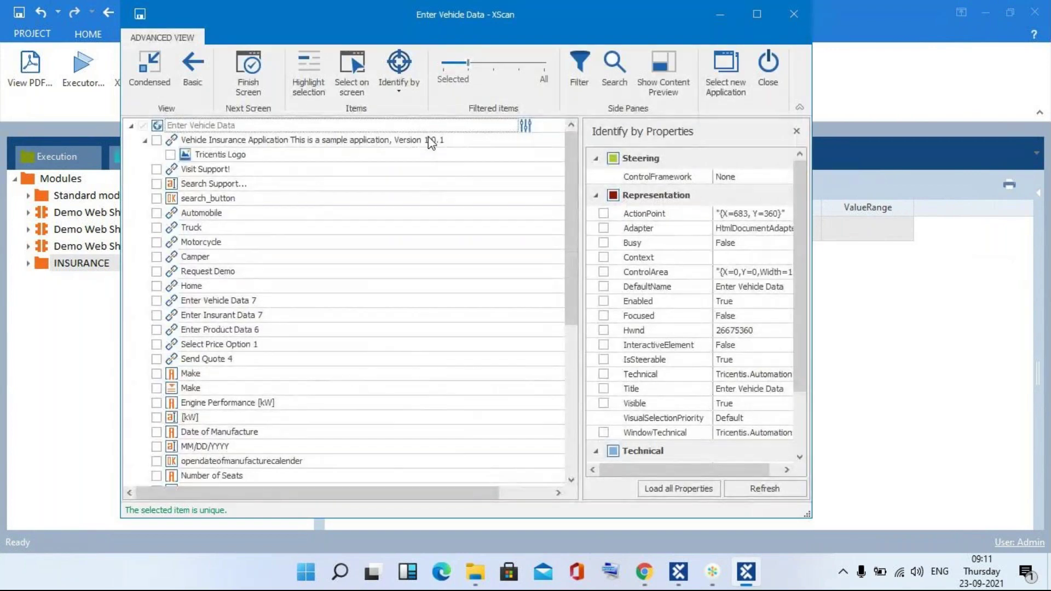
- Pick the Engine Performance [kW] field and Number of Seats dropdown, save the module, and close XScan
click(725, 83)
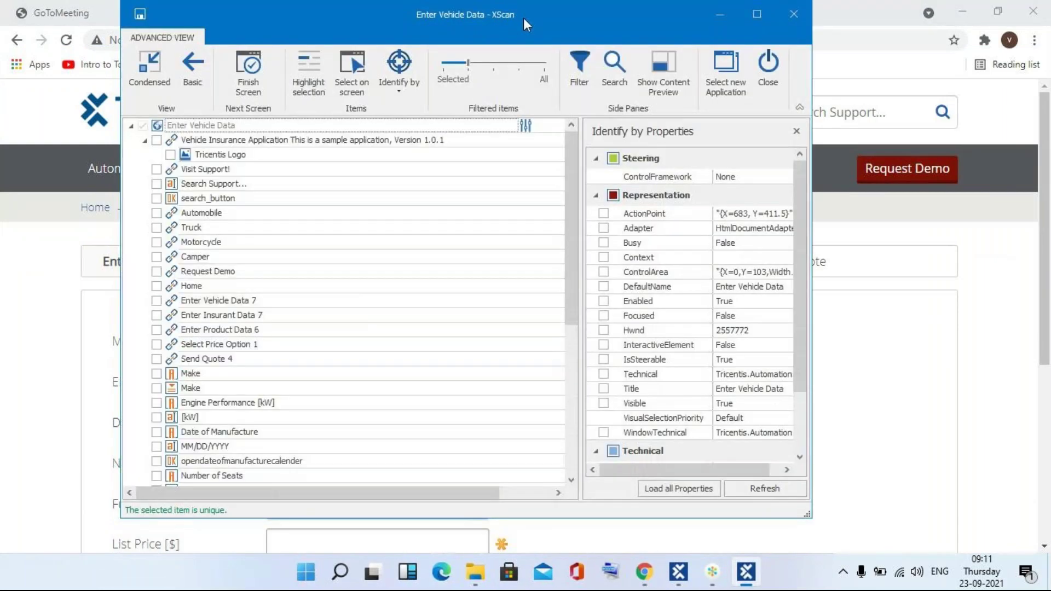
drag(523, 18, 790, 45)
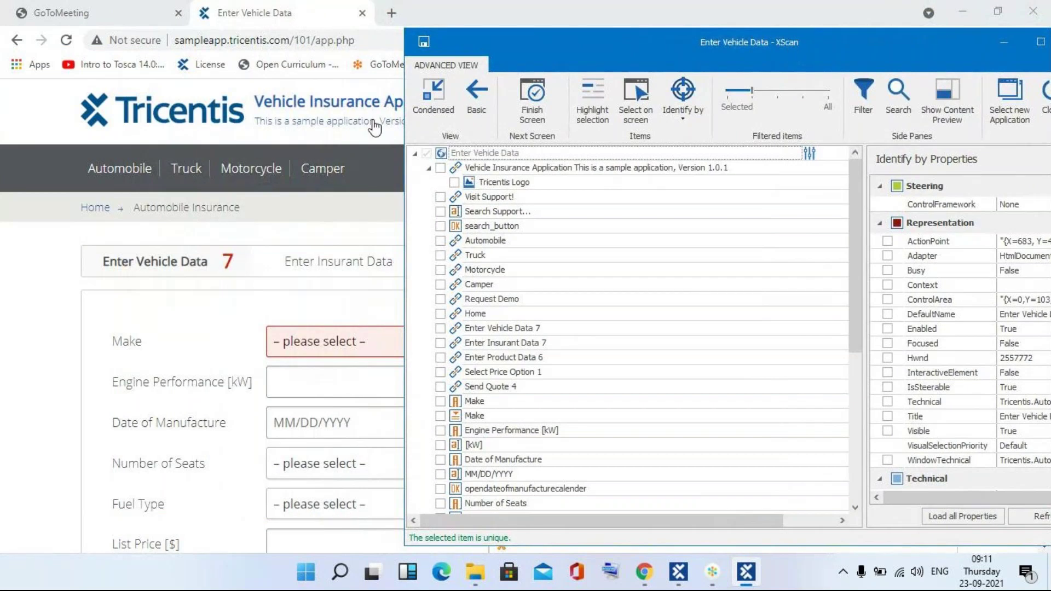
click(634, 115)
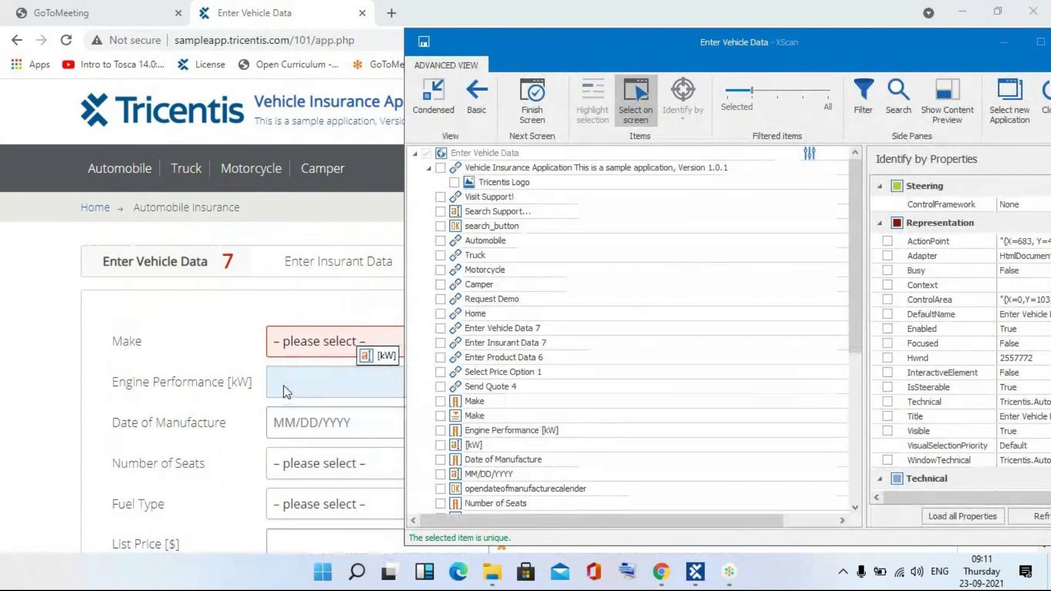
click(282, 379)
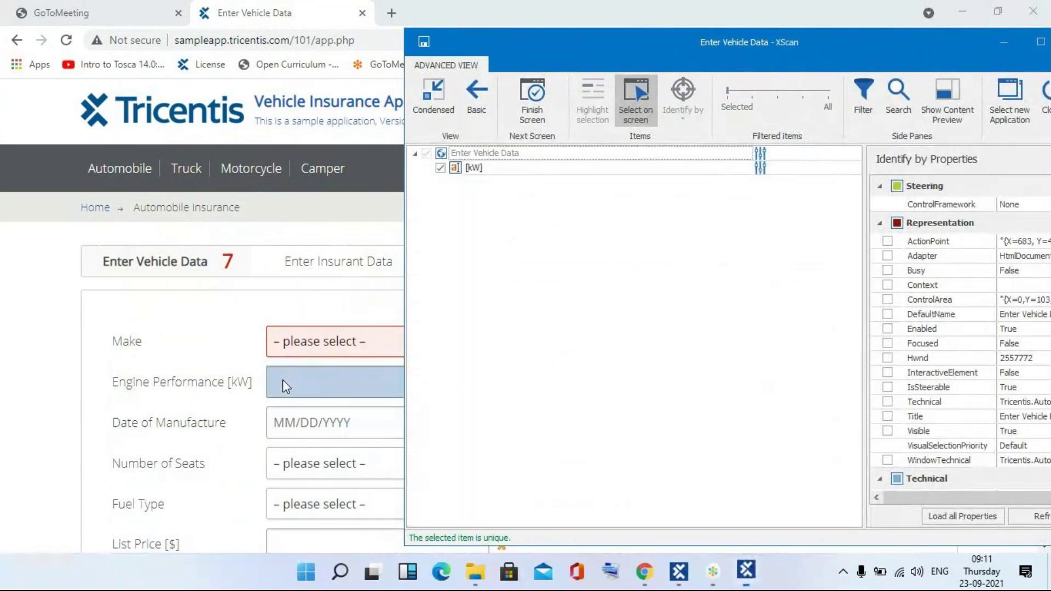
click(284, 472)
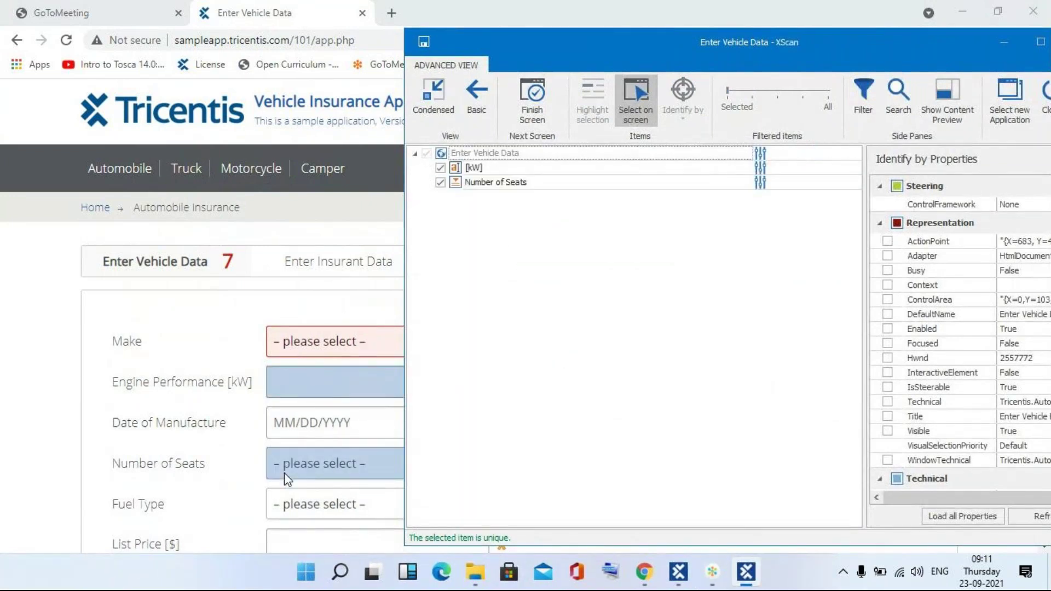
click(631, 97)
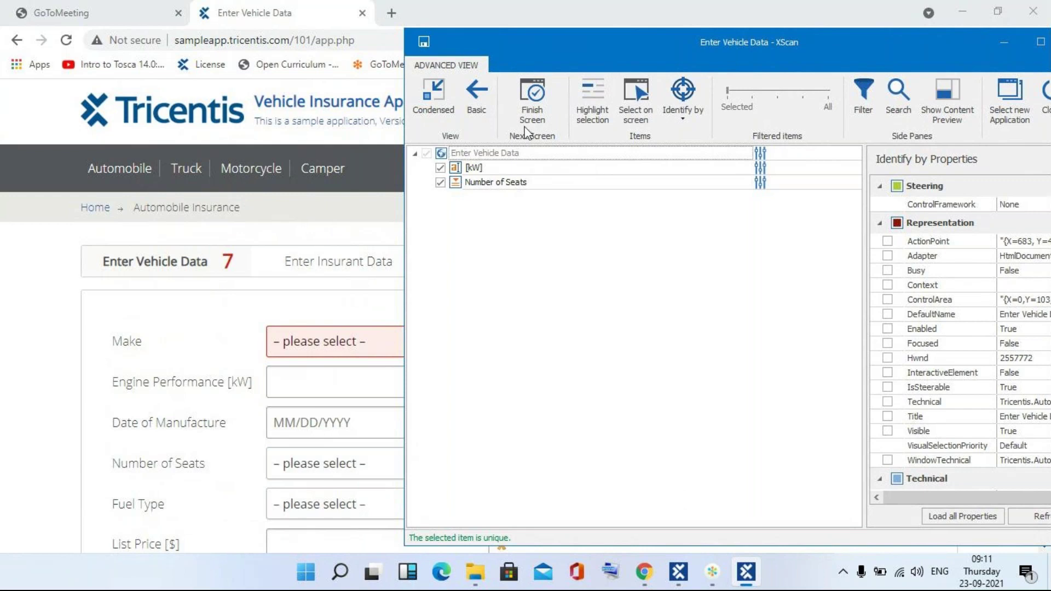
click(529, 109)
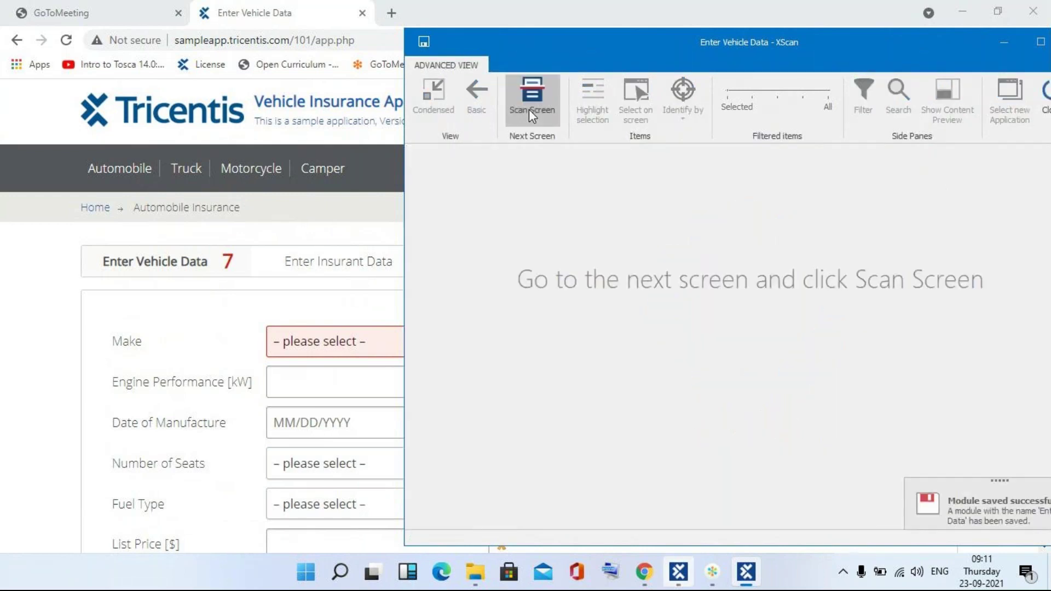
click(1047, 112)
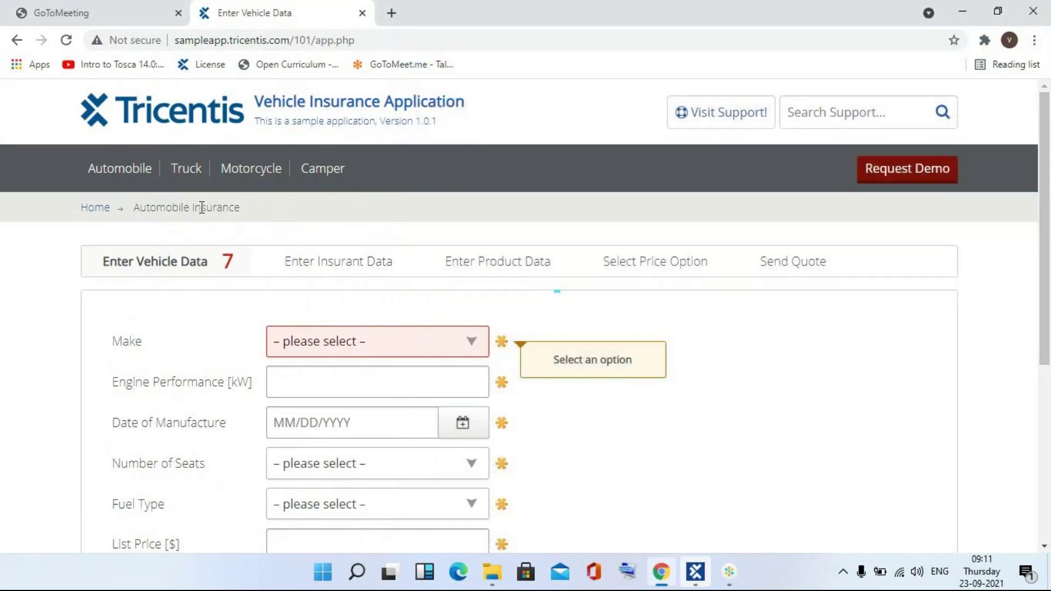
- Go to the home page, open the Automobile form, then return to the home page
click(97, 209)
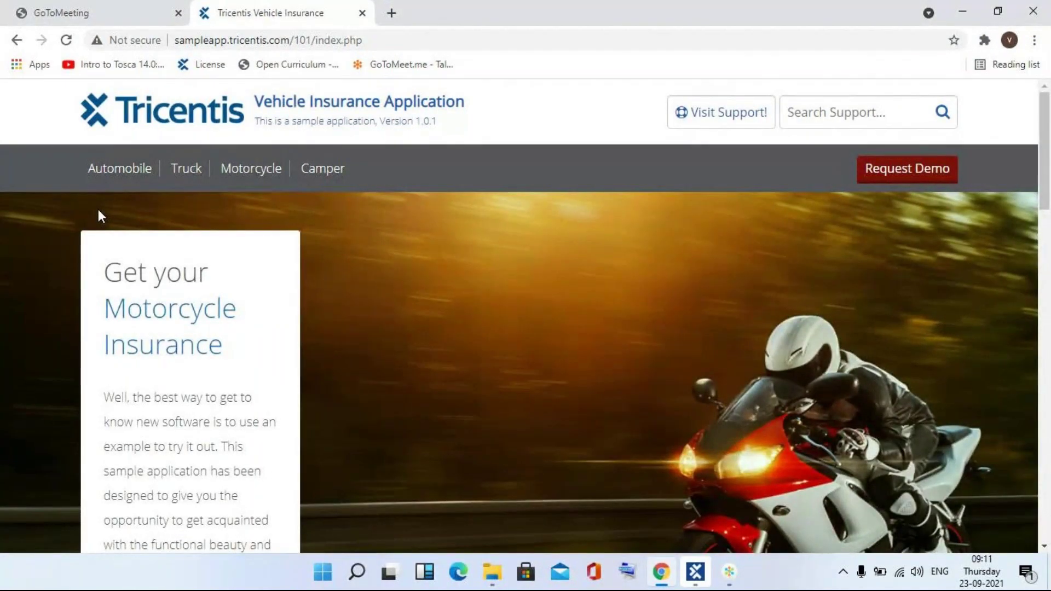
click(116, 168)
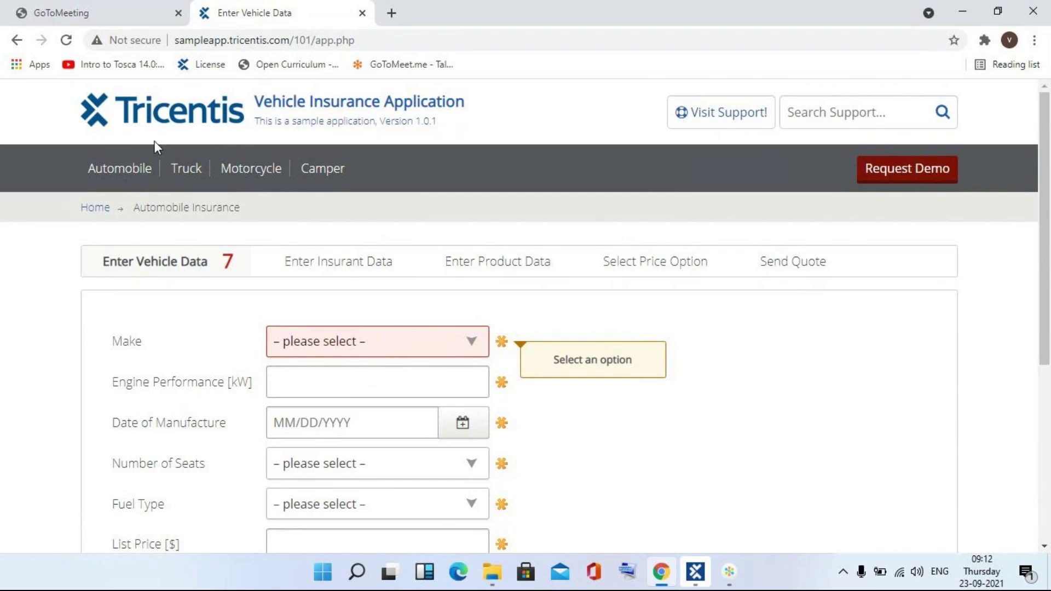
click(99, 208)
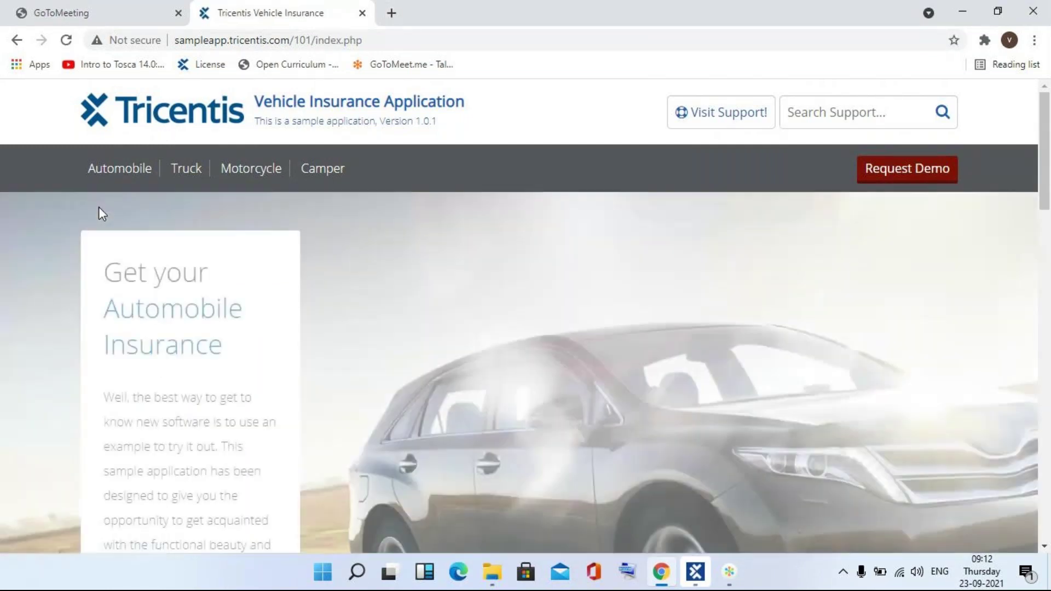
- Create a folder named Insurance under TestCases
click(695, 572)
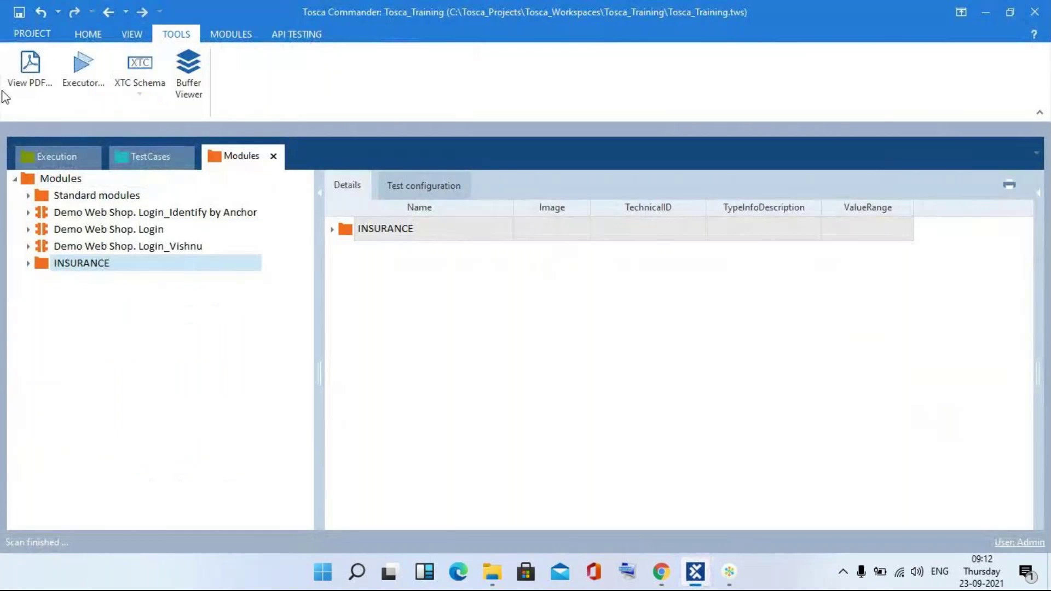
click(148, 157)
click(82, 179)
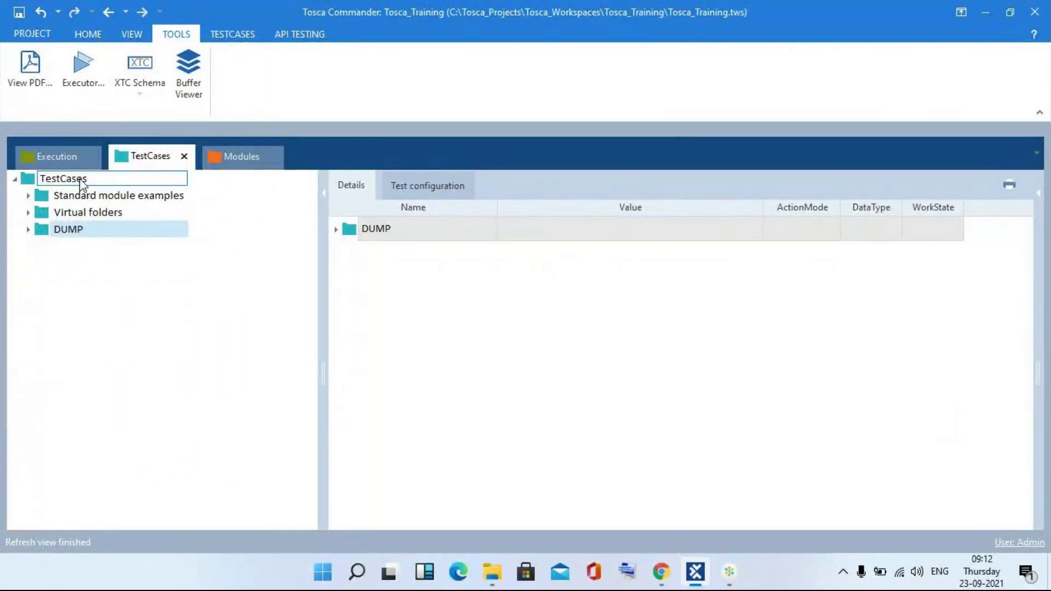
click(95, 162)
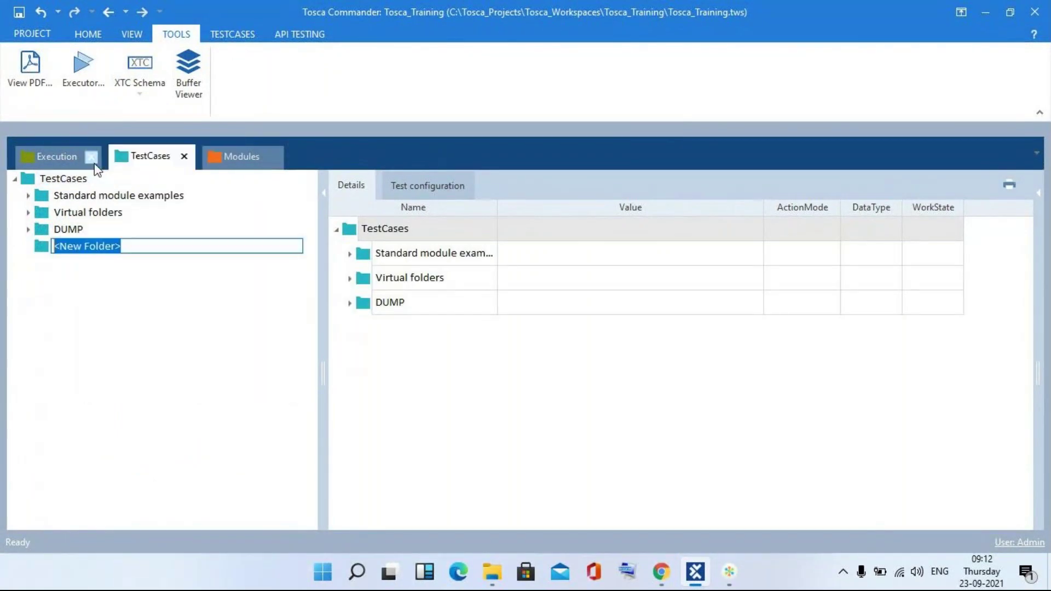
text(I)
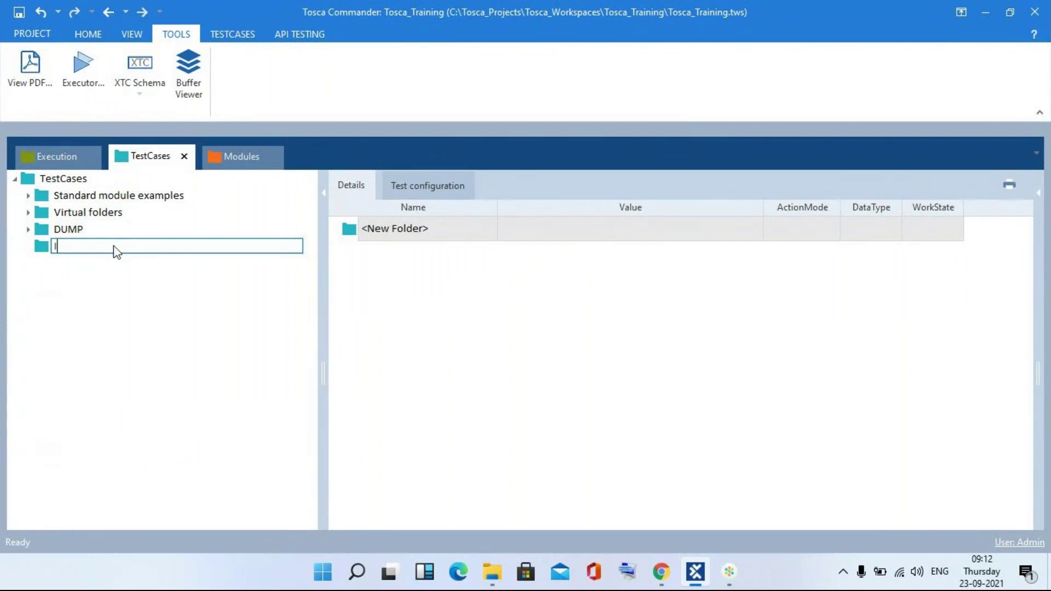
text(nsurance)
key(Return)
- Add a new test case named waiton inside the Insurance folder
right_click(115, 251)
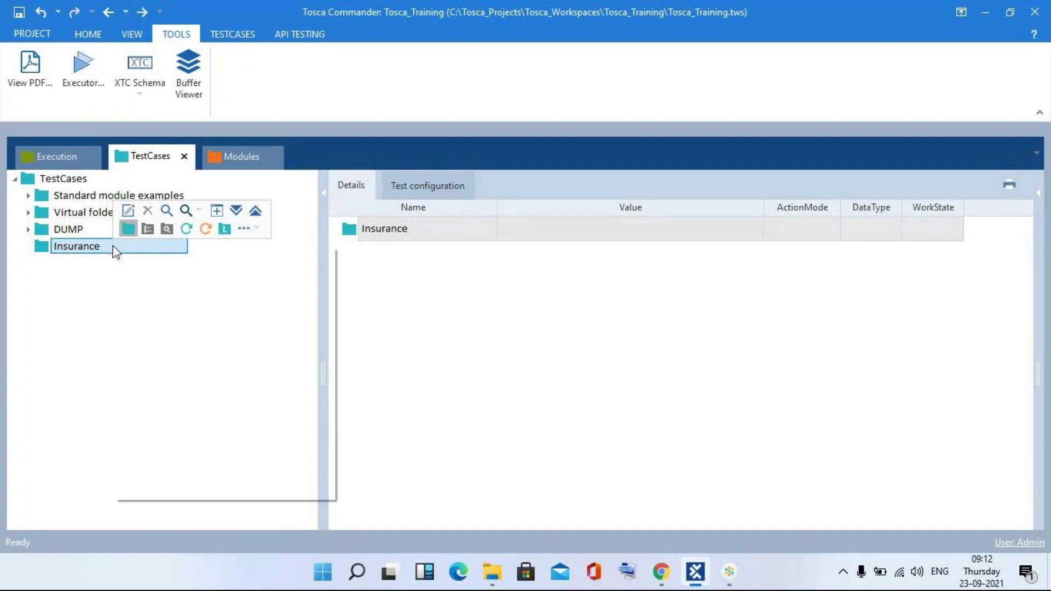
click(187, 229)
text(waiton)
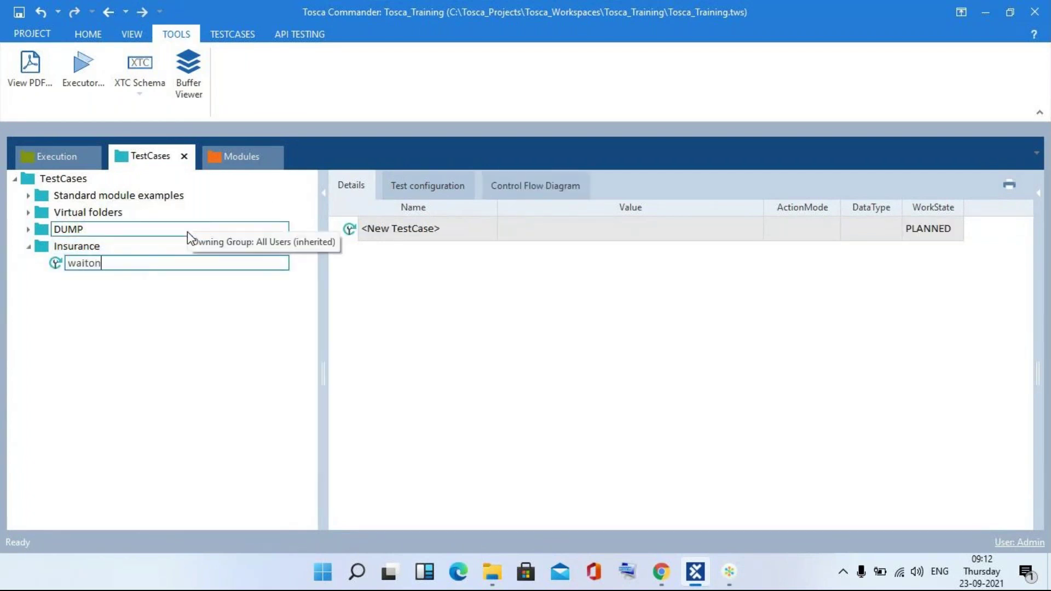
key(Return)
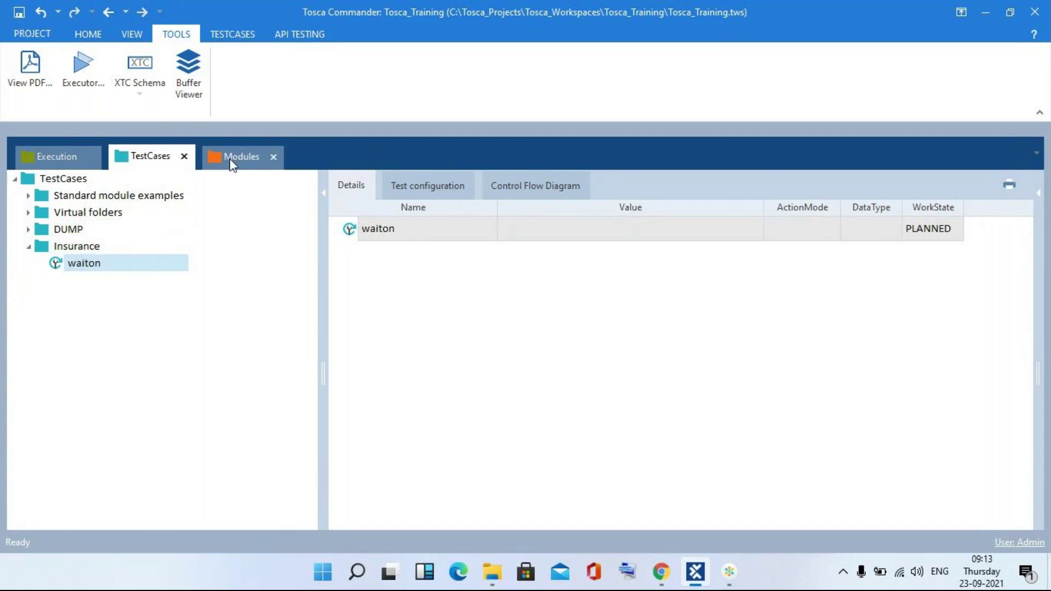
click(229, 158)
- Add the Tricentis Vehicle Insurance module as a step in waiton with Automobile set to {Click}
click(29, 263)
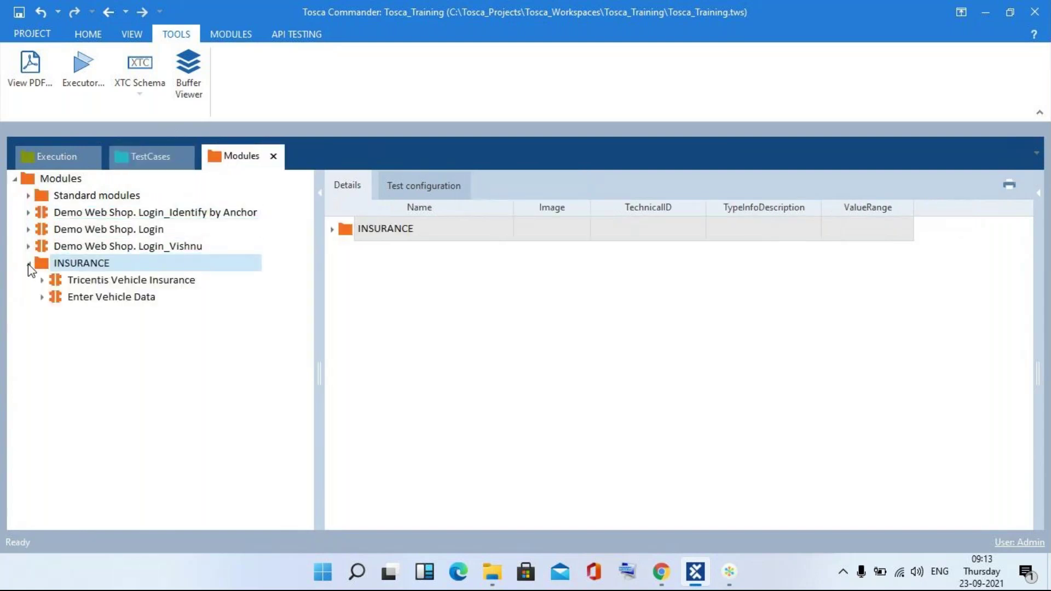
drag(59, 283, 98, 264)
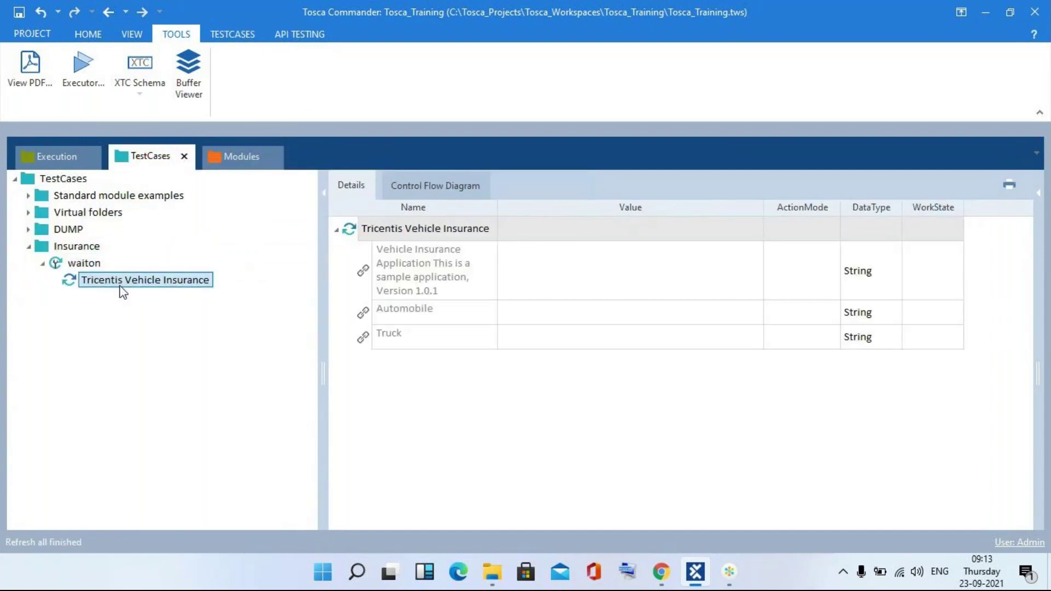
click(530, 320)
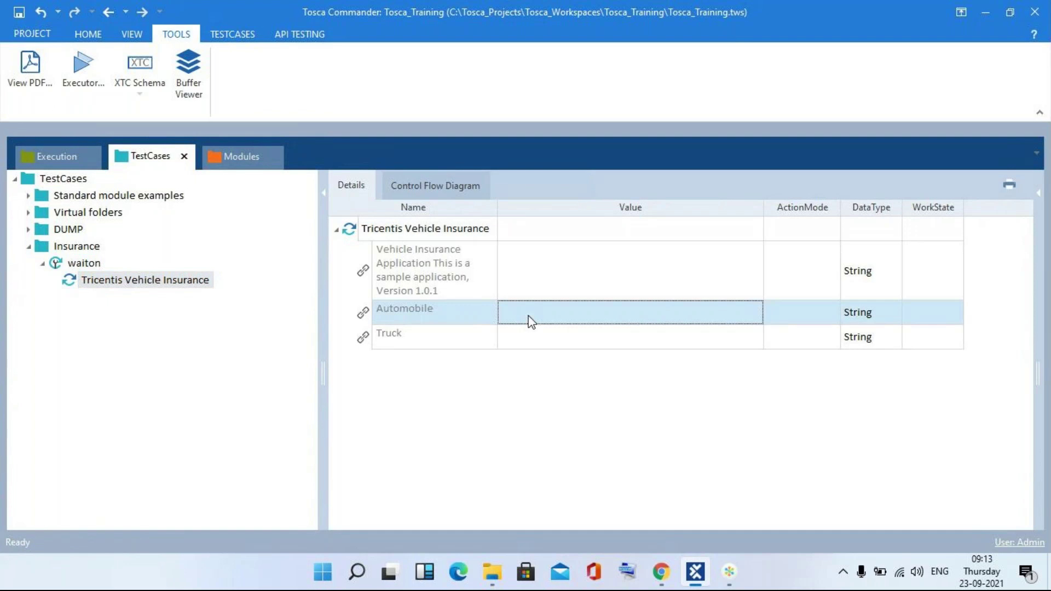
click(530, 321)
text({C)
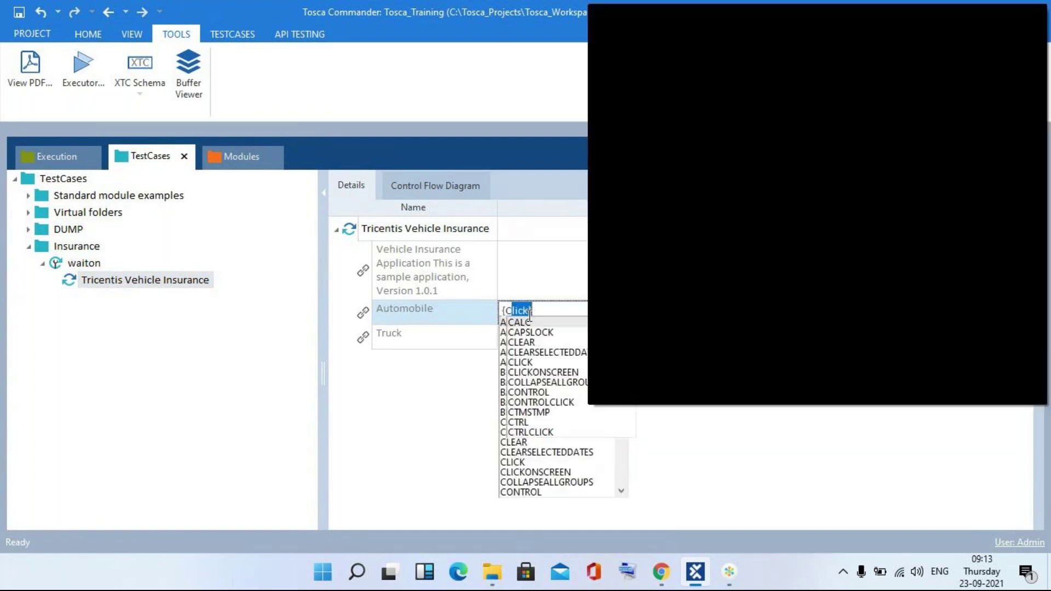
text(lick})
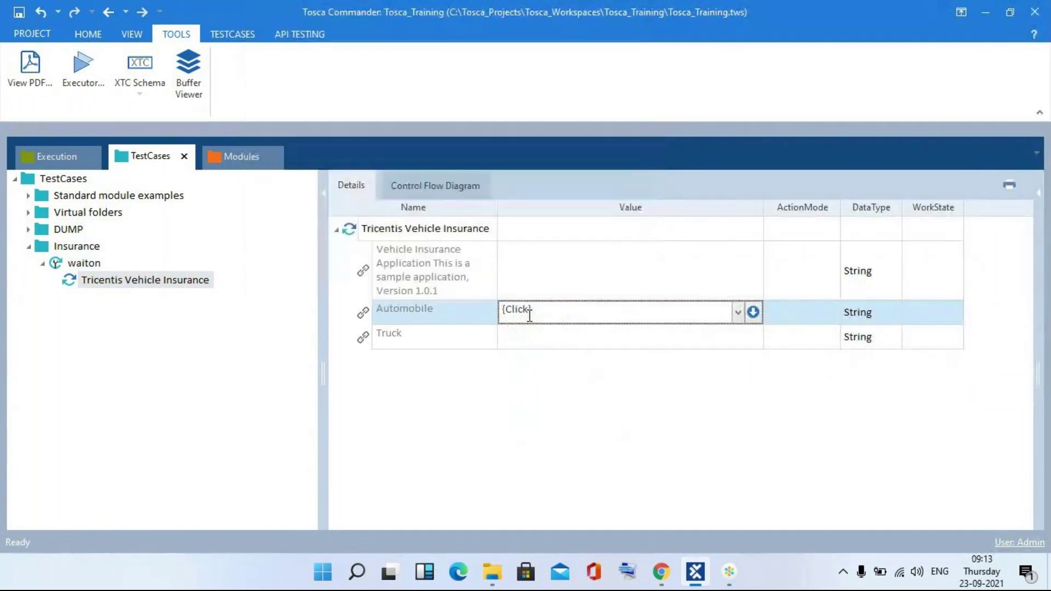
key(Return)
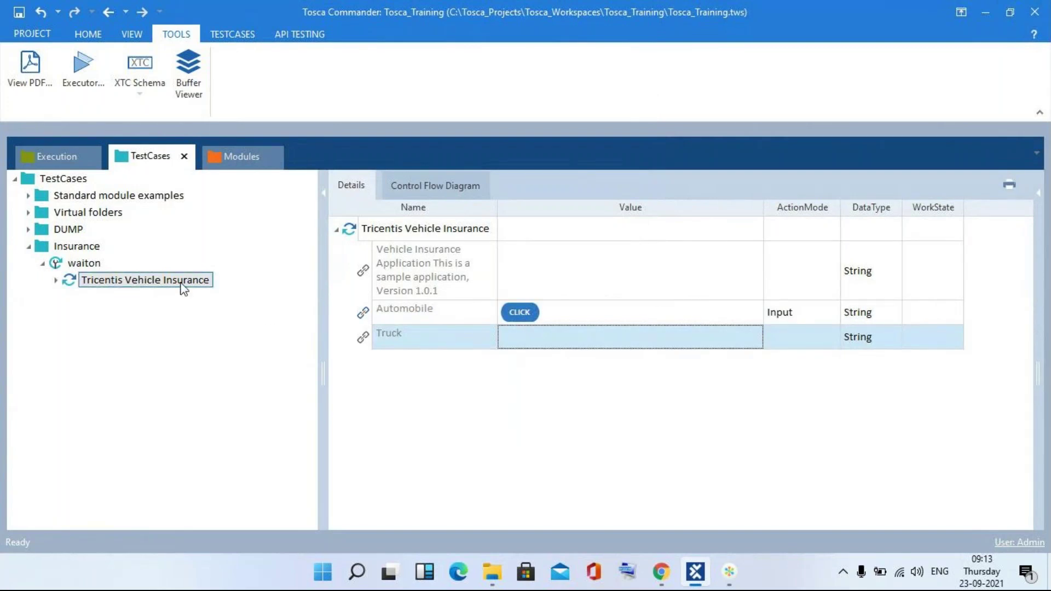
- Rename the new step to 'Clickon Automobile link'
double_click(183, 282)
click(224, 281)
key(BackSpace)
key(BackSpace)
key(BackSpace)
key(BackSpace)
key(BackSpace)
key(BackSpace)
key(BackSpace)
key(BackSpace)
key(BackSpace)
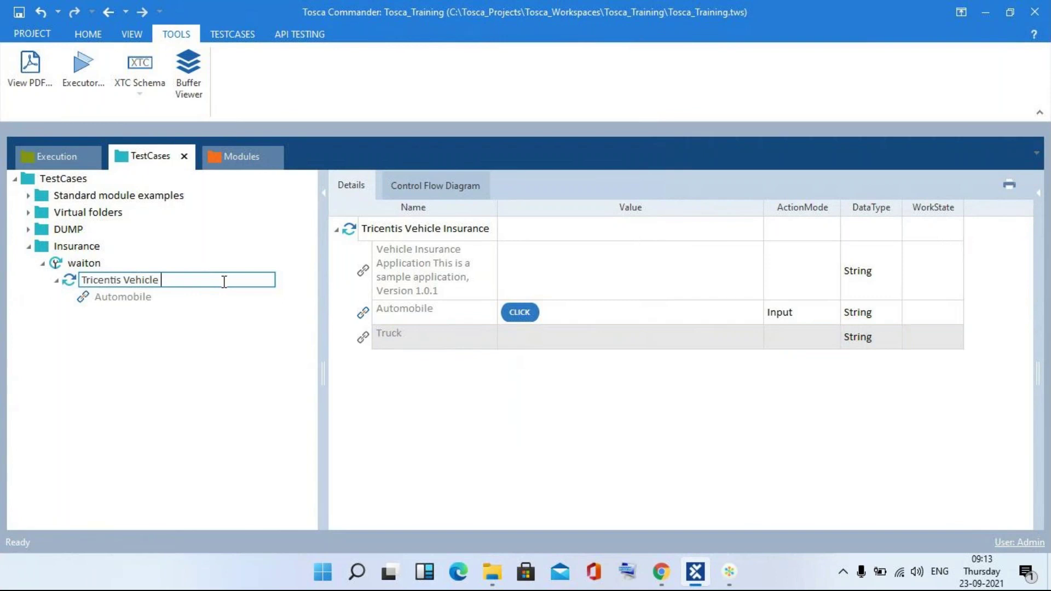
key(BackSpace)
key(BackSpace)
key(BackSpace)
key(BackSpace)
key(BackSpace)
key(BackSpace)
key(BackSpace)
key(BackSpace)
key(BackSpace)
key(BackSpace)
key(BackSpace)
key(BackSpace)
key(BackSpace)
key(BackSpace)
key(BackSpace)
key(BackSpace)
key(BackSpace)
key(BackSpace)
text(Clic)
text(k)
text(on)
text(but)
key(BackSpace)
key(BackSpace)
key(BackSpace)
text(Au)
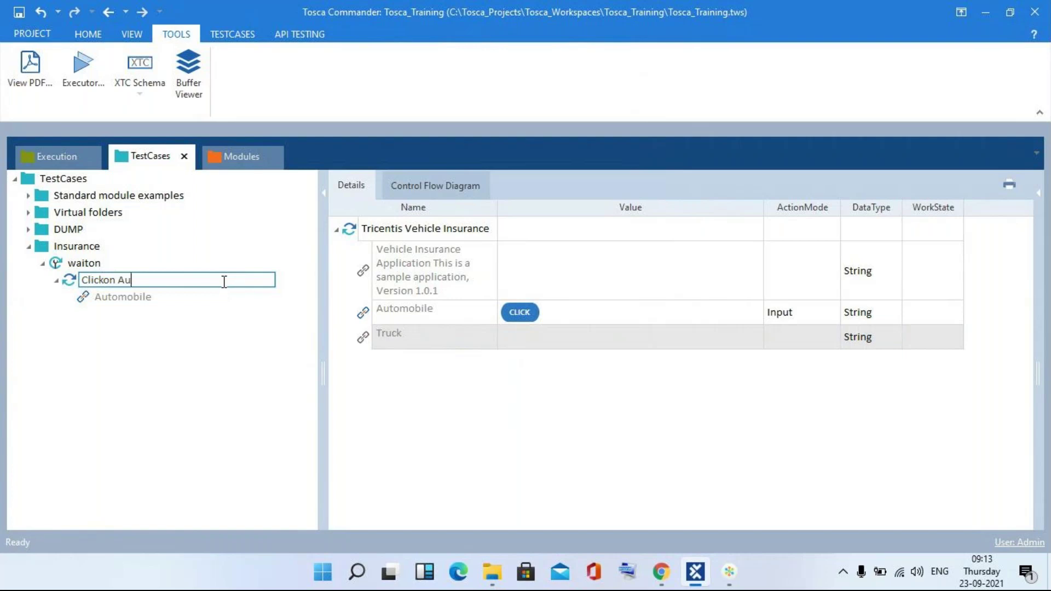
text(tomobile link)
key(Return)
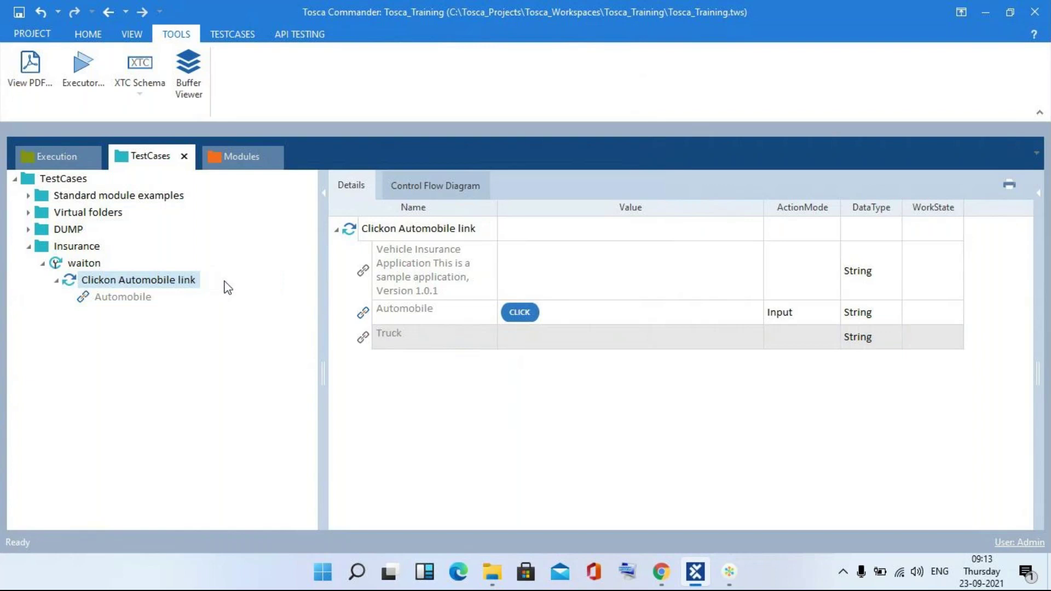
- Add the Enter Vehicle Data module as a second step in the waiton test case
click(228, 154)
click(135, 282)
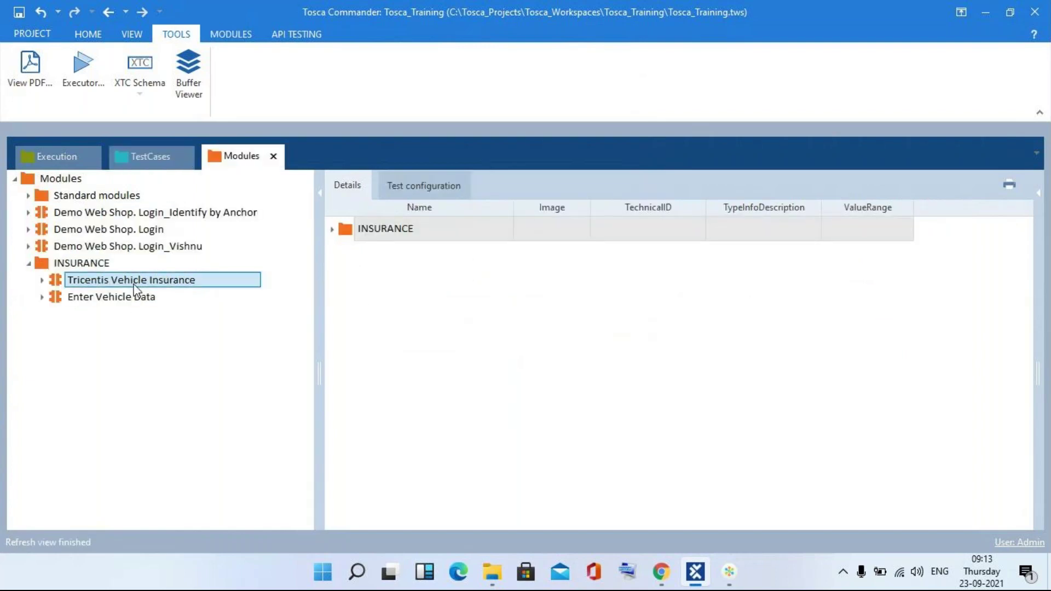
click(135, 297)
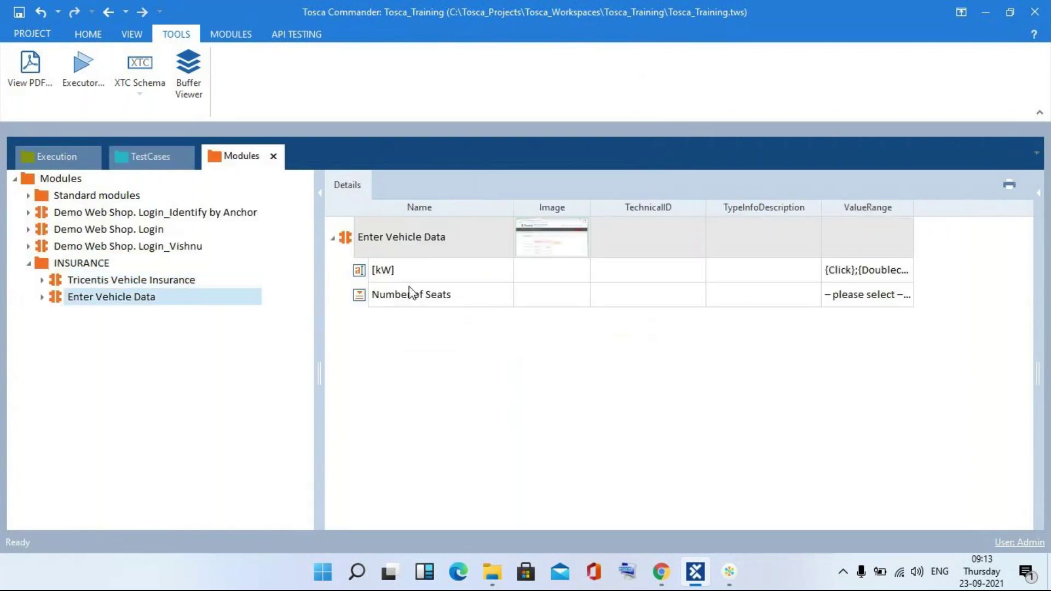
click(123, 301)
key(Escape)
drag(60, 303, 105, 266)
- Rename the new step to 'Enter noof seats'
click(182, 316)
double_click(182, 316)
key(BackSpace)
key(BackSpace)
key(BackSpace)
key(BackSpace)
key(BackSpace)
key(BackSpace)
key(BackSpace)
key(BackSpace)
key(BackSpace)
key(BackSpace)
key(BackSpace)
key(BackSpace)
key(BackSpace)
key(BackSpace)
key(BackSpace)
text(Eb)
key(BackSpace)
key(BackSpace)
text(Enter )
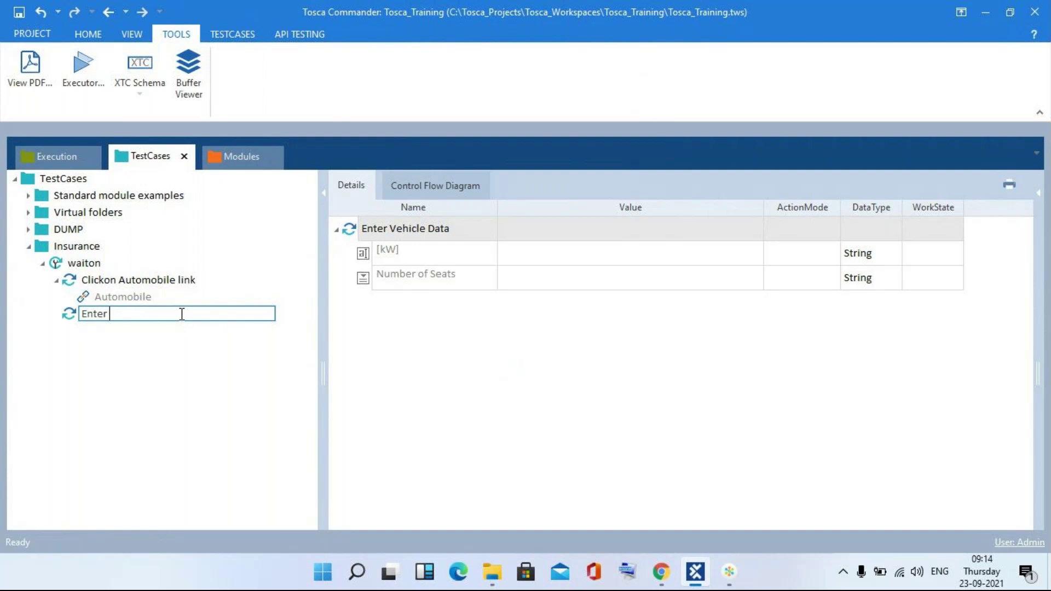
text(noof  seats)
key(Return)
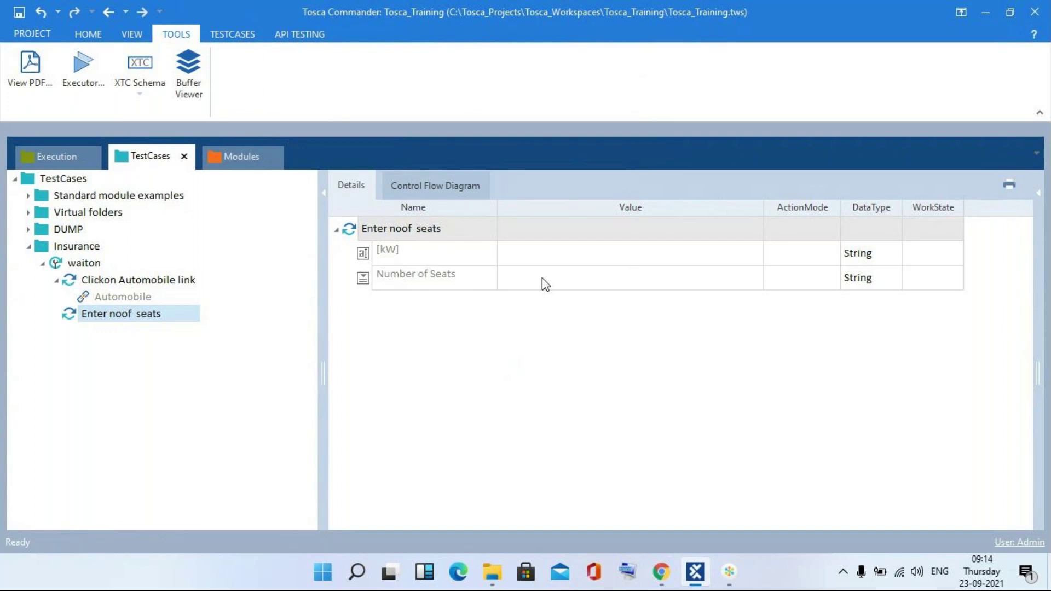
key(alt+Tab)
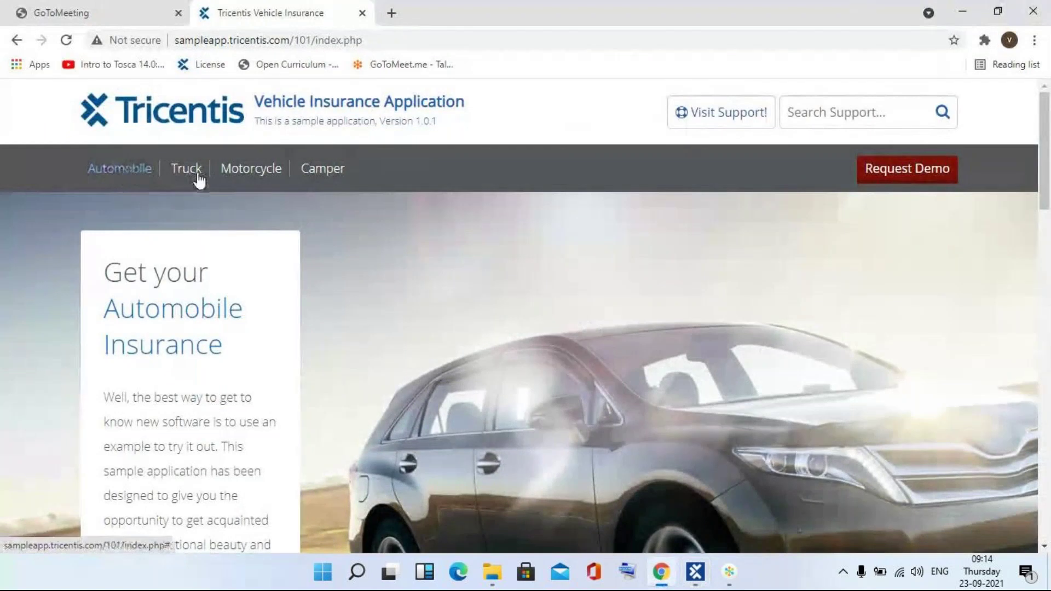
key(alt+Tab)
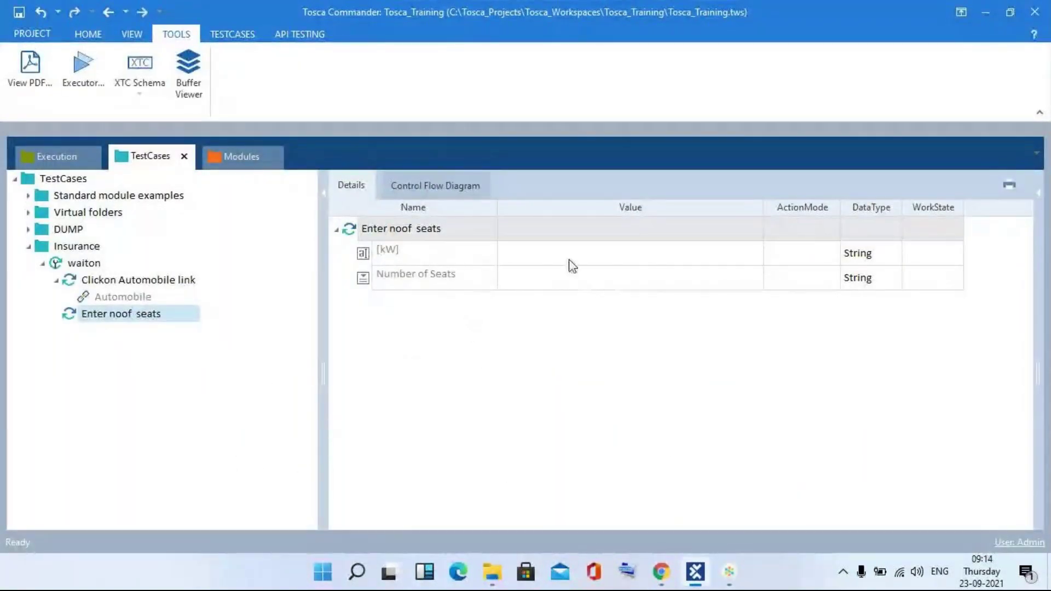
- Make the [kW] field wait until Visible == True using the WaitOn action mode
click(659, 261)
click(754, 253)
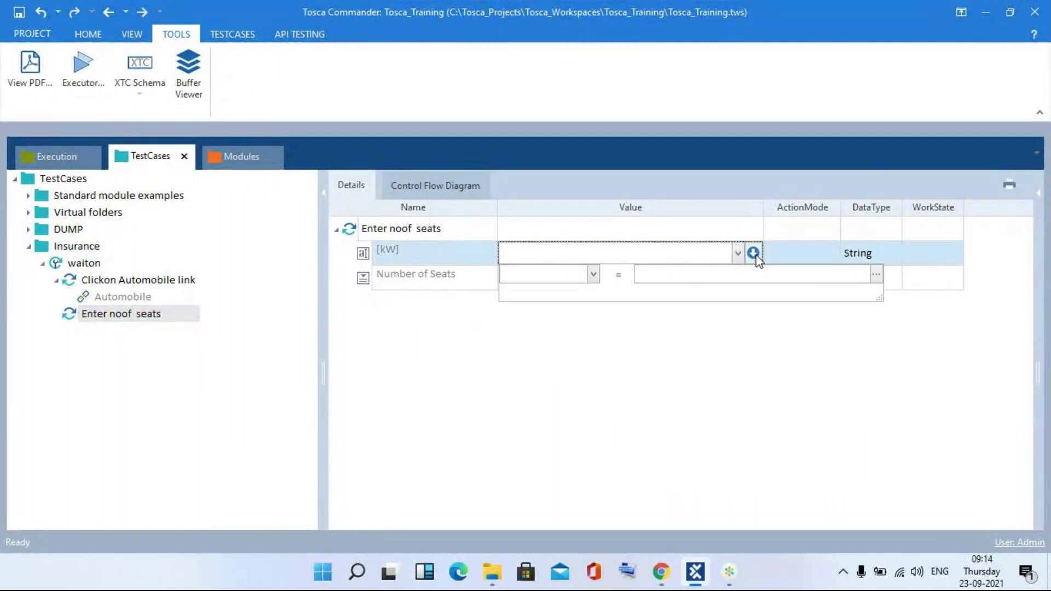
text(Visible)
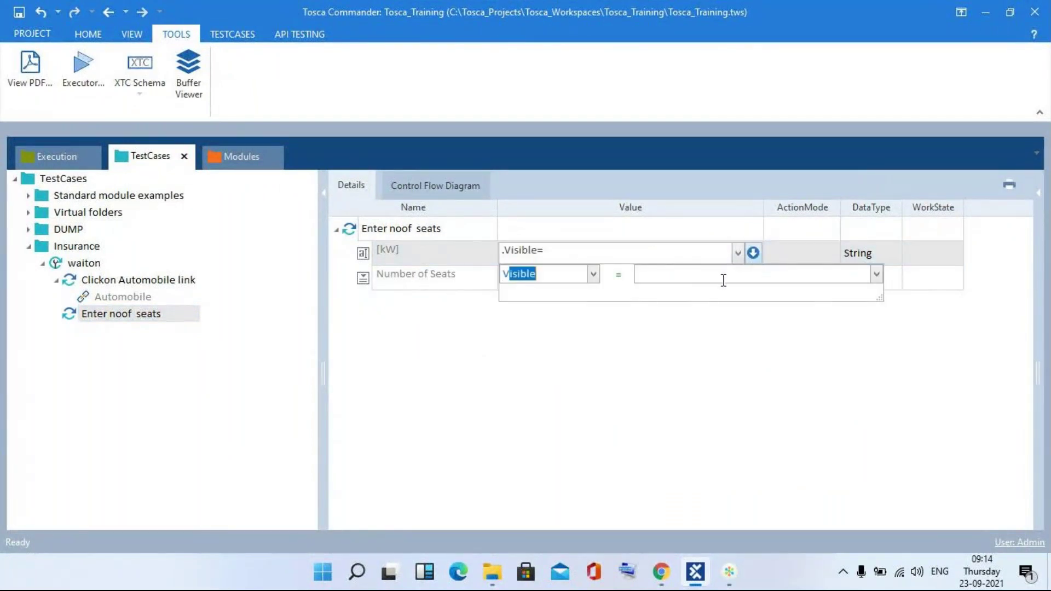
click(724, 281)
text(TRU)
key(BackSpace)
key(BackSpace)
key(BackSpace)
text(T)
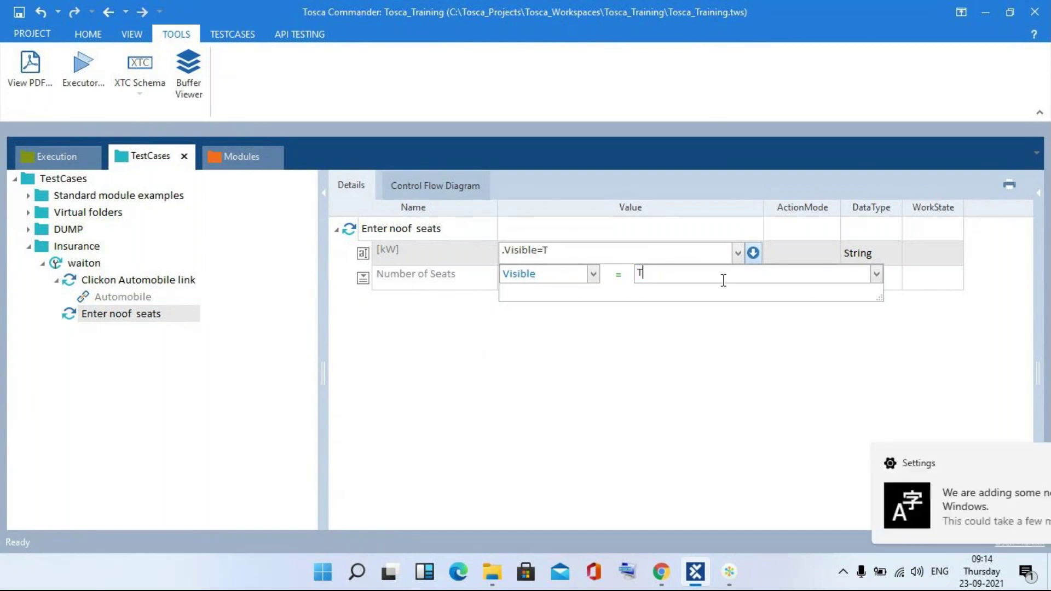
text(rue)
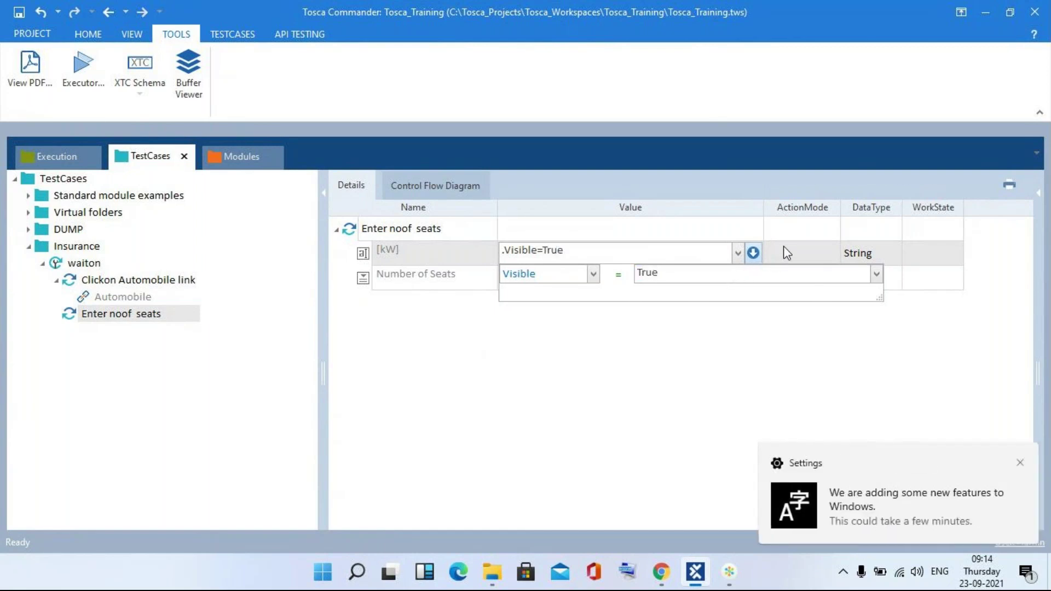
click(784, 248)
text(w)
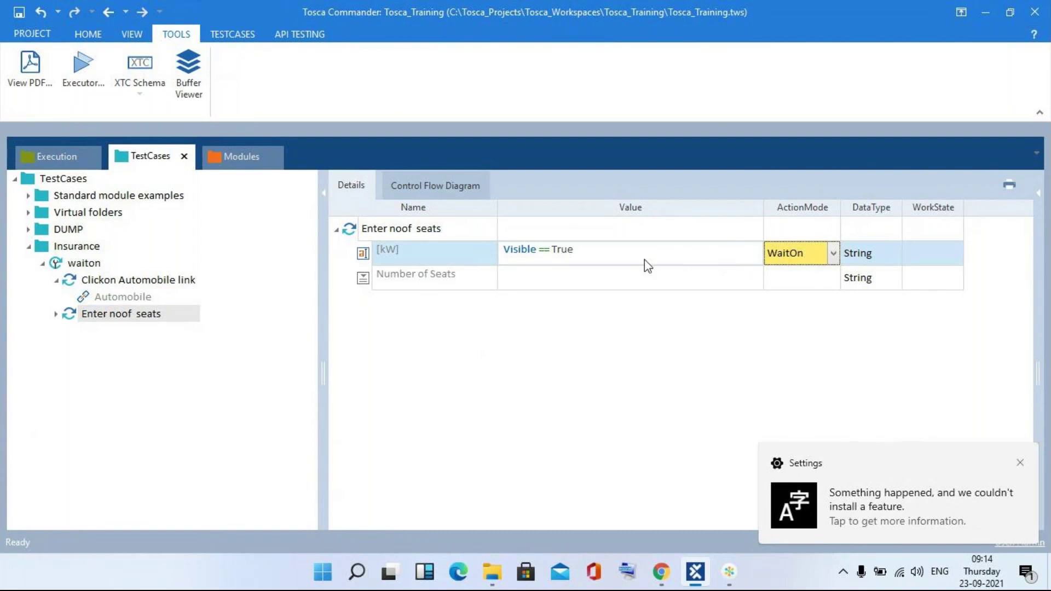
- Enter 3 as the Number of Seats value
click(515, 283)
text(3)
key(Return)
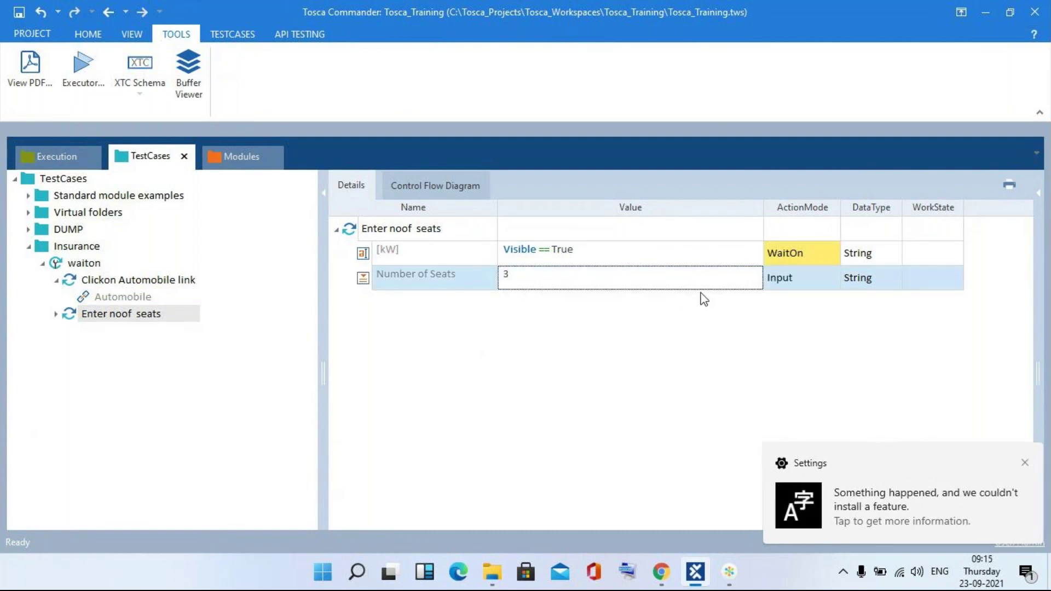
click(110, 282)
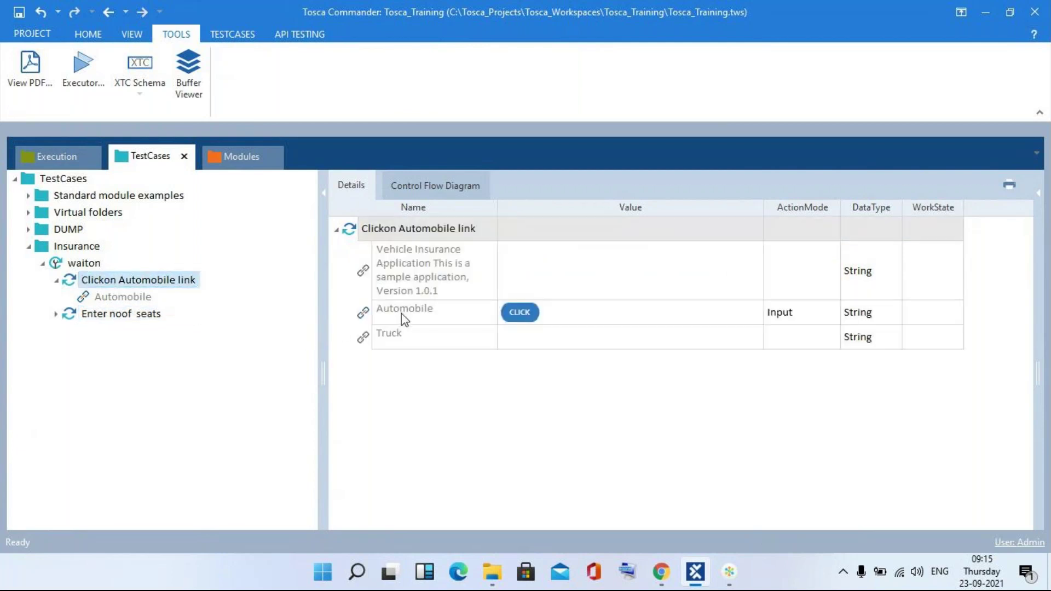
click(153, 325)
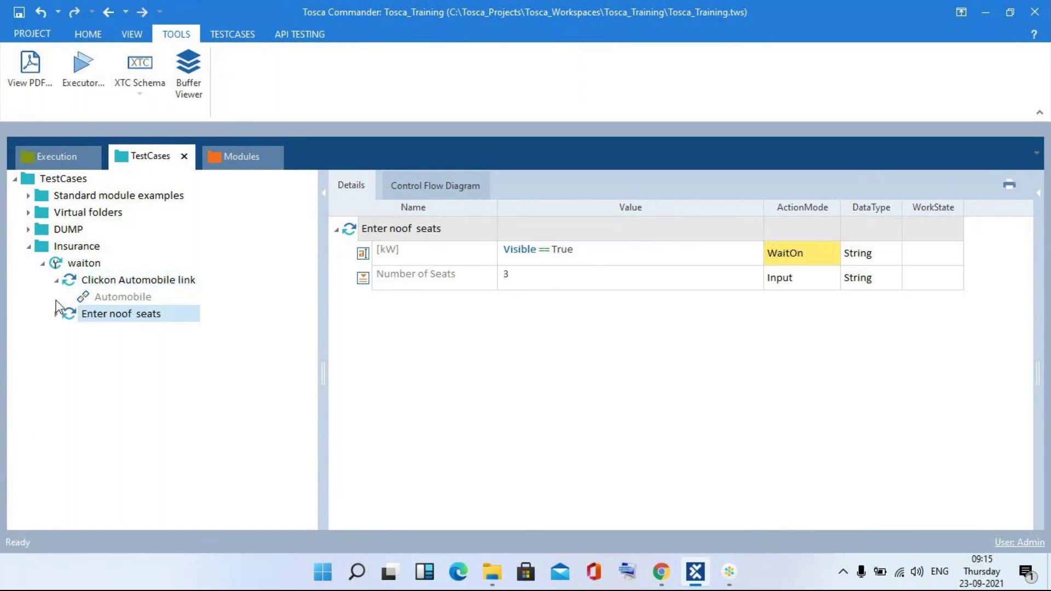
- Run the waiton test case in the ScratchBook so the form gets Number of Seats 3
click(57, 280)
right_click(69, 264)
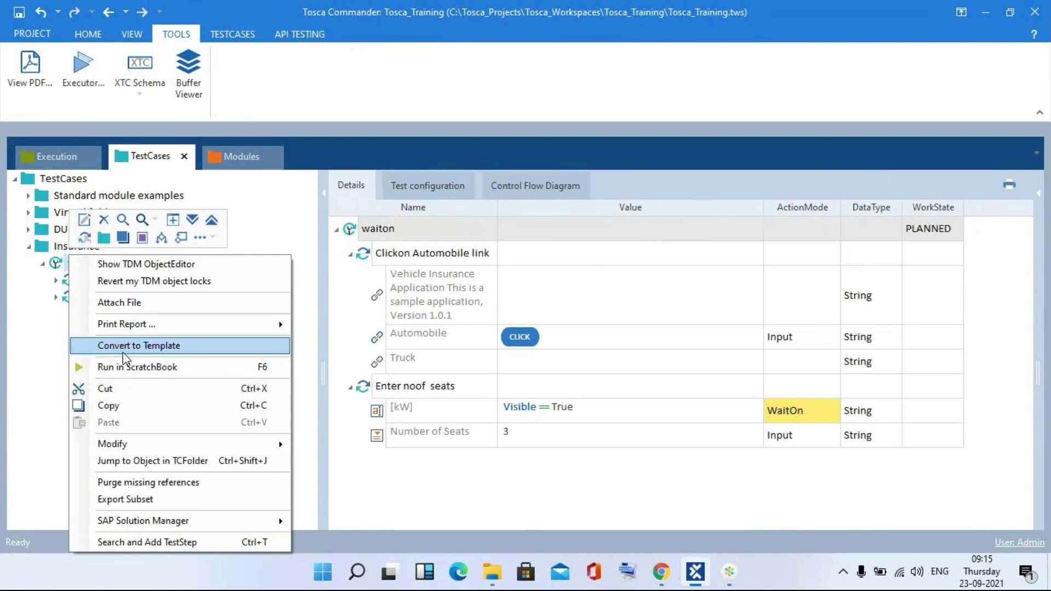
click(118, 367)
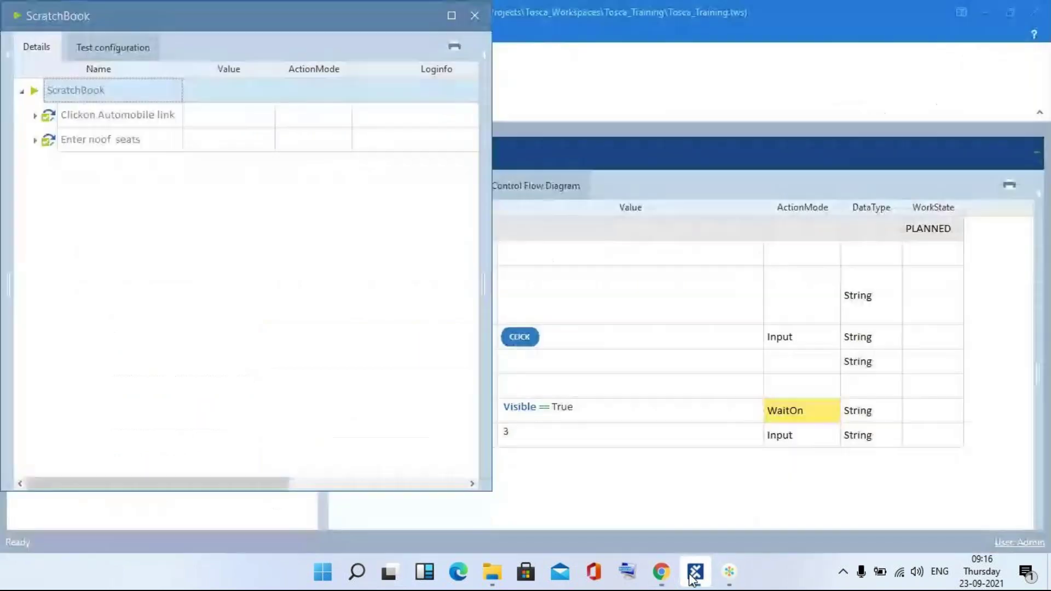
- Confirm the Enter noof seats log shows [kW] WaitOn Actual True, then close the ScratchBook
click(696, 572)
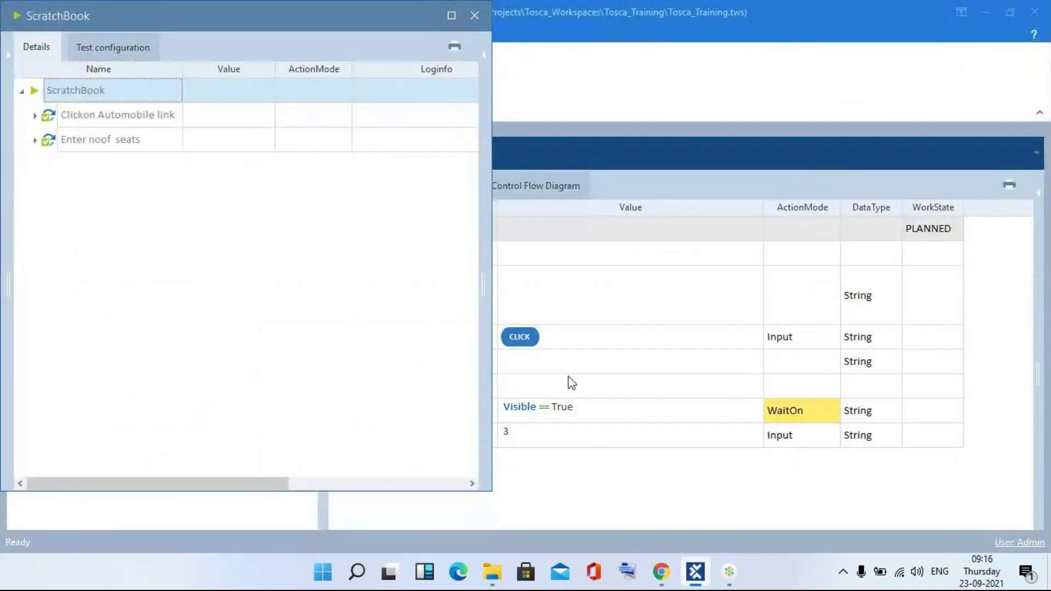
click(34, 140)
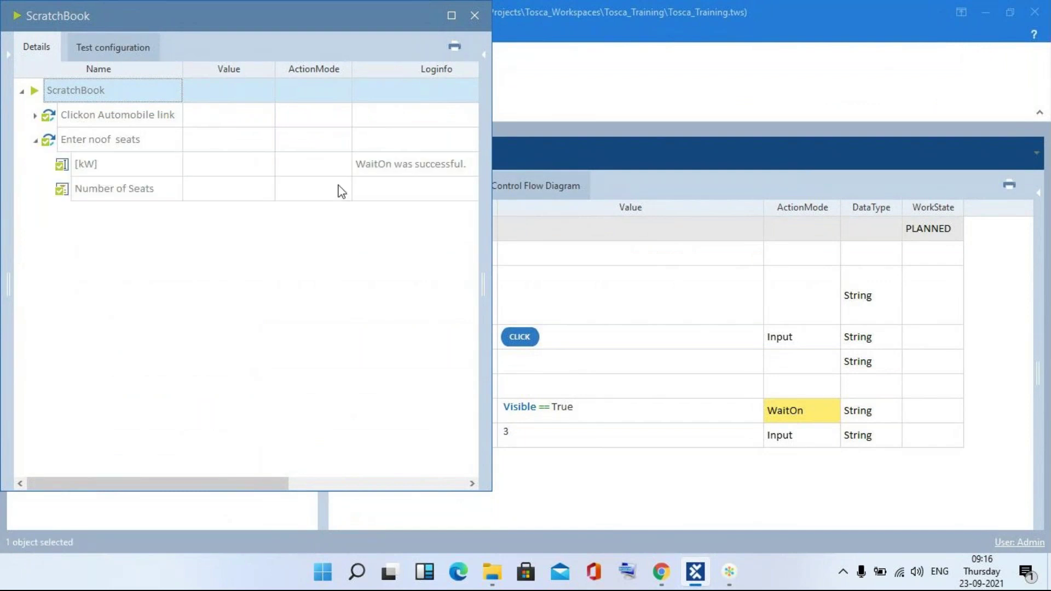
click(472, 163)
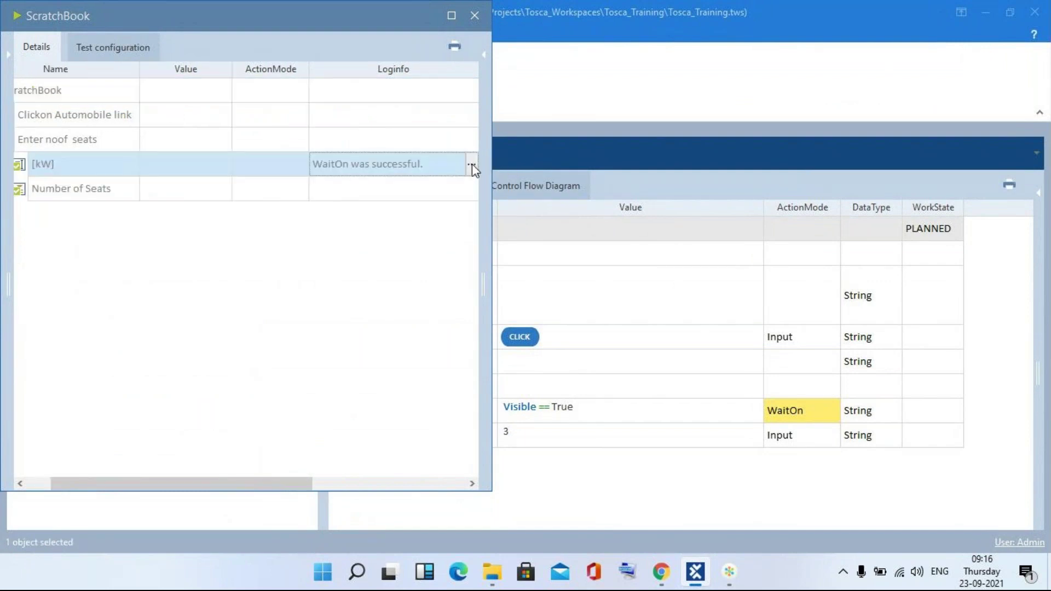
click(472, 165)
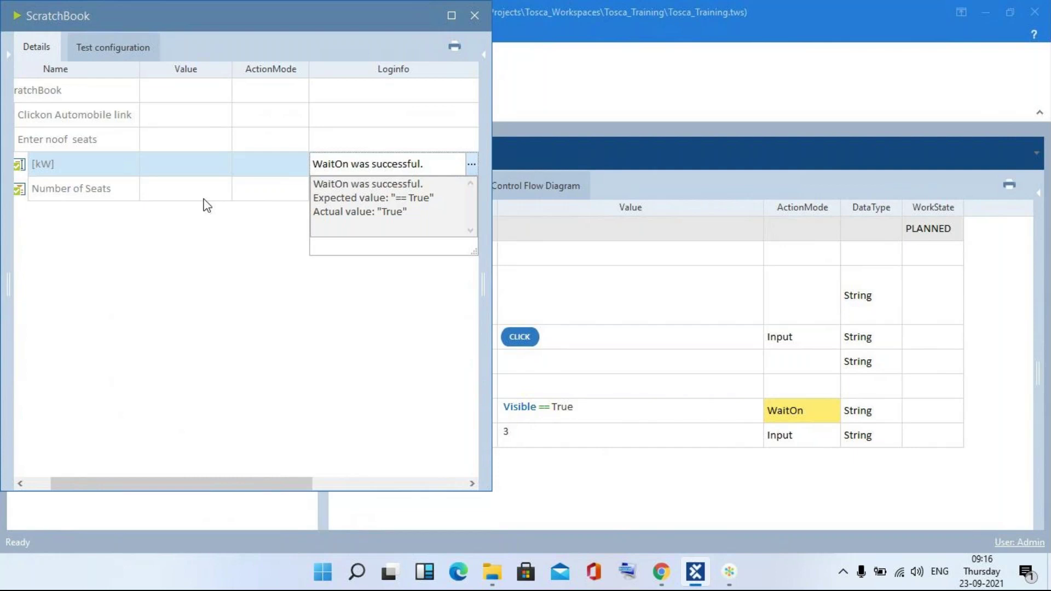
click(475, 13)
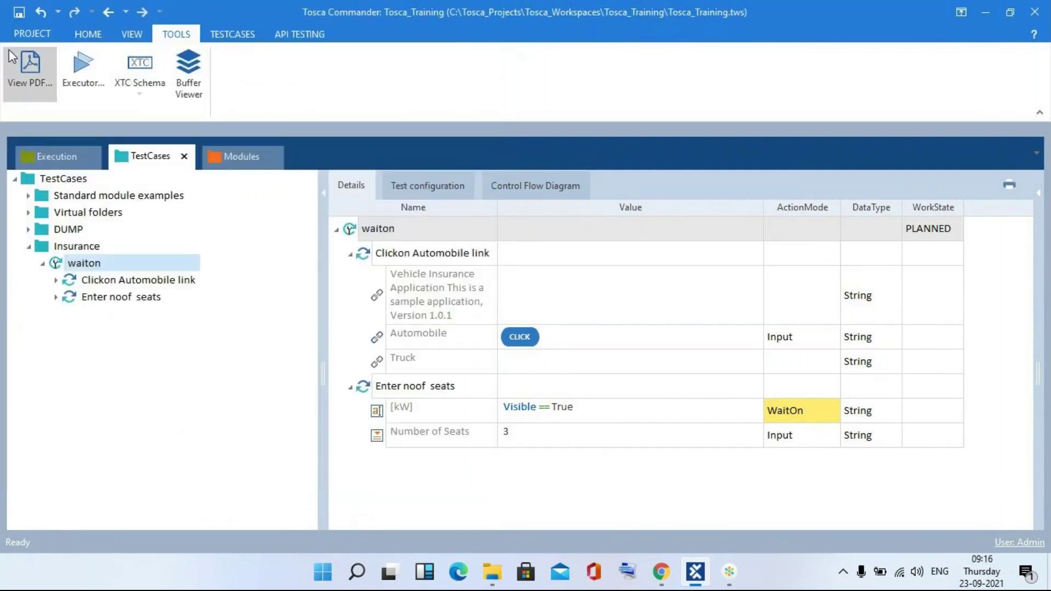
- Open Tosca Settings from the PROJECT backstage view
click(12, 36)
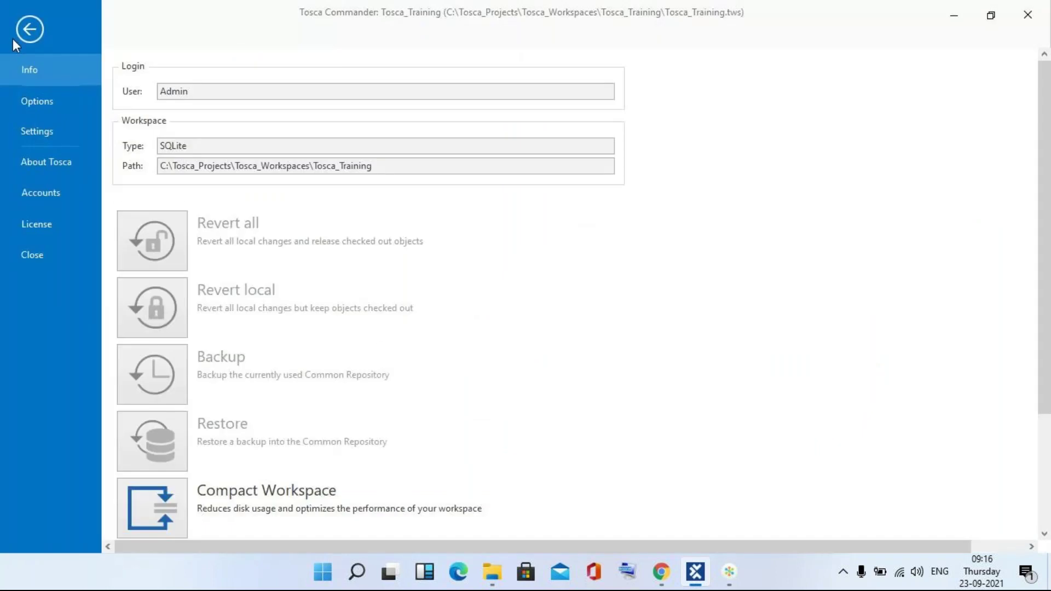
click(30, 137)
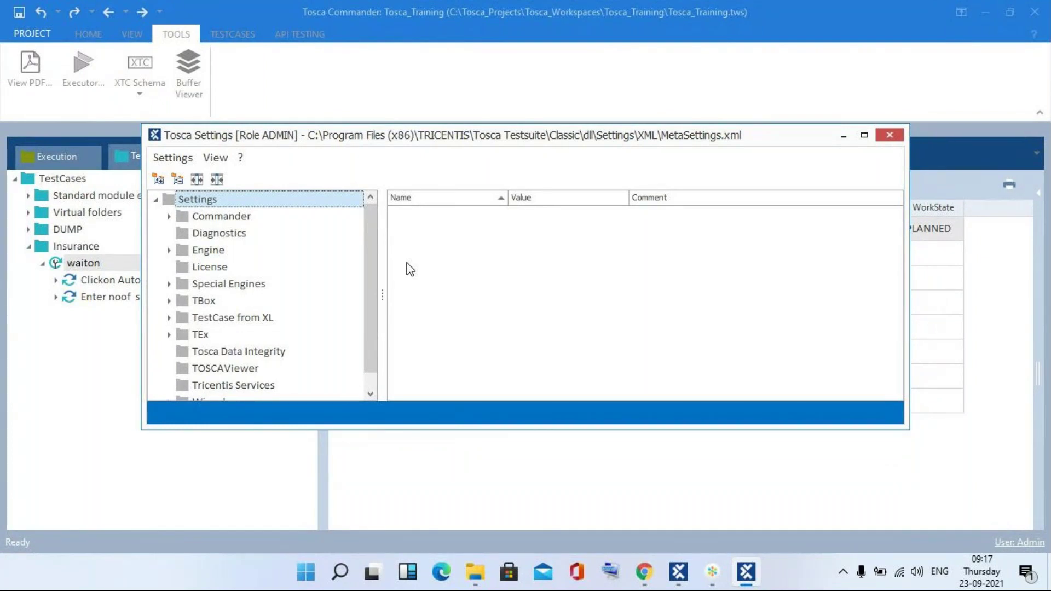
- Display TBox Synchronization settings (30000 ms timeout, 20000 ms WaitOn timeout) with a widened Name column
click(371, 393)
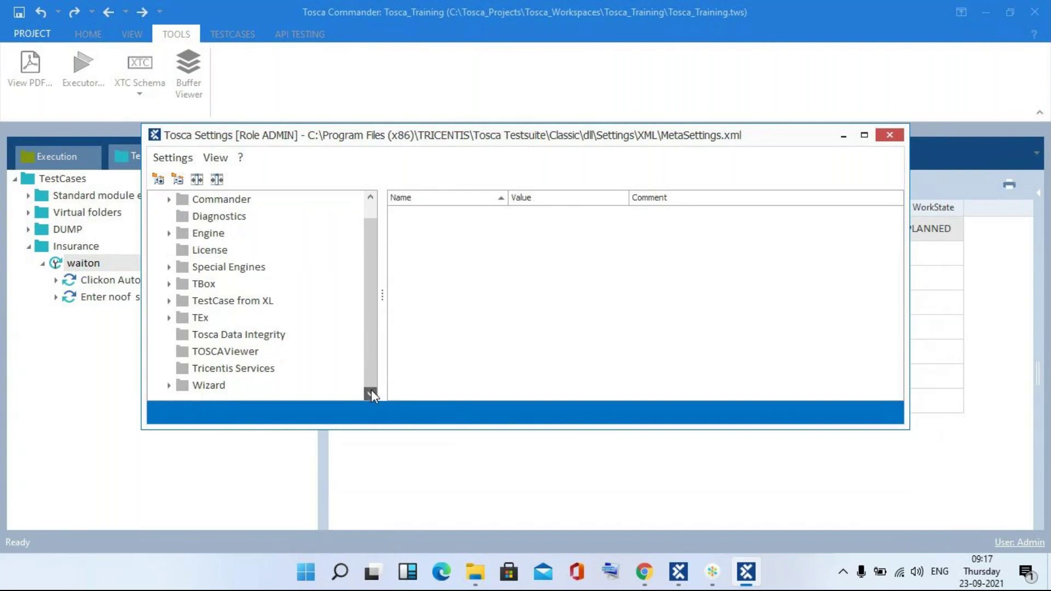
click(169, 284)
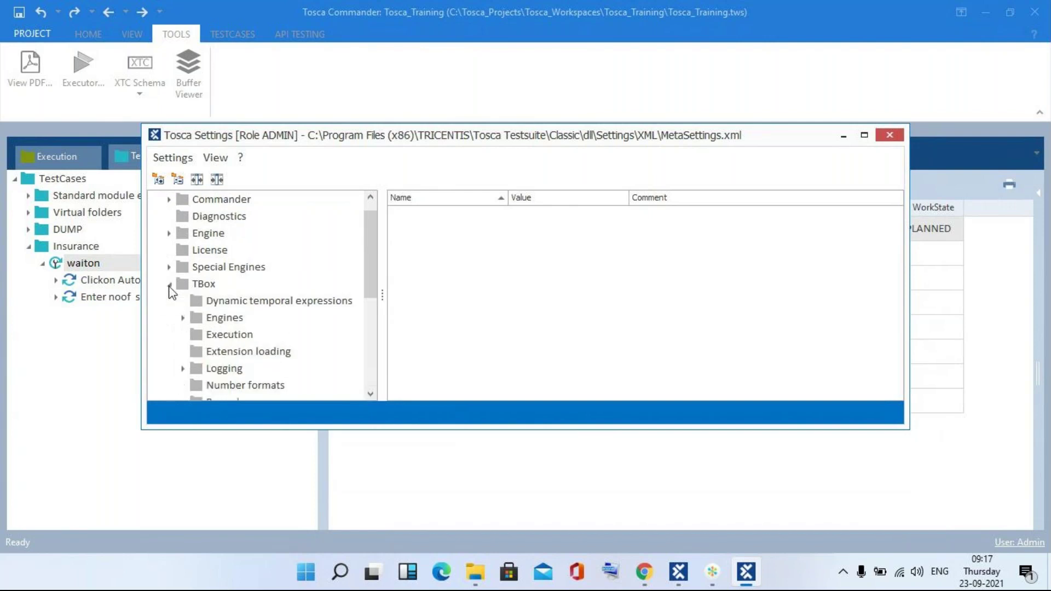
click(371, 394)
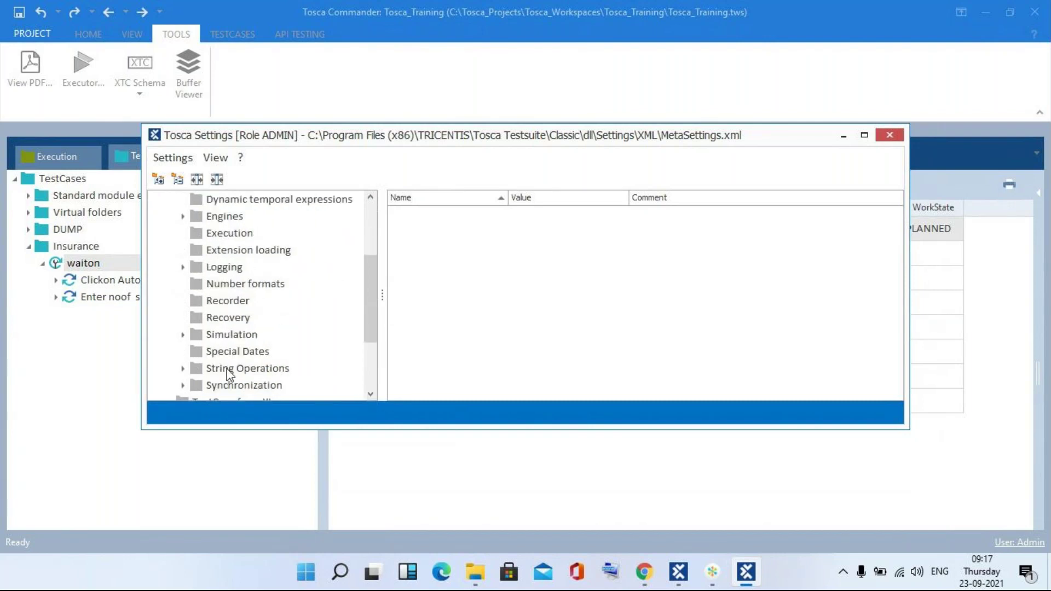
click(183, 386)
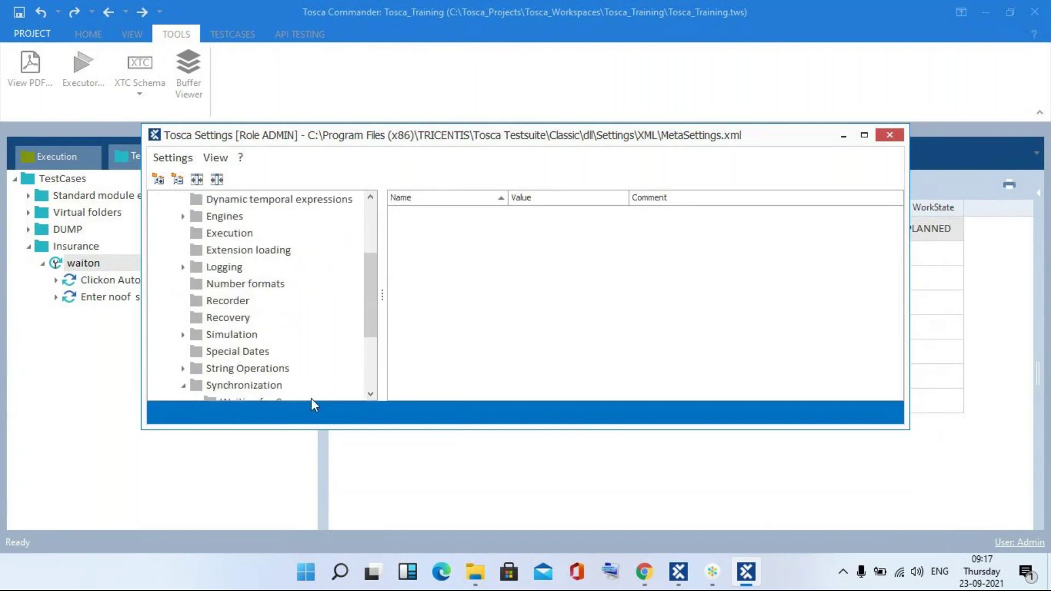
click(370, 393)
click(370, 393)
click(370, 393)
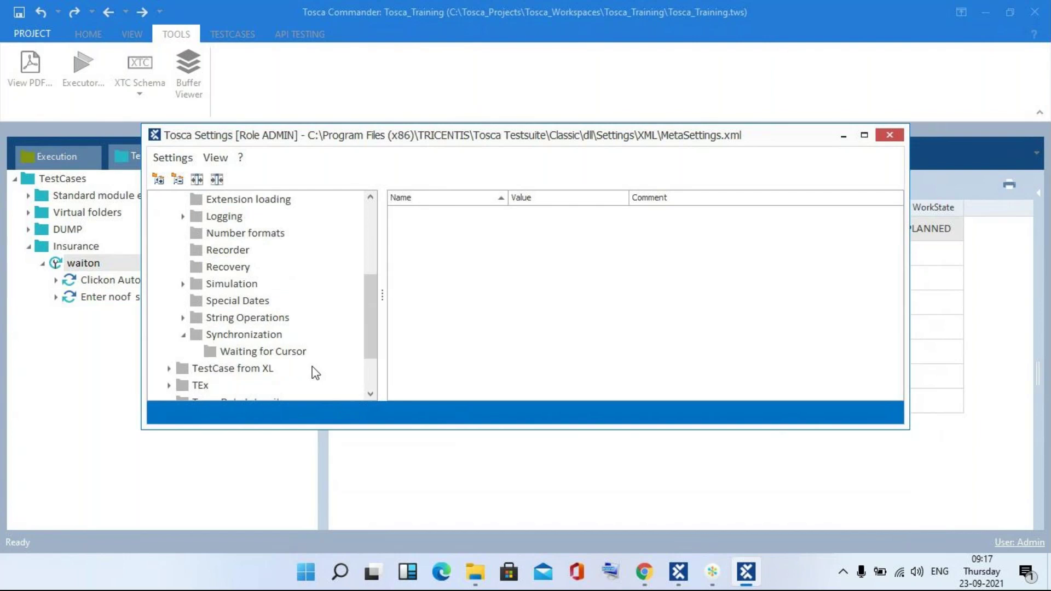
click(261, 332)
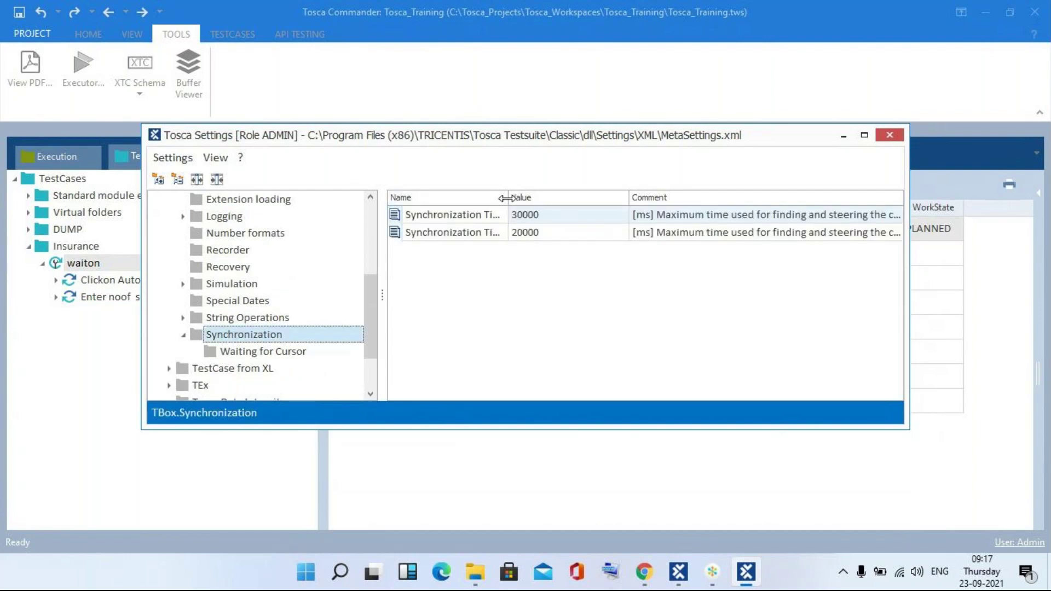
drag(506, 195, 571, 196)
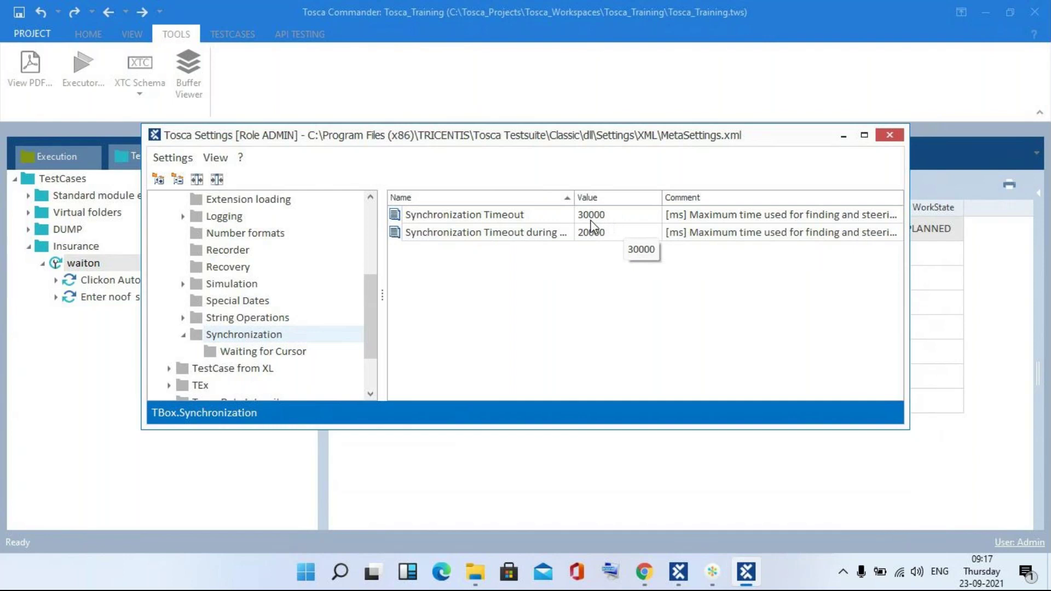
drag(573, 195, 638, 196)
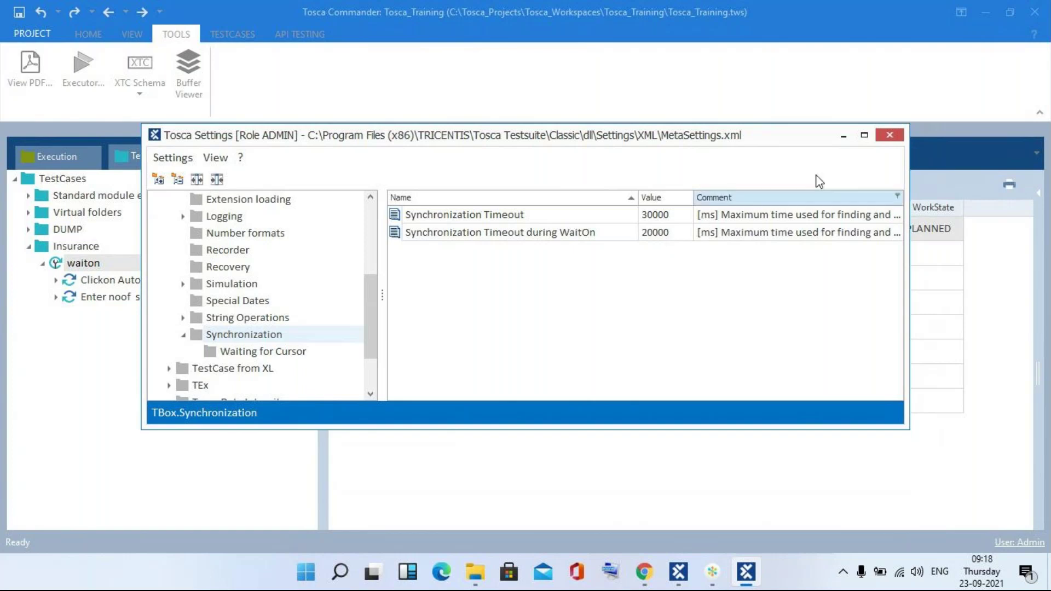
- Close Tosca Settings and return to the Chrome vehicle form showing 3 seats
click(898, 141)
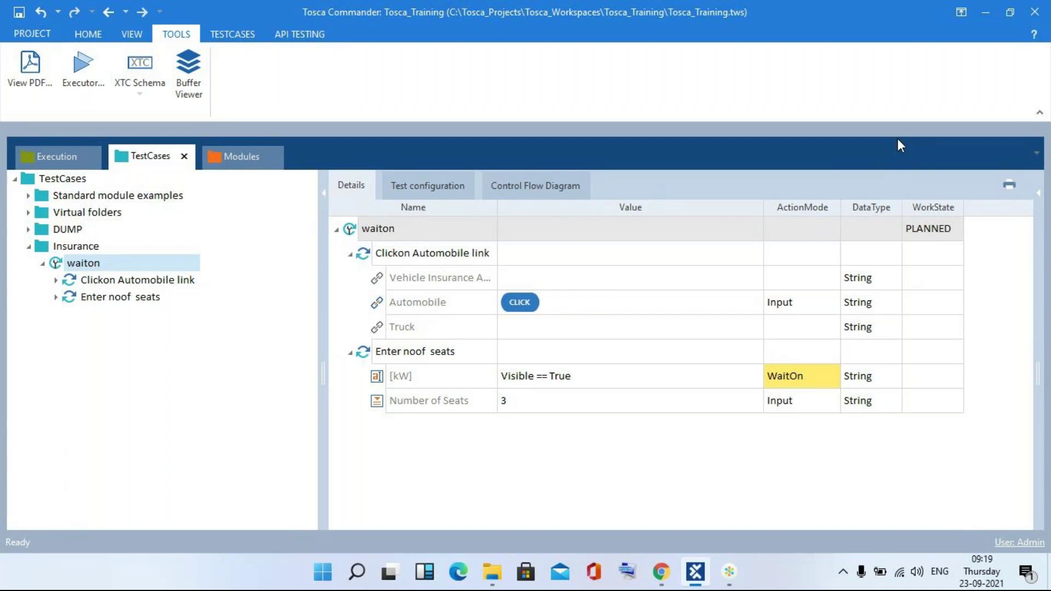
key(alt+Tab)
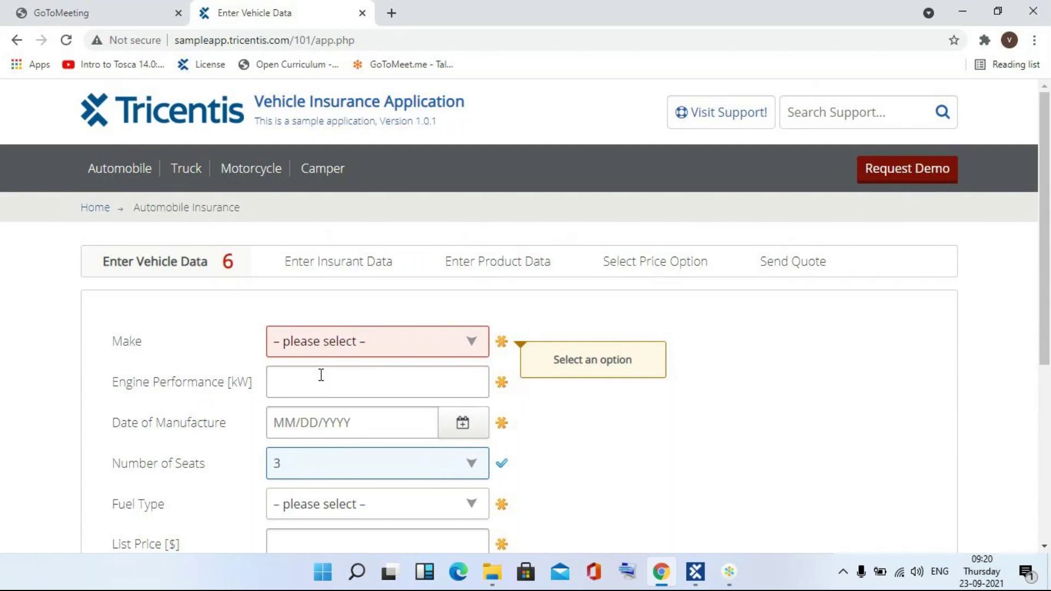
- Switch between Chrome and Tosca Commander, ending on the waiton test case
key(alt+Tab)
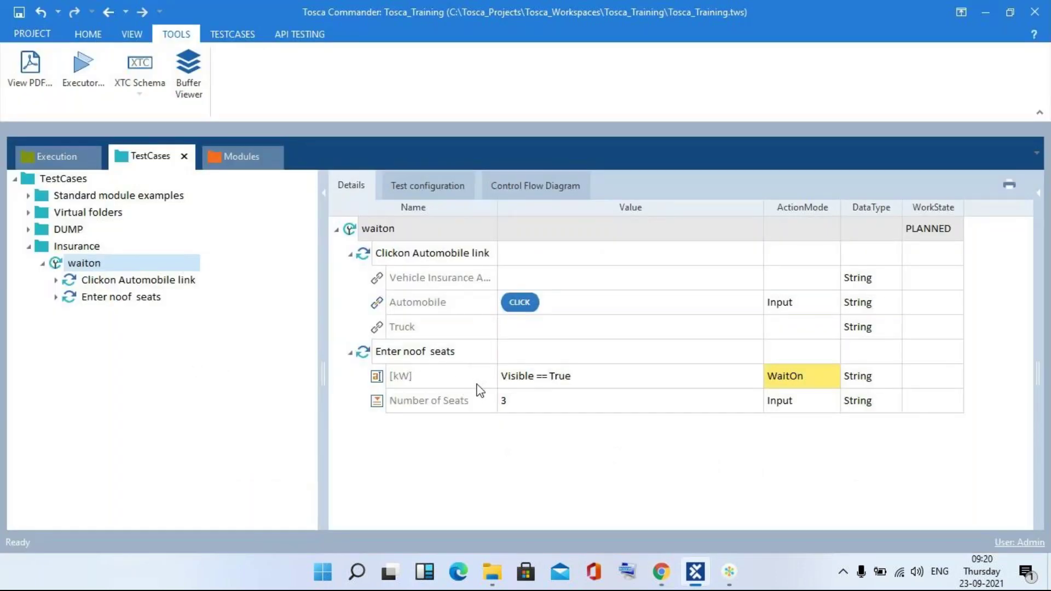
key(alt+Tab)
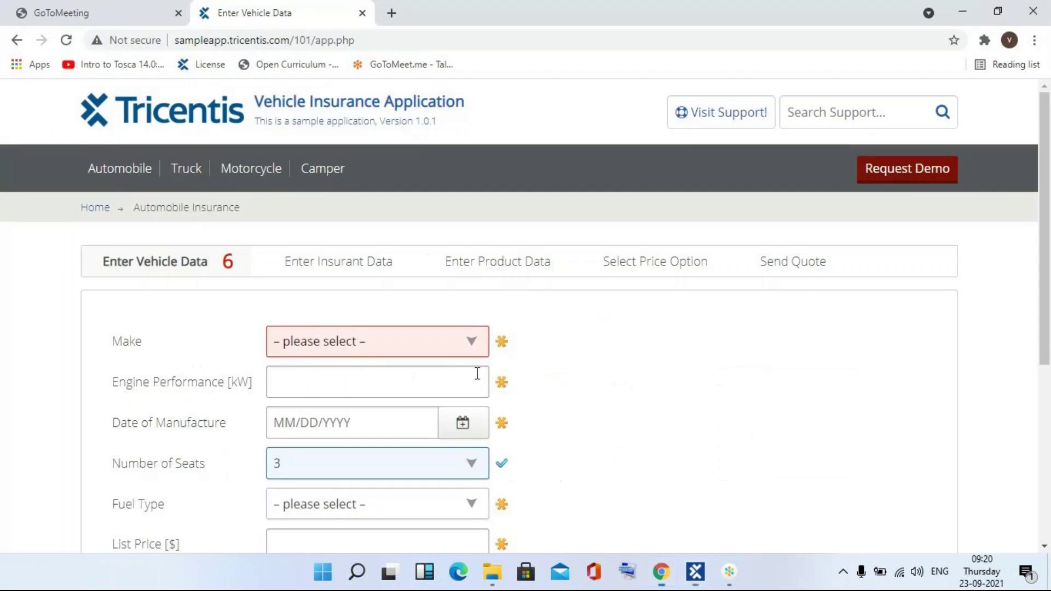
key(alt+Tab)
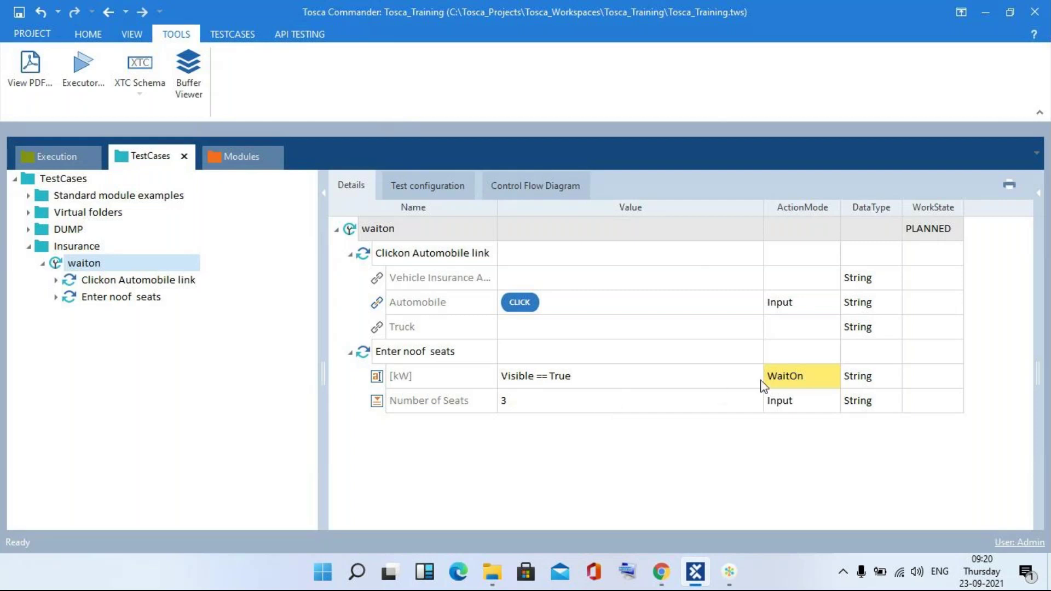
- Collapse the waiton test case and select its Enter noof seats test step
mouse_move(778, 386)
click(43, 263)
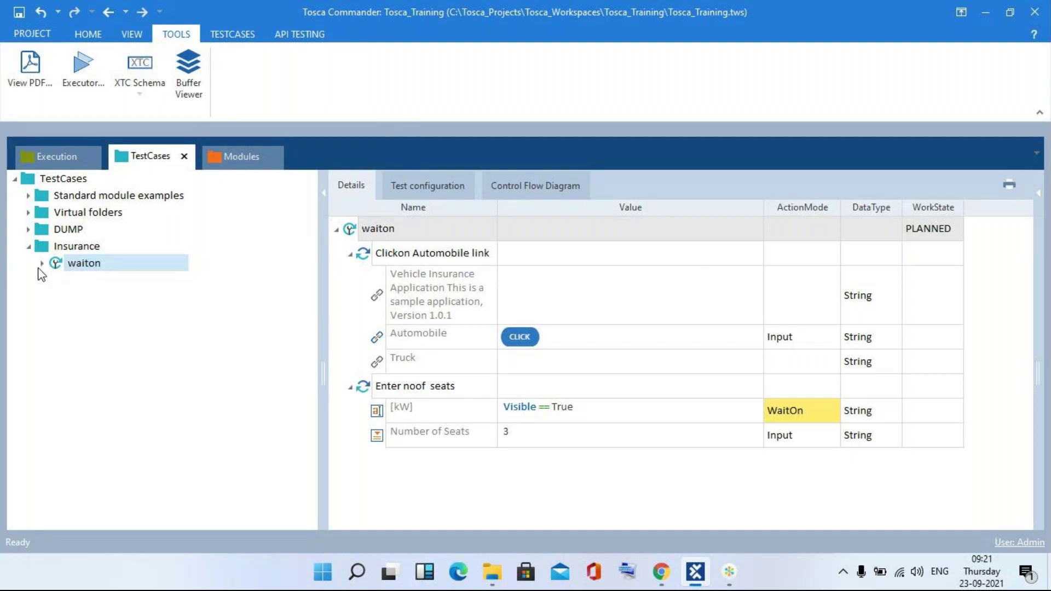
click(444, 393)
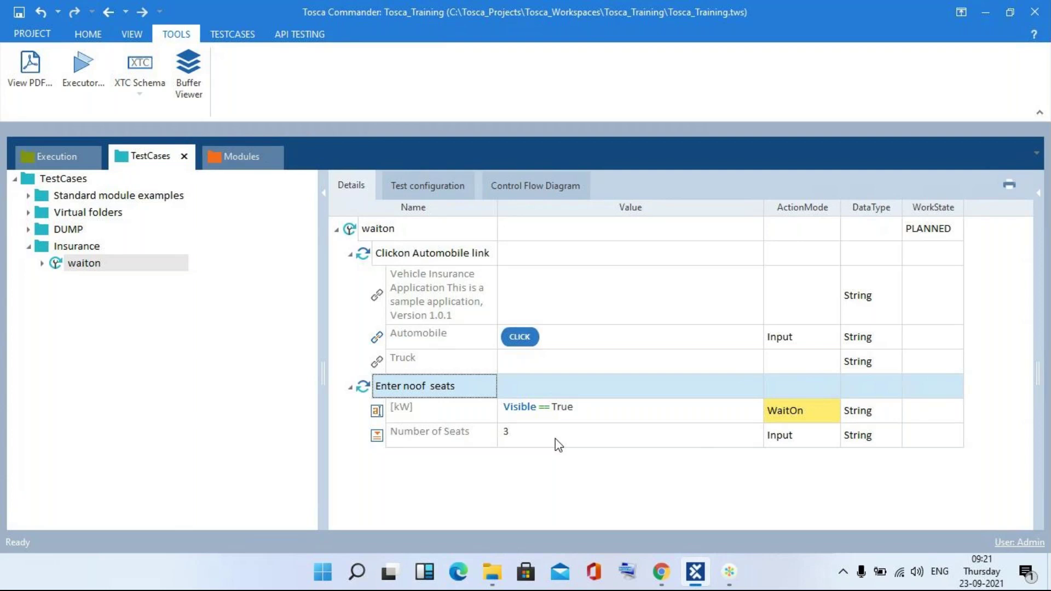
- Choose make Honda, enter engine performance 555 kW and manufacture date 01/03/2020
key(alt+Tab)
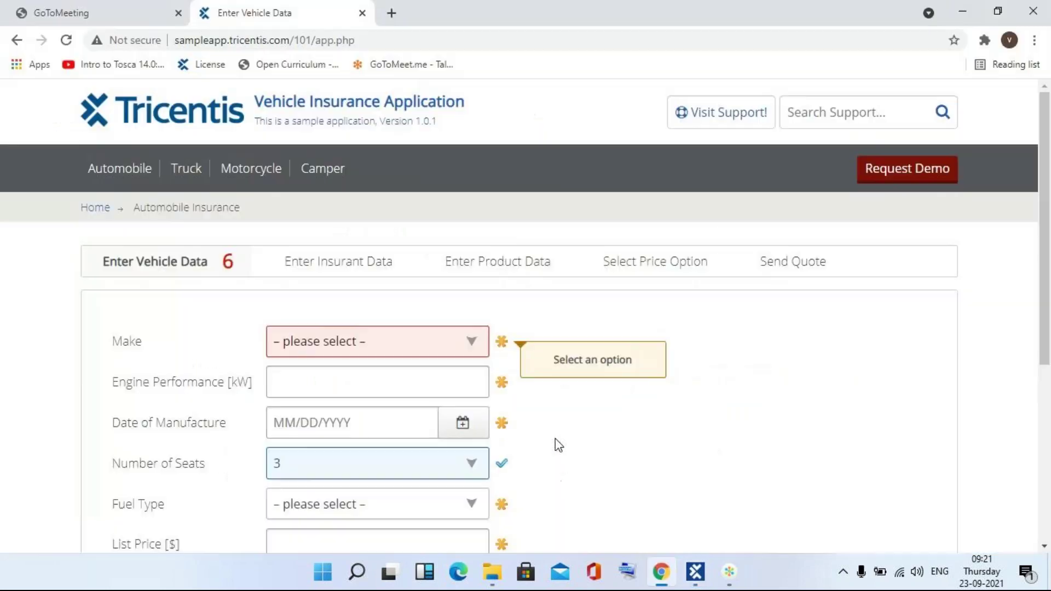
click(418, 351)
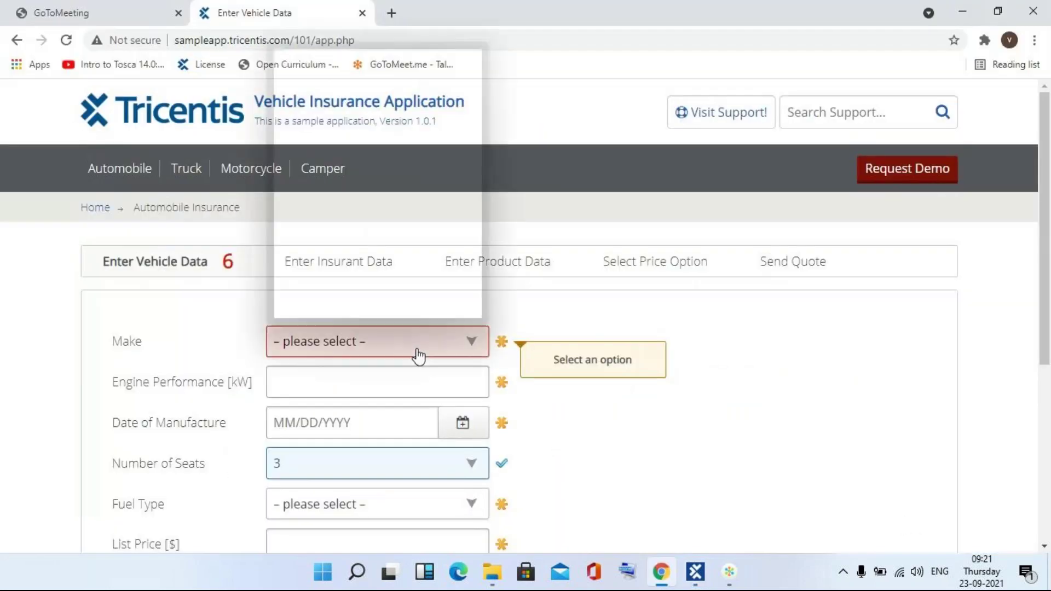
click(294, 124)
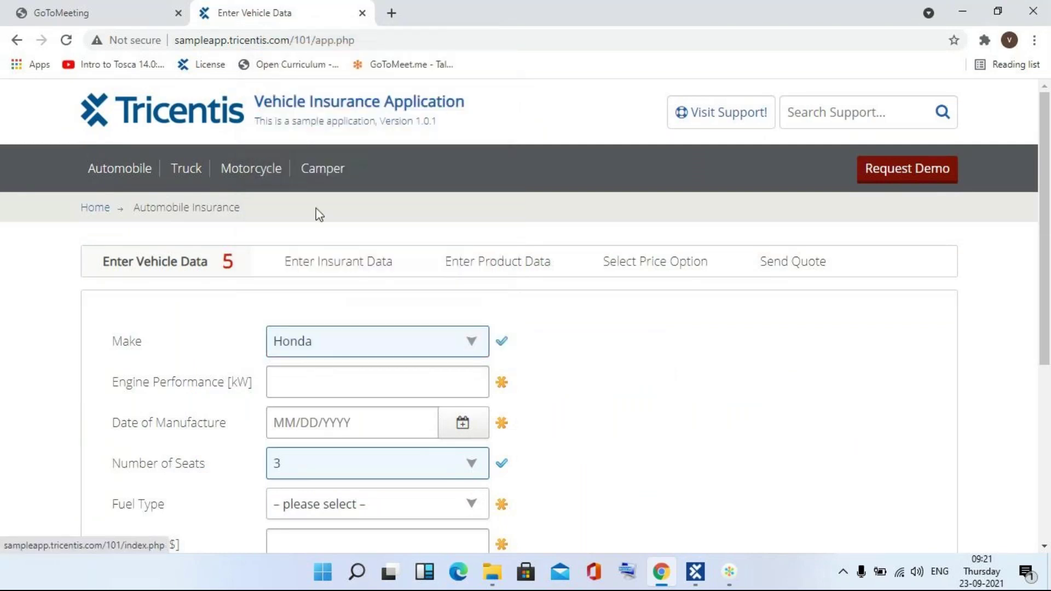
click(332, 383)
text(555)
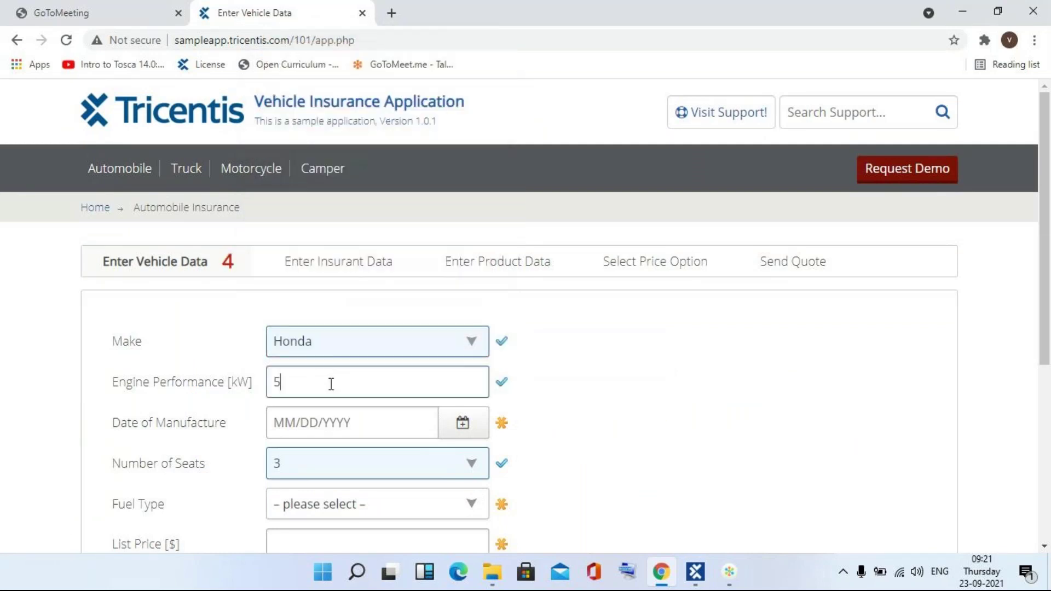
click(299, 422)
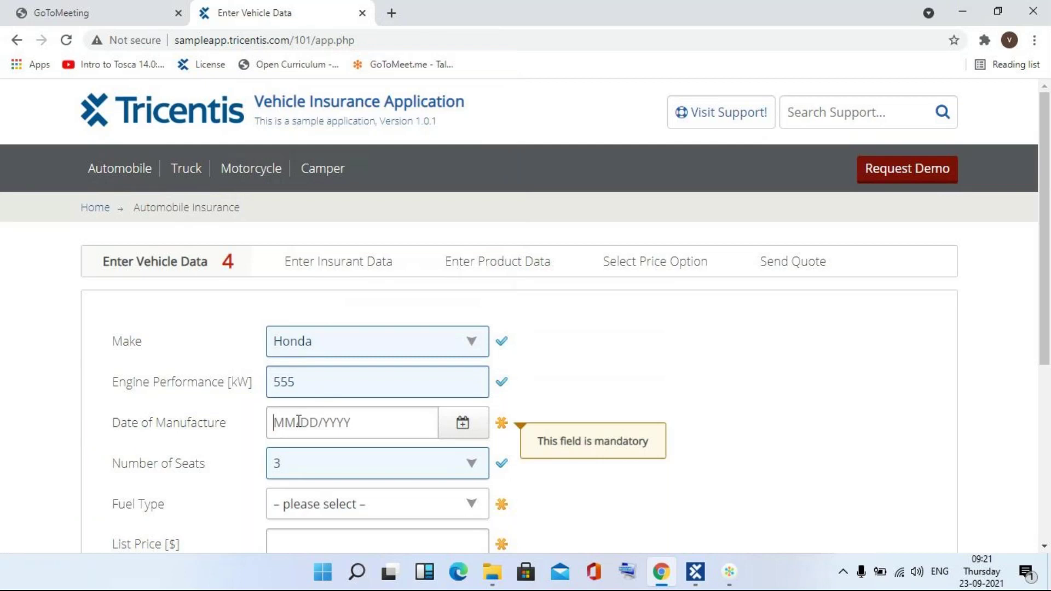
text(0)
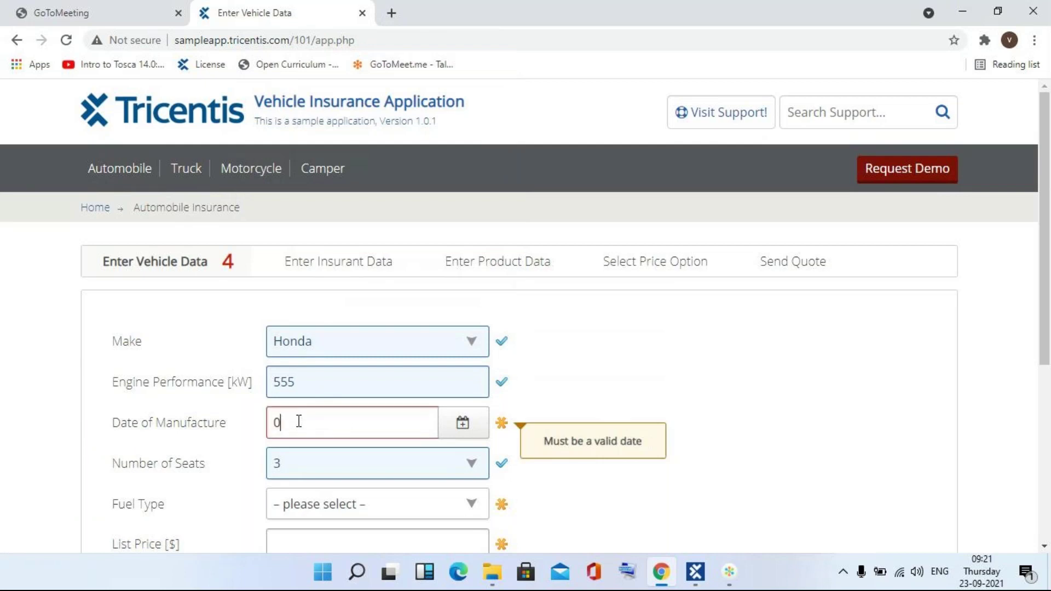
text(10)
key(BackSpace)
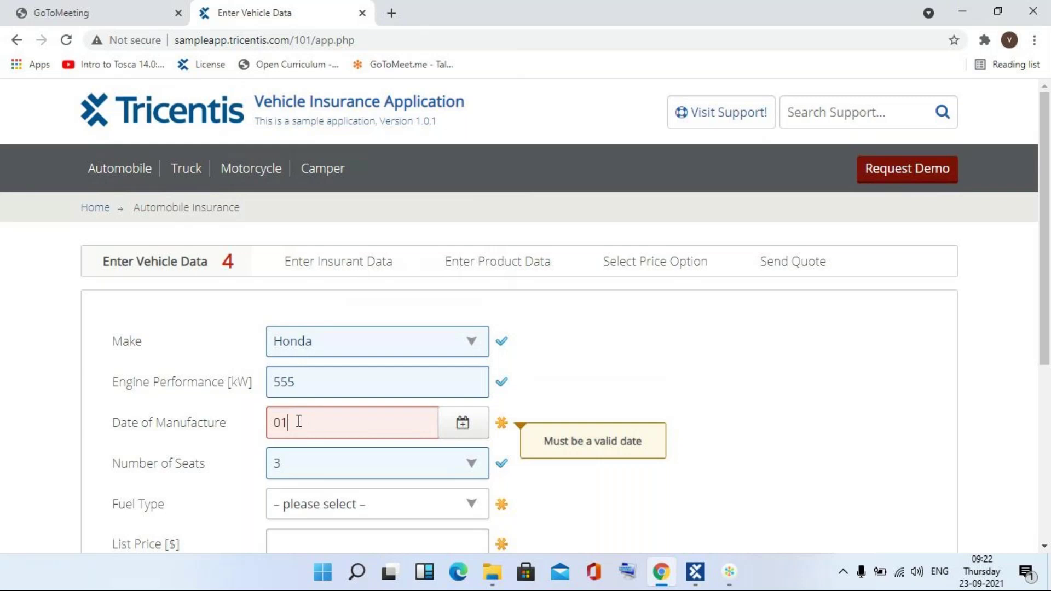
text(/03/2020)
click(1044, 547)
click(1044, 549)
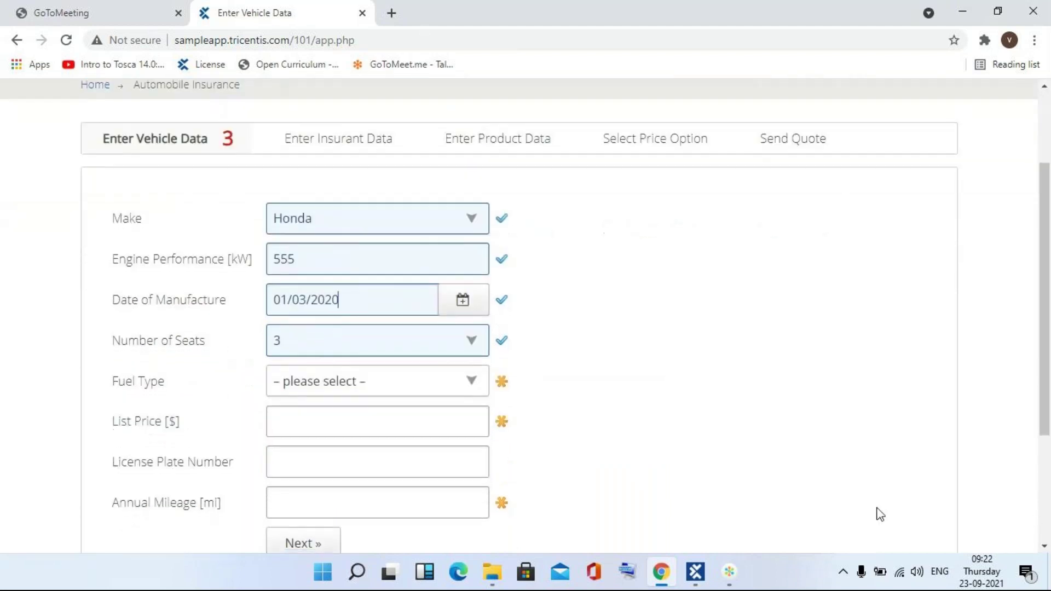
- Set fuel Petrol, list price 1000, a license plate and mileage 555, then continue
click(469, 382)
click(383, 424)
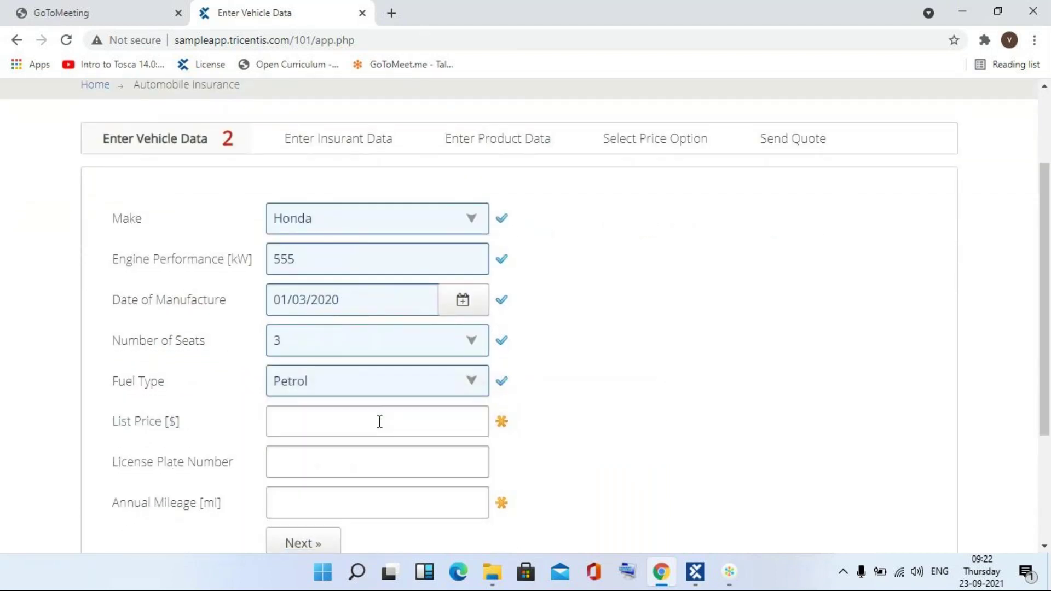
click(379, 421)
text(1000)
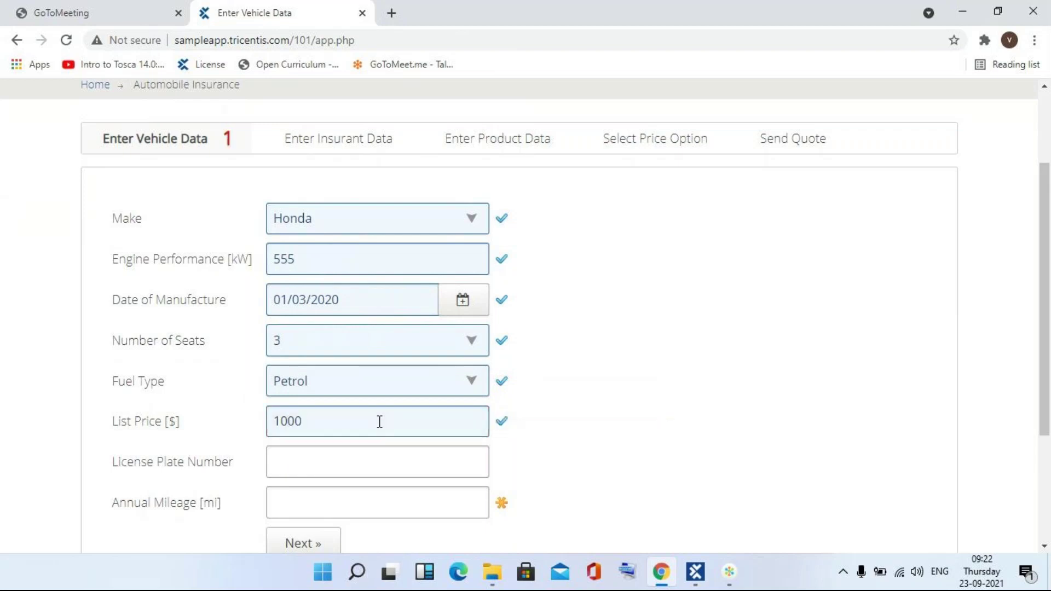
click(368, 466)
text(dare4)
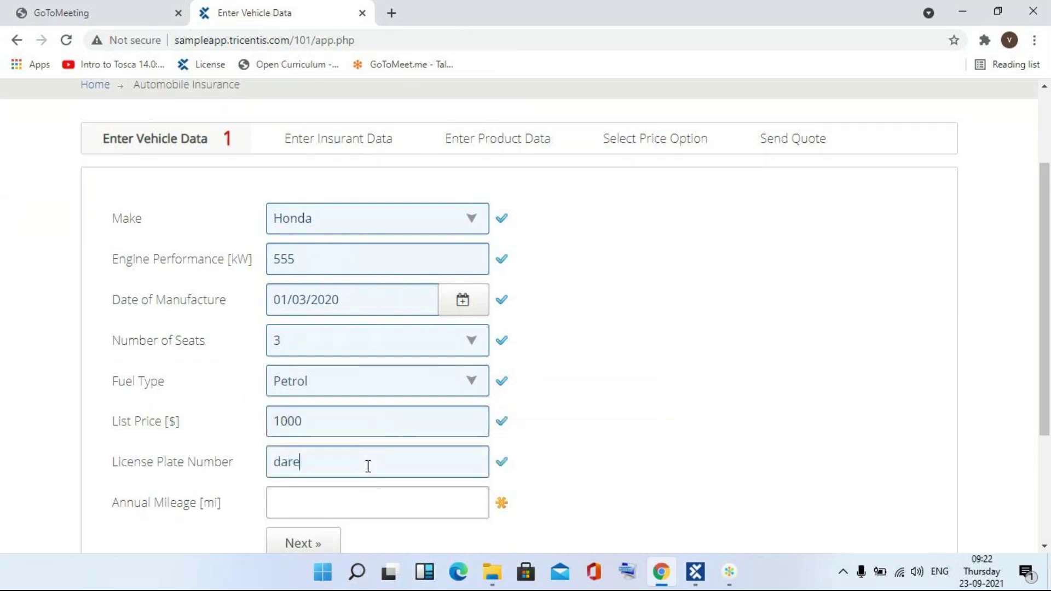
click(360, 503)
text(555)
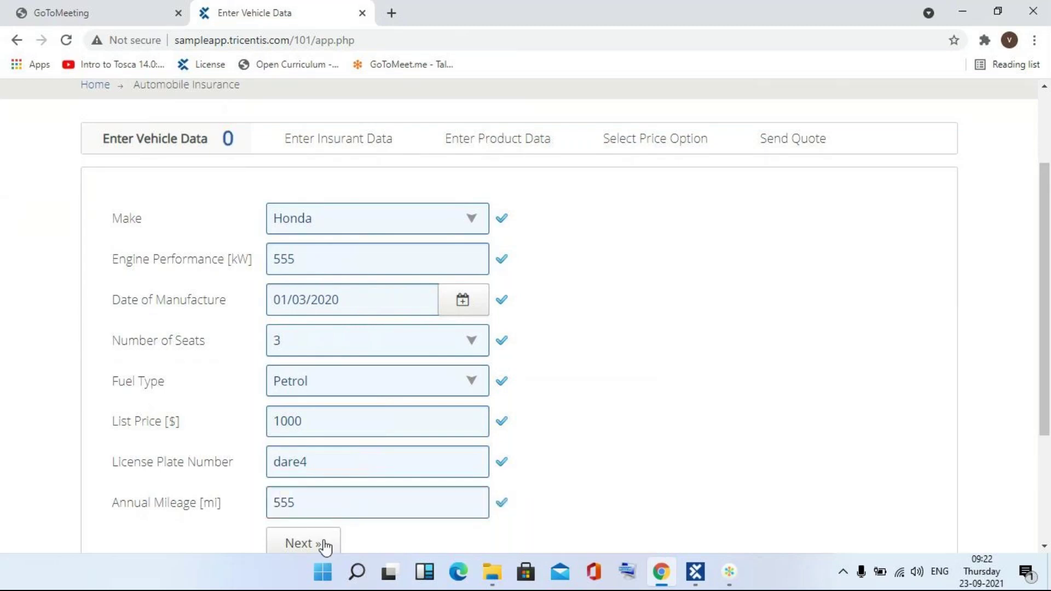
click(323, 542)
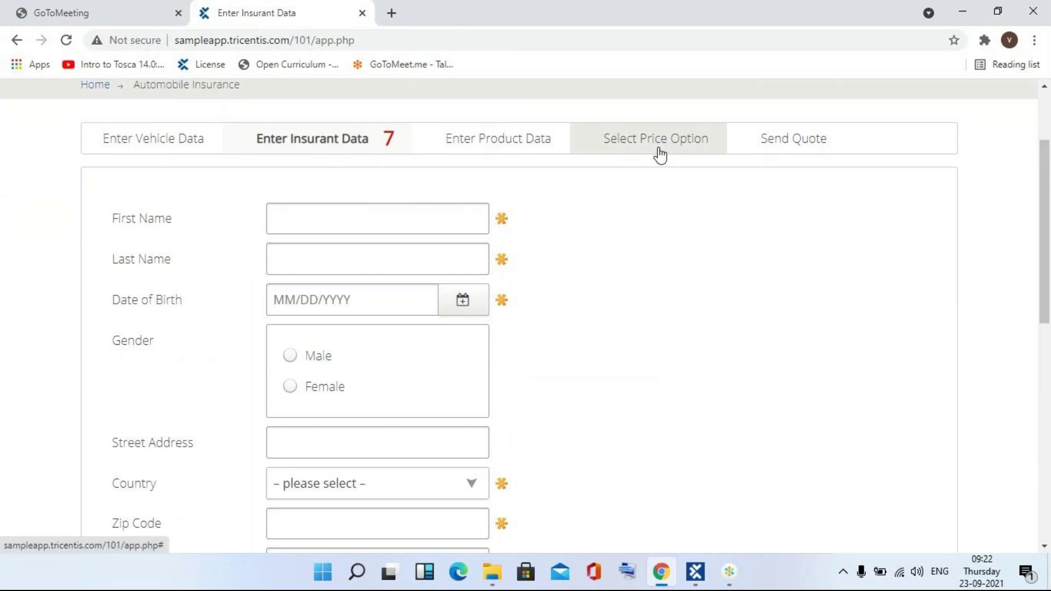
- Enter the insurant's first and last name, birth date 01/01/2000, and gender Male
click(407, 220)
click(385, 267)
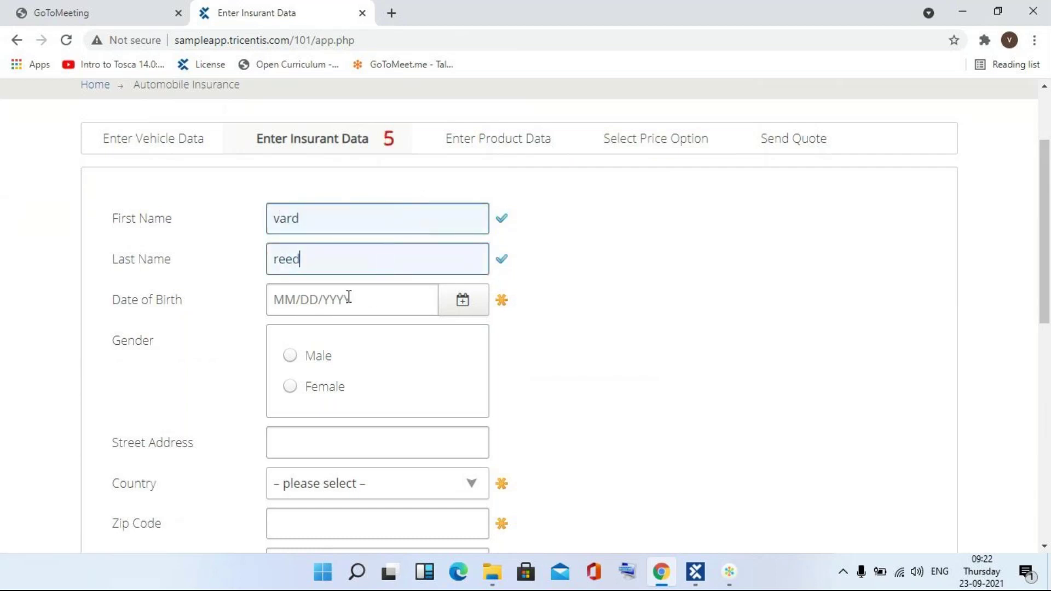
click(297, 296)
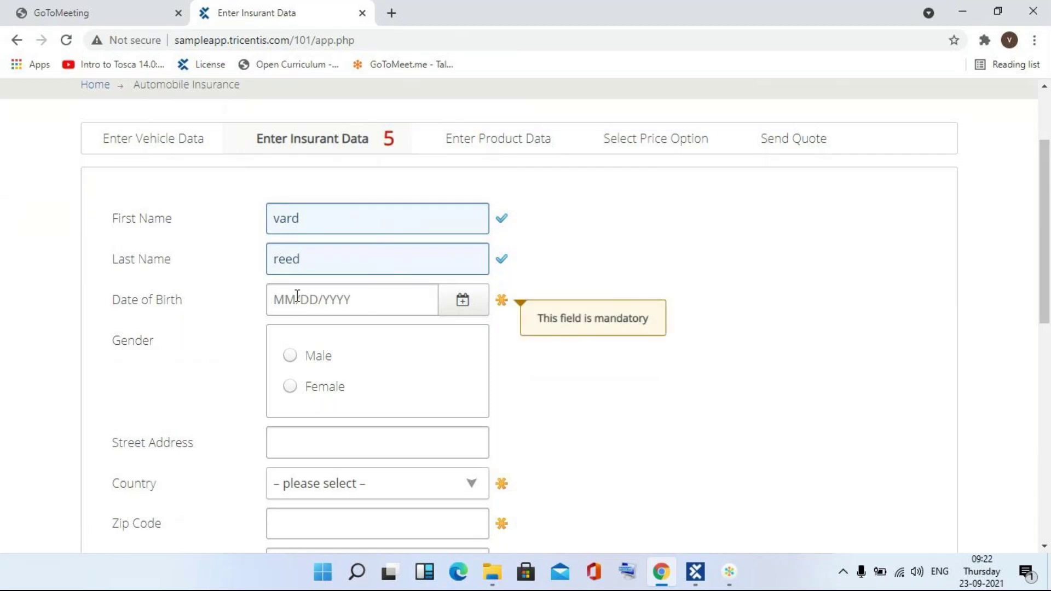
text(0101)
key(BackSpace)
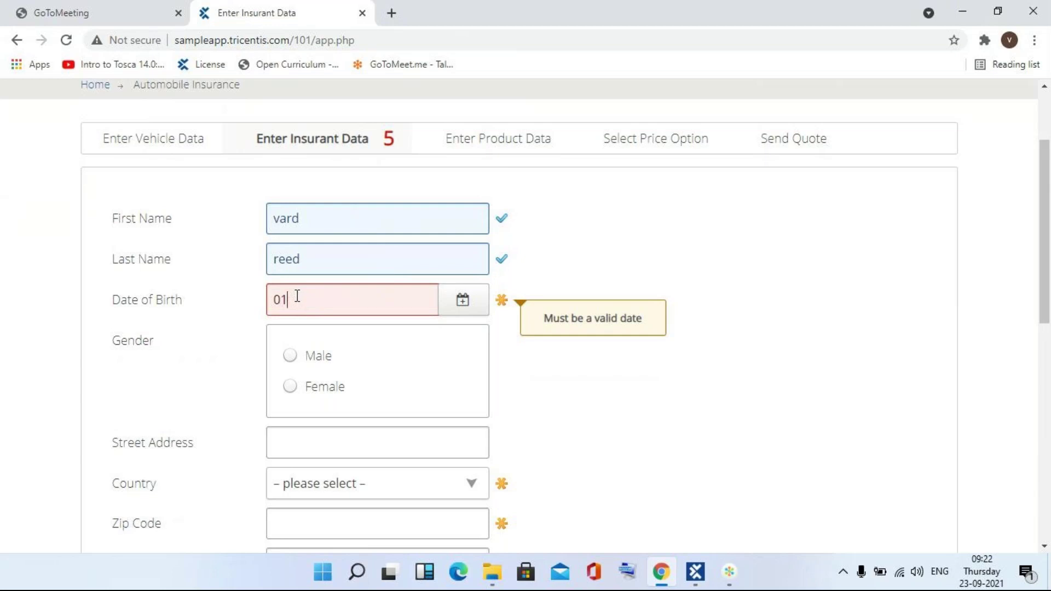
text(/01/2000)
click(306, 298)
text(/)
click(294, 356)
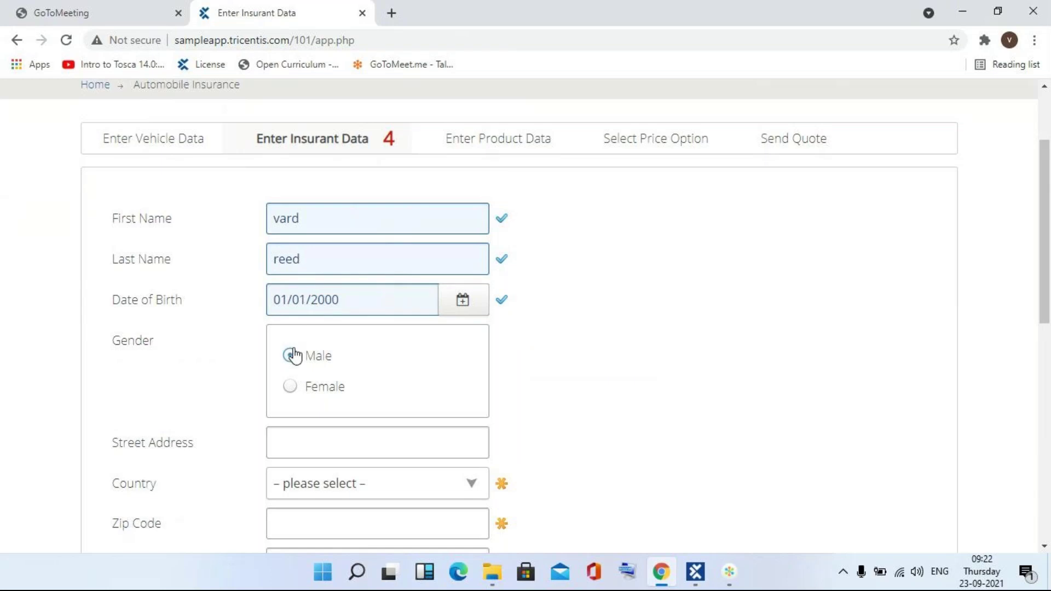
click(1045, 547)
click(1045, 547)
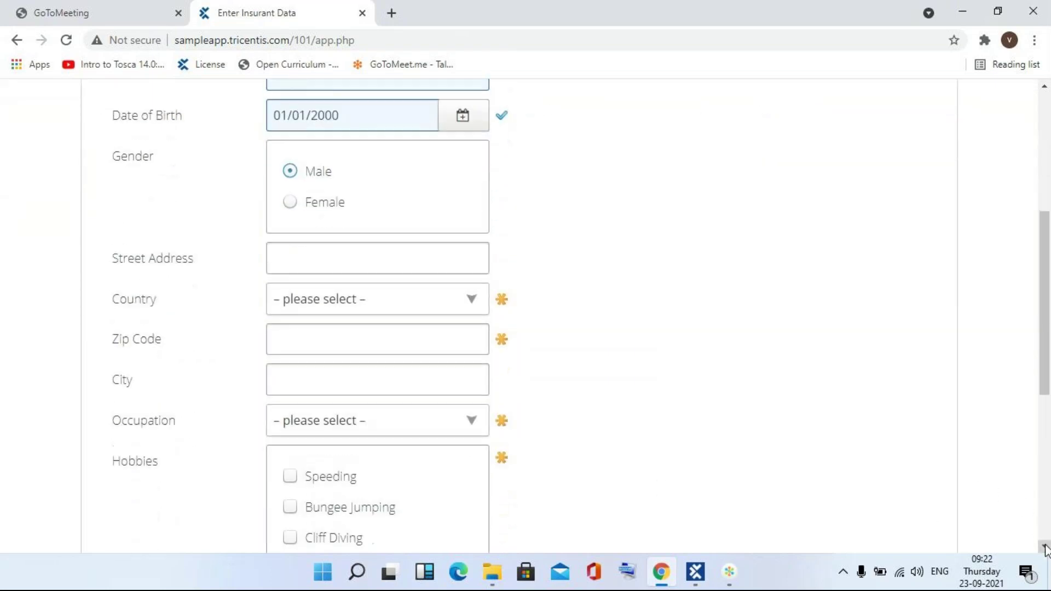
- Set the country to India and fill in the zip code and city
click(395, 310)
key(i)
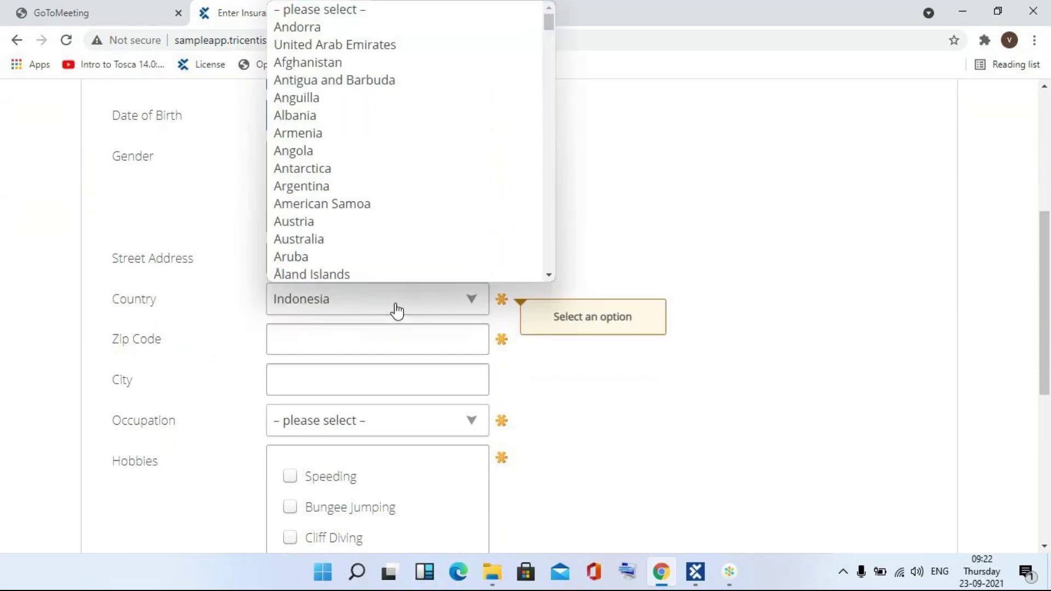
scroll(375, 275, down, 1)
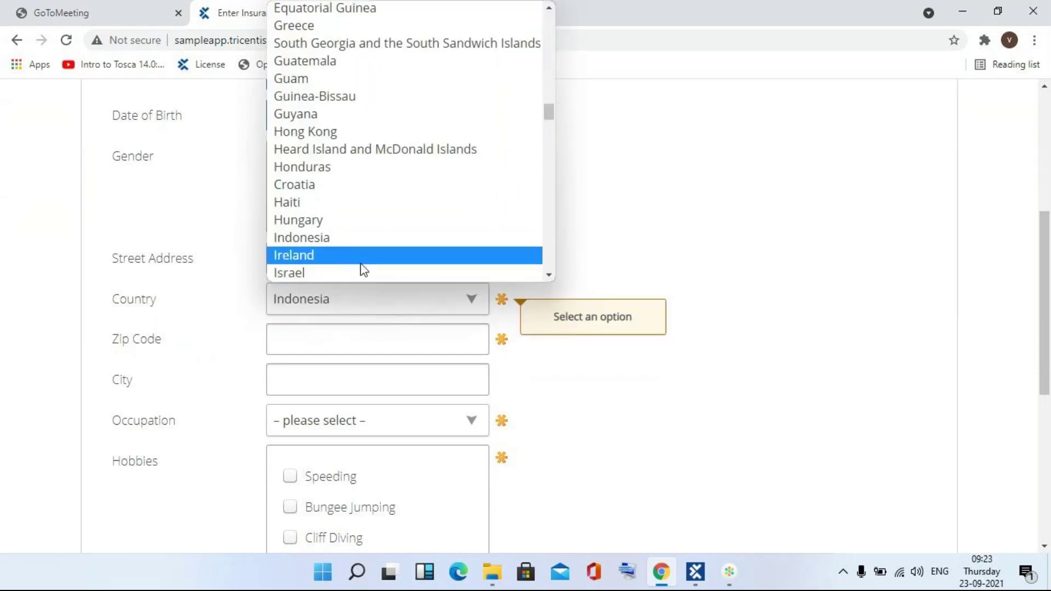
click(549, 276)
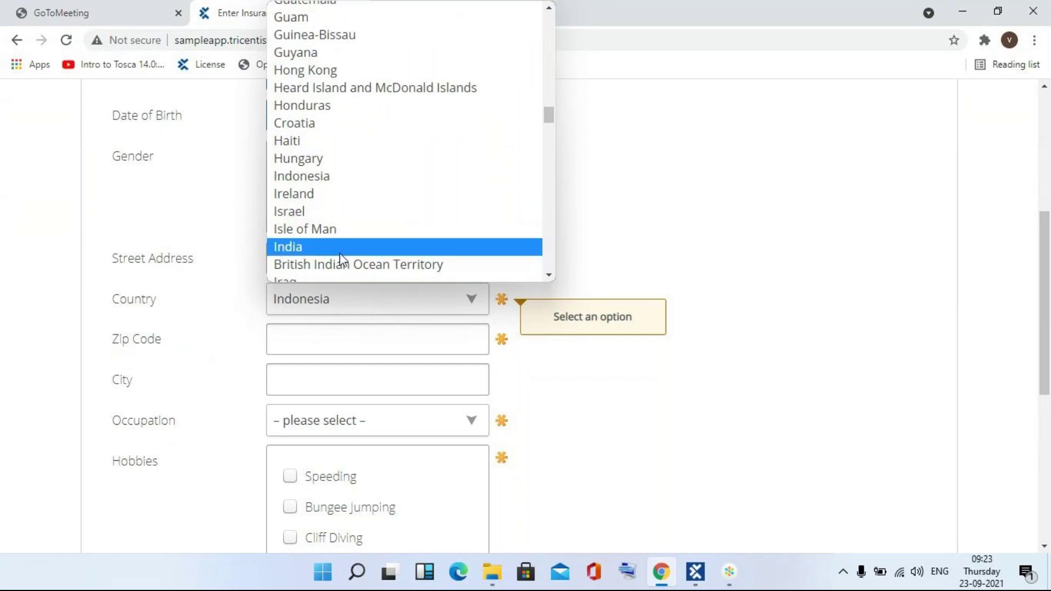
click(337, 247)
click(334, 336)
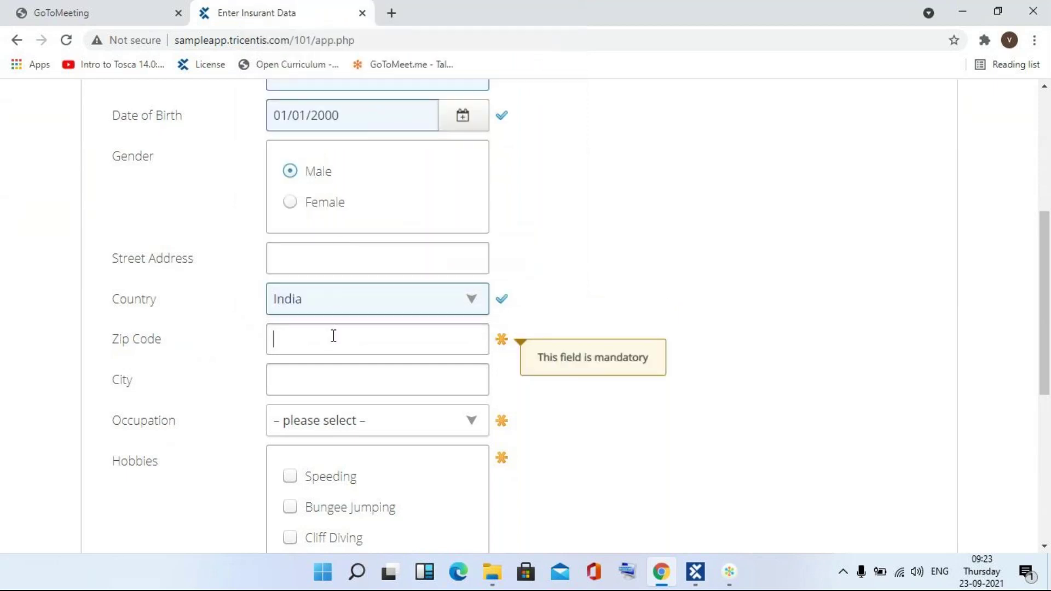
text(5000)
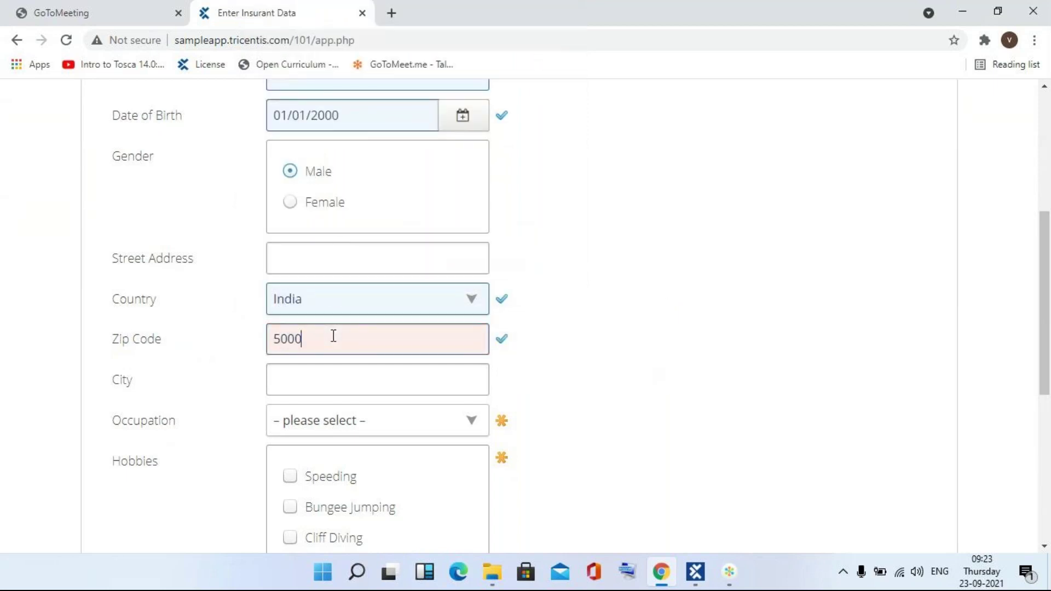
text(72)
click(343, 390)
text(hyderbad)
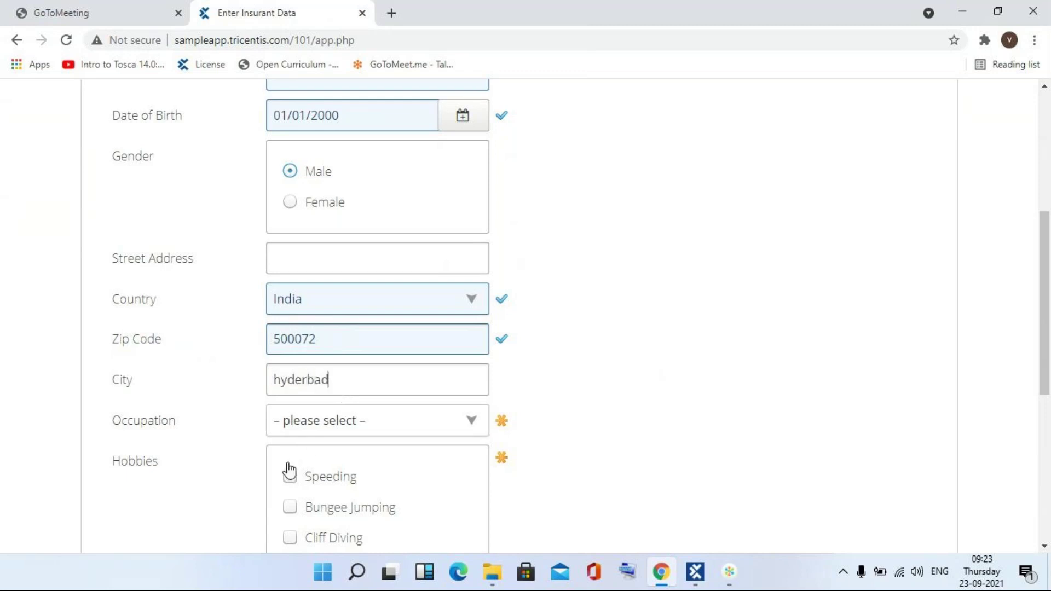
- Choose occupation Employee, add the Speeding hobby, and proceed to product data
click(322, 425)
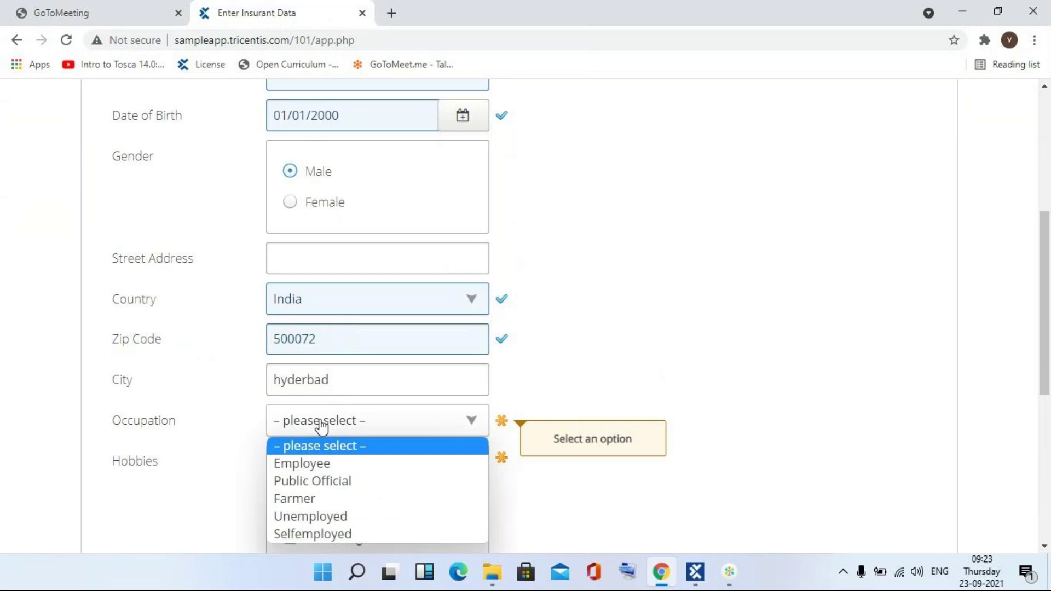
click(317, 464)
click(289, 482)
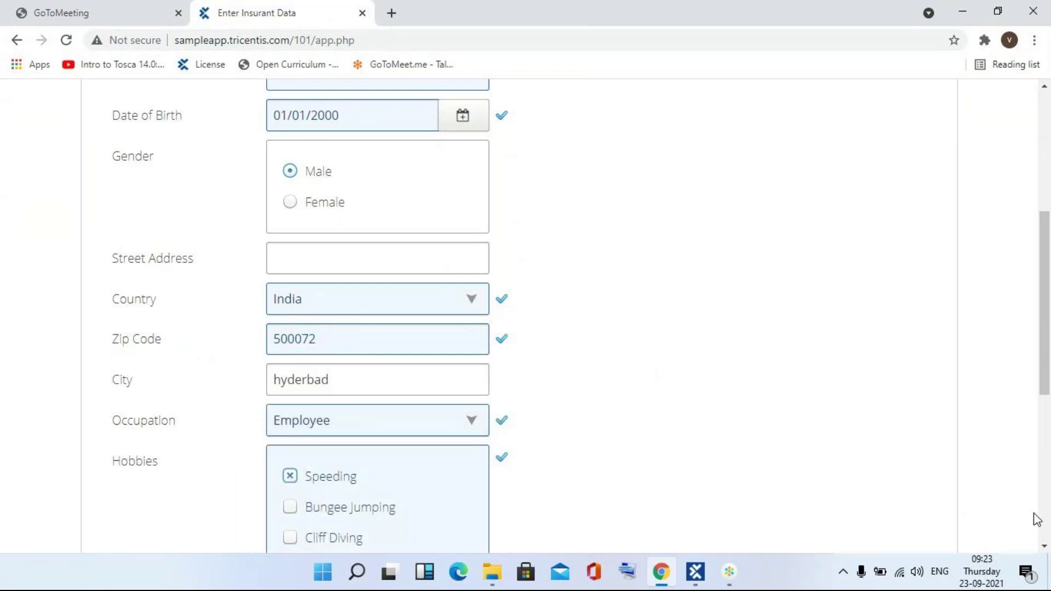
scroll(1035, 518, down, 5)
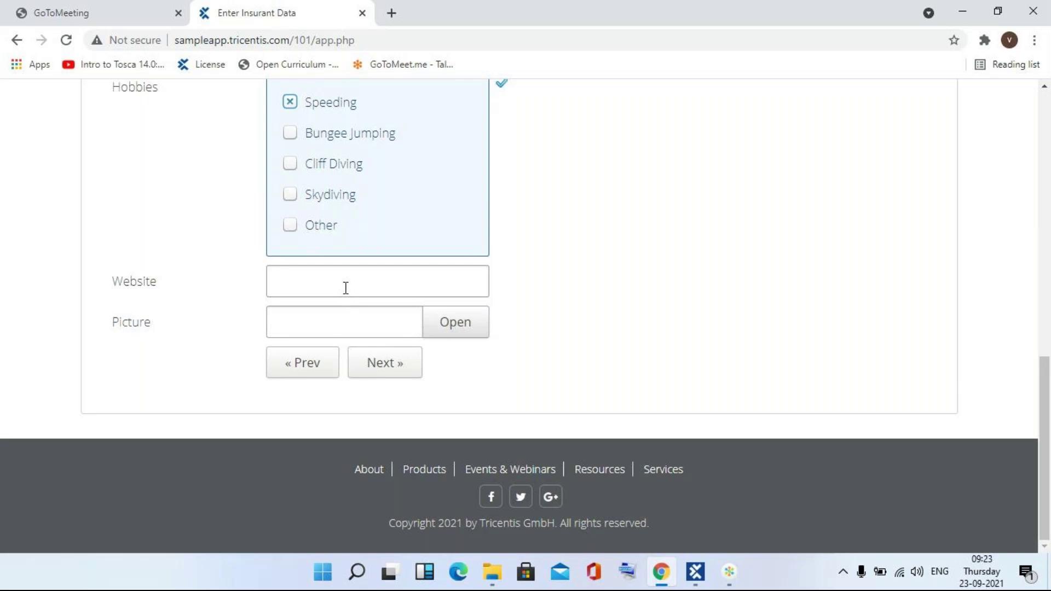
click(367, 372)
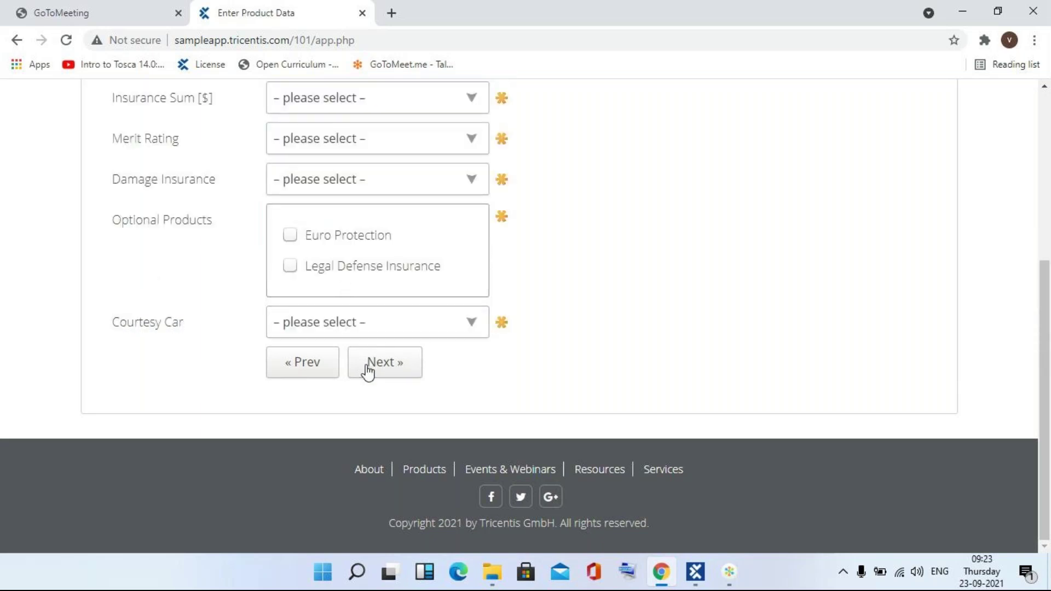
- Enter start date 11/11/2021 and choose insurance sum 15.000.000,00
click(1046, 151)
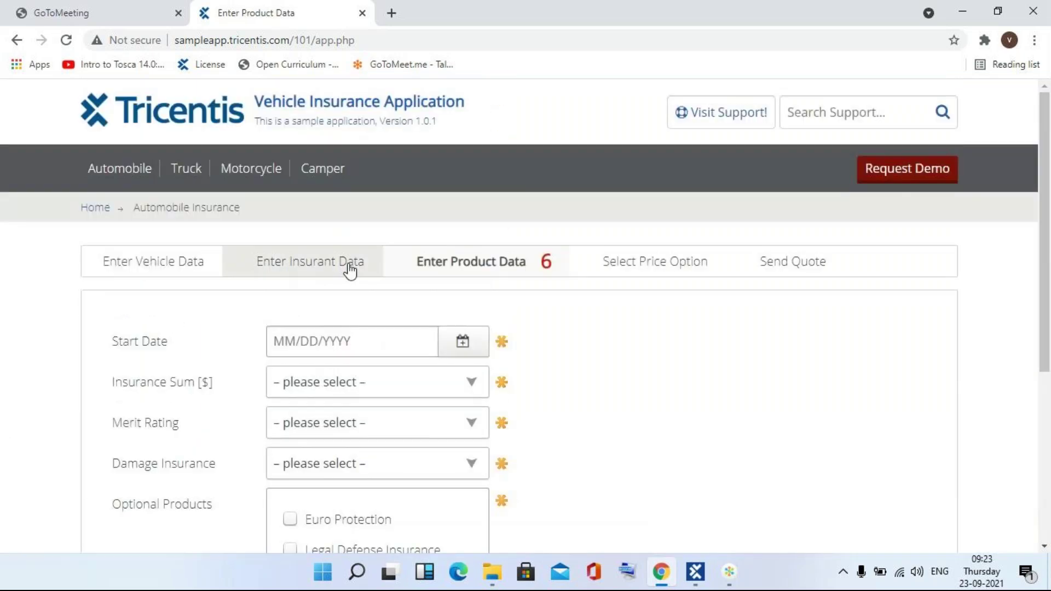
click(290, 336)
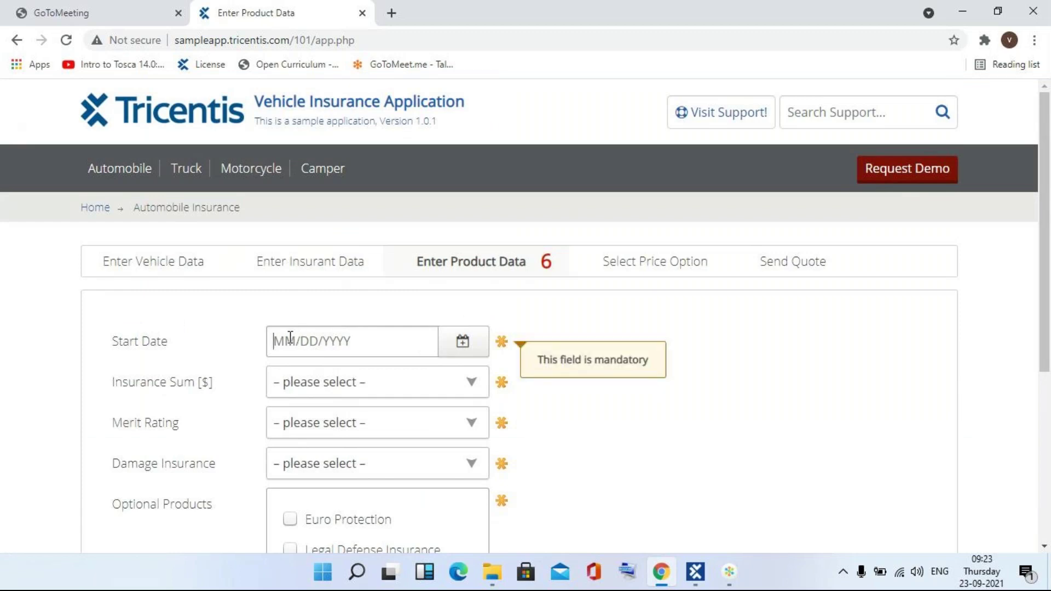
text(11)
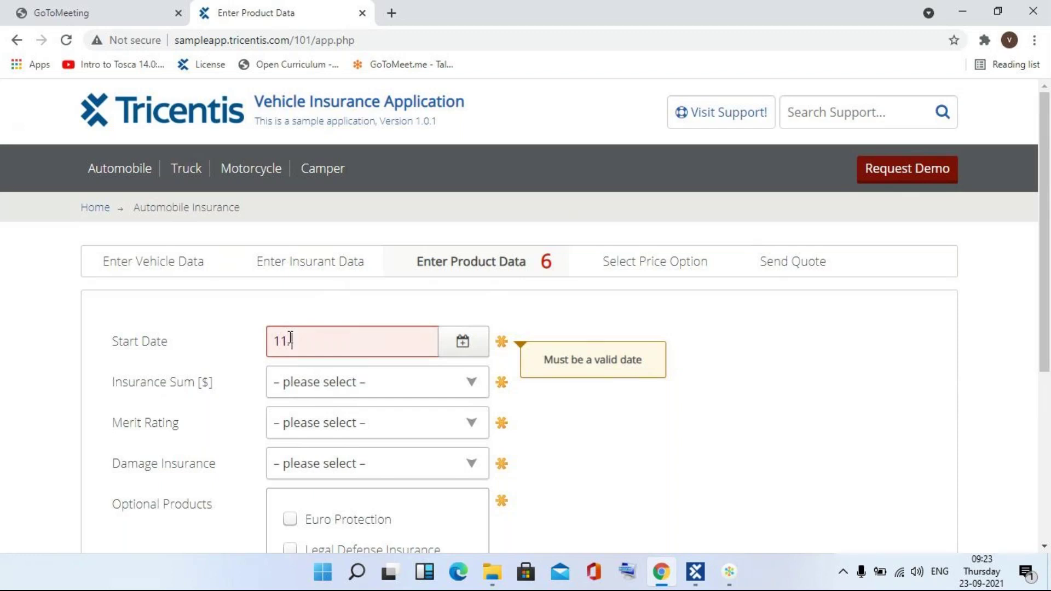
text(/11/2021)
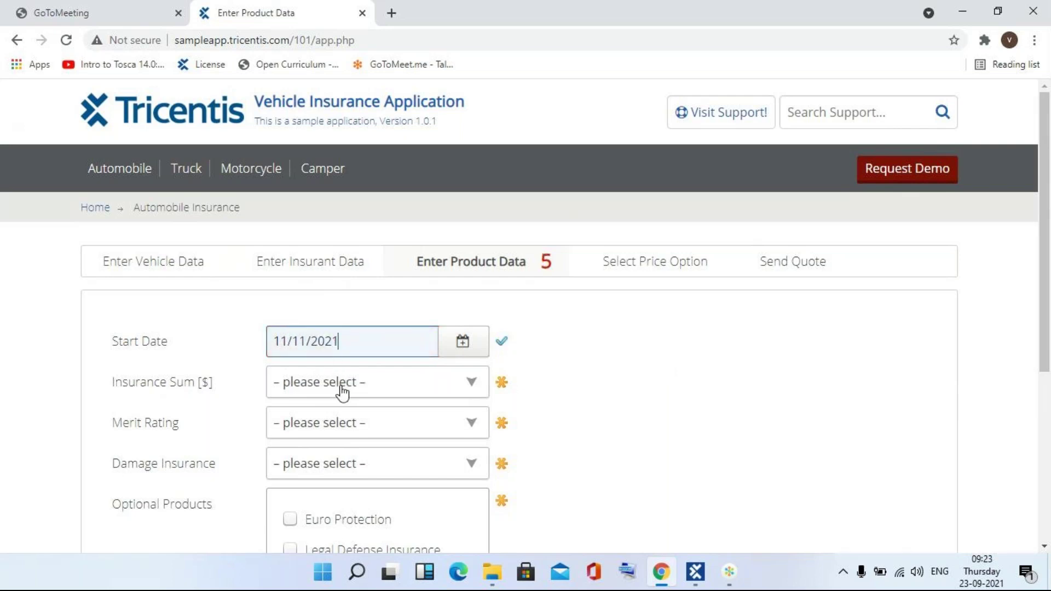
click(341, 388)
click(309, 284)
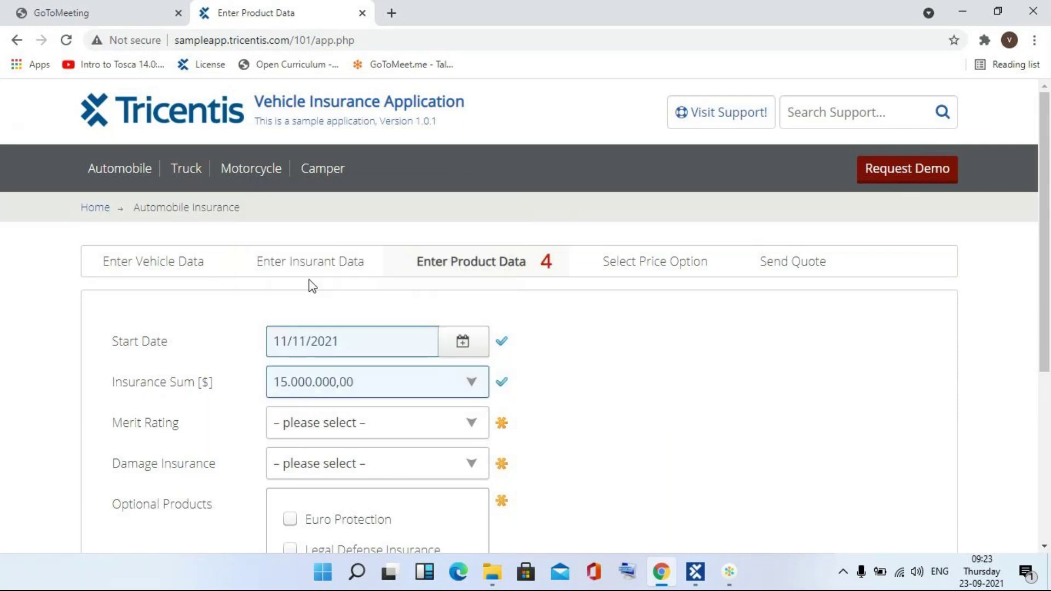
- Set Malus 13, No Coverage, Euro Protection and courtesy car Yes, then advance and return to Tosca
click(350, 426)
click(329, 325)
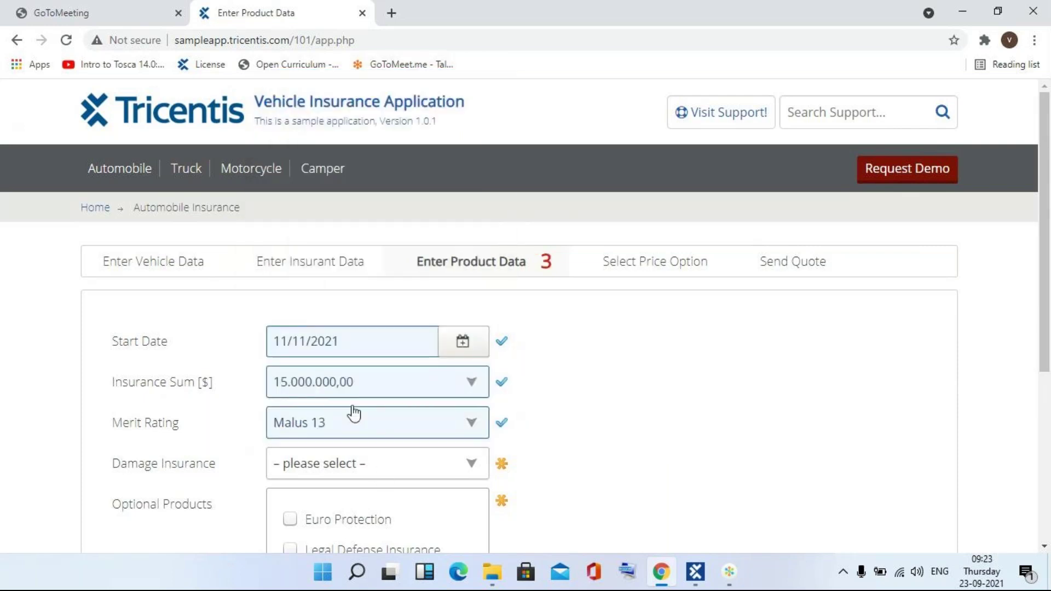
click(381, 474)
click(353, 508)
click(355, 519)
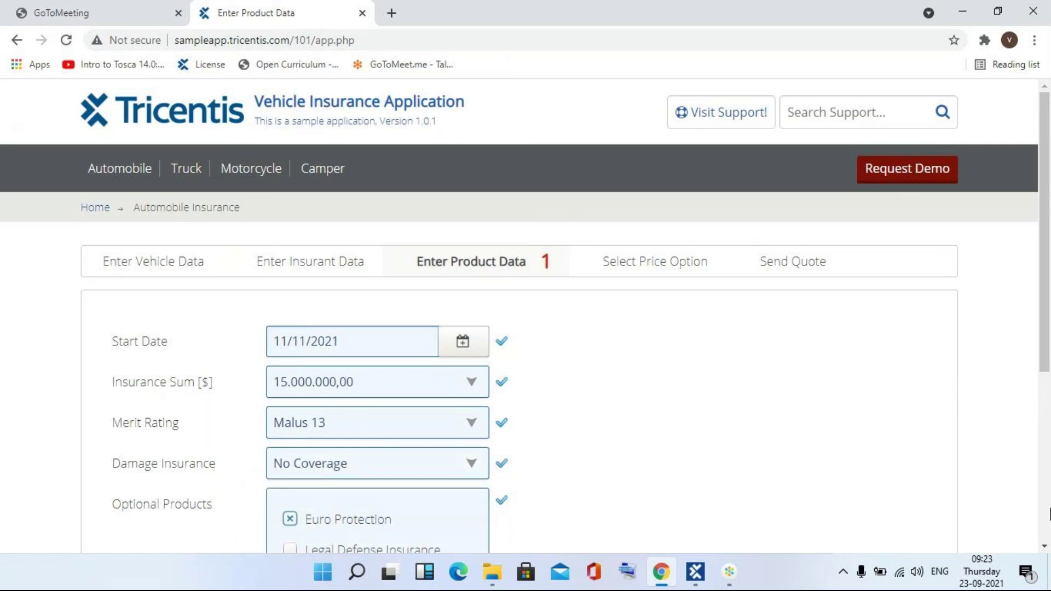
scroll(1050, 515, down, 5)
click(467, 328)
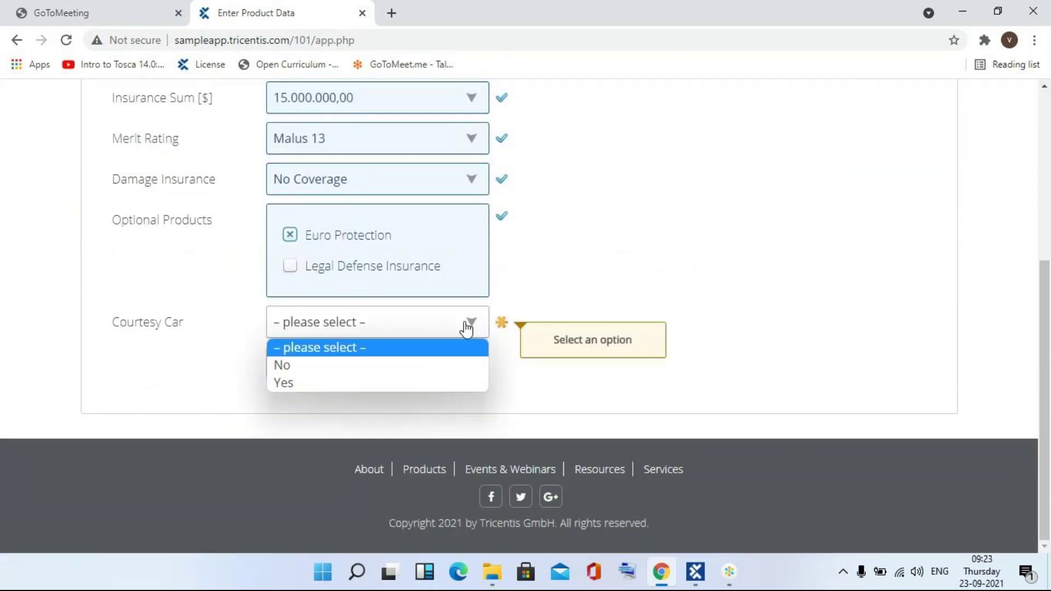
click(380, 382)
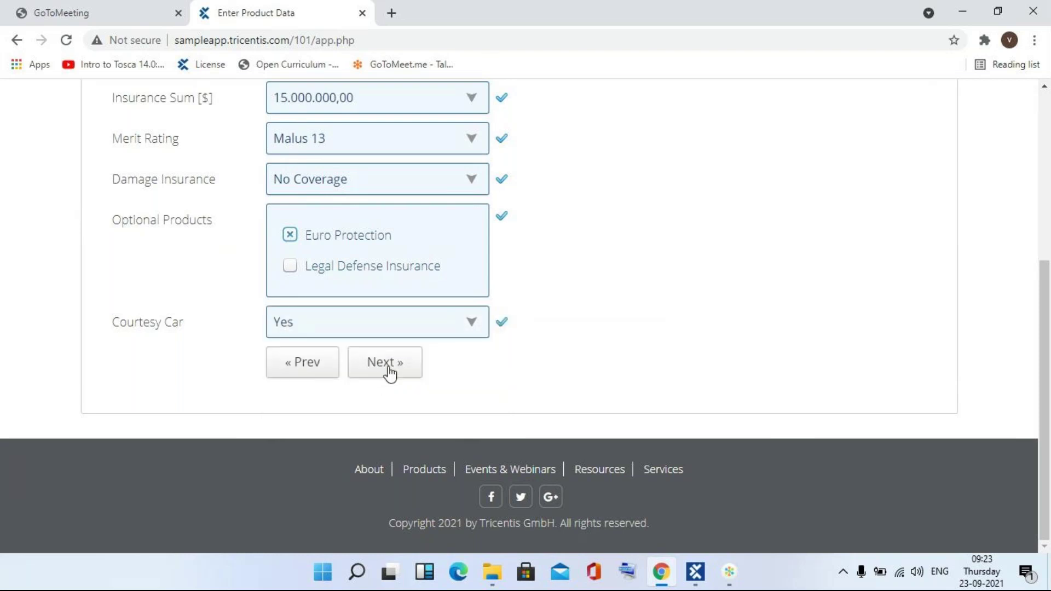
click(390, 372)
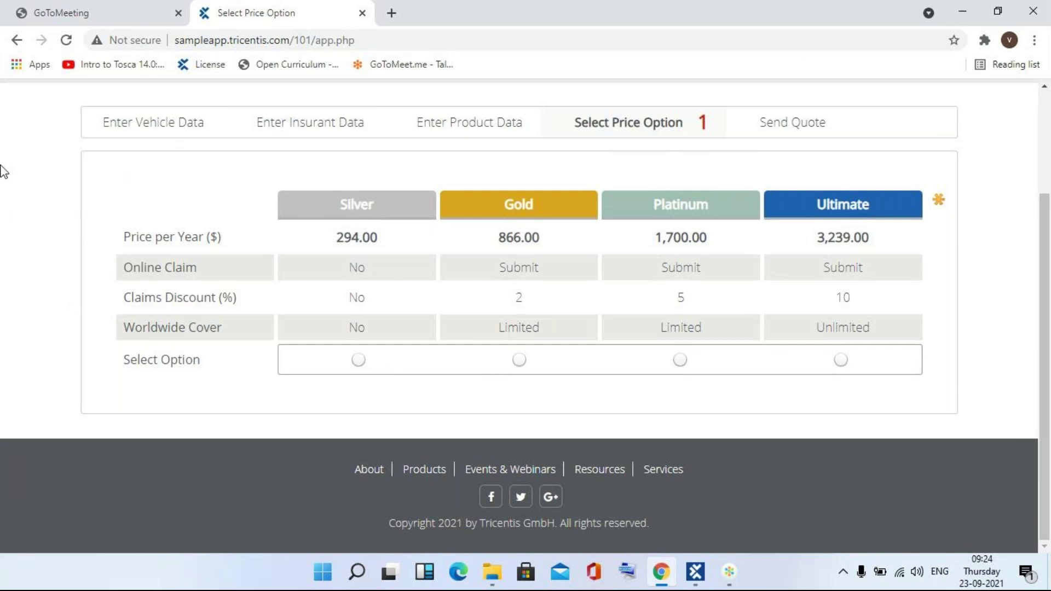
key(alt+Tab)
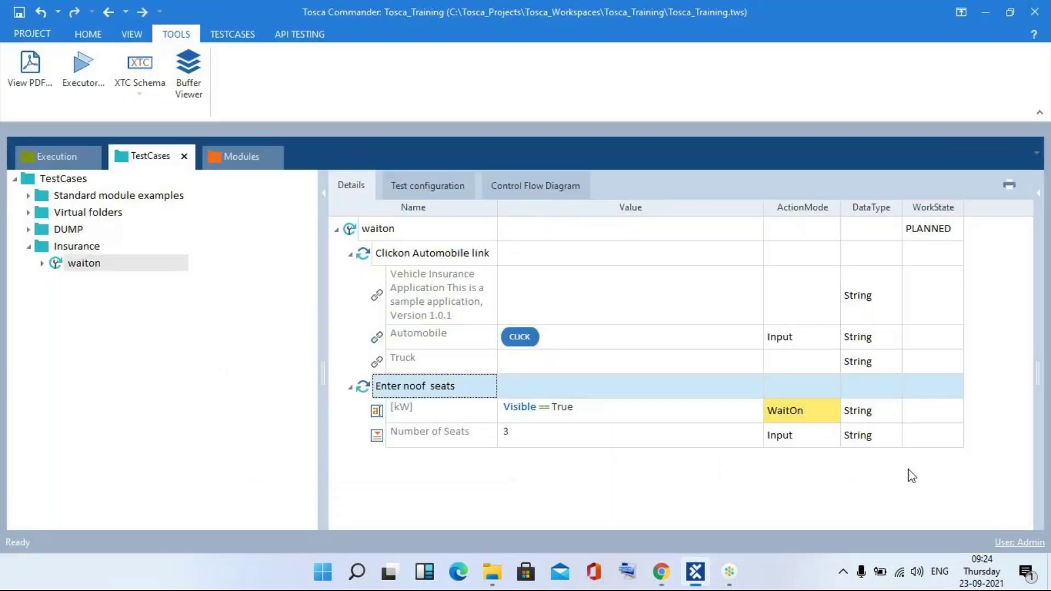
- In the Modules section, start an application scan from the INSURANCE folder
click(250, 150)
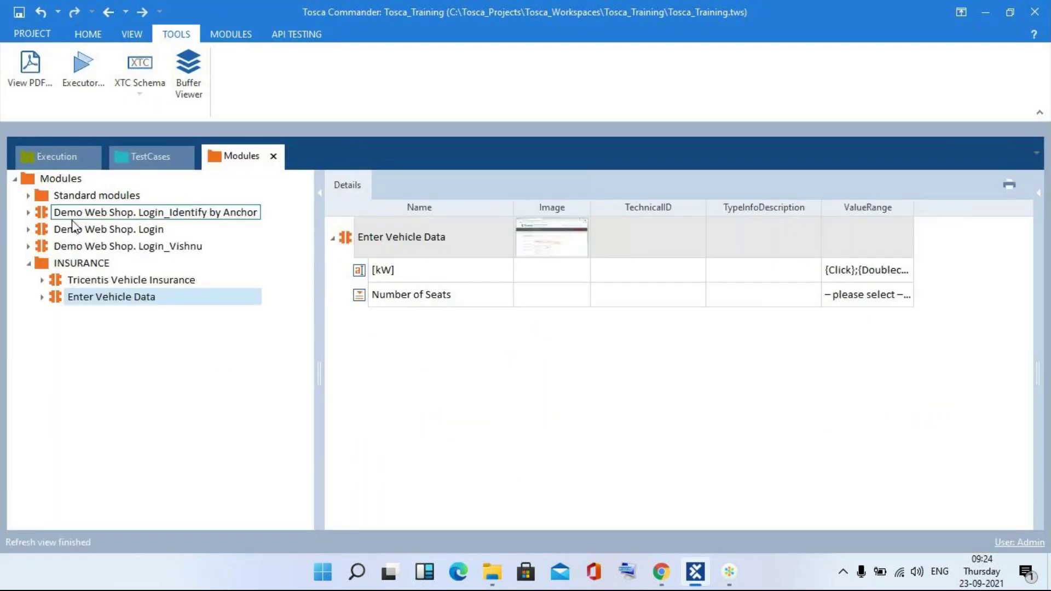
right_click(82, 264)
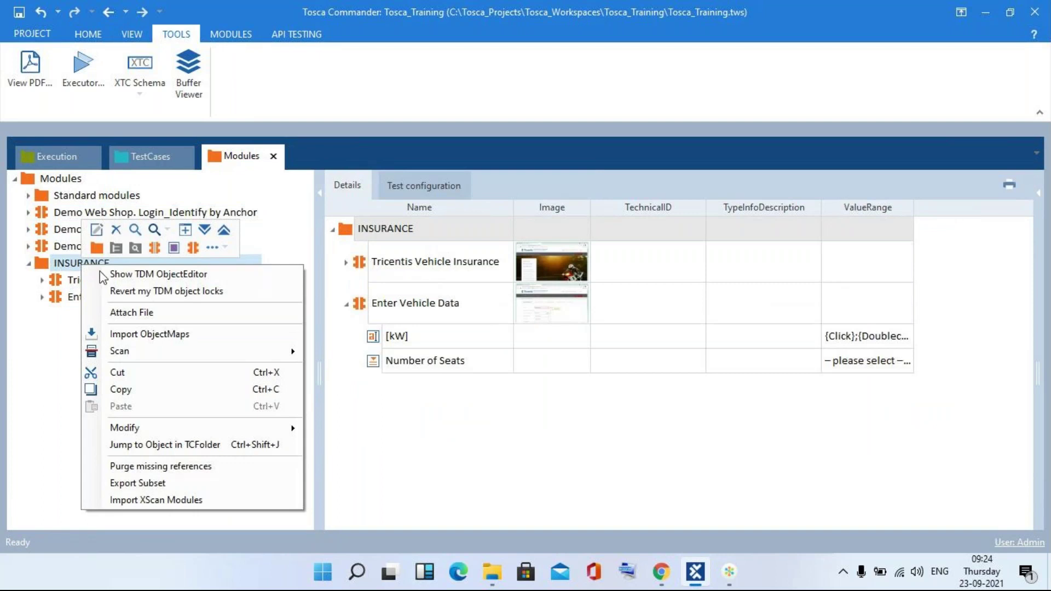
mouse_move(243, 359)
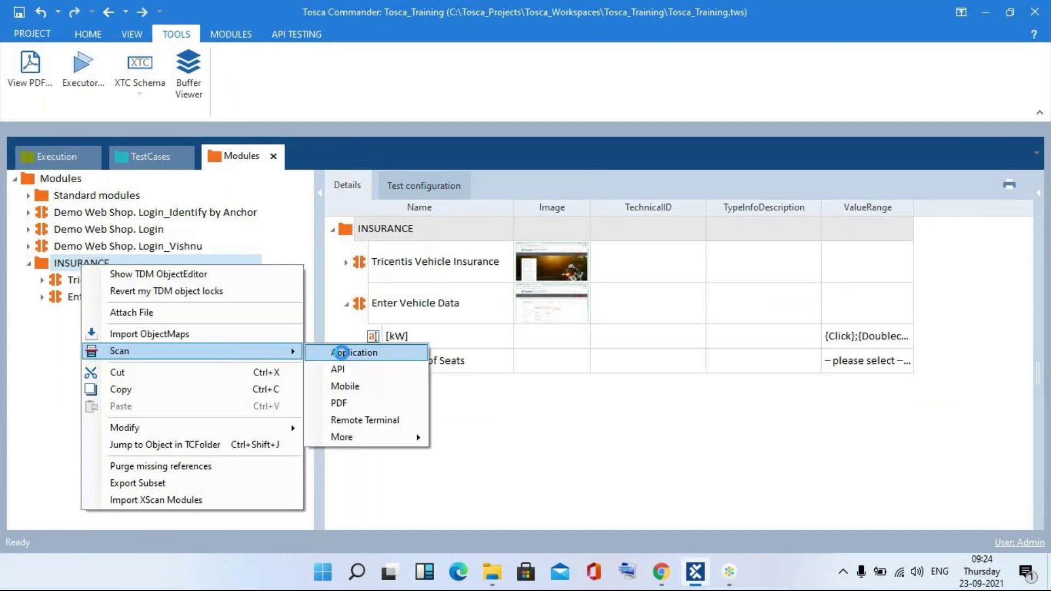
click(342, 352)
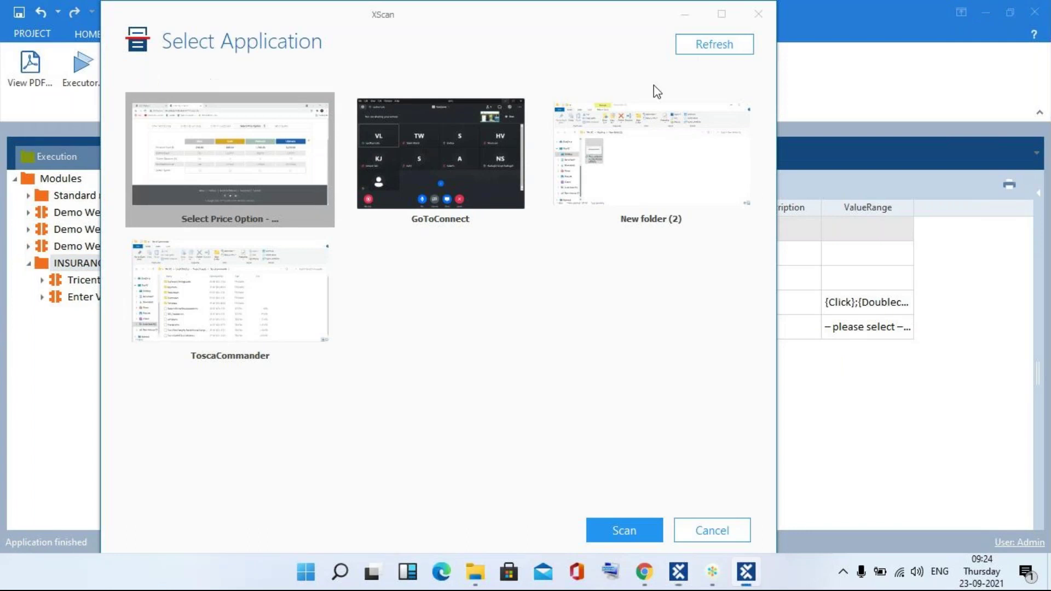
- Choose the Select Price Option browser window as the page to scan
double_click(197, 149)
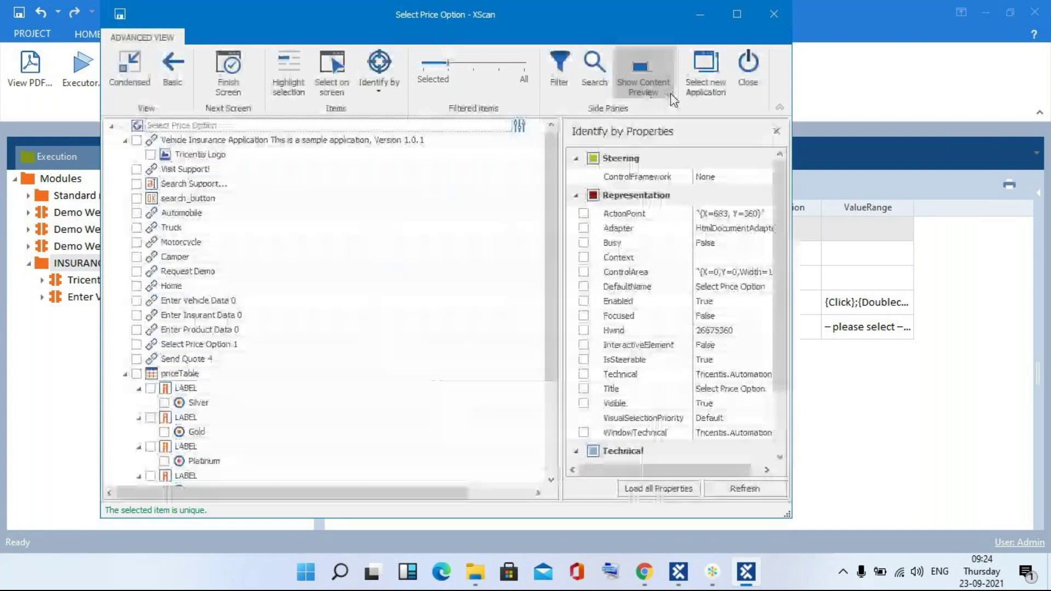
click(710, 70)
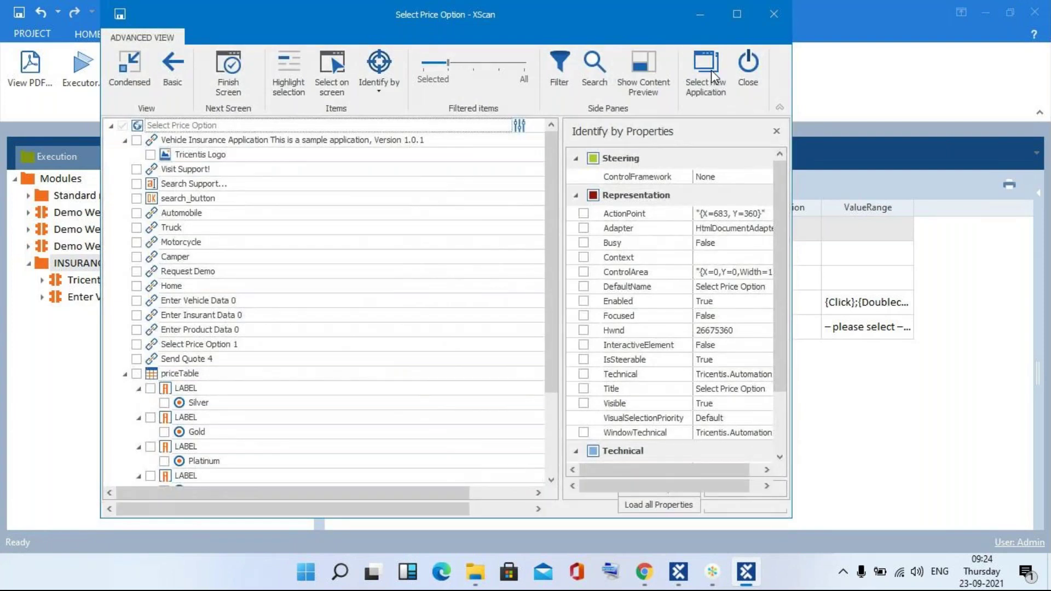
double_click(229, 180)
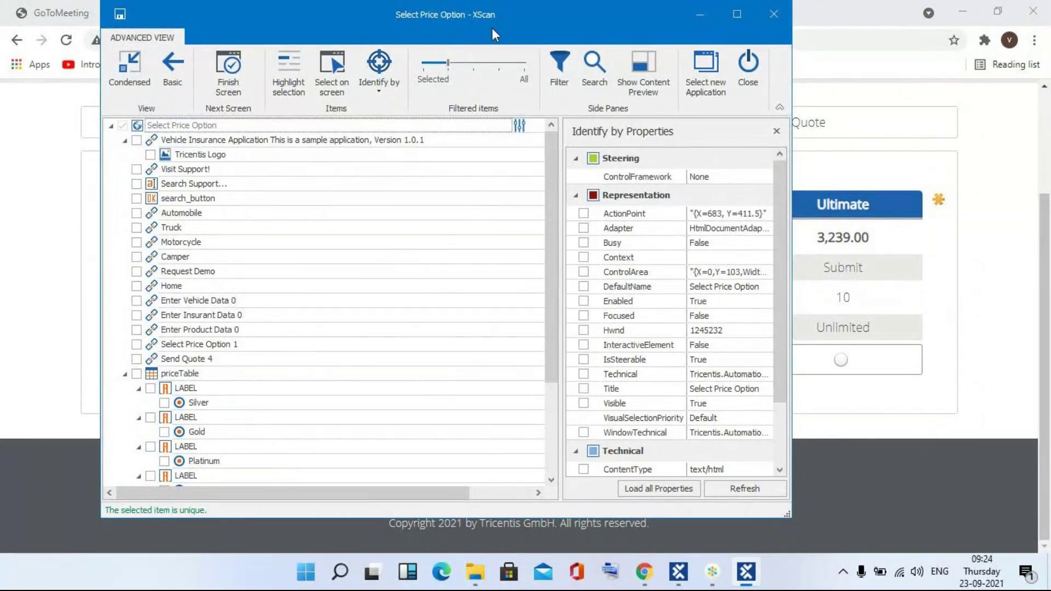
drag(511, 24, 669, 36)
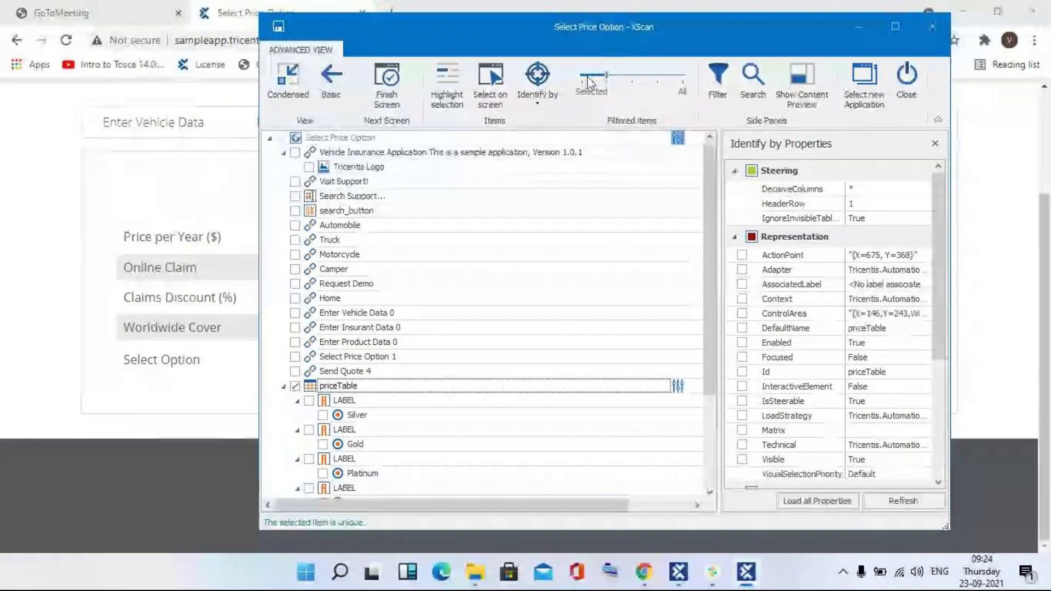
- Filter to the selected priceTable, check its content preview, and save the module
click(589, 81)
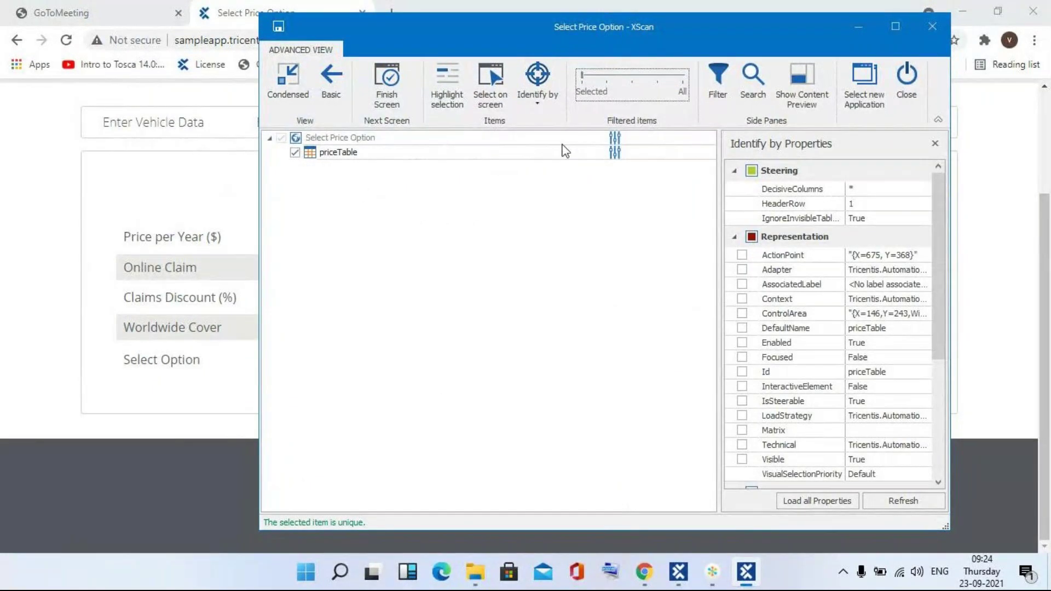
click(794, 88)
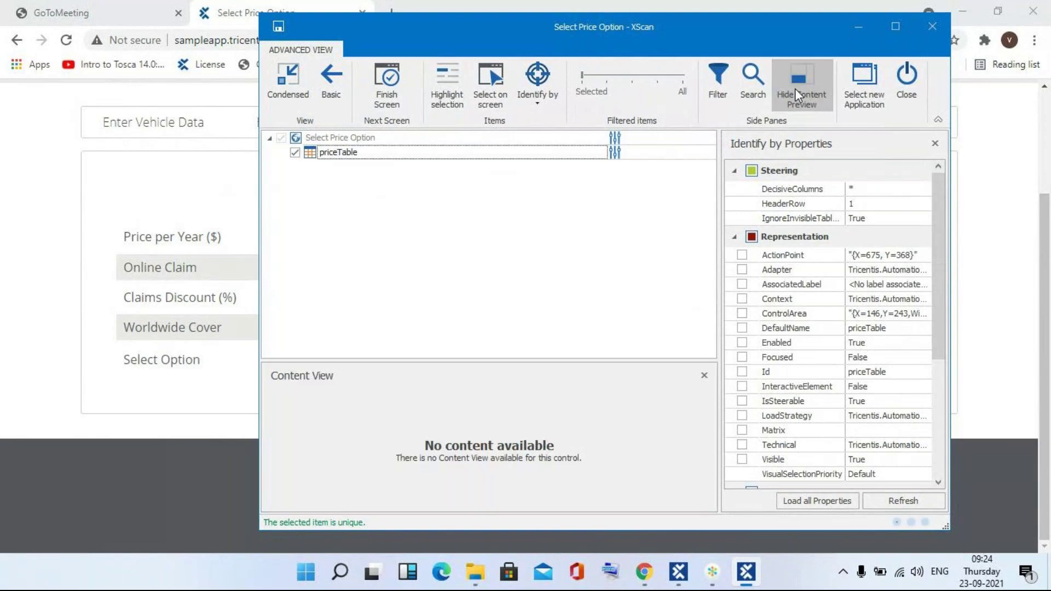
click(368, 438)
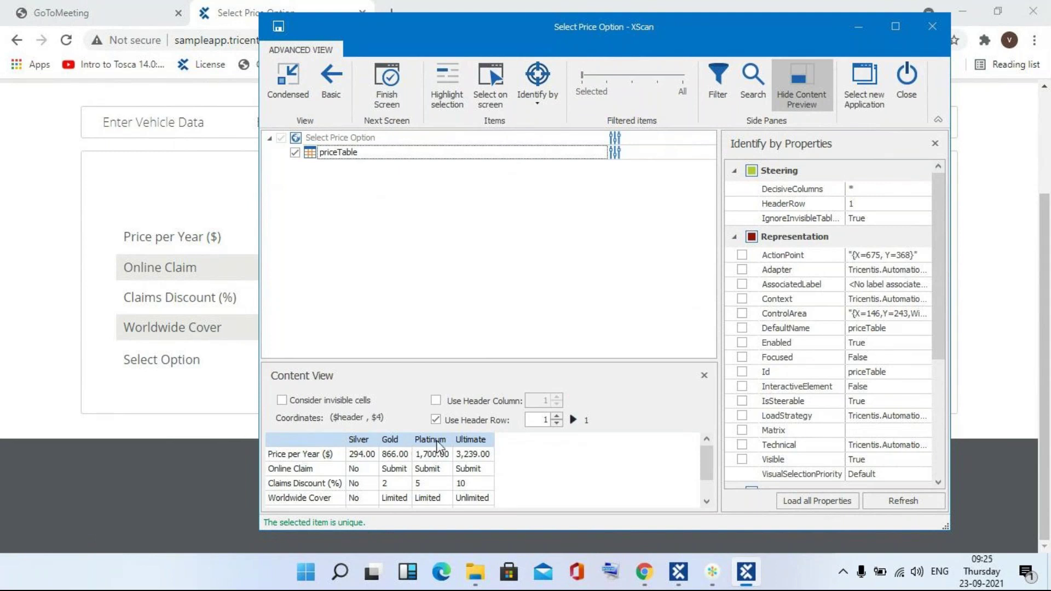
click(284, 440)
click(412, 509)
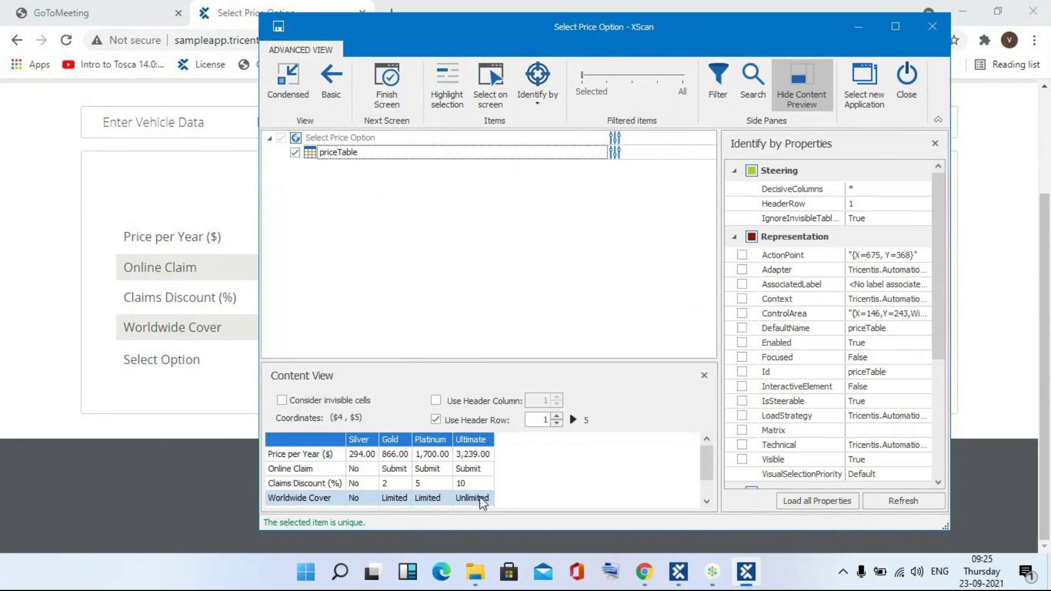
click(707, 501)
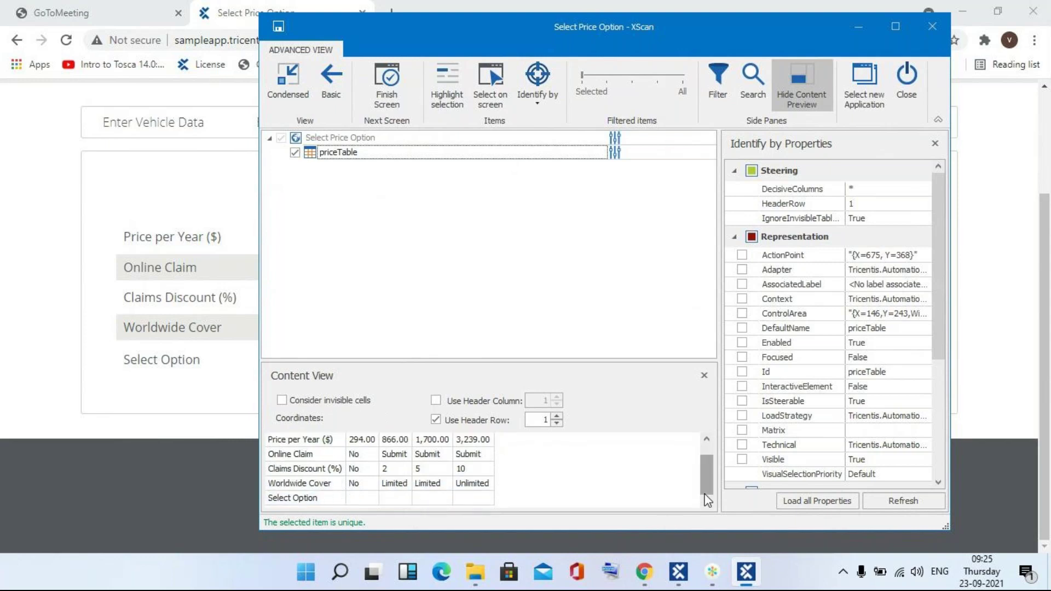
drag(708, 470, 712, 455)
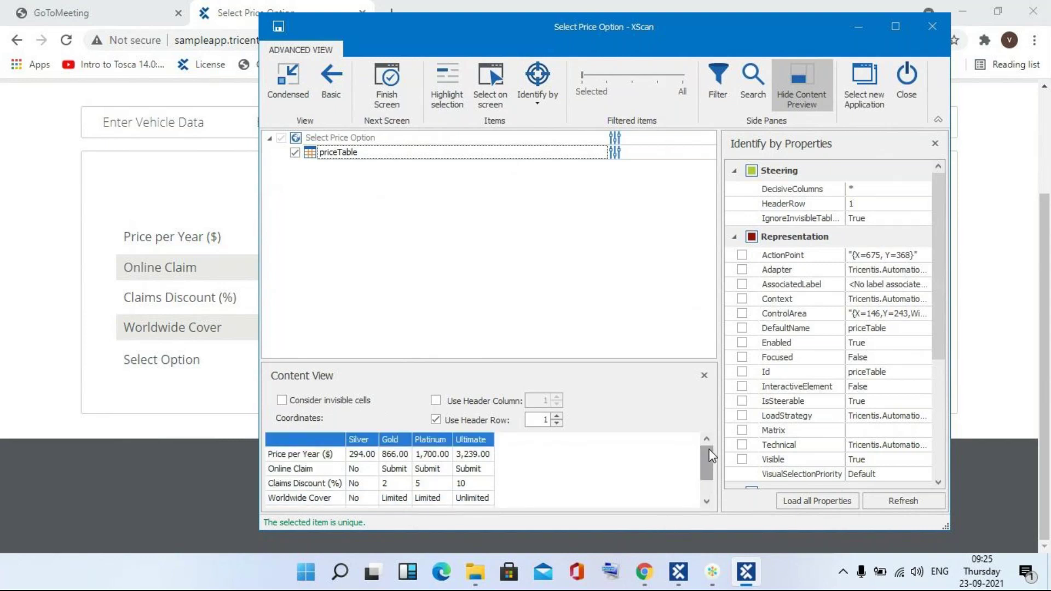
click(385, 103)
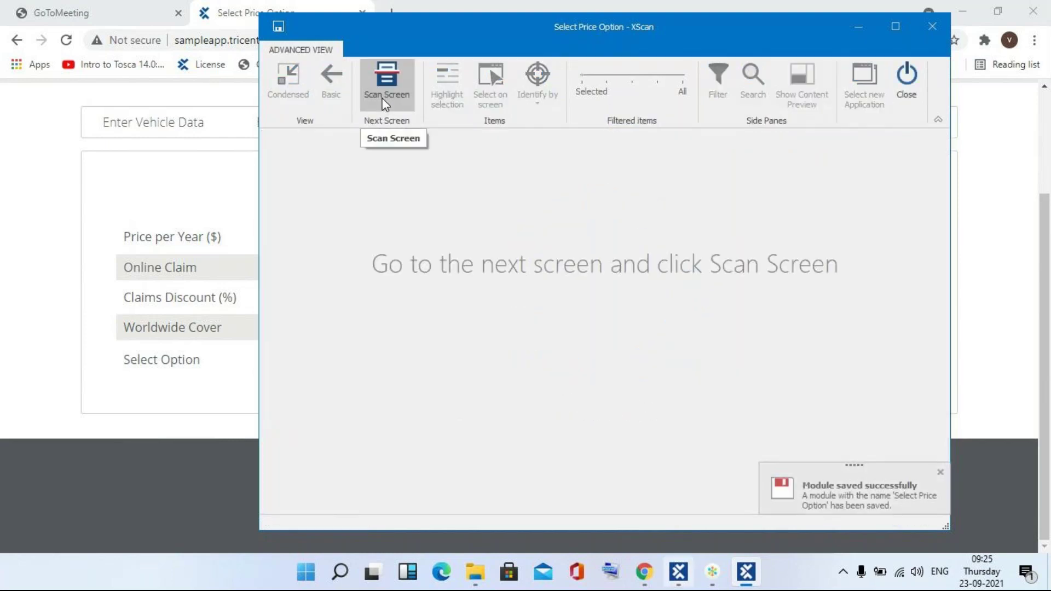
- Close XScan and drop the Select Price Option module onto Insurance as a new test case
click(915, 80)
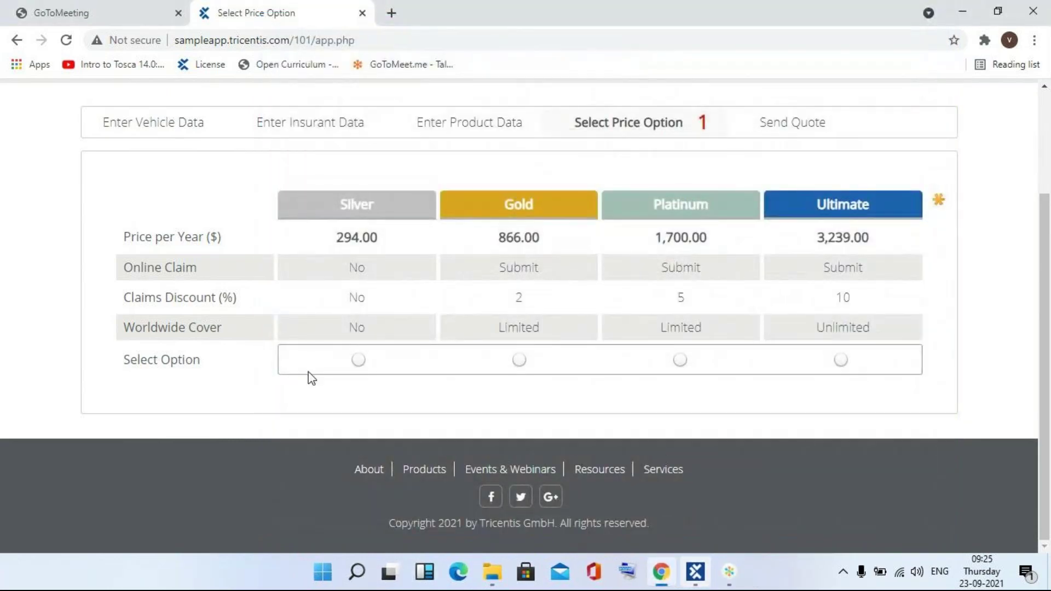
click(696, 580)
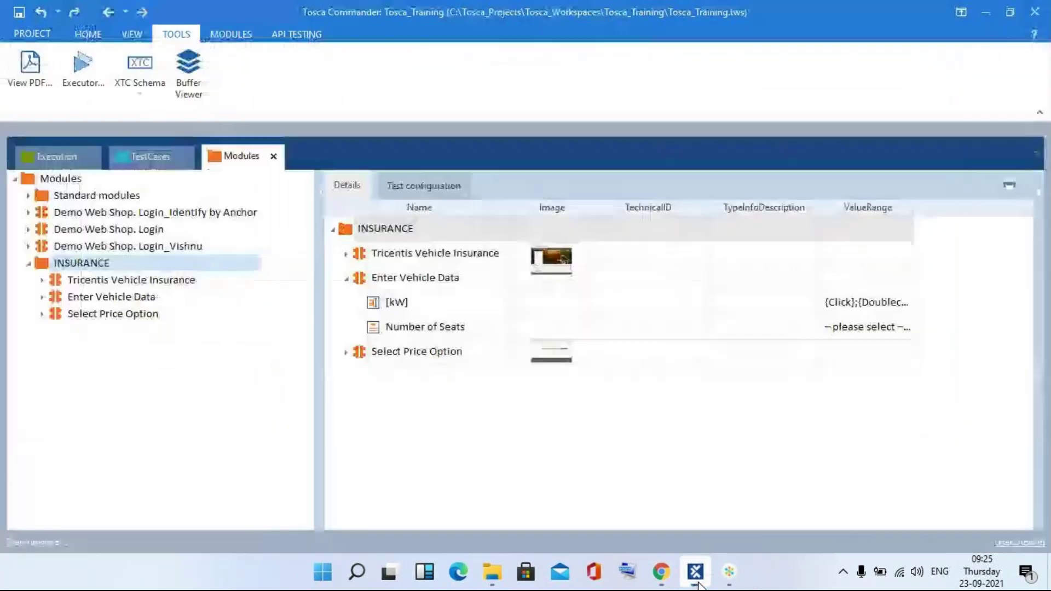
click(76, 314)
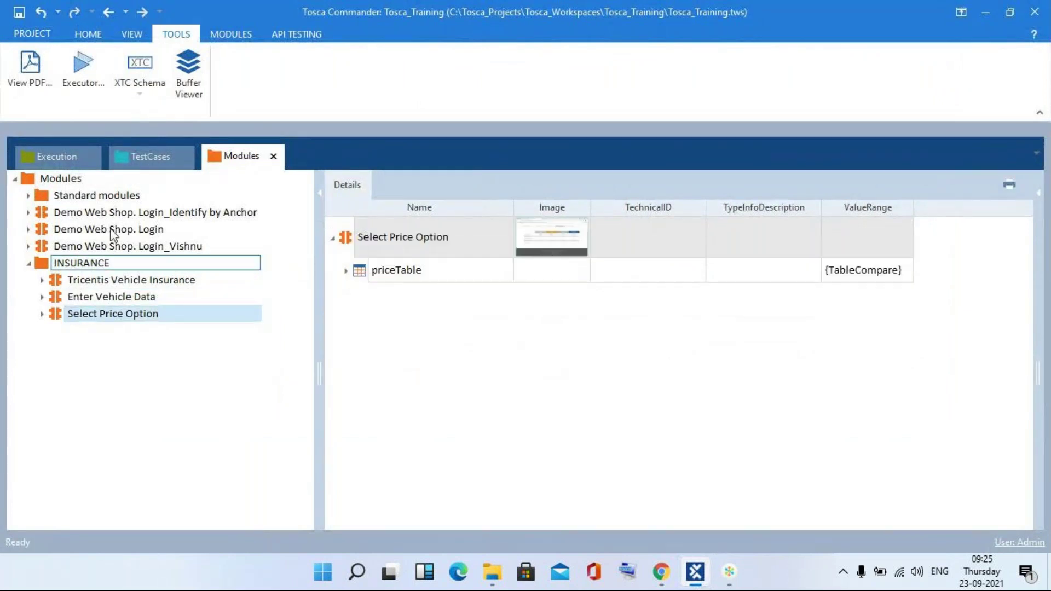
drag(56, 315, 91, 252)
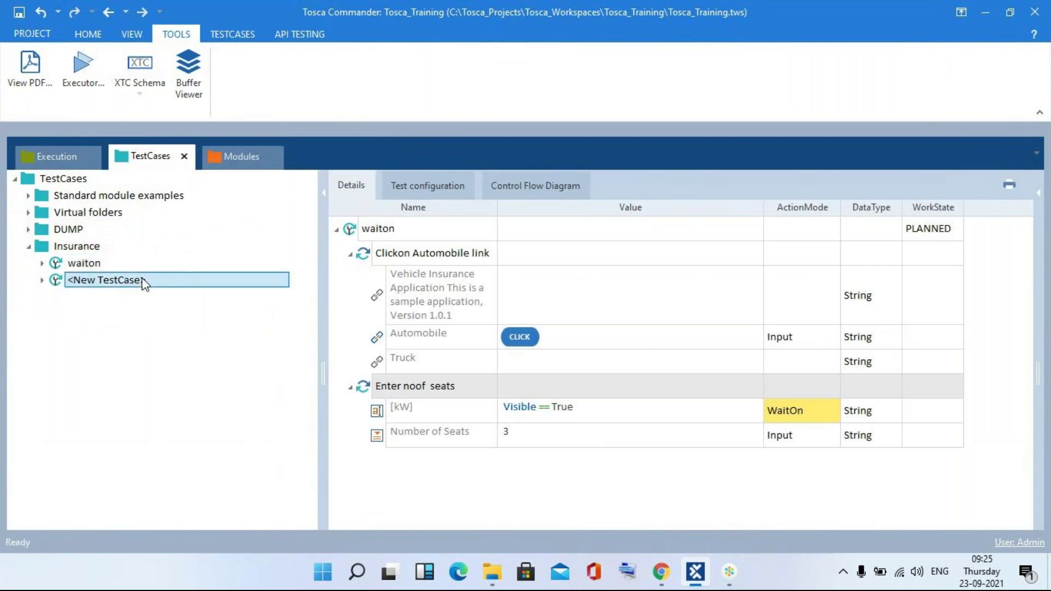
- Name the new test case 'Table' and switch back to the Chrome price page
key(BackSpace)
key(BackSpace)
key(BackSpace)
key(BackSpace)
key(BackSpace)
key(BackSpace)
key(BackSpace)
key(BackSpace)
key(BackSpace)
key(BackSpace)
key(BackSpace)
key(BackSpace)
key(BackSpace)
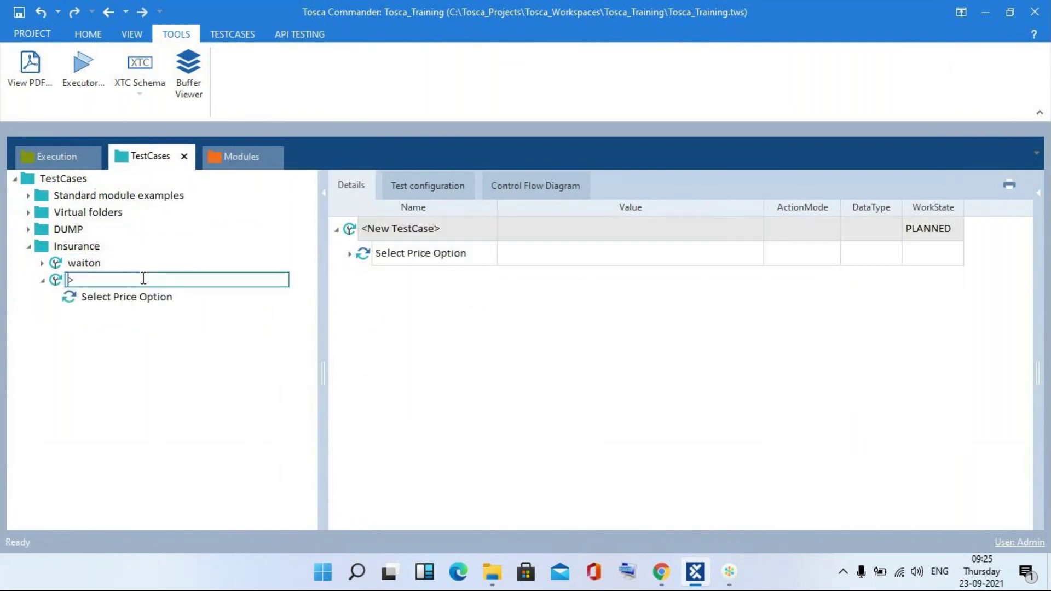
text(Table)
key(Return)
click(144, 300)
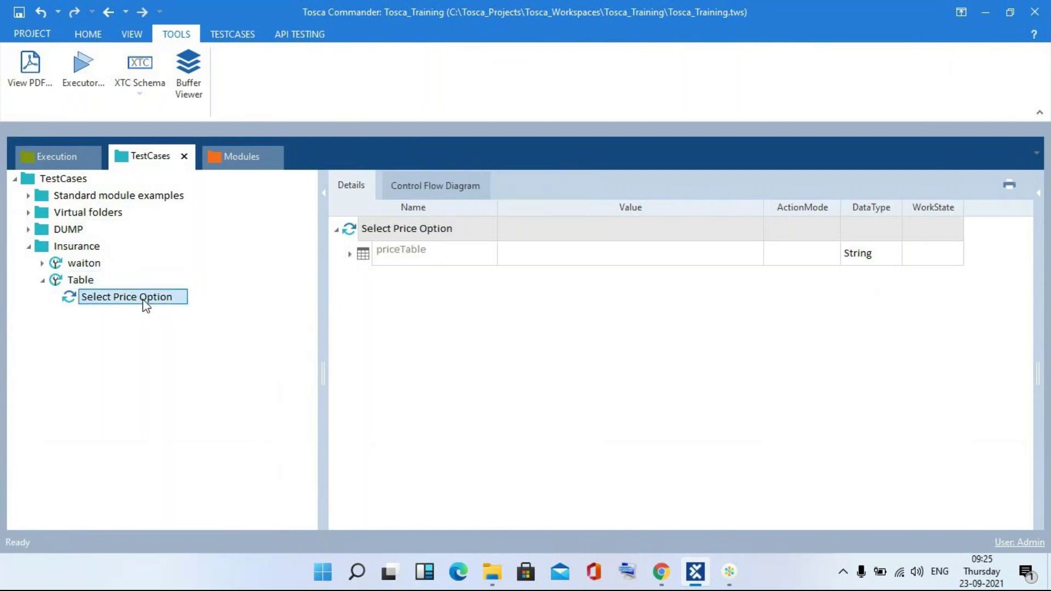
key(alt+Tab)
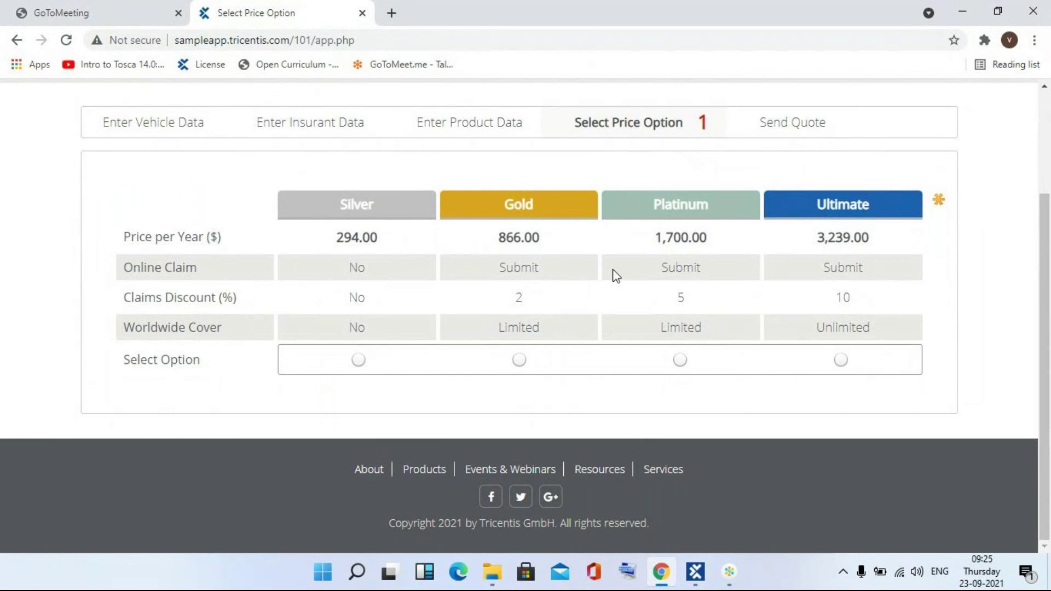
- Return from the Chrome price table to Tosca Commander
key(alt+Tab)
key(alt+Tab)
key(alt+Tab)
- Set priceTable's ActionMode to Select and expand it to show its row entry
click(119, 298)
click(77, 300)
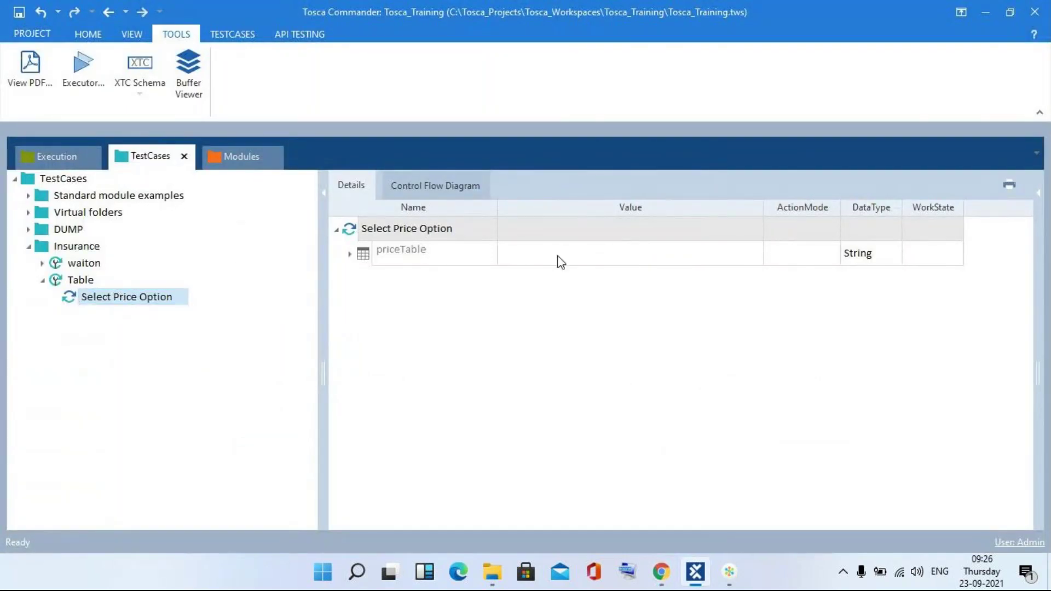
click(811, 255)
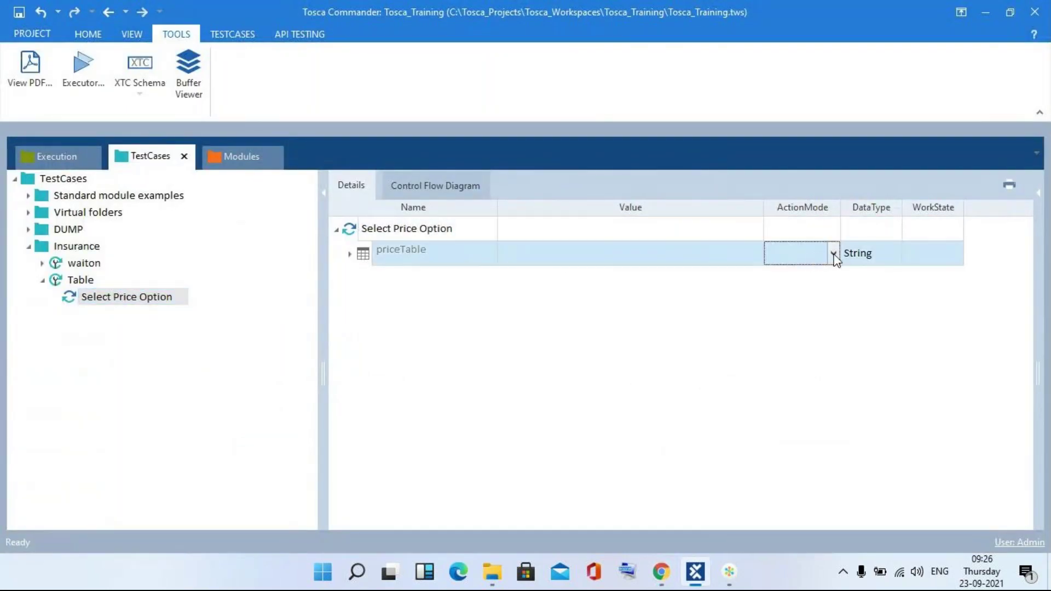
click(834, 253)
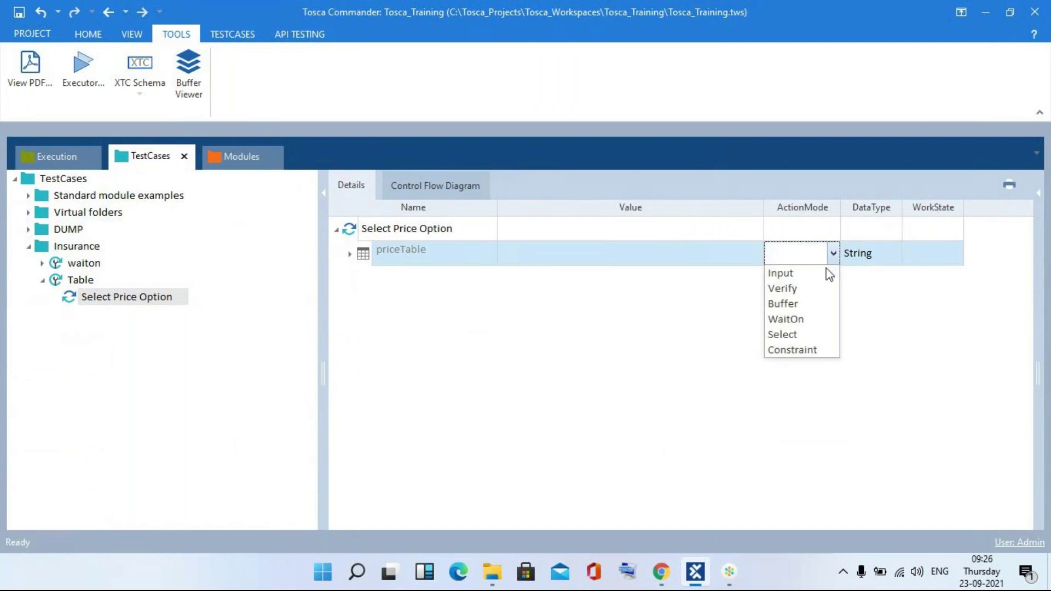
click(798, 334)
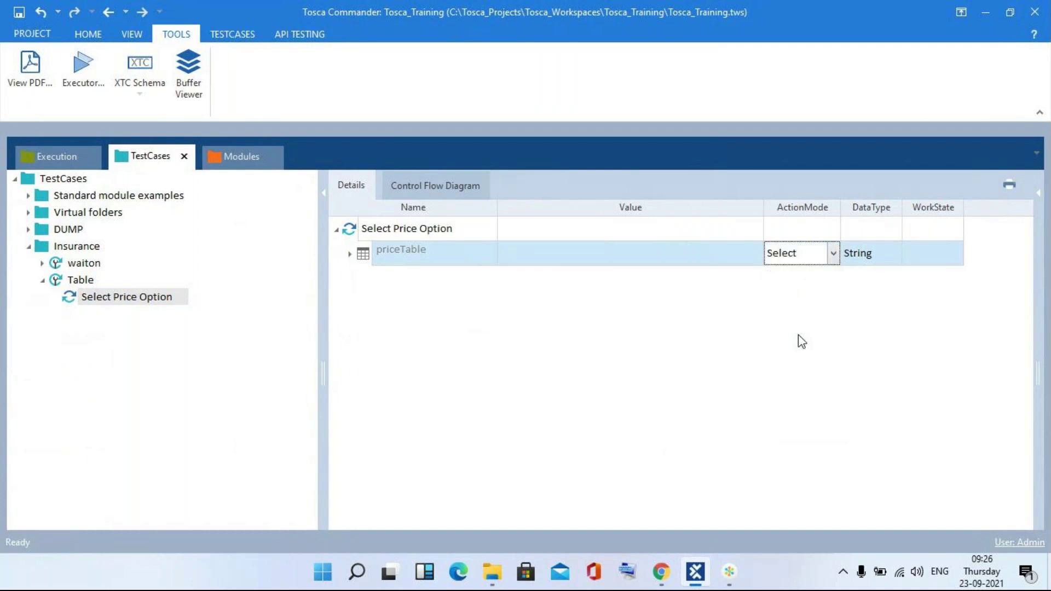
click(351, 256)
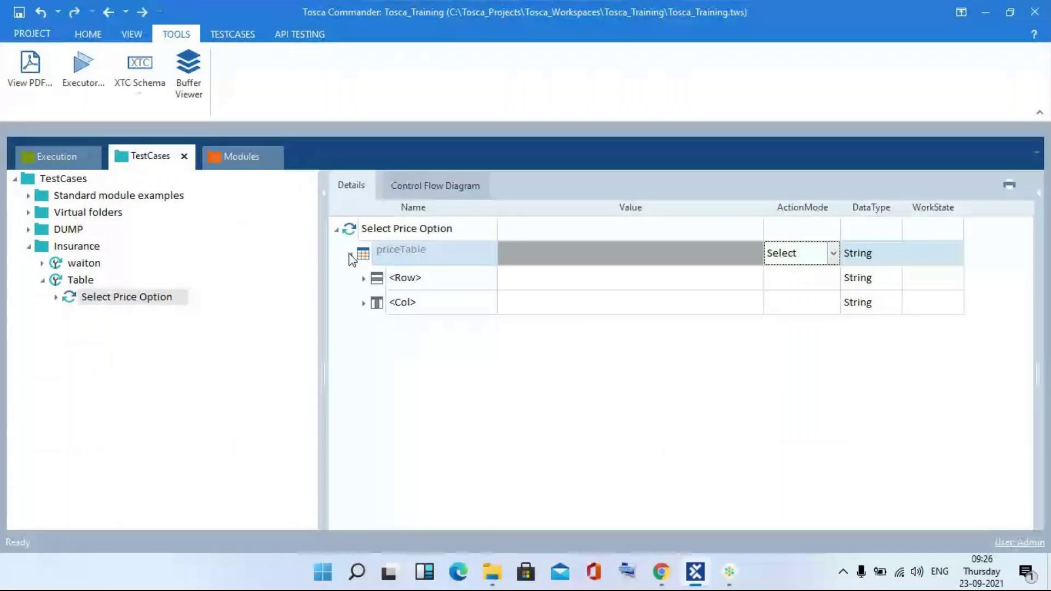
key(alt+Tab)
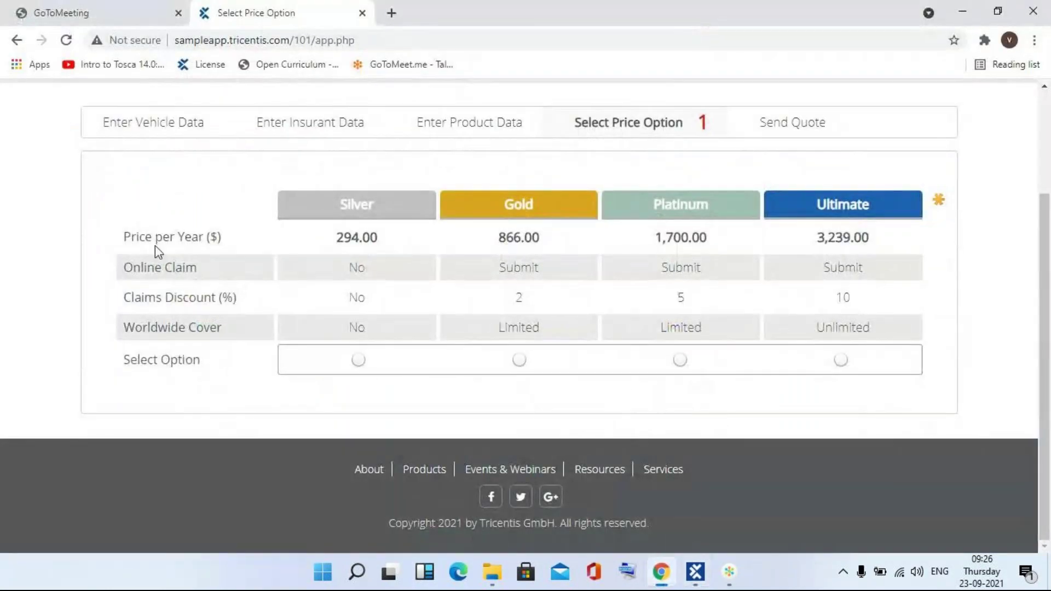
key(alt+Tab)
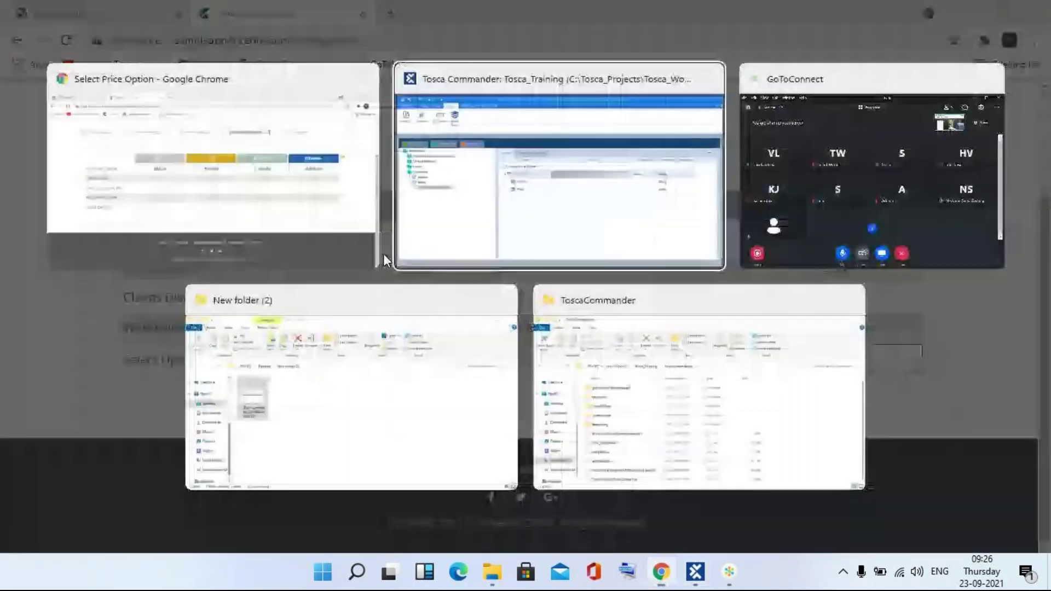
- Rename the priceTable row entry from <Row> to $1
click(433, 279)
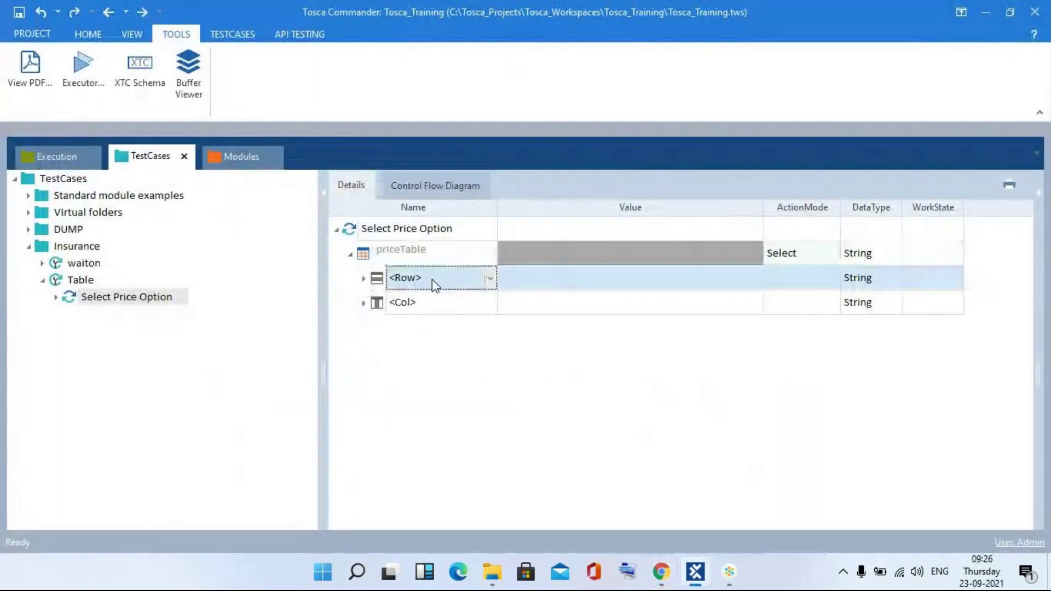
key(BackSpace)
key(BackSpace)
key(BackSpace)
key(BackSpace)
key(BackSpace)
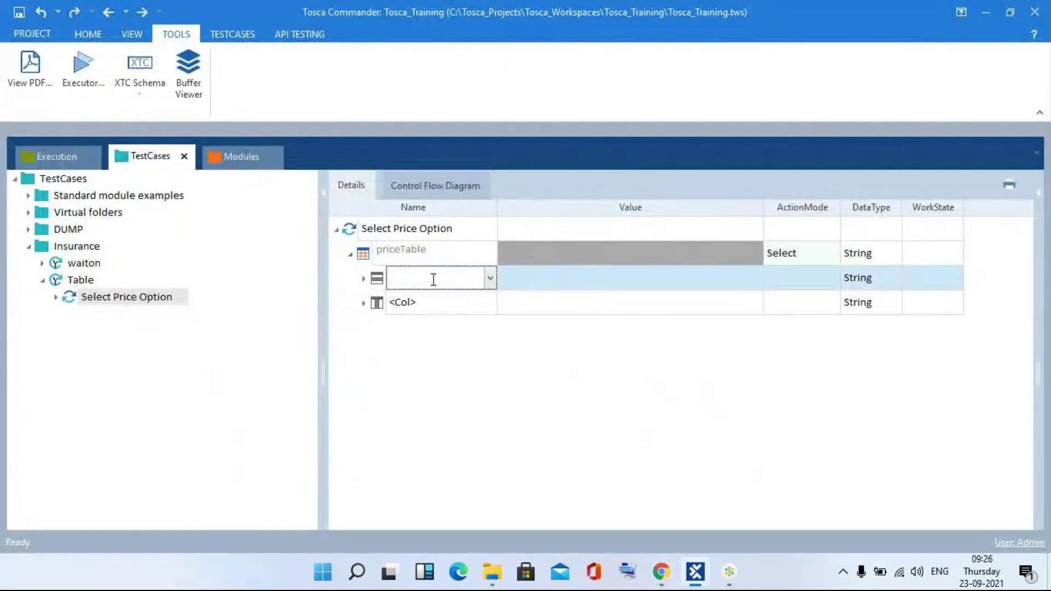
text($2)
key(BackSpace)
text(1)
key(Return)
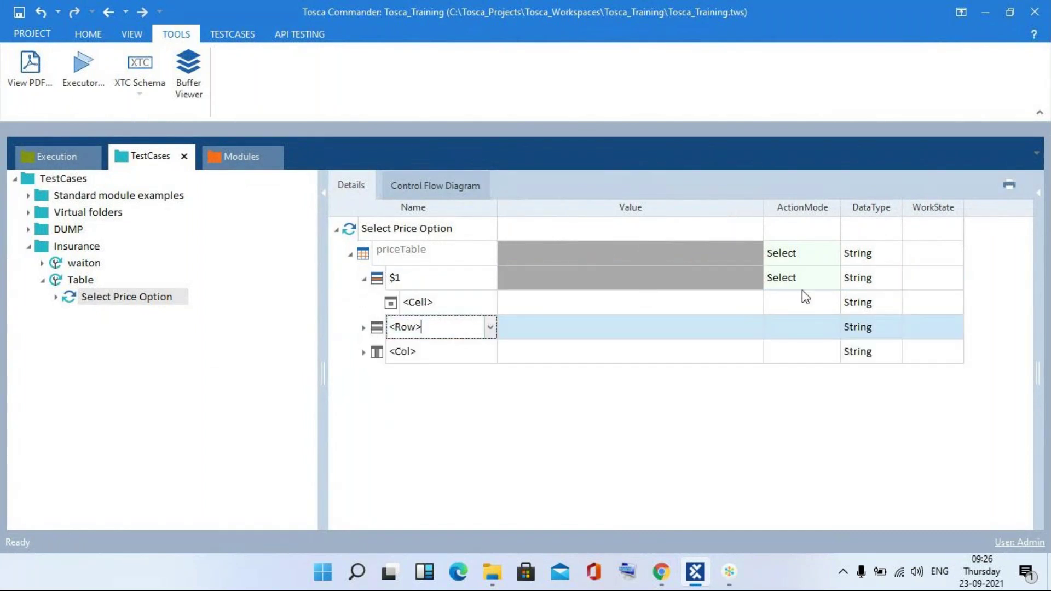
key(alt+Tab)
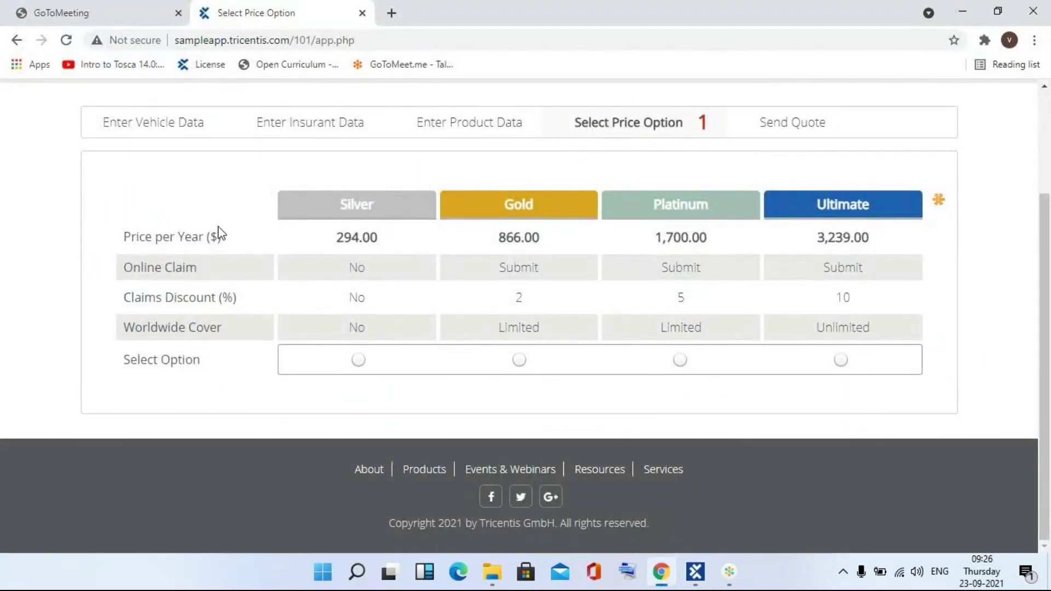
key(alt+Tab)
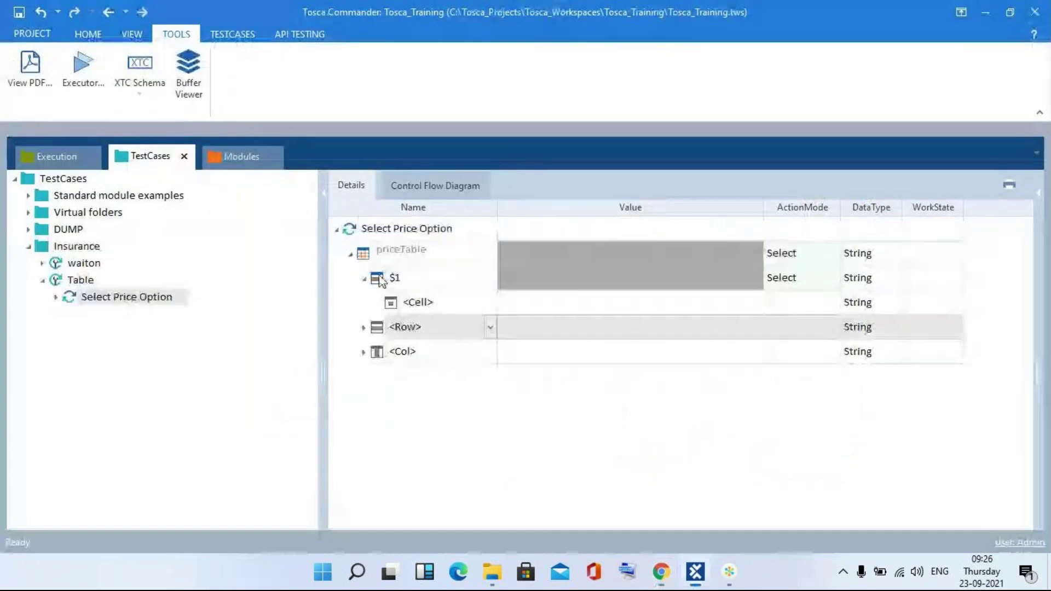
- Rename the cell under row $1 to $2, with value {click} and ActionMode Input
click(452, 304)
click(453, 304)
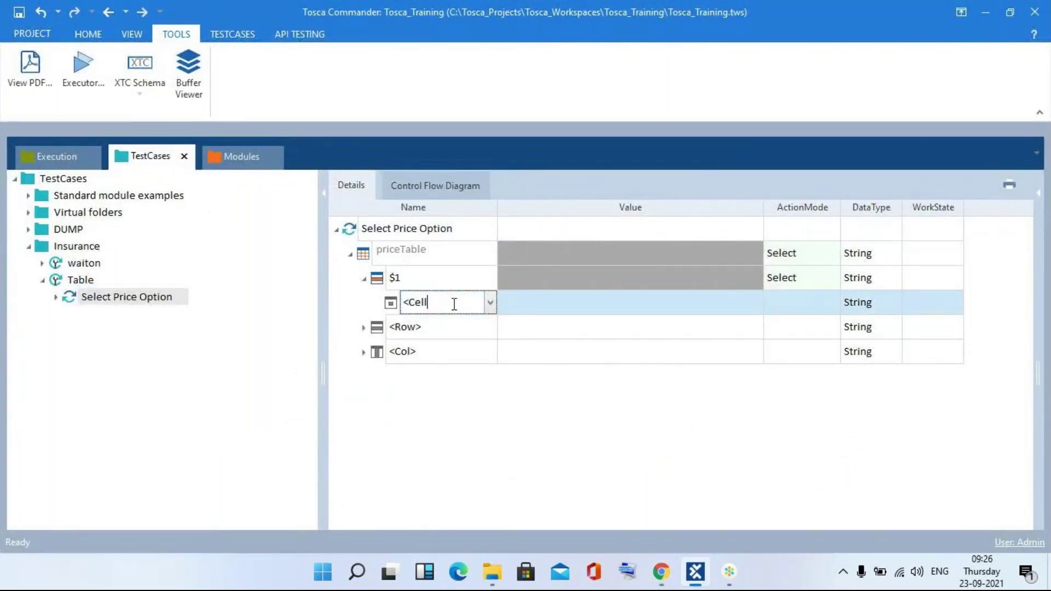
key(BackSpace)
key(BackSpace)
key(BackSpace)
key(BackSpace)
text($2)
click(580, 304)
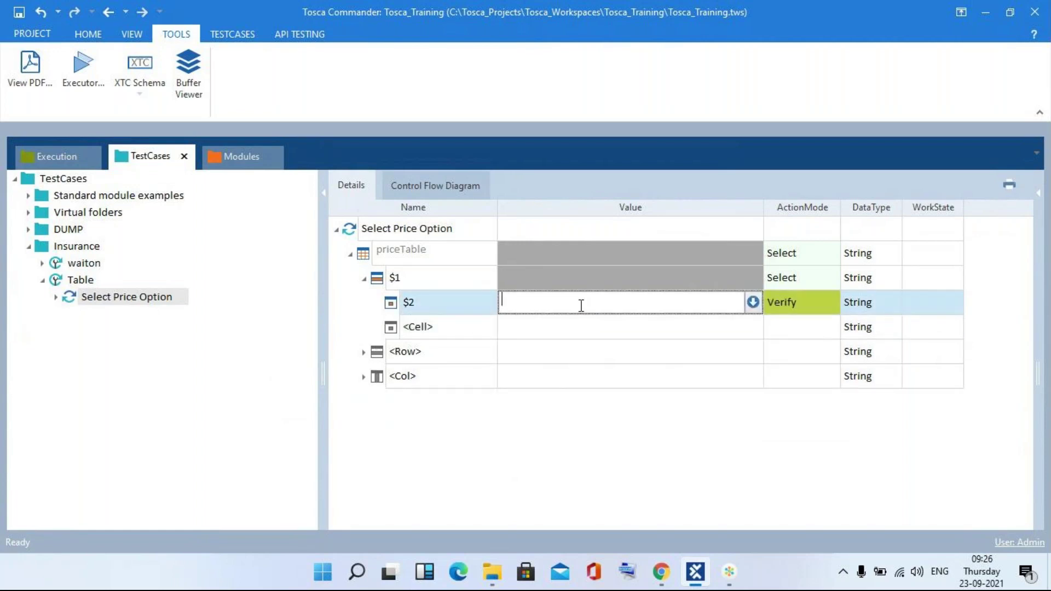
text({cl)
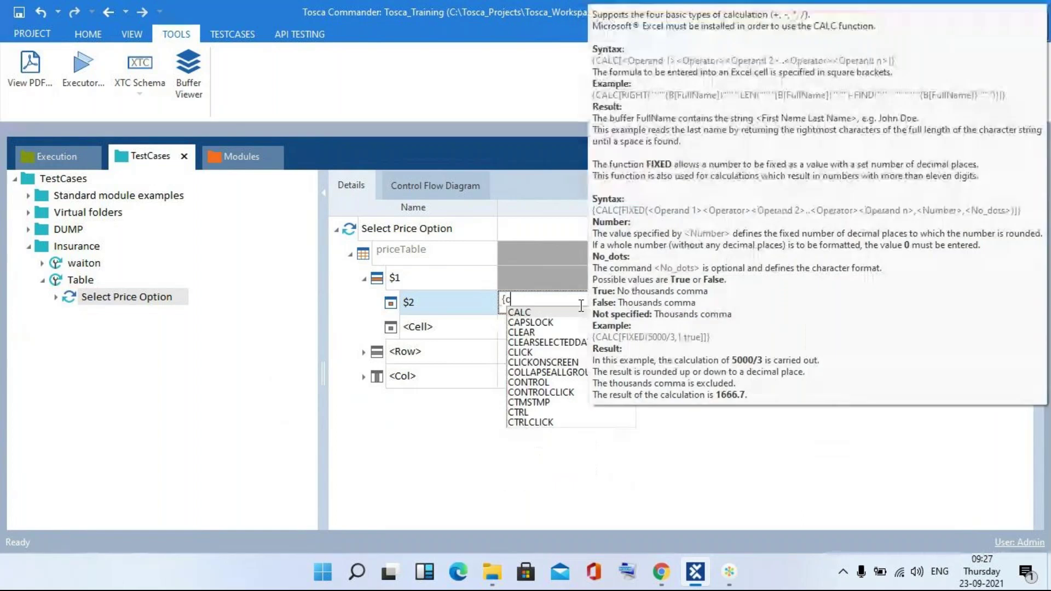
text(ick})
key(Return)
click(773, 304)
scroll(773, 304, up, 1)
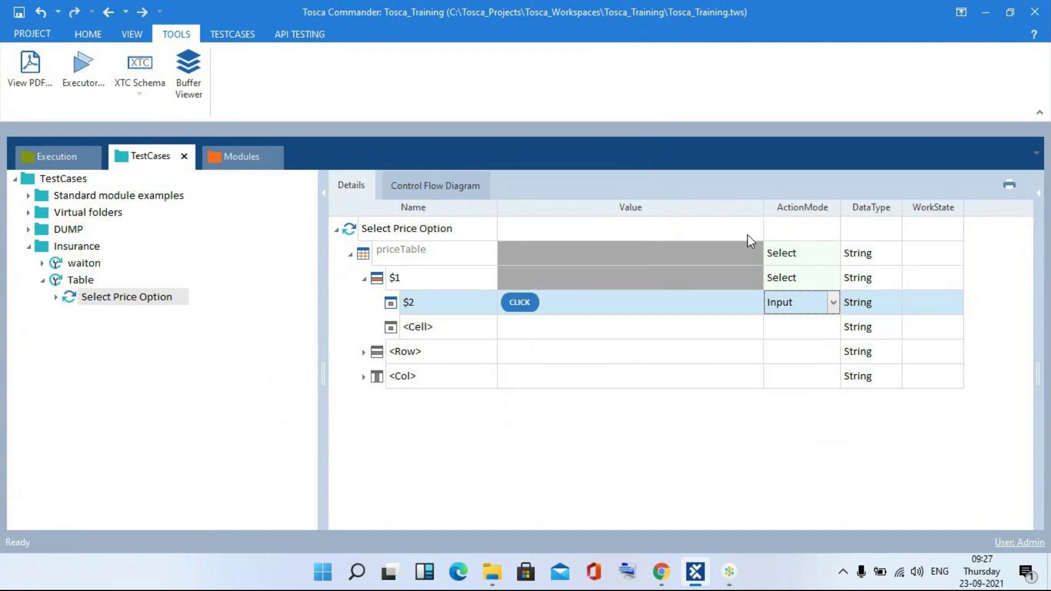
key(alt+Tab)
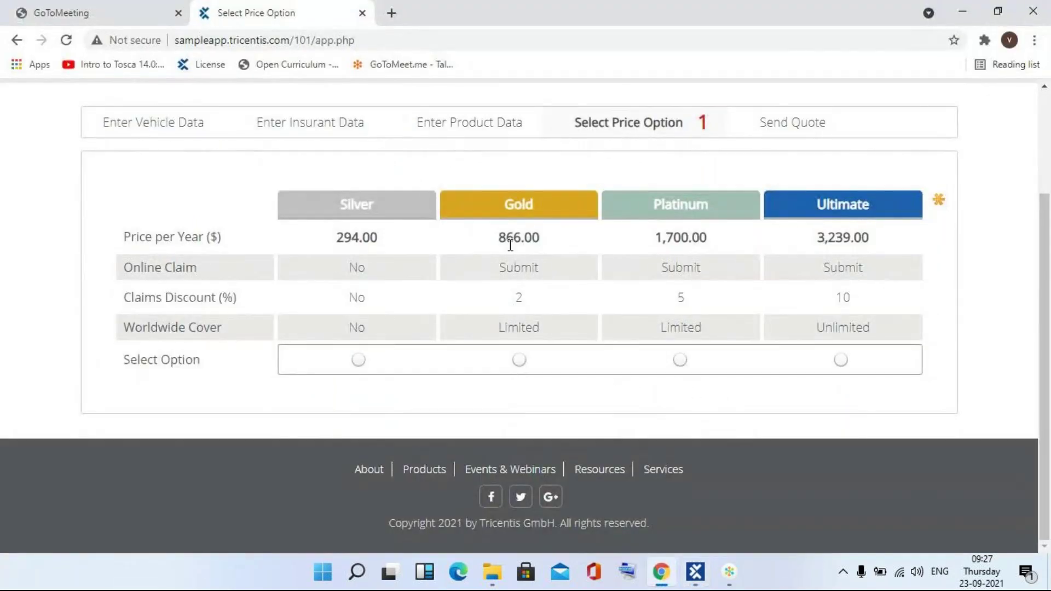
key(alt+Tab)
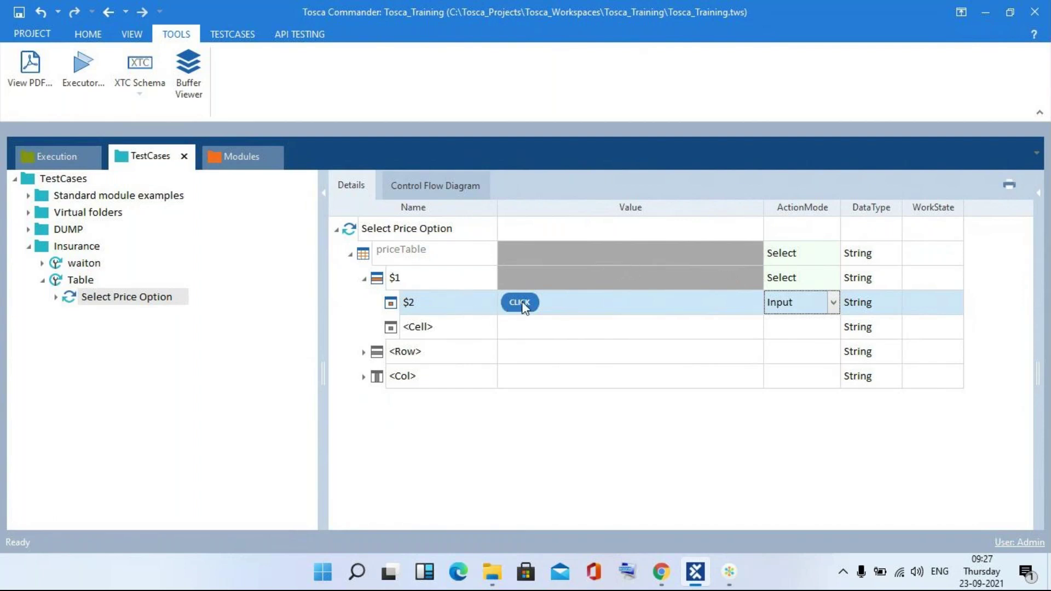
- Run the Select Price Option step in the ScratchBook, then close the results window
right_click(355, 230)
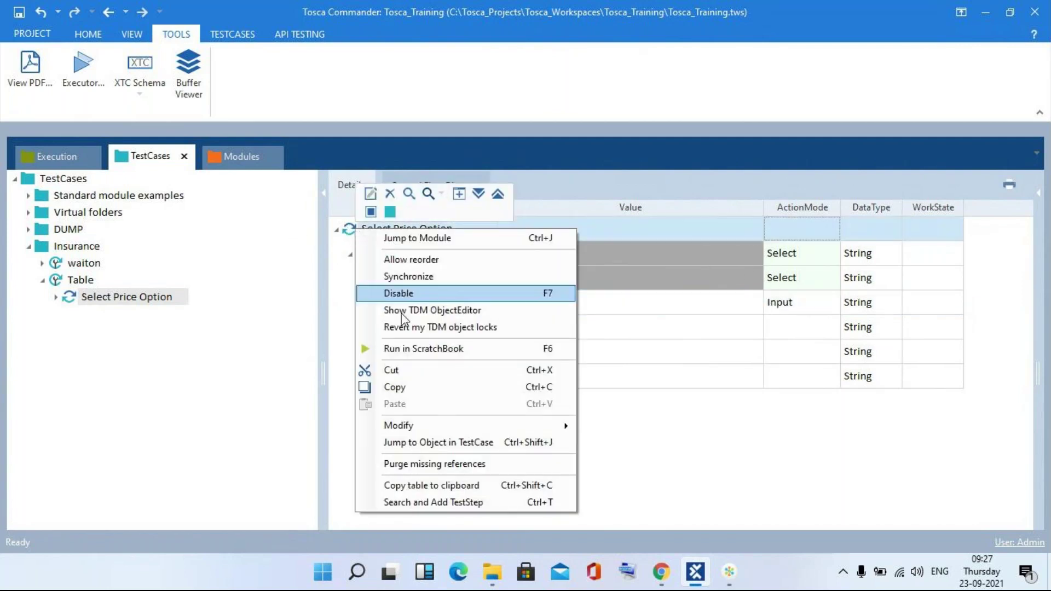
click(415, 349)
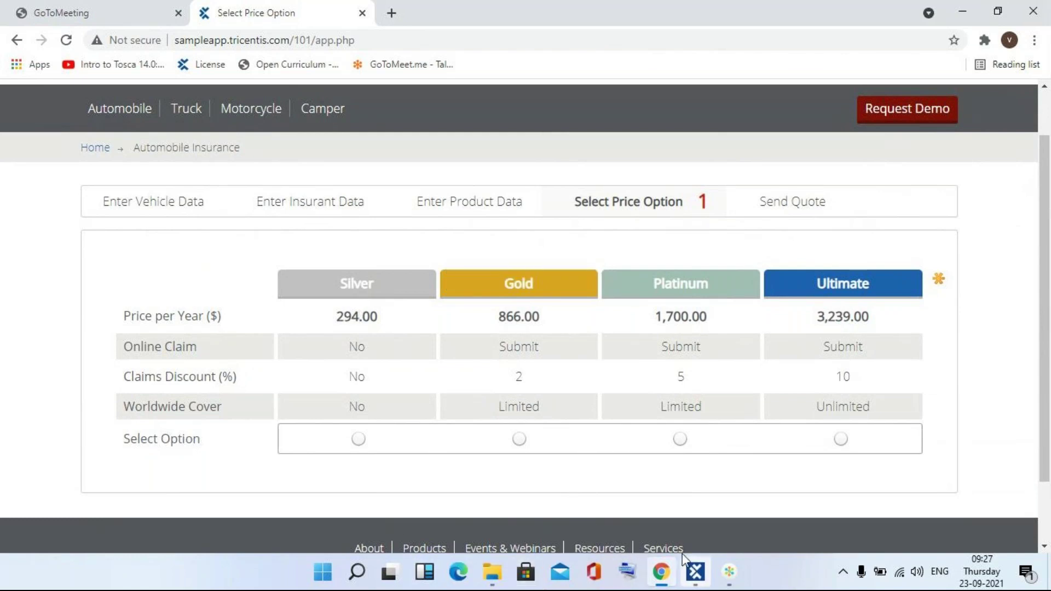
click(696, 572)
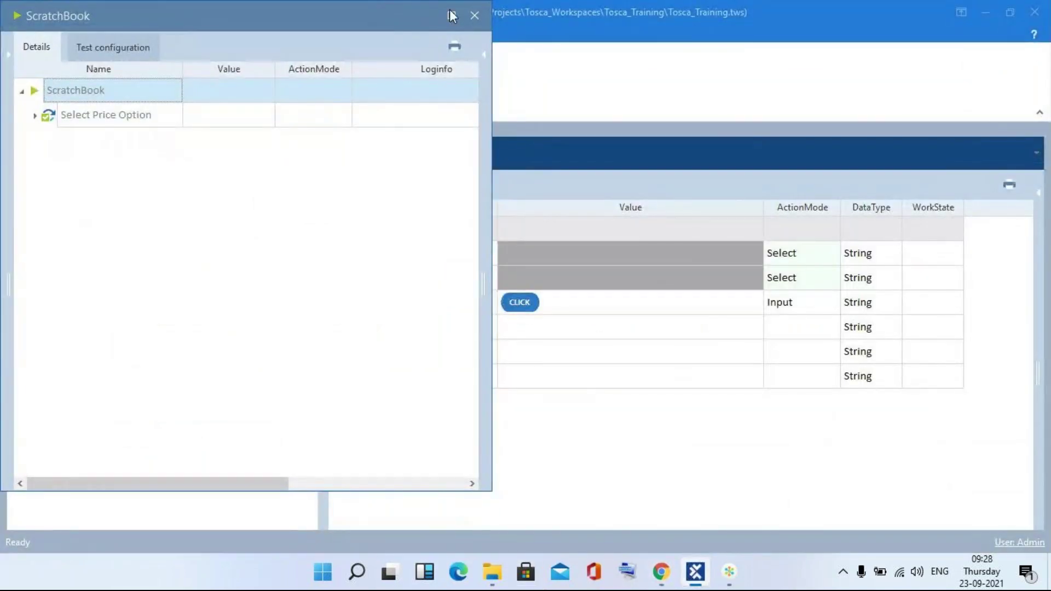
click(473, 15)
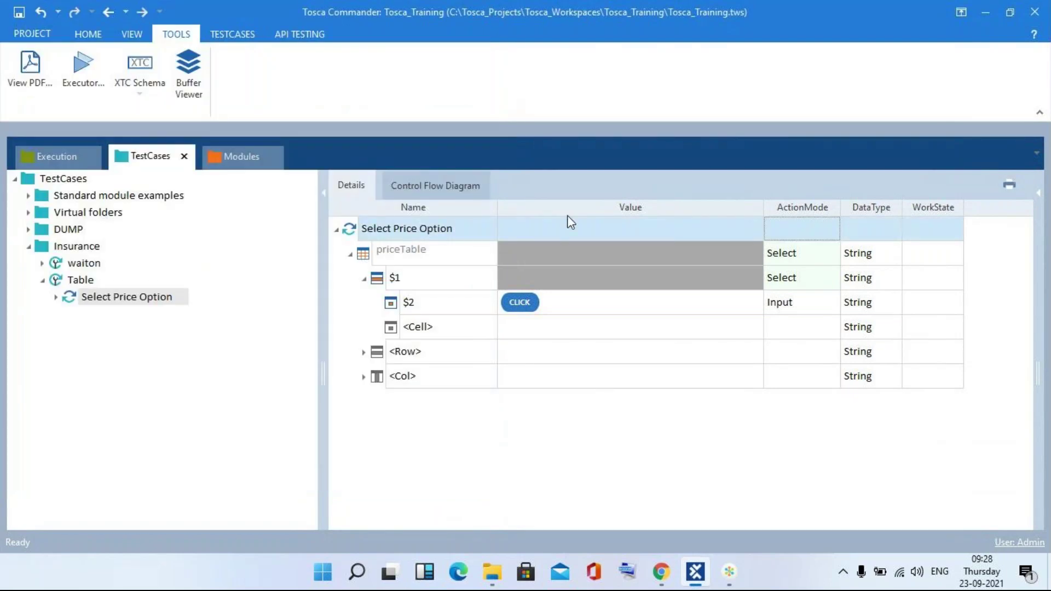
- Replace cell $2's {click} value with 294 and set its ActionMode to Verify
click(563, 301)
click(563, 301)
key(BackSpace)
key(BackSpace)
key(BackSpace)
key(BackSpace)
key(BackSpace)
key(BackSpace)
key(BackSpace)
text(294)
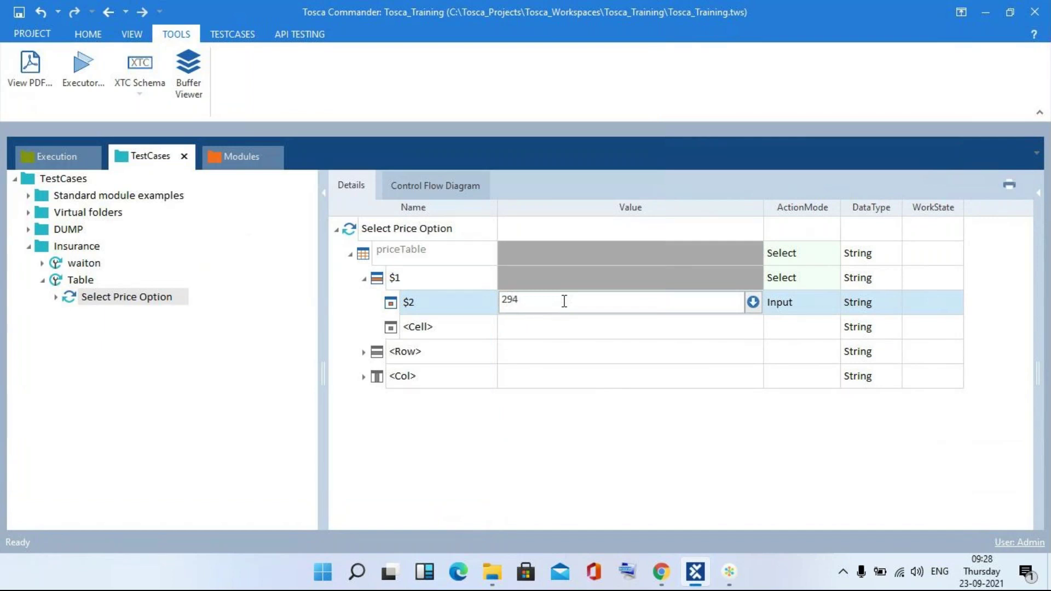
click(784, 305)
text(Verify)
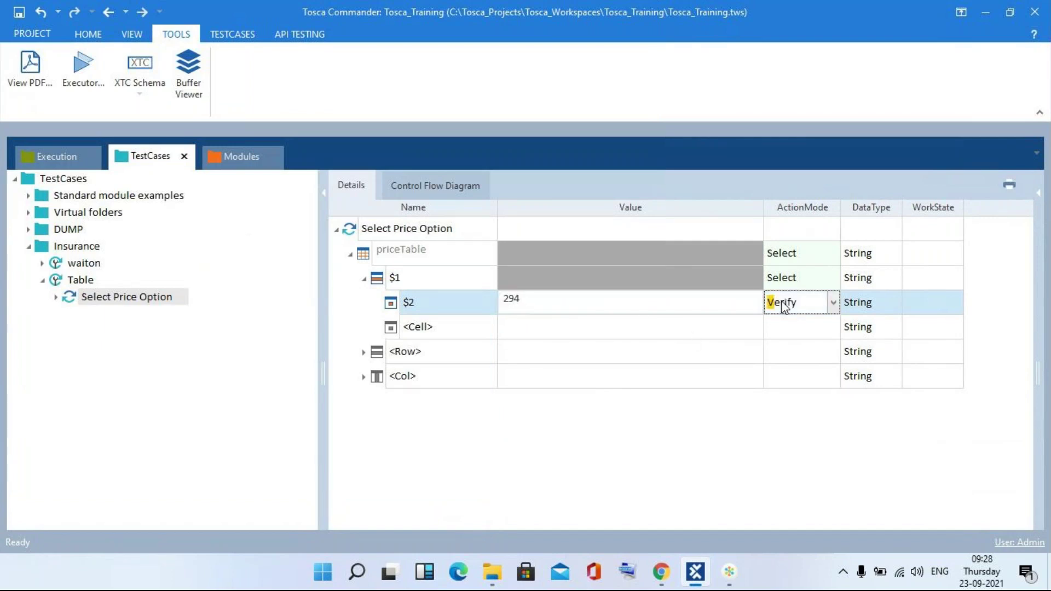
click(671, 463)
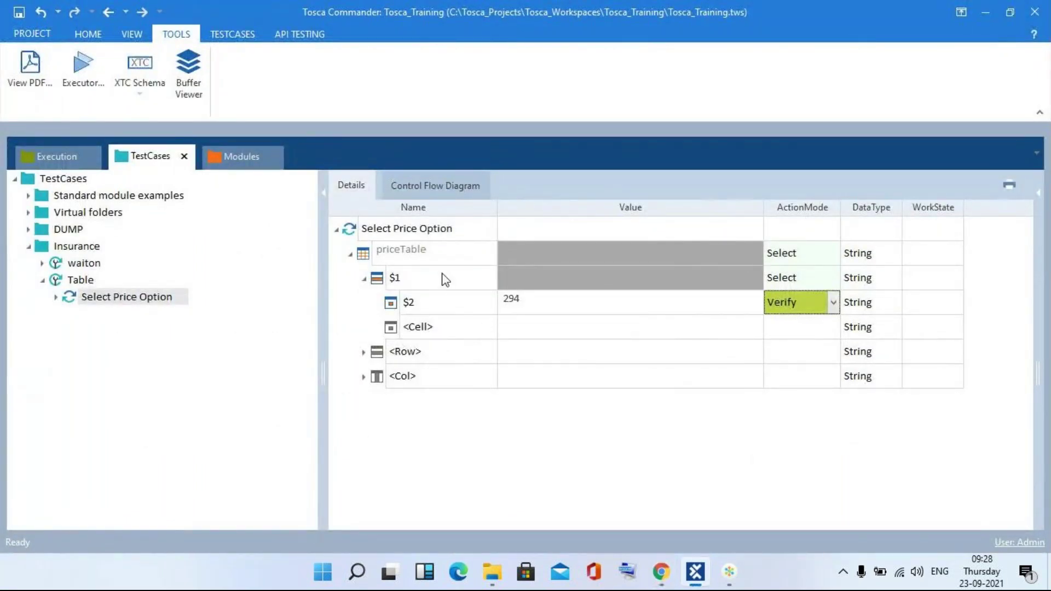
- Rerun the updated Select Price Option step in the ScratchBook
right_click(412, 233)
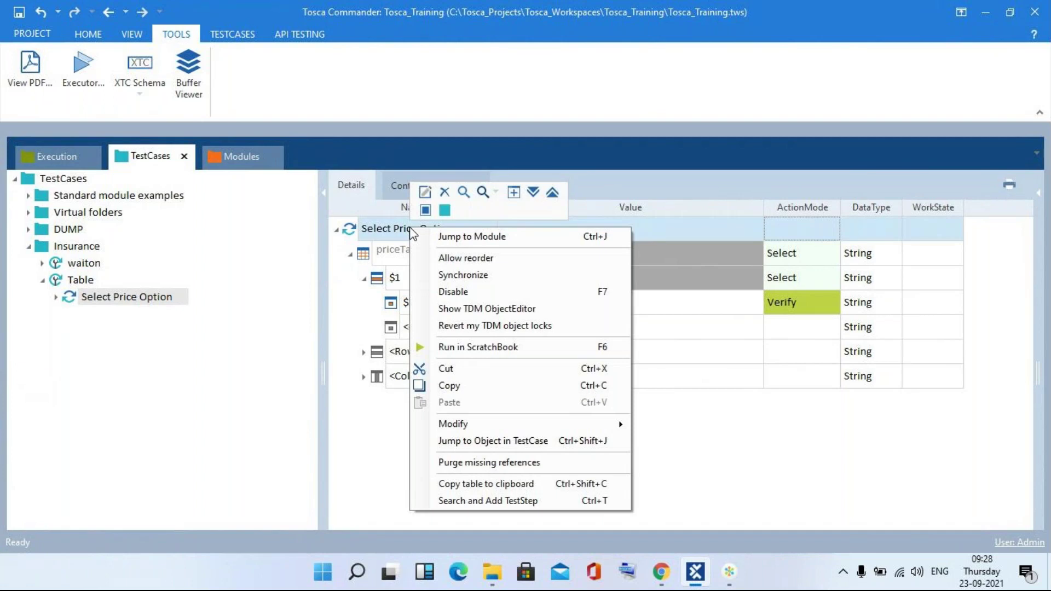
click(487, 349)
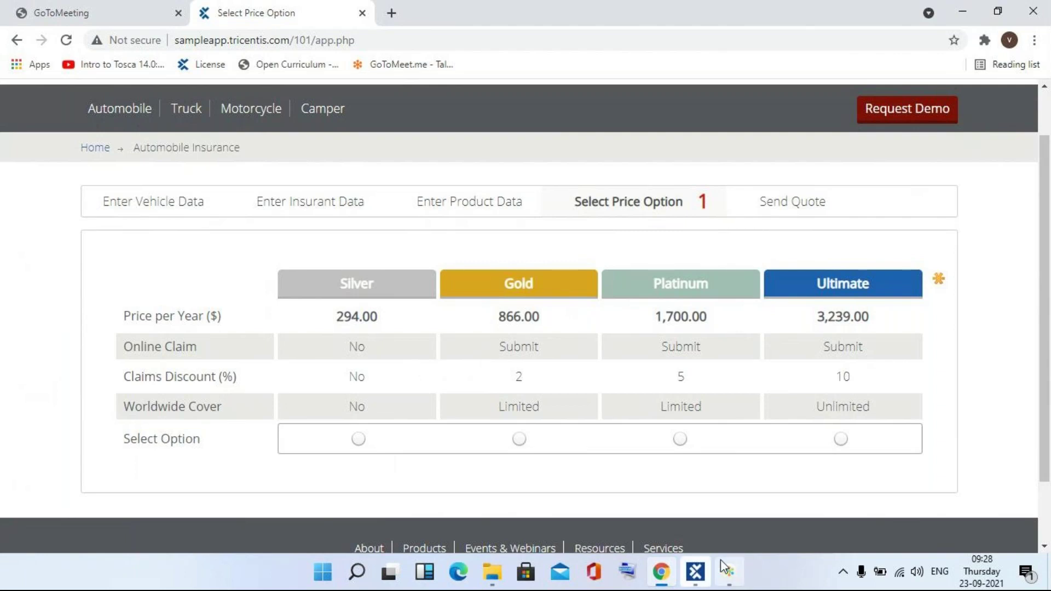
click(702, 573)
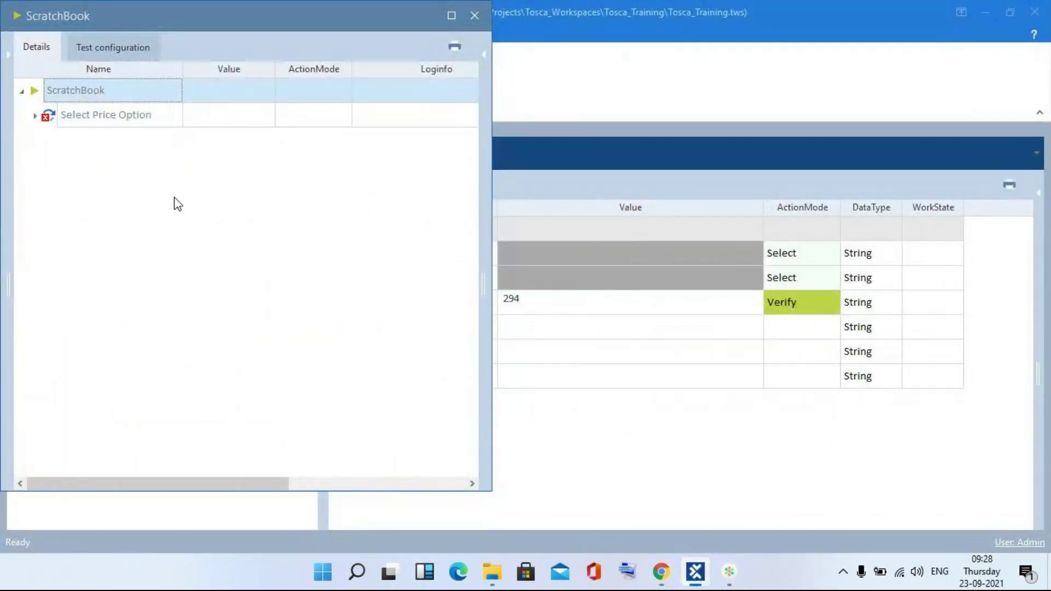
- Expand the results down to $2, read its failure (expected 294, actual 294.00), and close
click(35, 115)
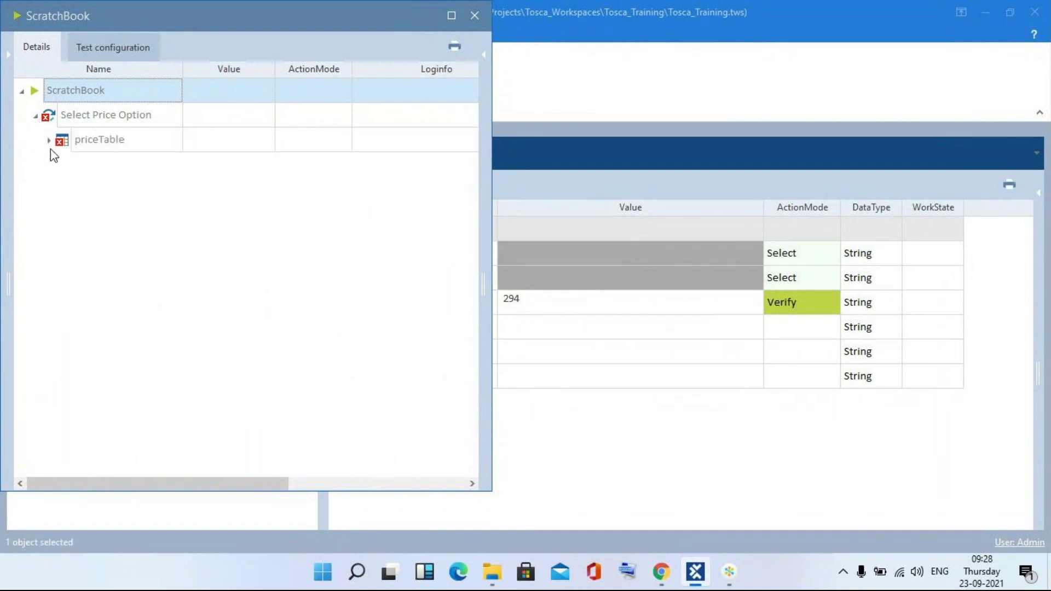
click(48, 140)
click(59, 165)
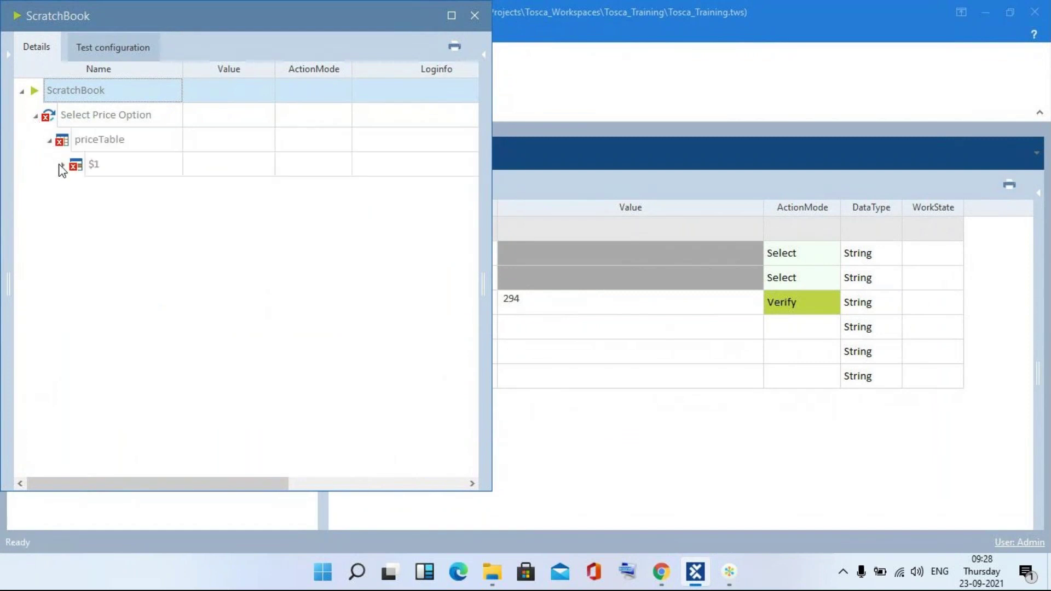
click(471, 189)
click(470, 189)
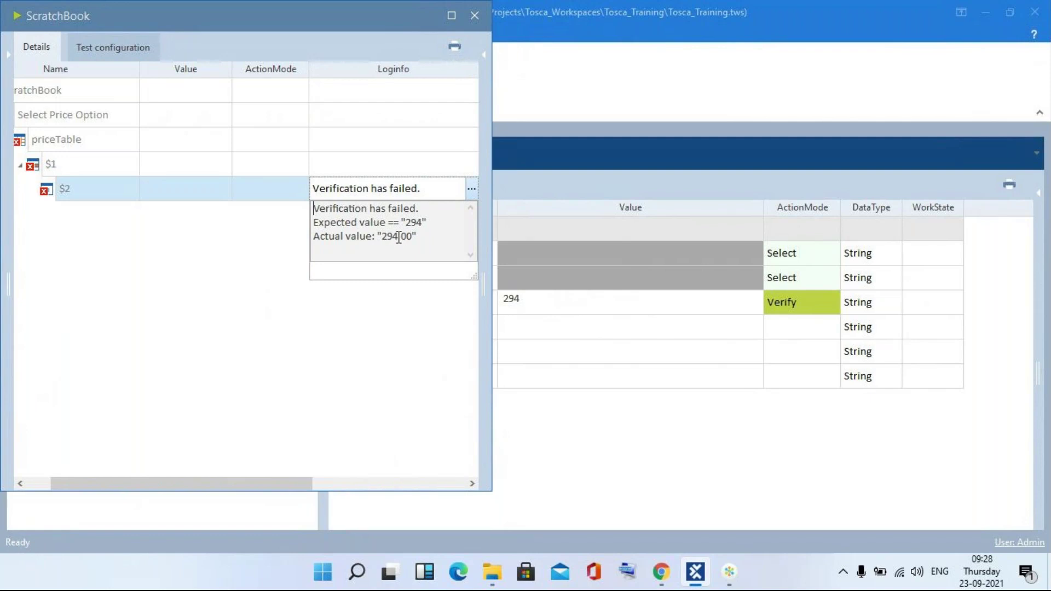
click(477, 12)
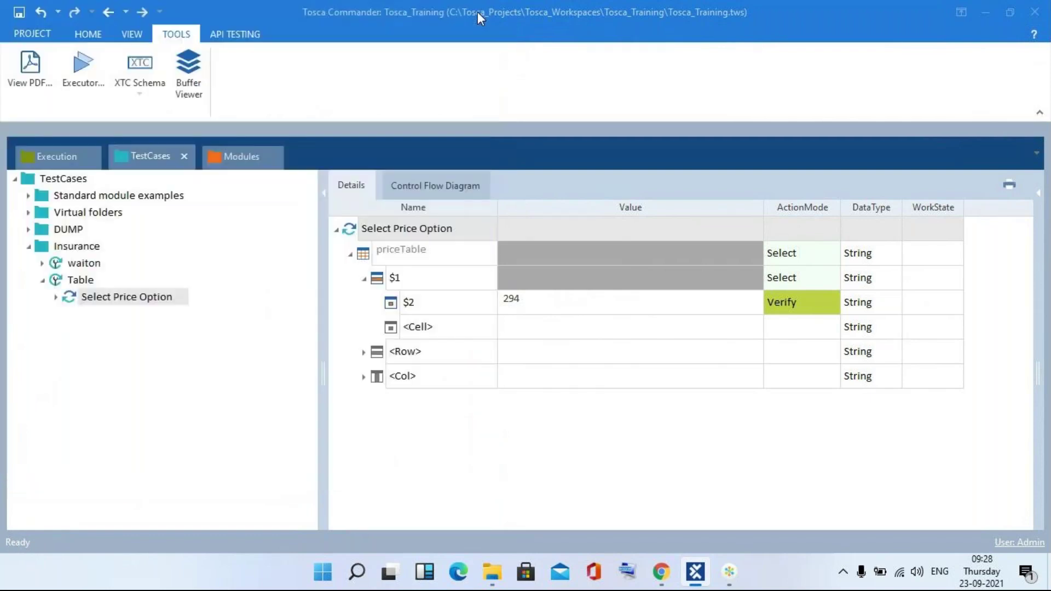
- Switch cell $2 from Verify to ActionMode Buffer with the buffer name Insurance
click(802, 318)
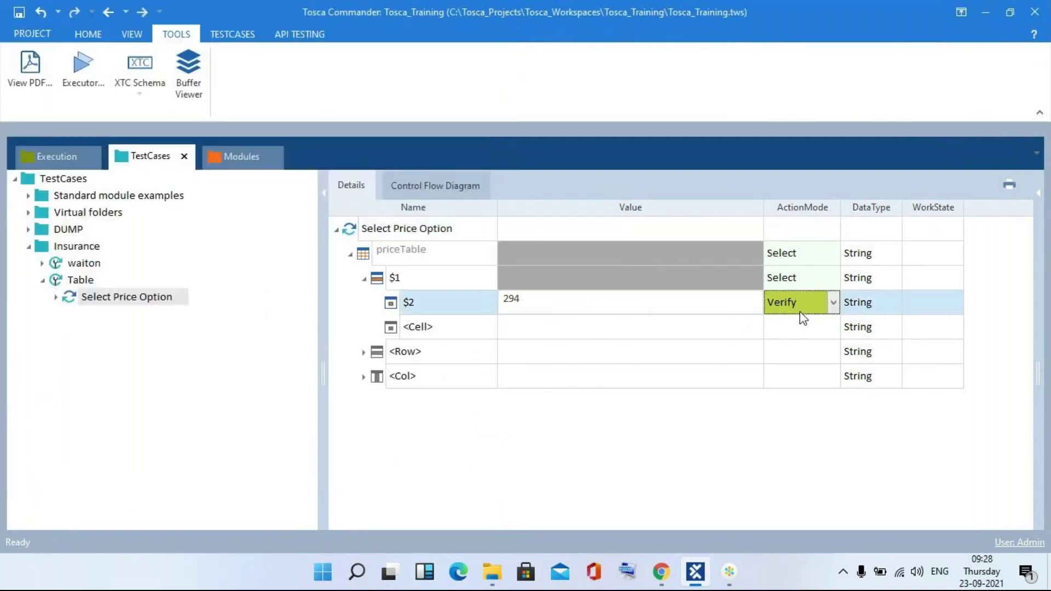
click(803, 318)
text(Buffer)
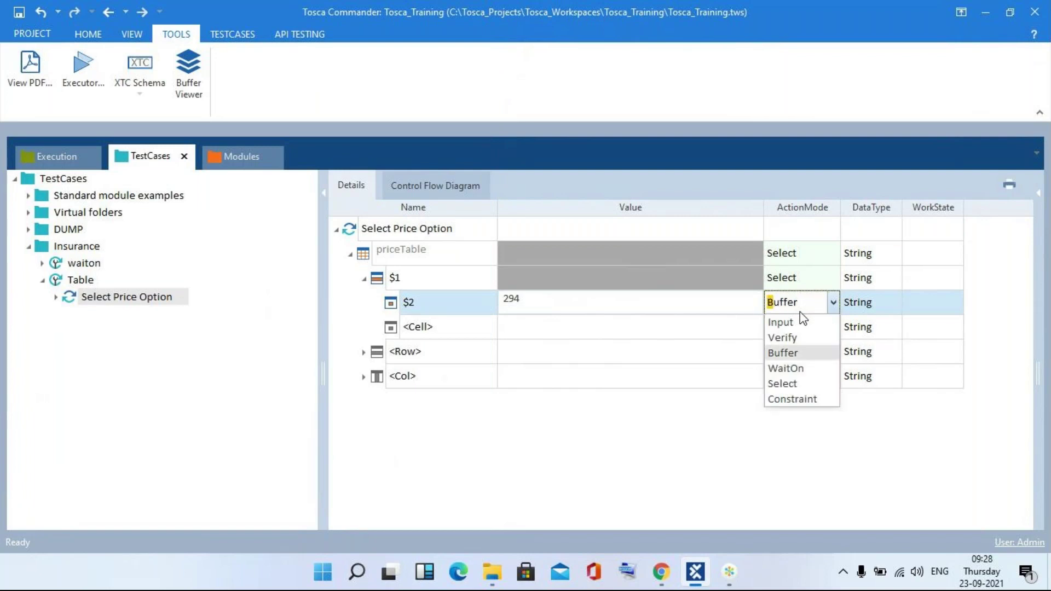
click(732, 309)
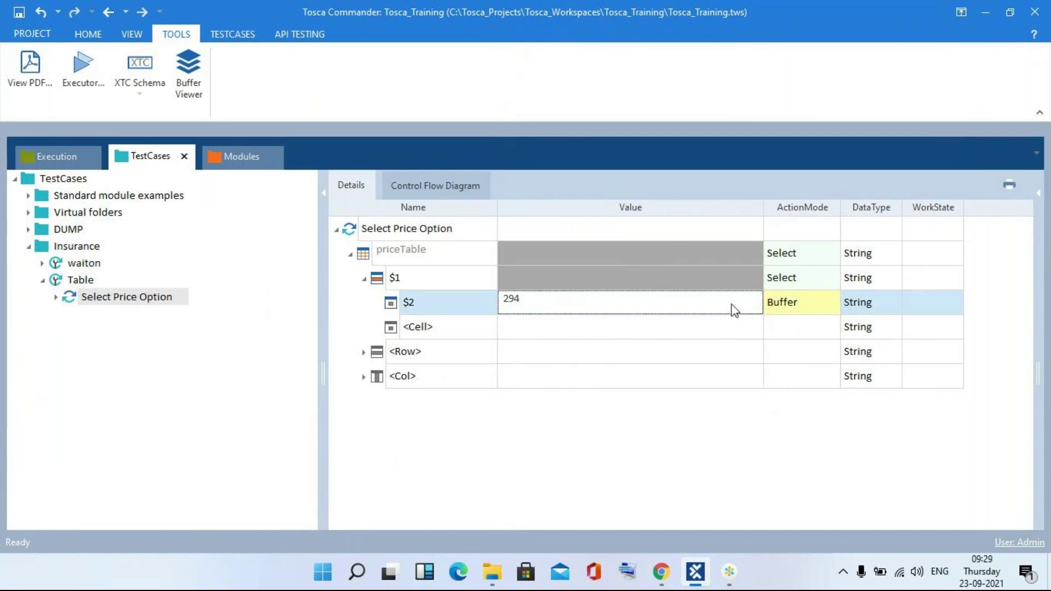
click(732, 304)
key(BackSpace)
key(BackSpace)
key(BackSpace)
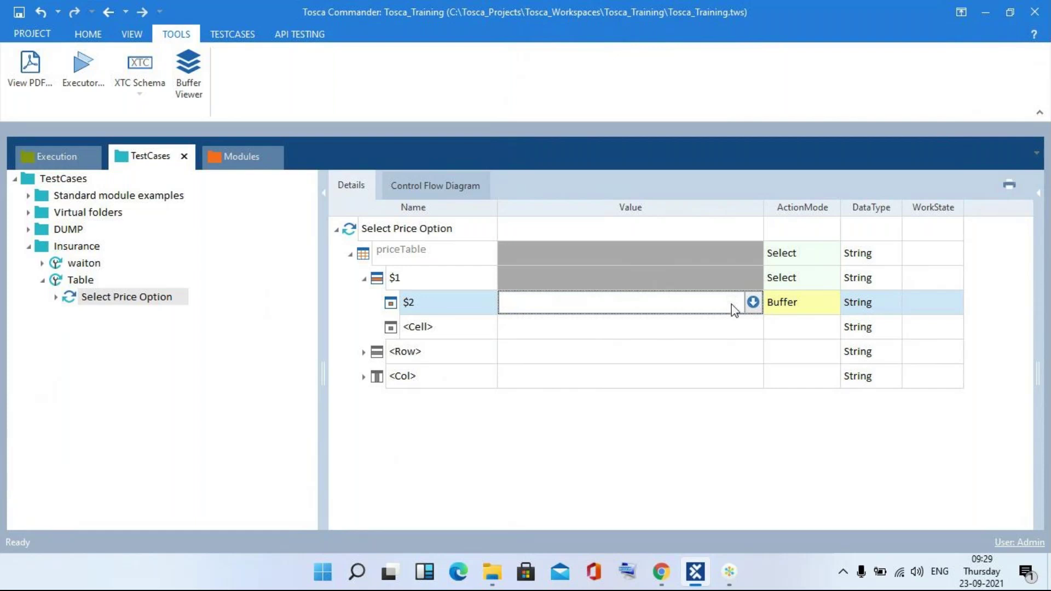
key(alt+Tab)
key(alt+Tab)
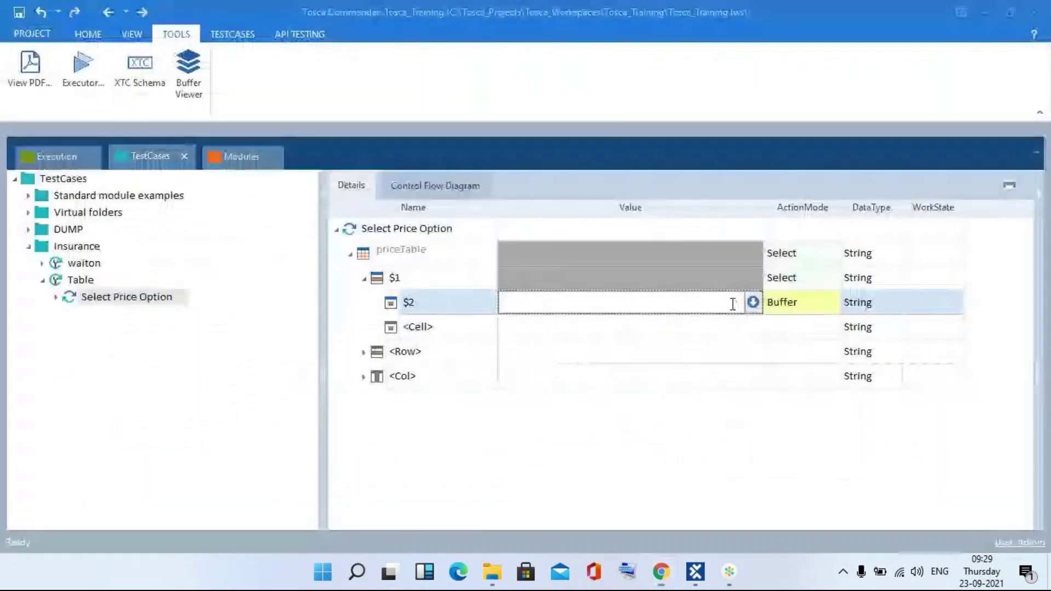
text(In)
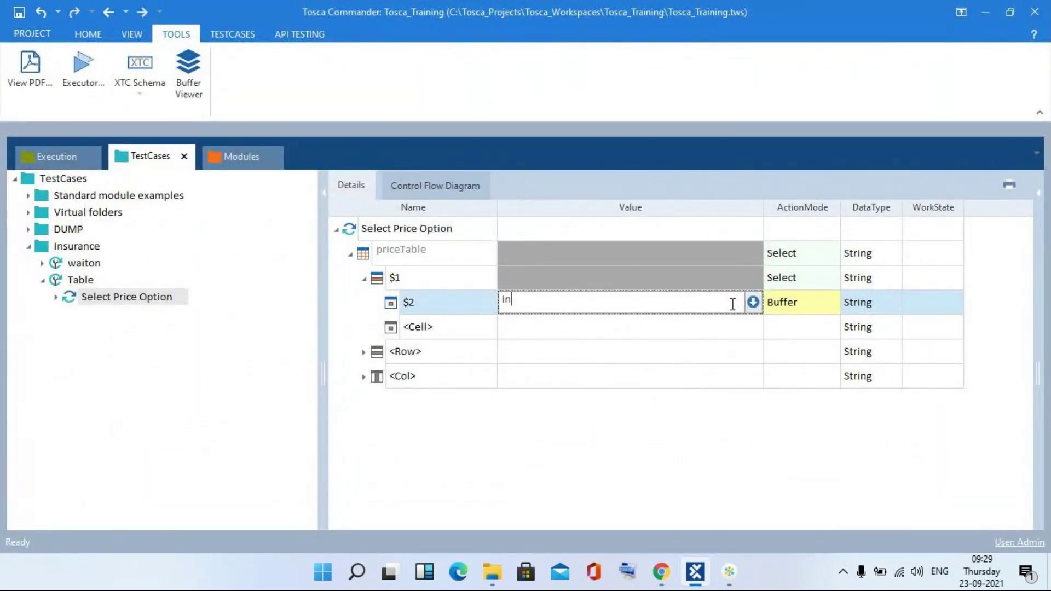
text(surance)
key(Return)
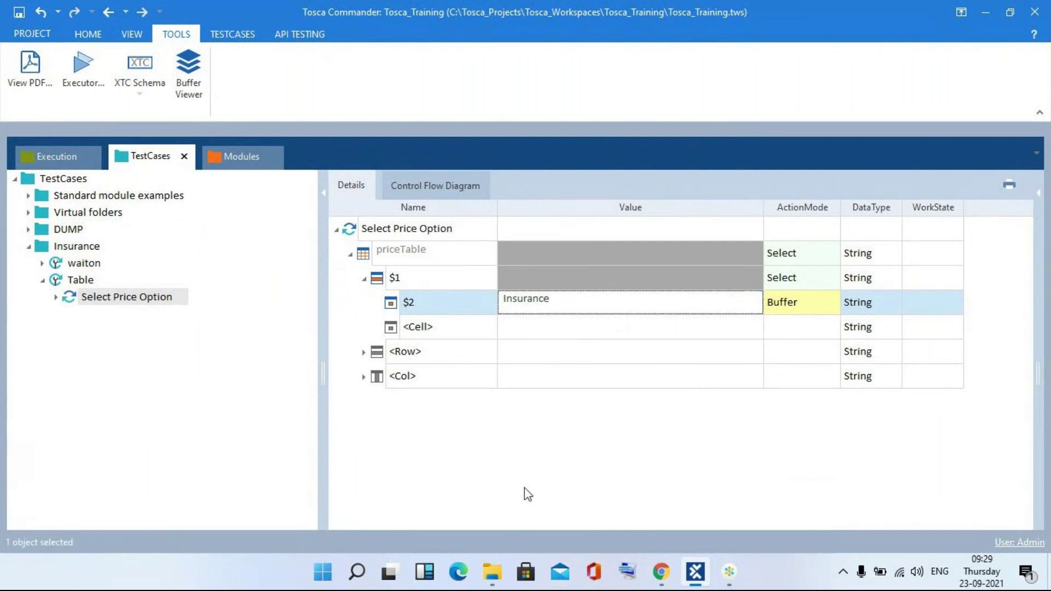
- Run the Buffer-mode Select Price Option test case in ScratchBook, then close its results
right_click(436, 233)
click(476, 349)
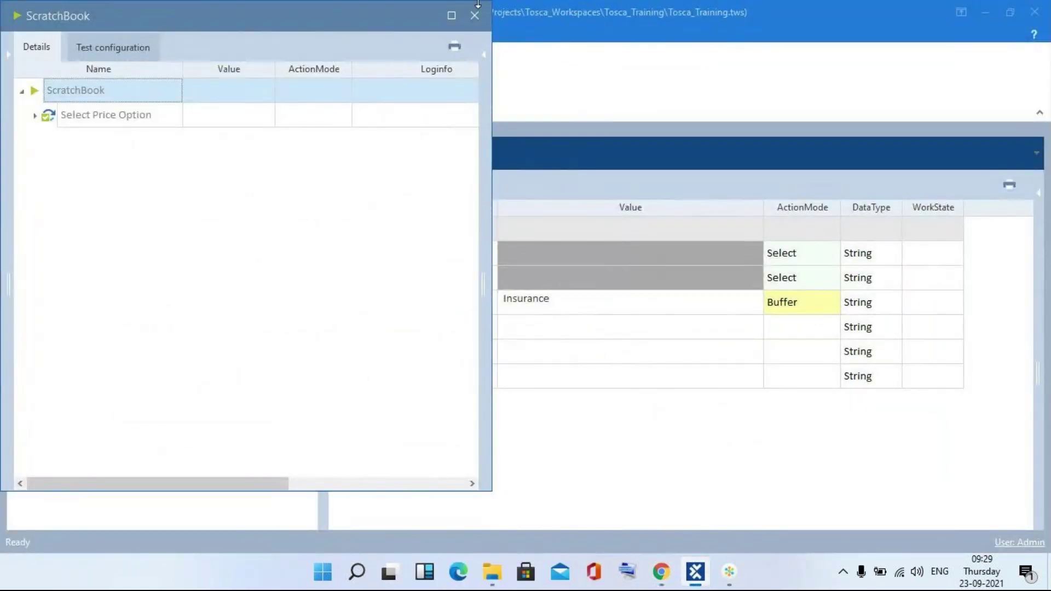
click(475, 15)
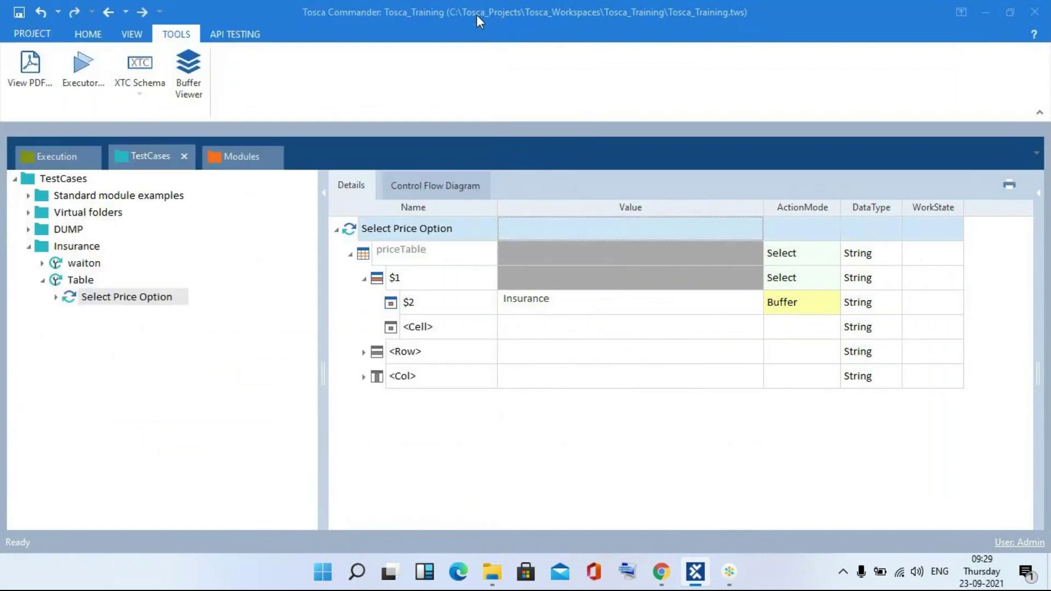
click(189, 71)
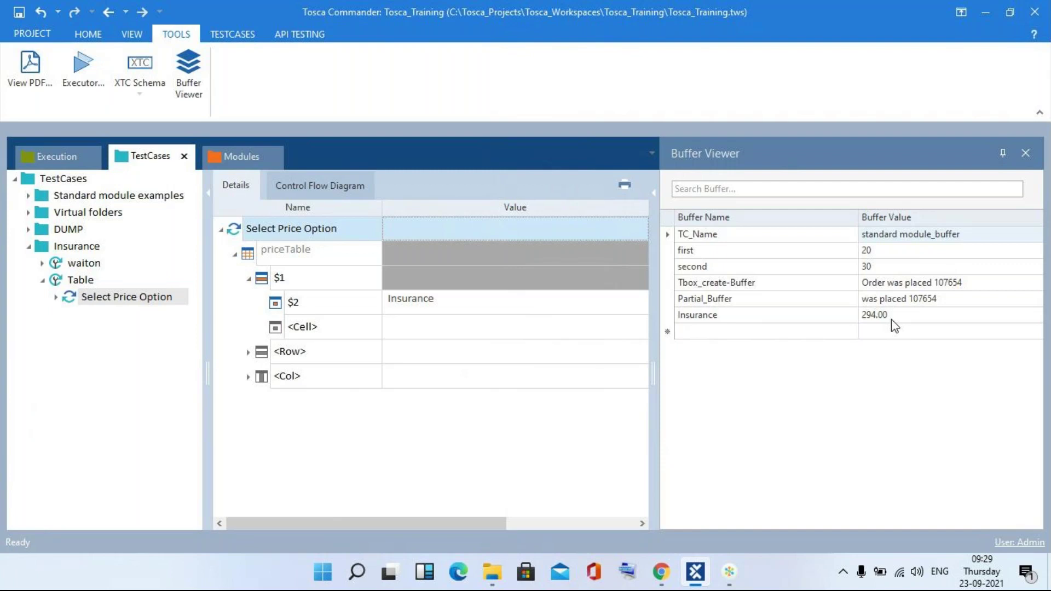
click(1027, 153)
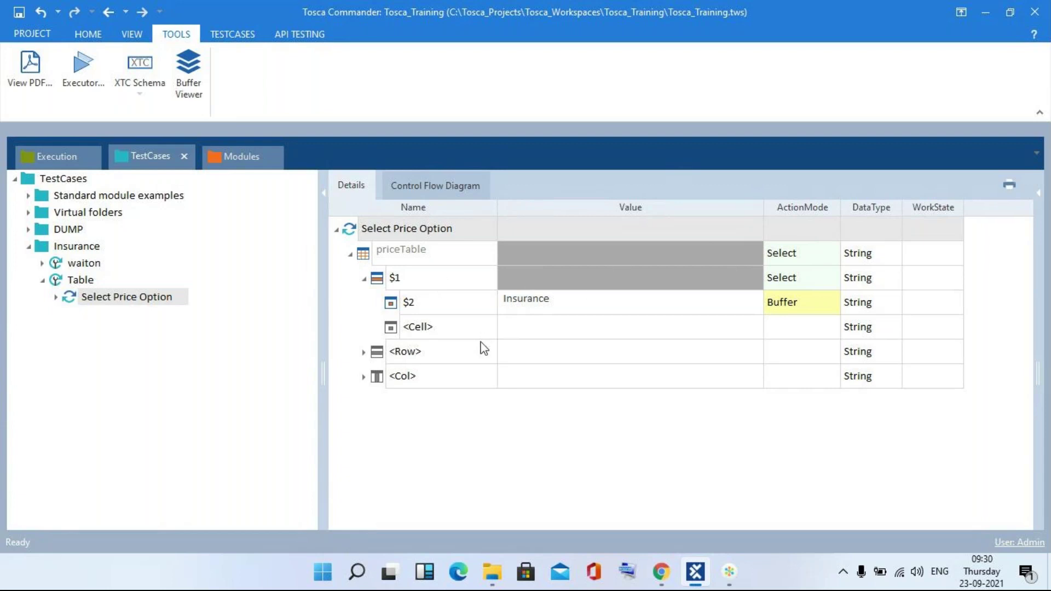
- Change the priceTable row reference from $1 to $4, checking against the Chrome price table
double_click(429, 278)
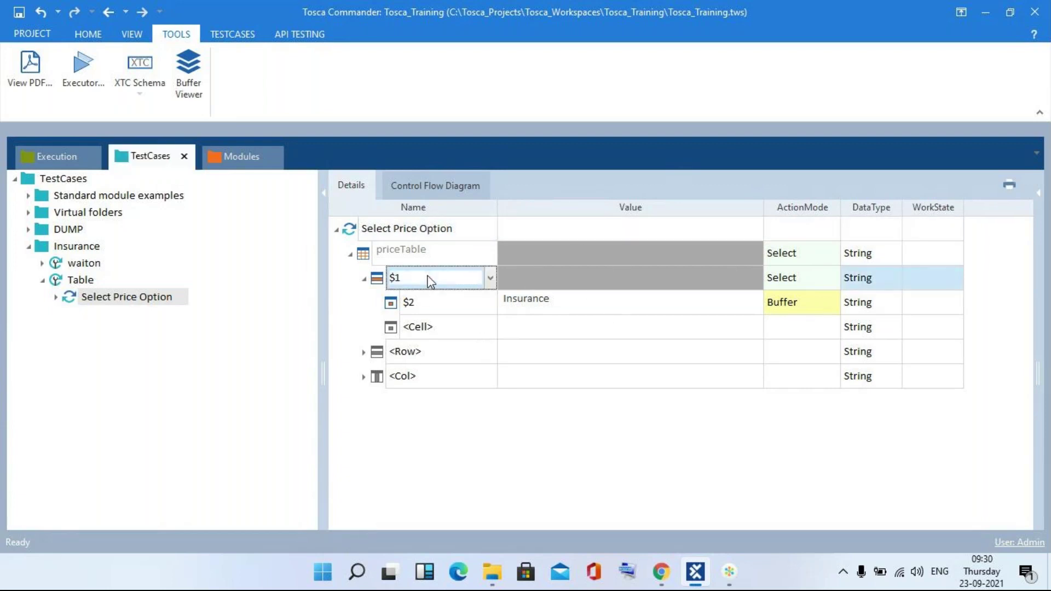
double_click(428, 276)
text(4)
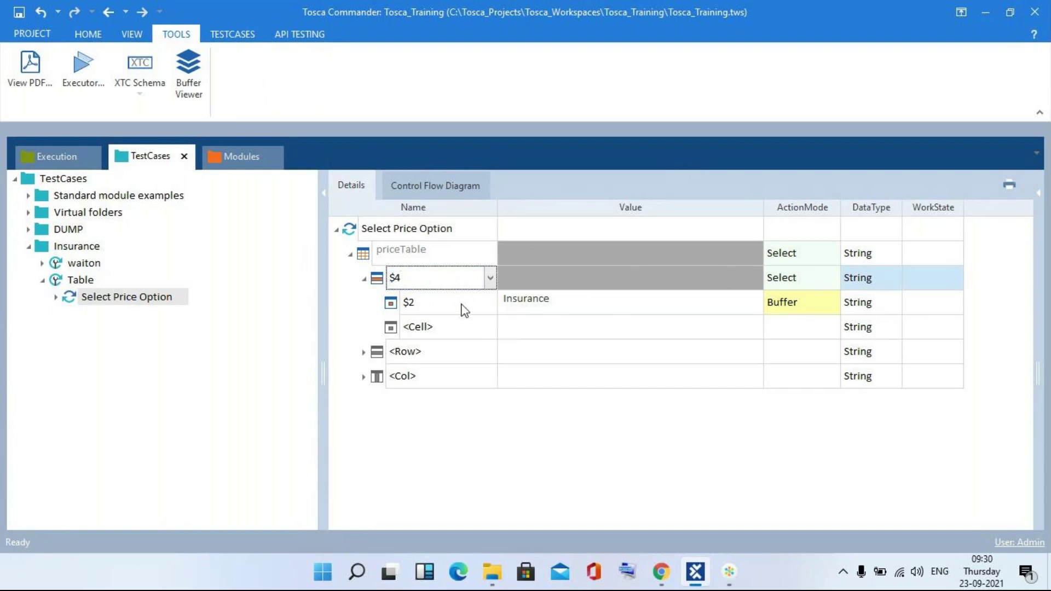
key(alt+Tab)
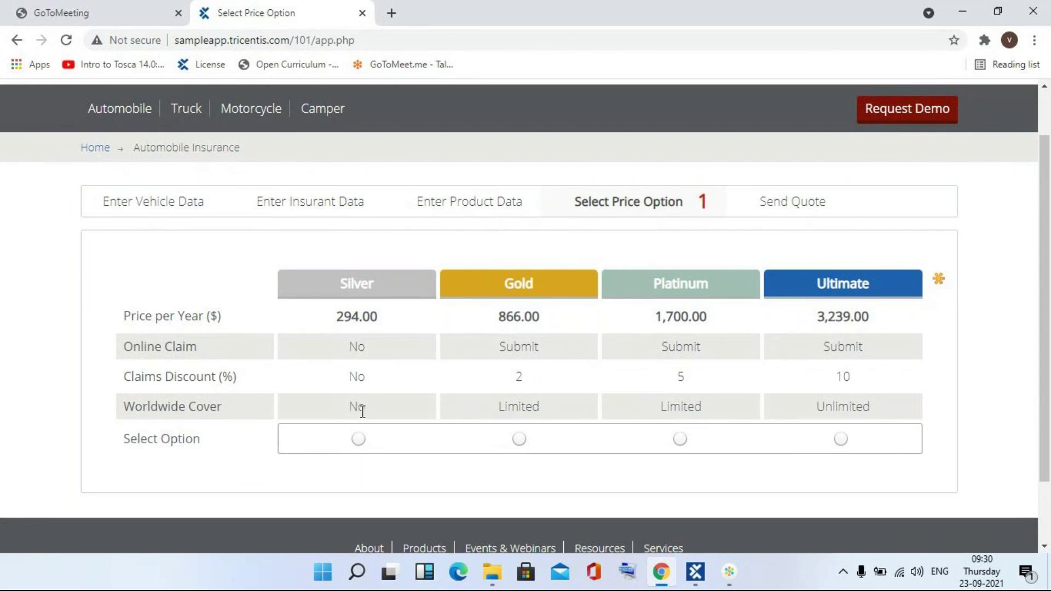
key(alt+Tab)
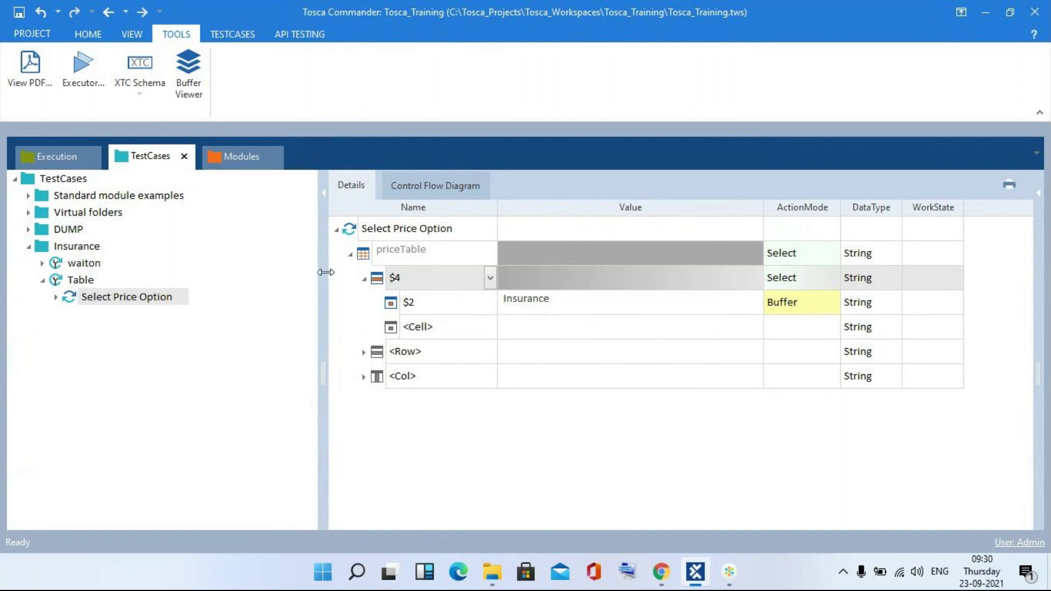
key(alt+Tab)
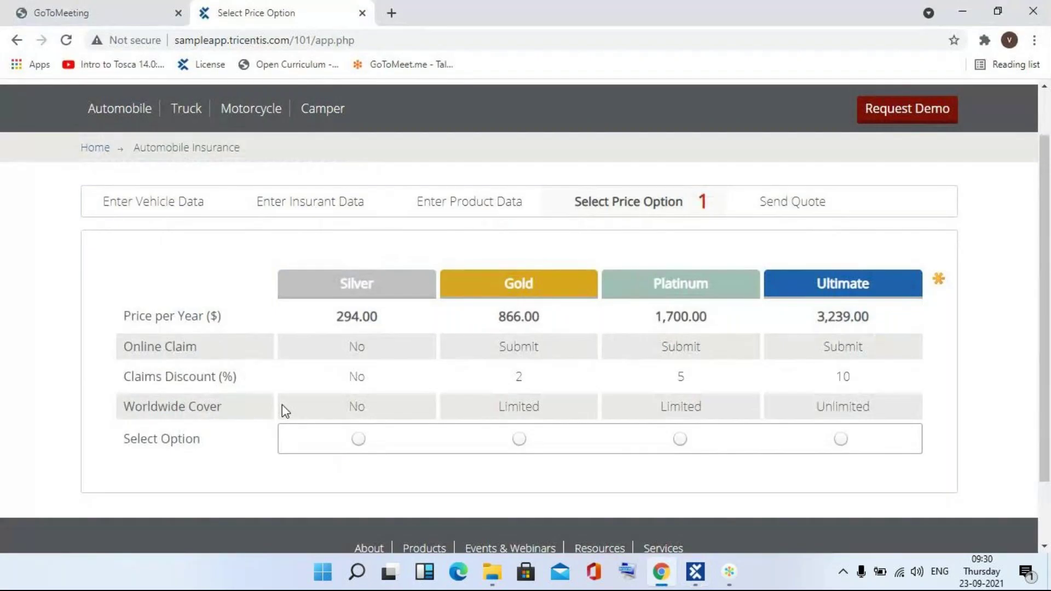
key(alt+Tab)
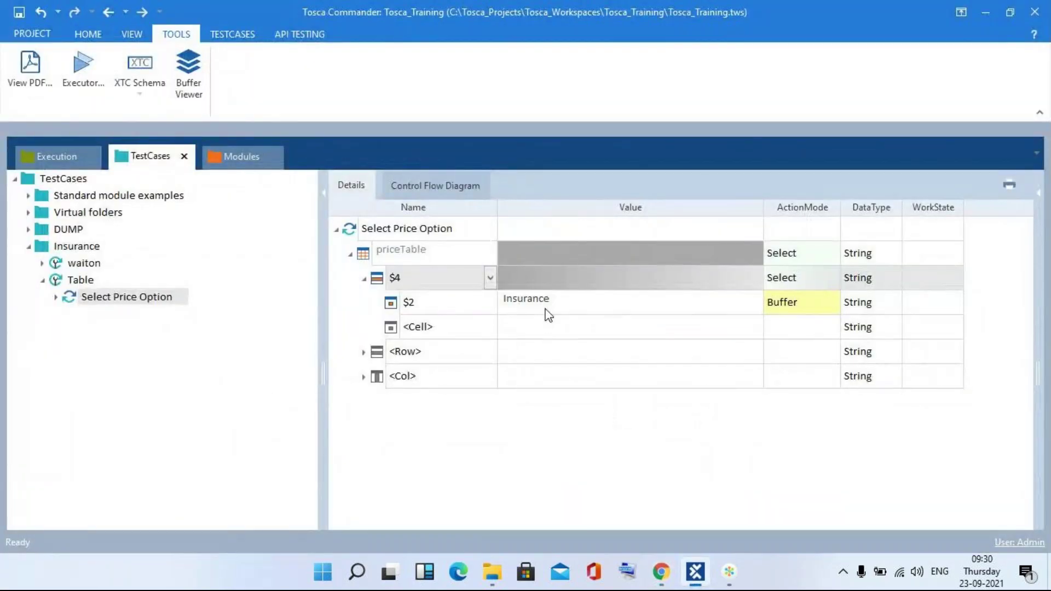
- Rerun the updated Select Price Option in ScratchBook, leaving Insurance buffered as No
right_click(411, 229)
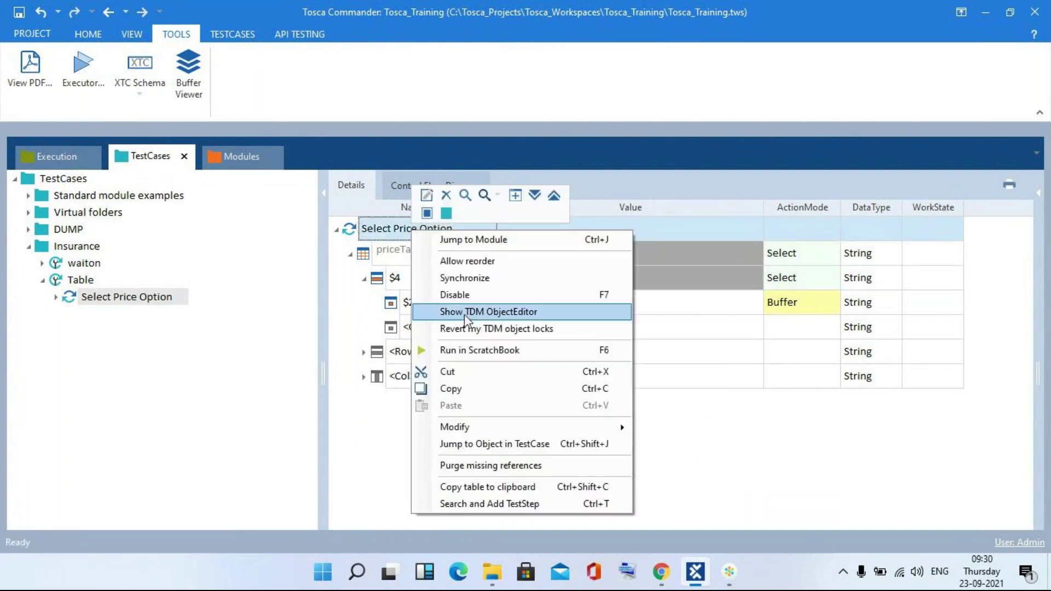
click(481, 354)
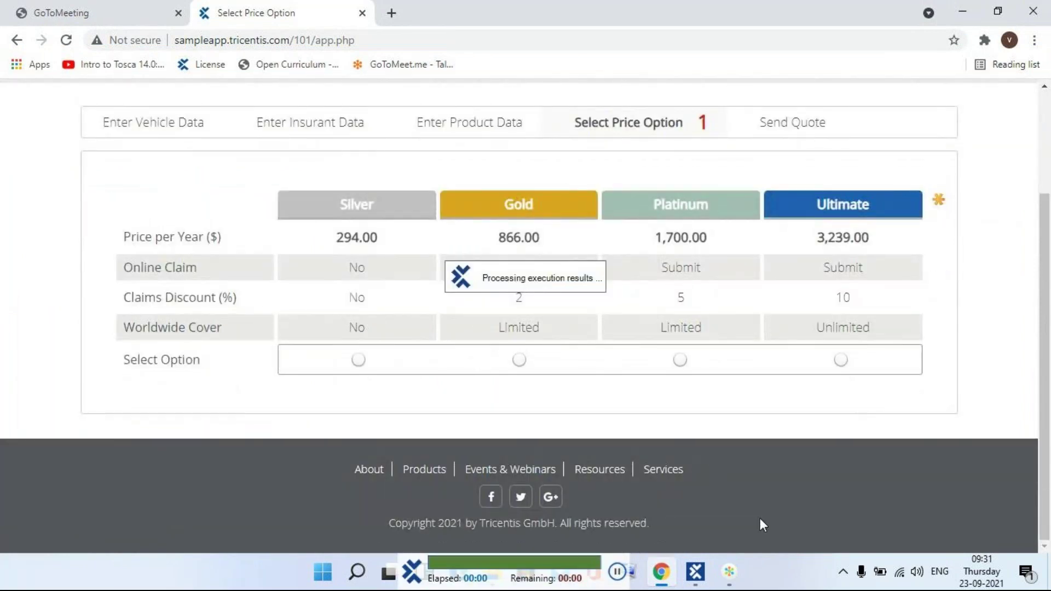
click(696, 571)
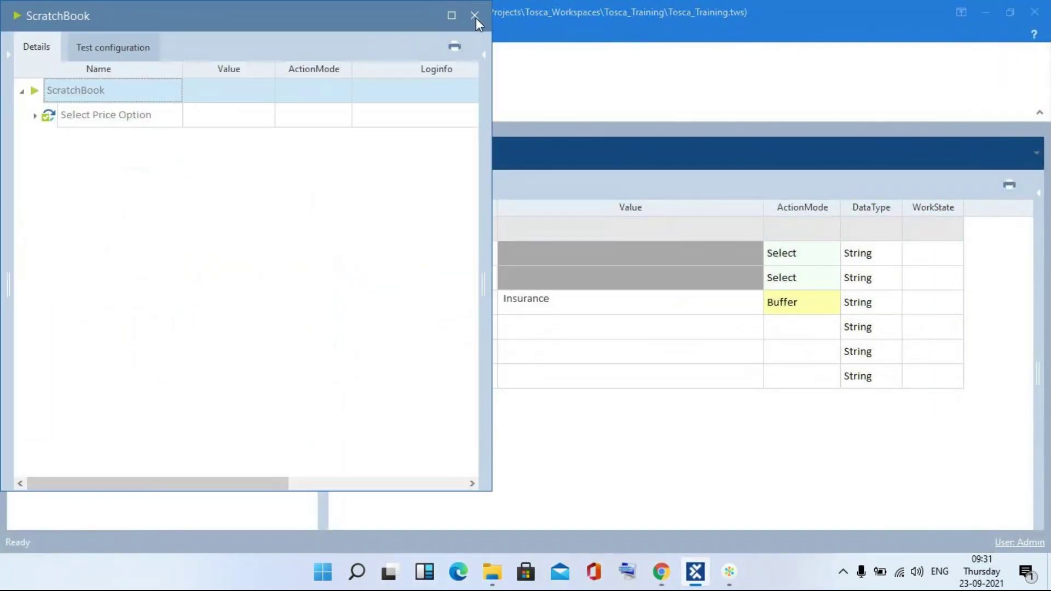
click(475, 17)
click(193, 93)
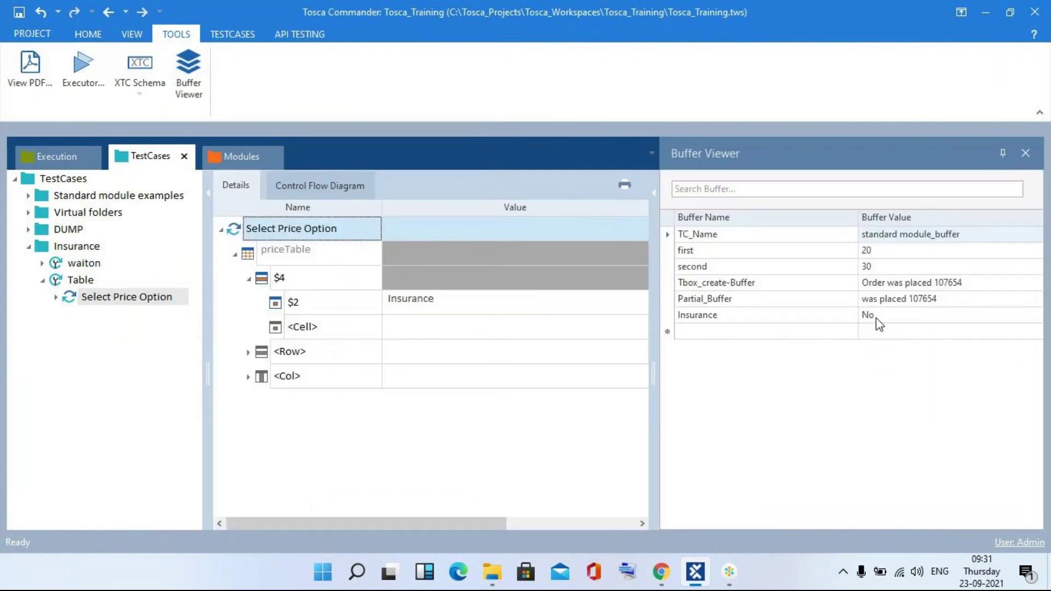
click(876, 317)
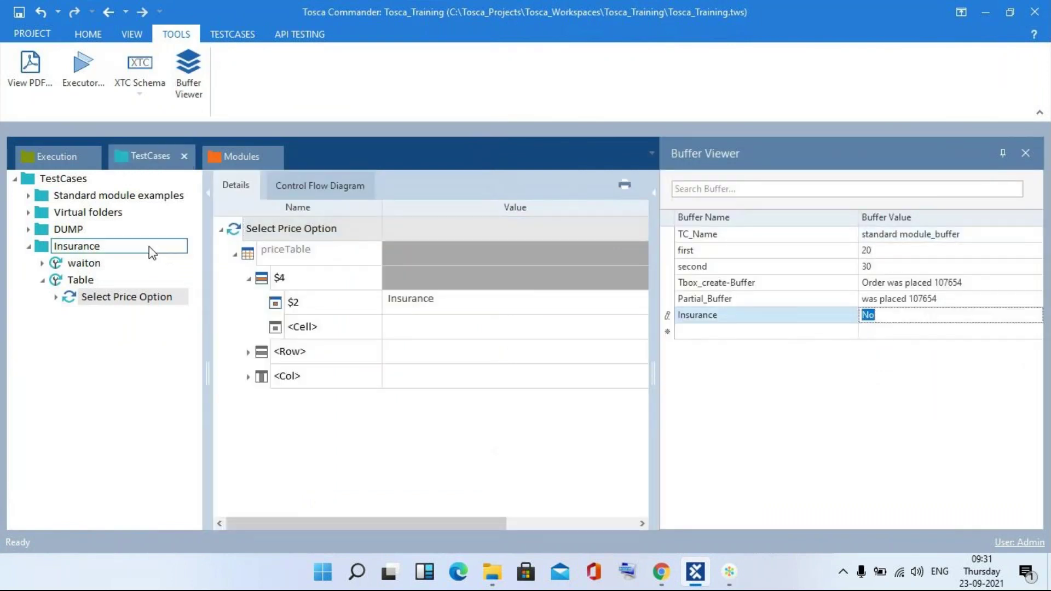
click(124, 156)
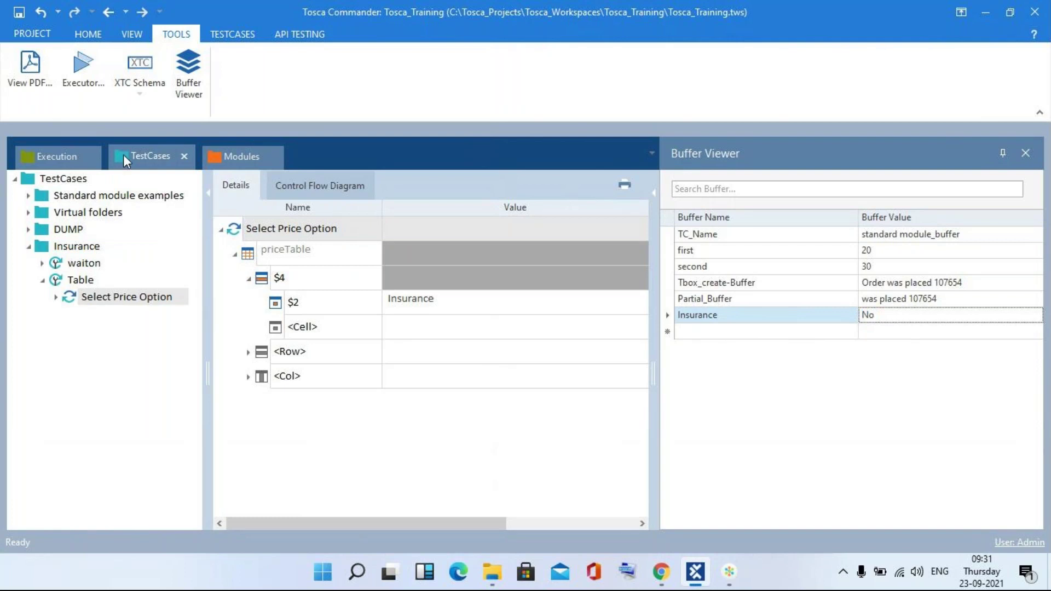
click(1025, 153)
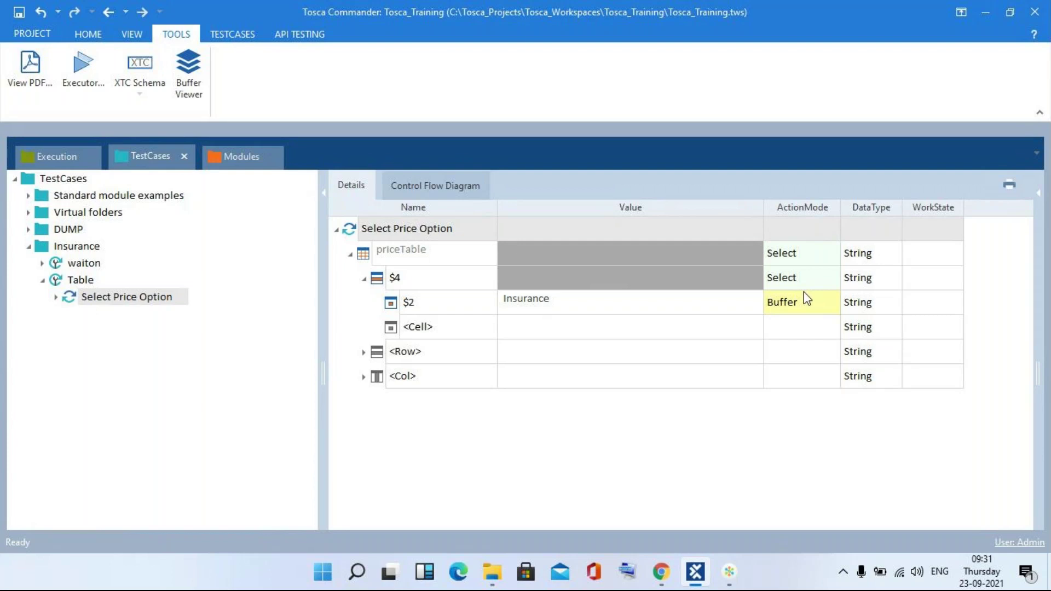
- Check the GoToConnect meeting, minimize it, and return to the Chrome price page
click(734, 581)
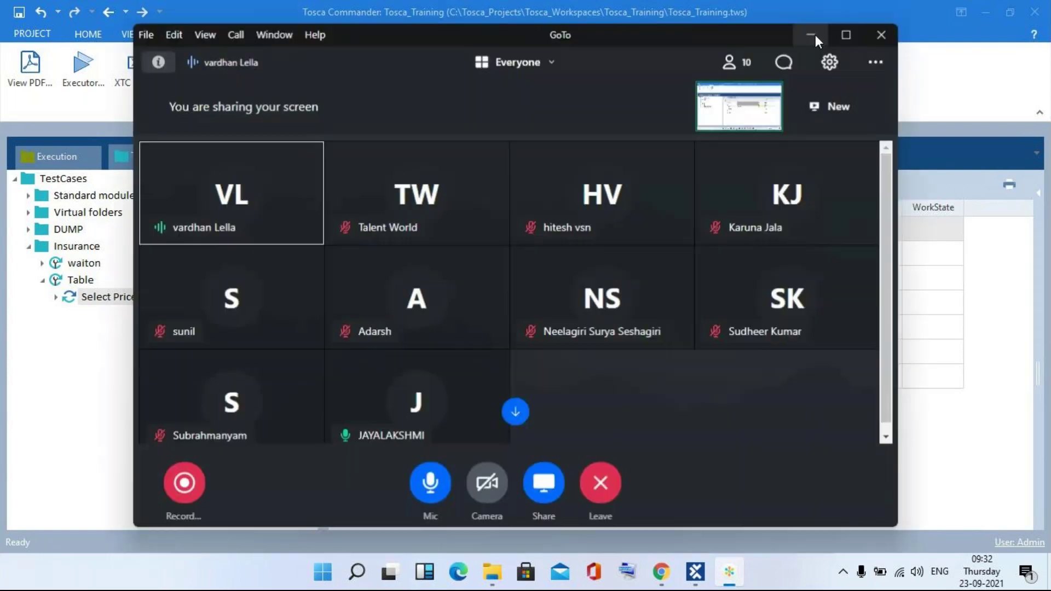
click(816, 35)
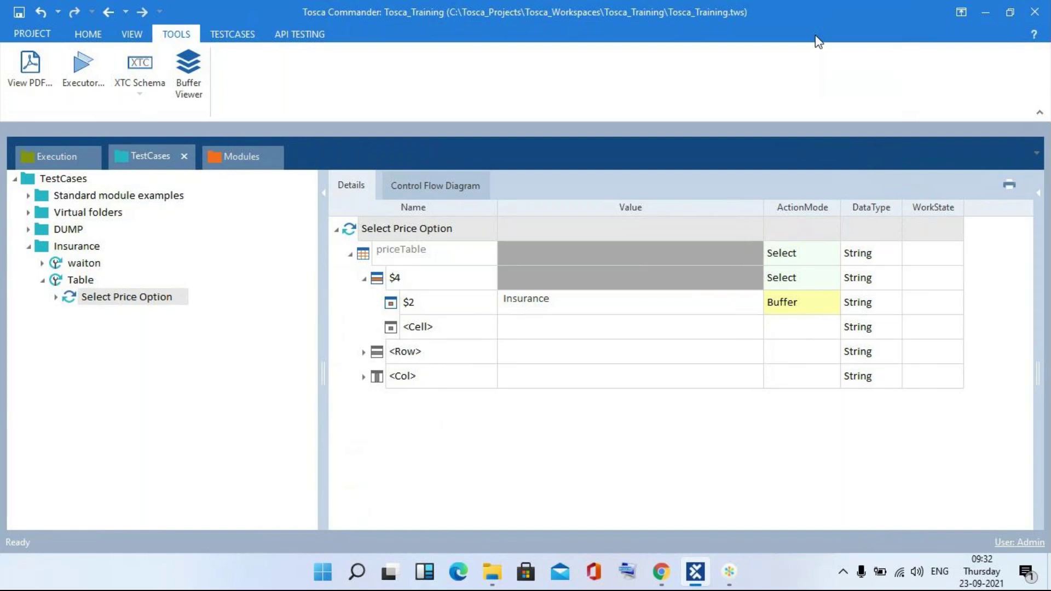
key(alt+Tab)
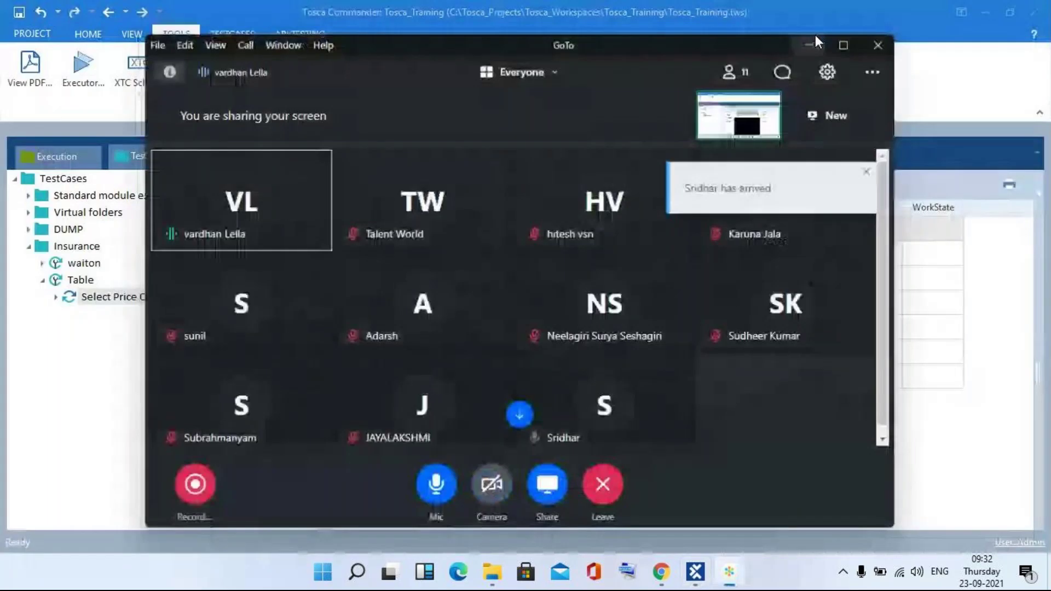
key(alt+Tab)
key(alt+Tab)
key(alt+Tab)
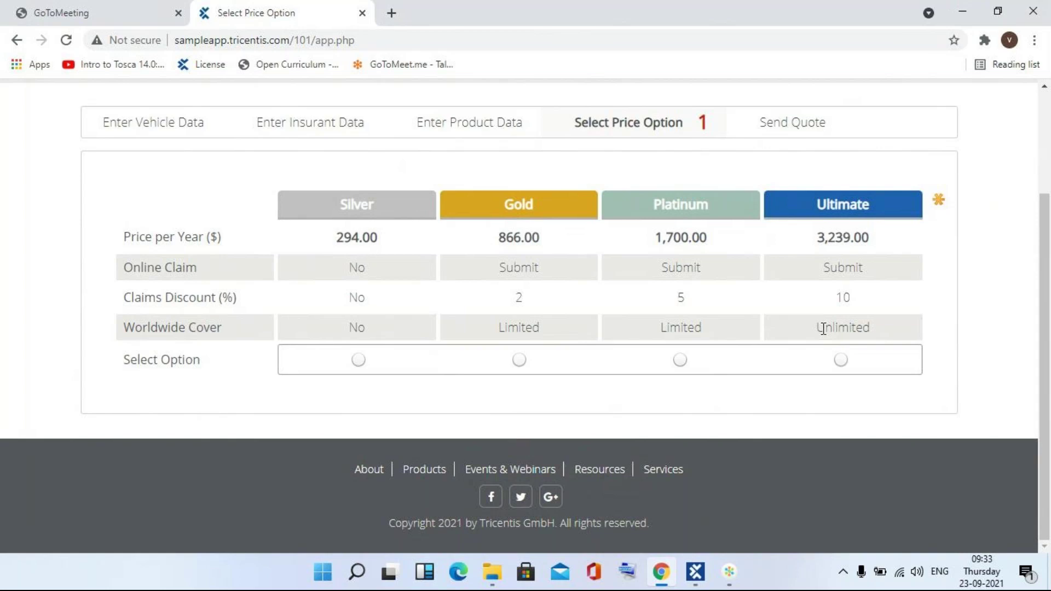
- Review the price options table in Chrome, then return to the Select Price Option test case
key(alt+Tab)
key(Escape)
key(alt+Tab)
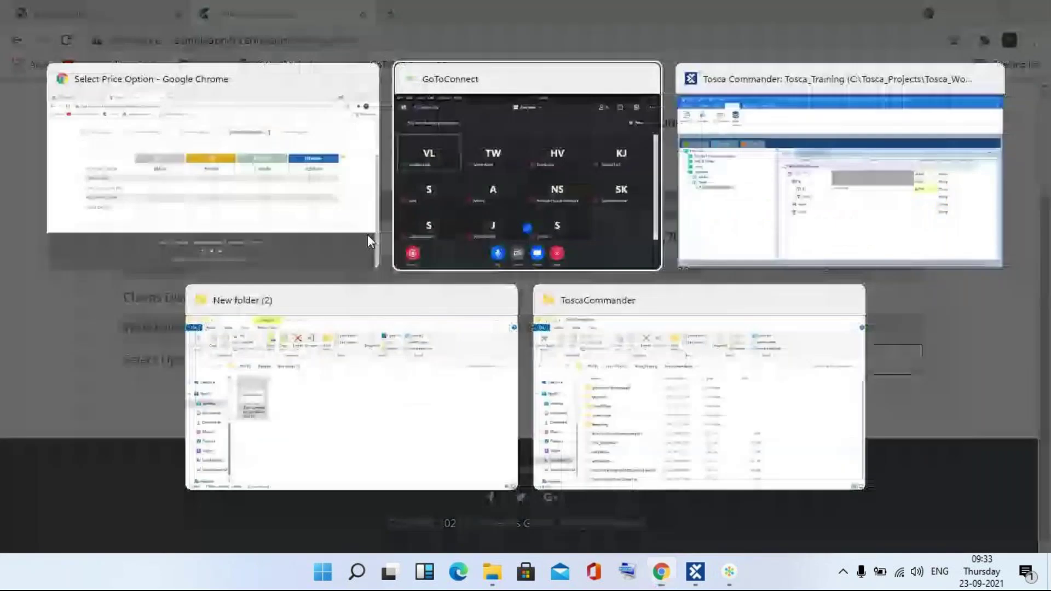
key(alt+Tab)
key(Tab)
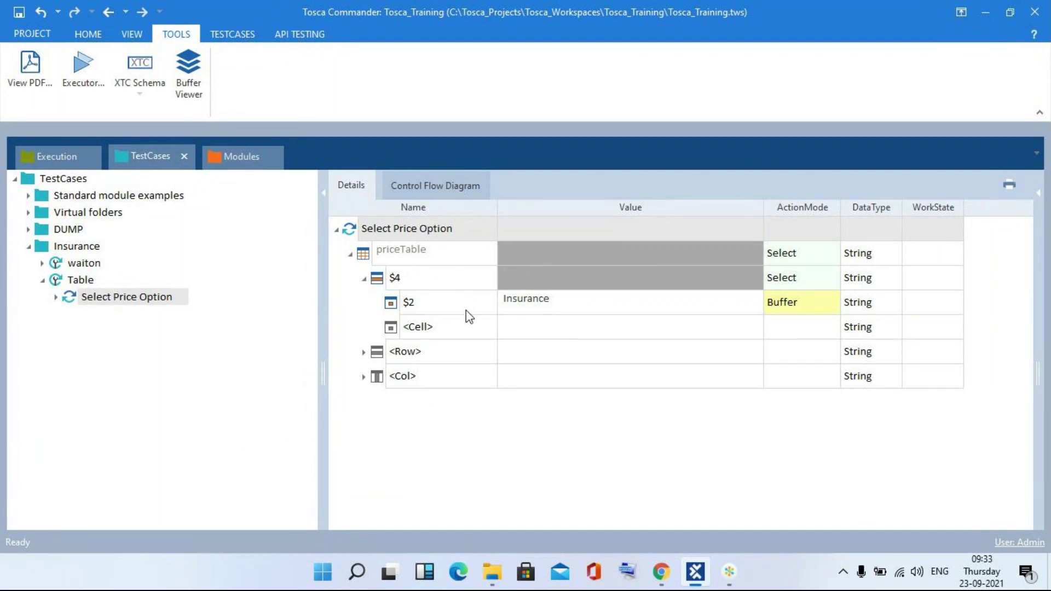
- Rename the $4 row's buffered cell from $2 to $3
key(alt+Tab)
key(alt+Tab)
key(alt+Tab)
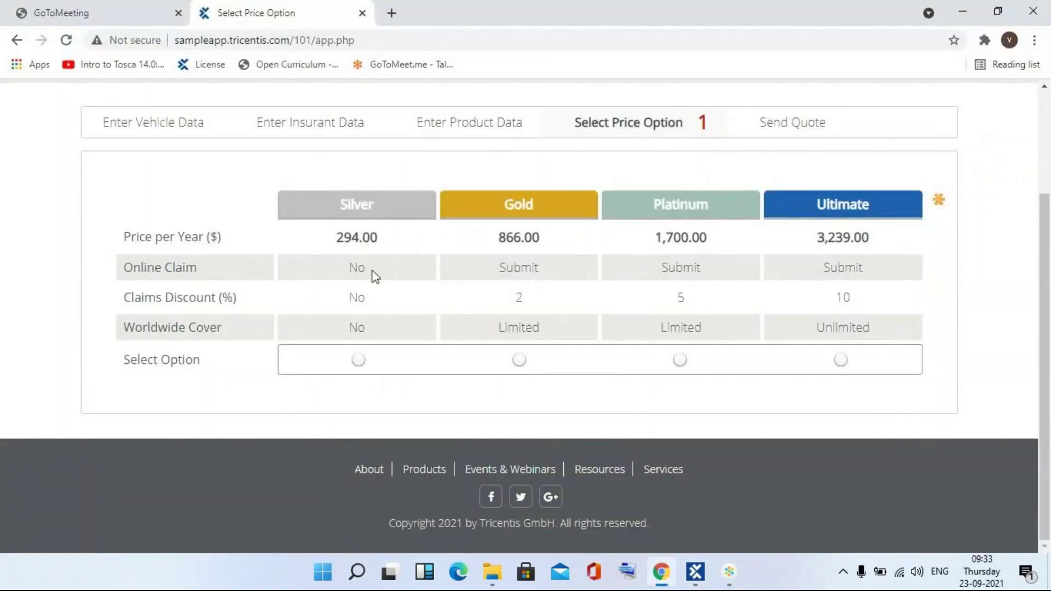
key(alt+Tab)
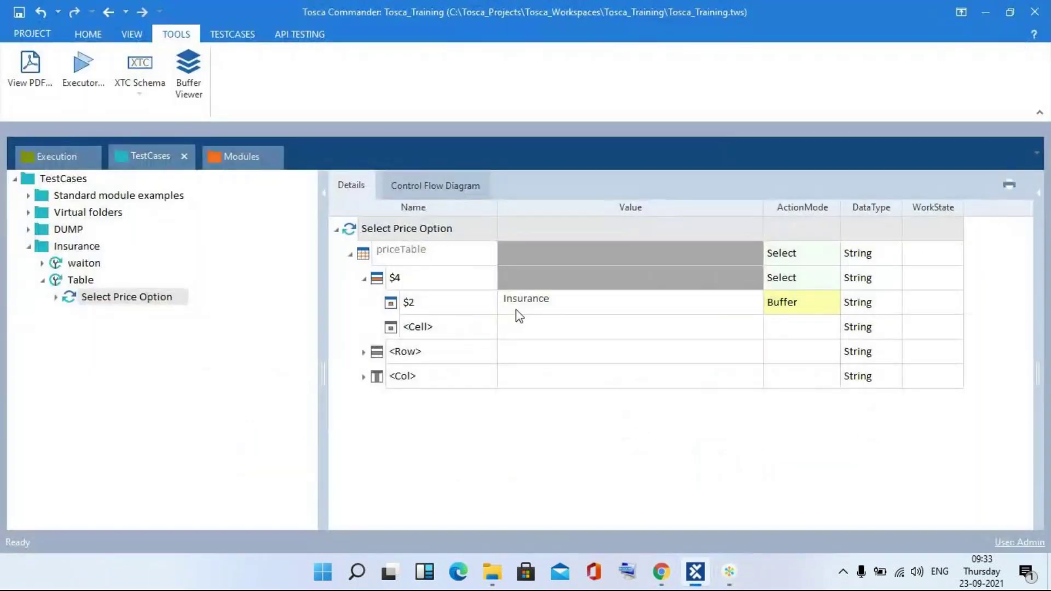
click(460, 304)
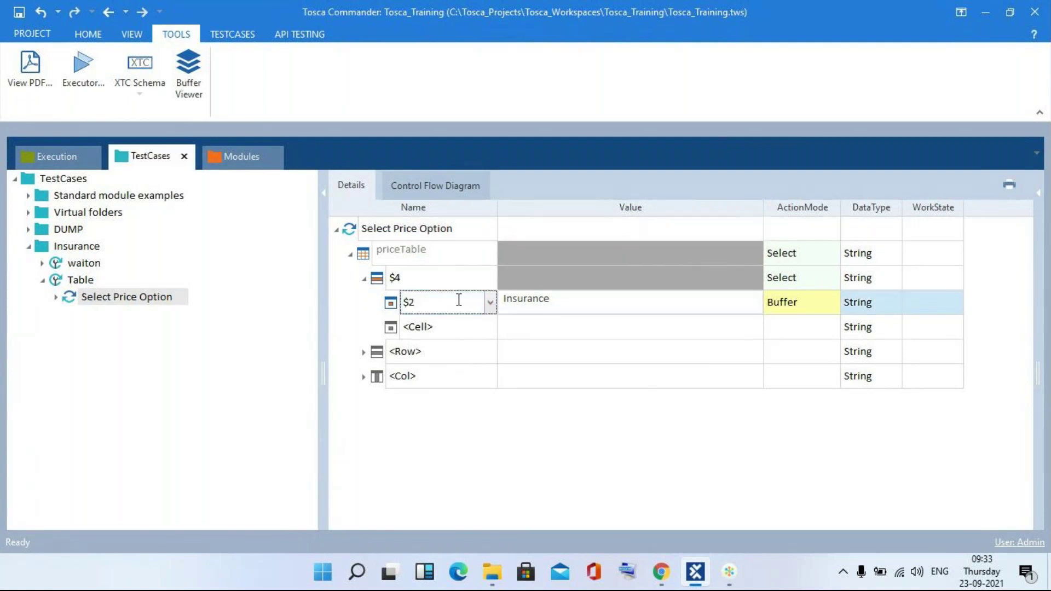
- Recheck the price page in Chrome, then run Select Price Option in ScratchBook
key(alt+Tab)
key(Escape)
key(alt+Tab)
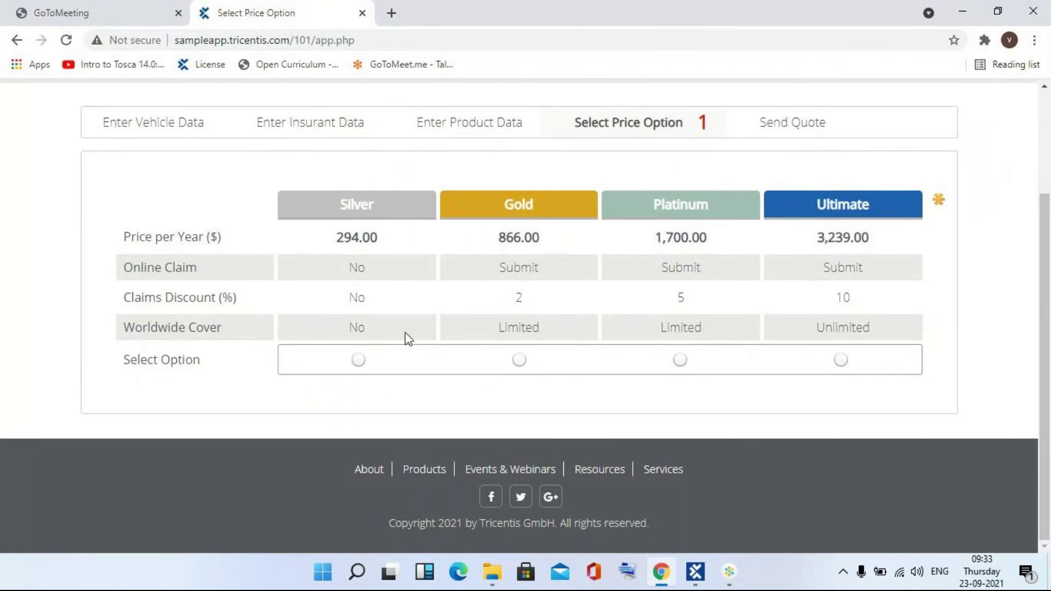
key(alt+Tab)
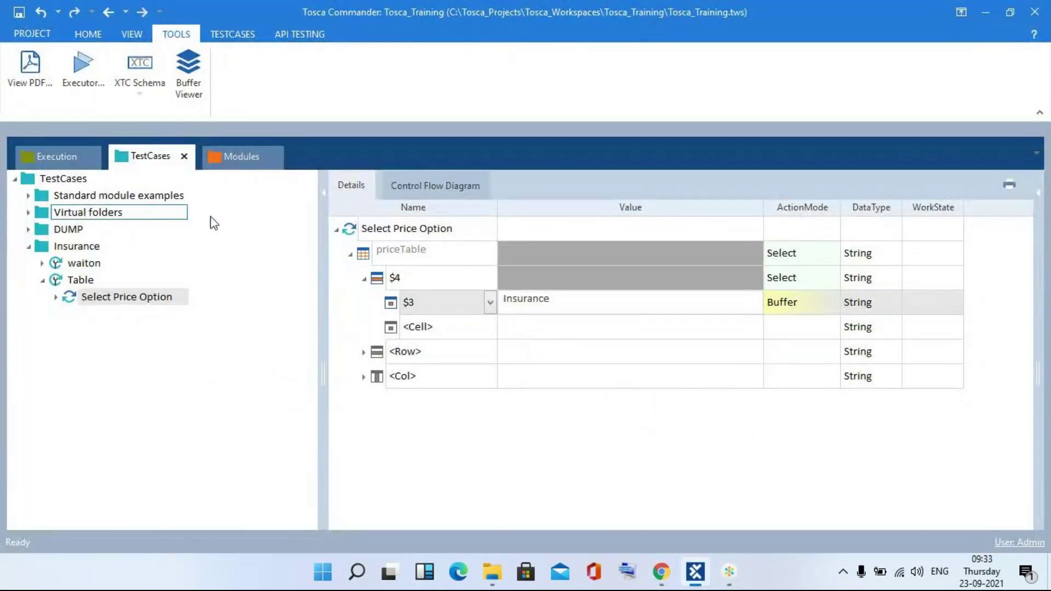
right_click(359, 229)
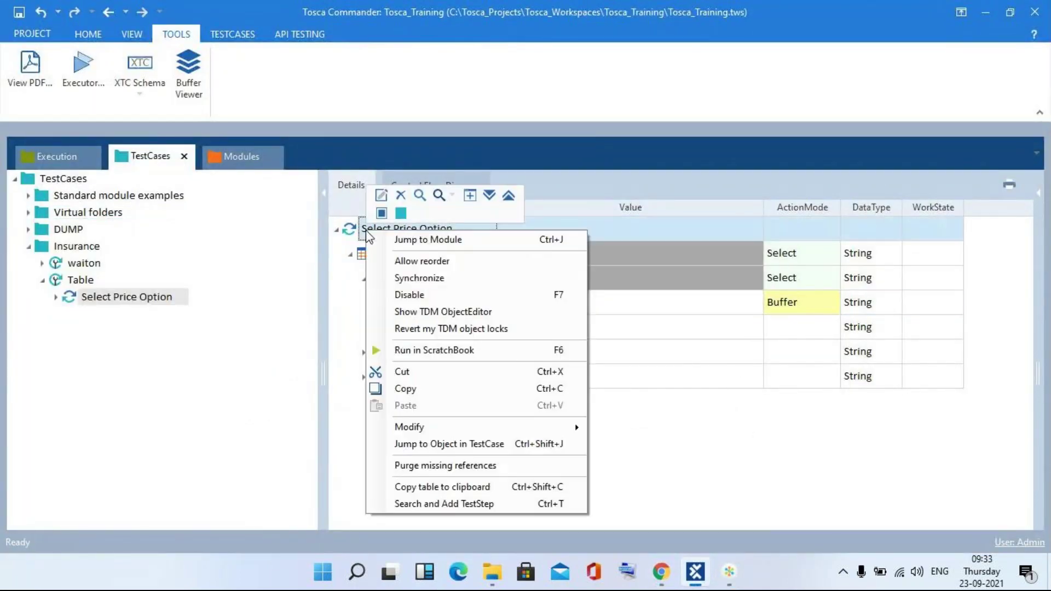
click(405, 350)
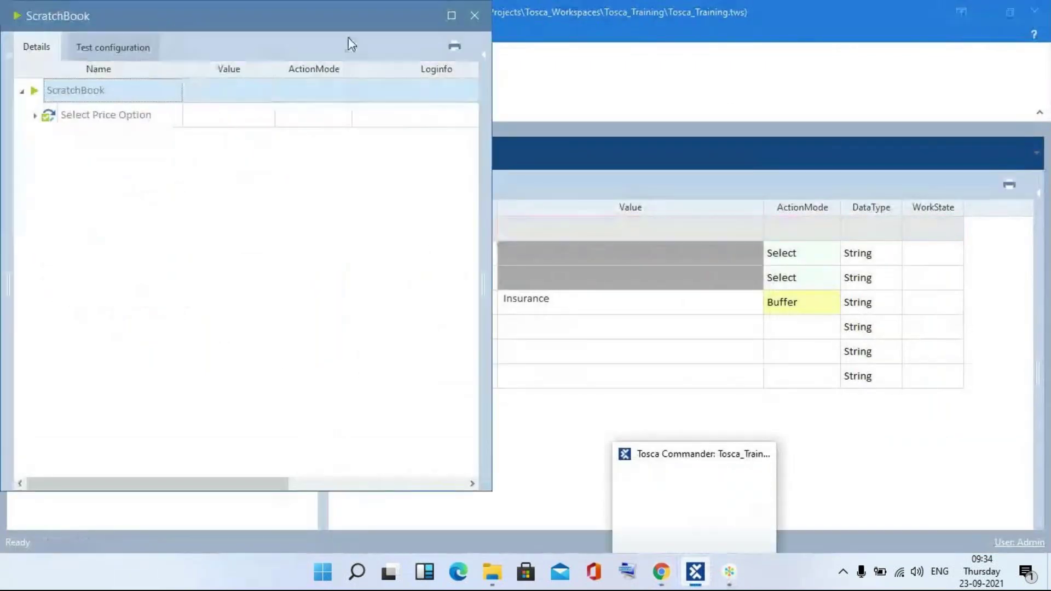
- Close ScratchBook and check in the Buffer Viewer that Insurance holds Limited
click(472, 16)
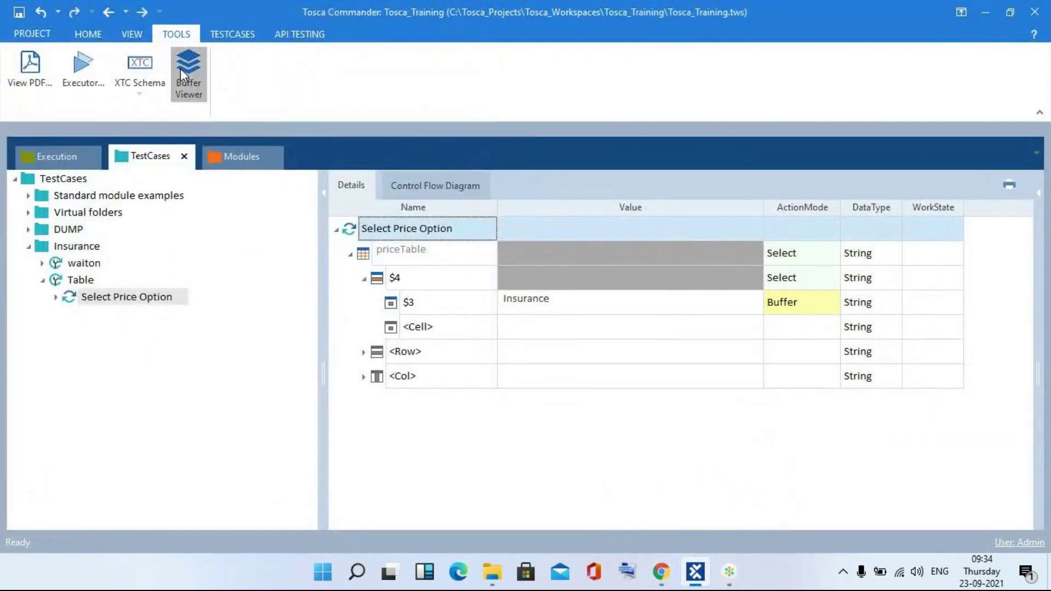
click(181, 71)
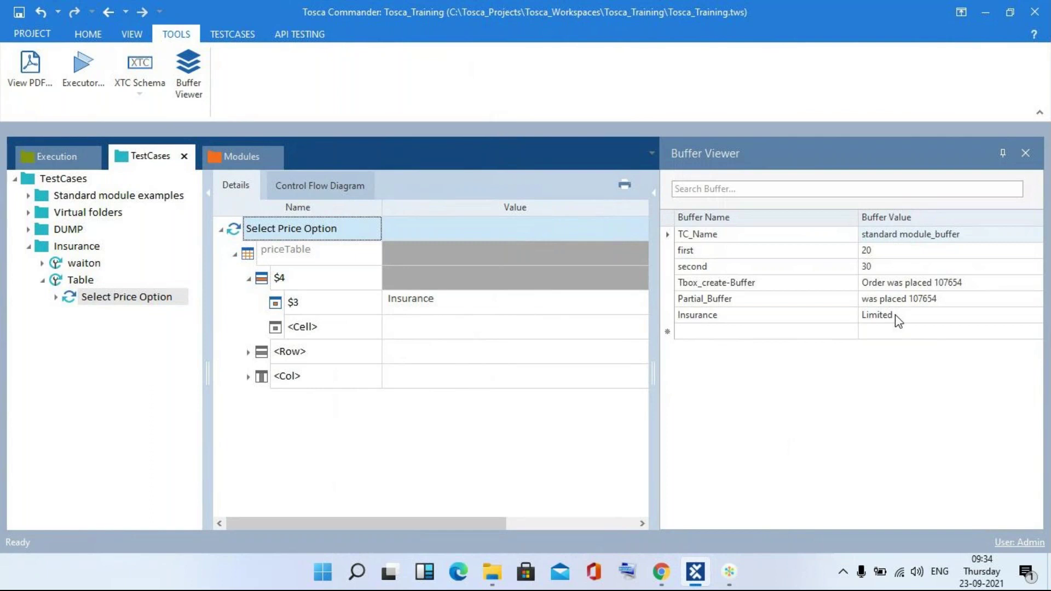
click(1027, 153)
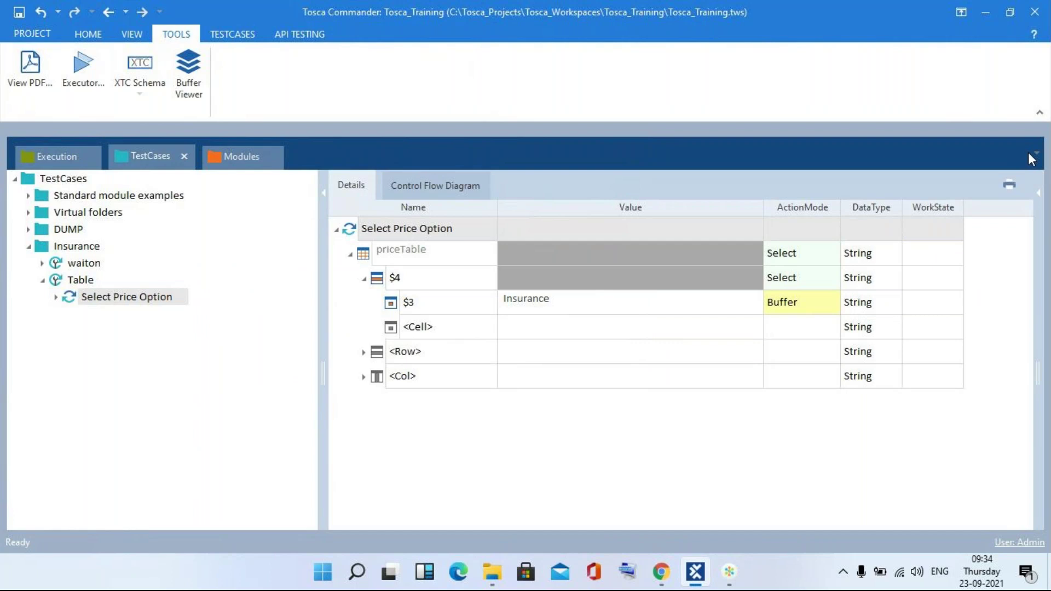
key(alt+Tab)
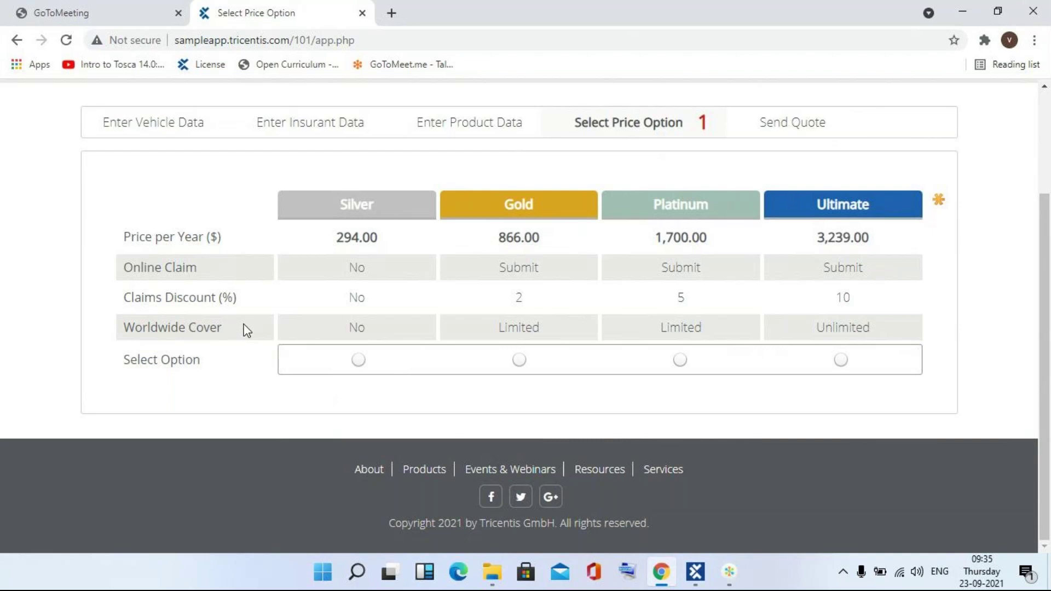
key(alt+Tab)
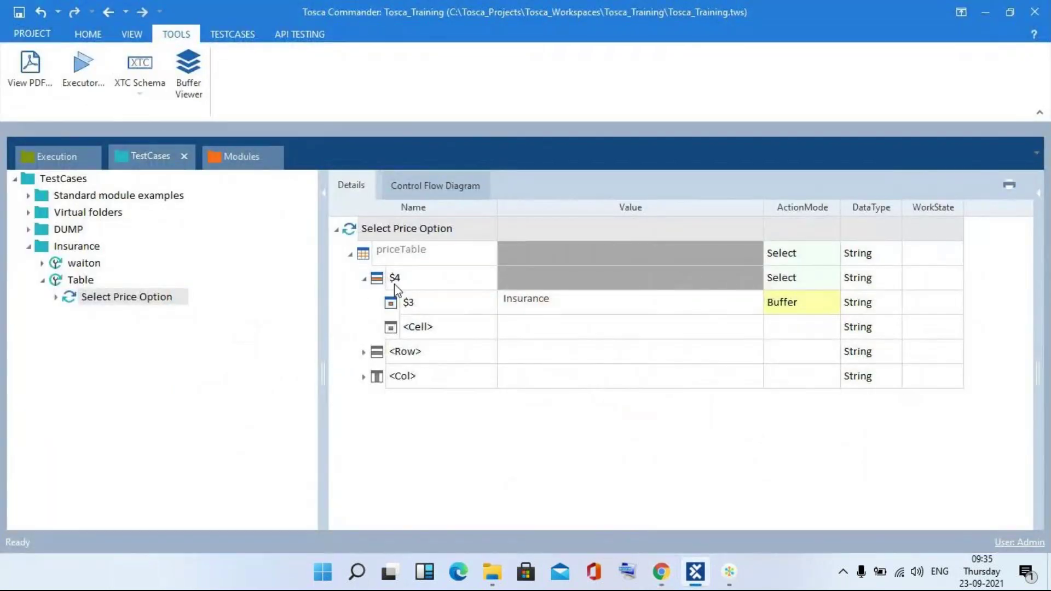
- Delete the $4 row from the priceTable
right_click(395, 280)
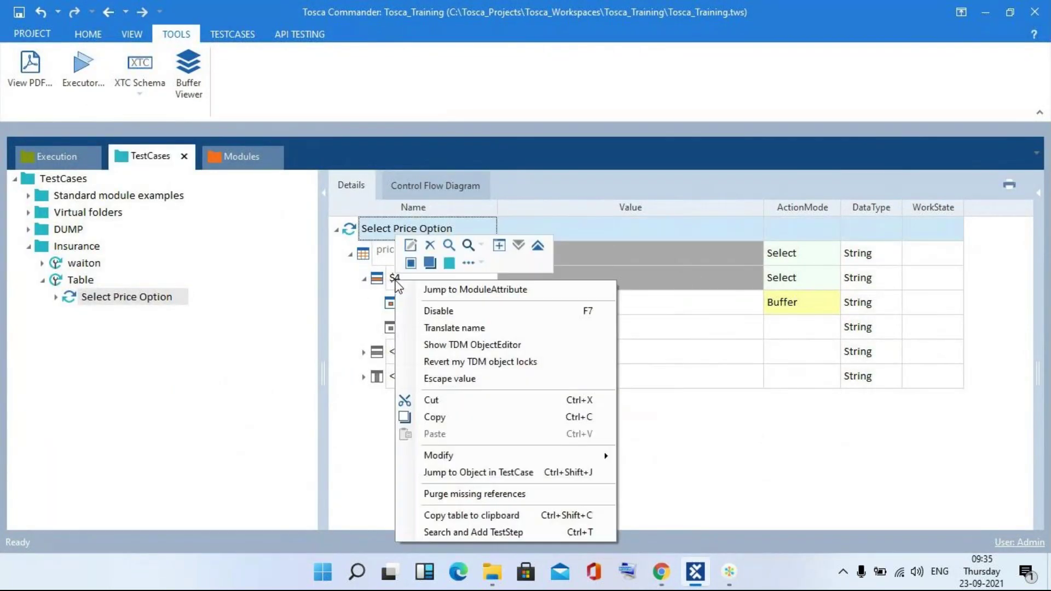
click(428, 246)
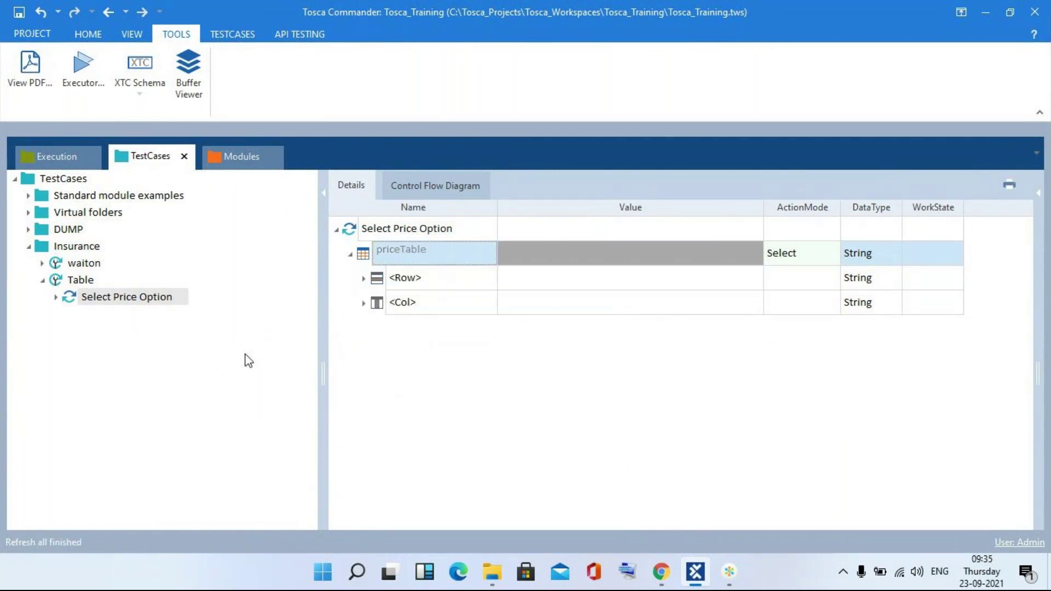
key(alt+Tab)
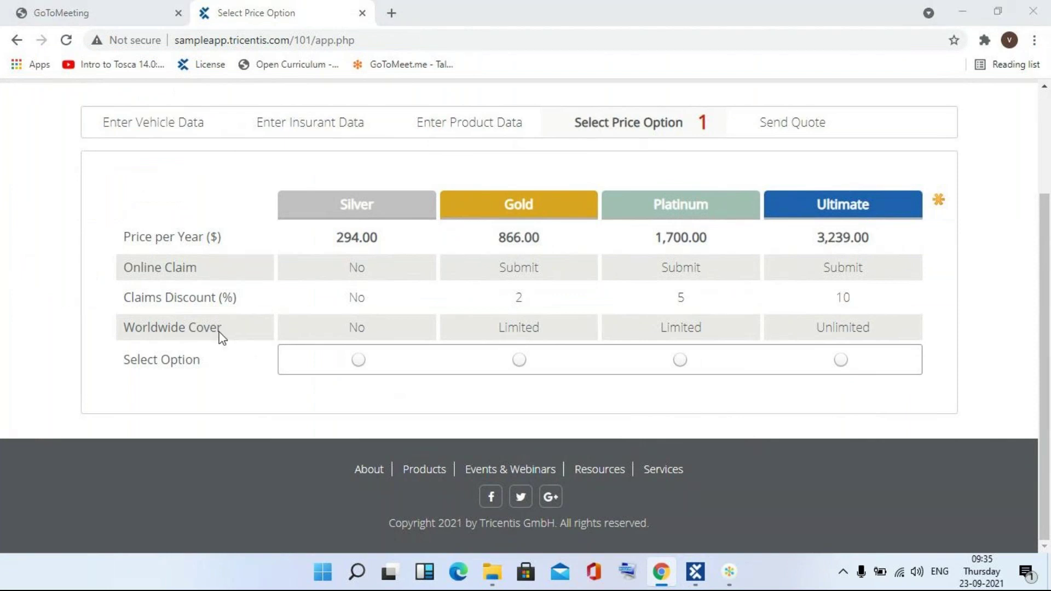
key(alt+Tab)
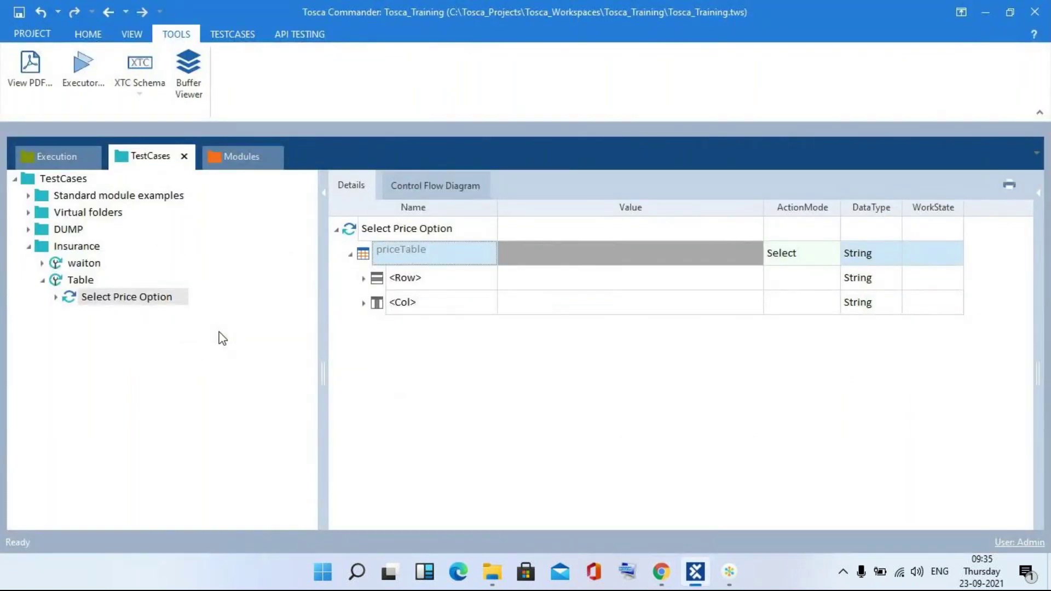
- Expand the new <Row> and set its action mode to Select
click(364, 279)
click(793, 282)
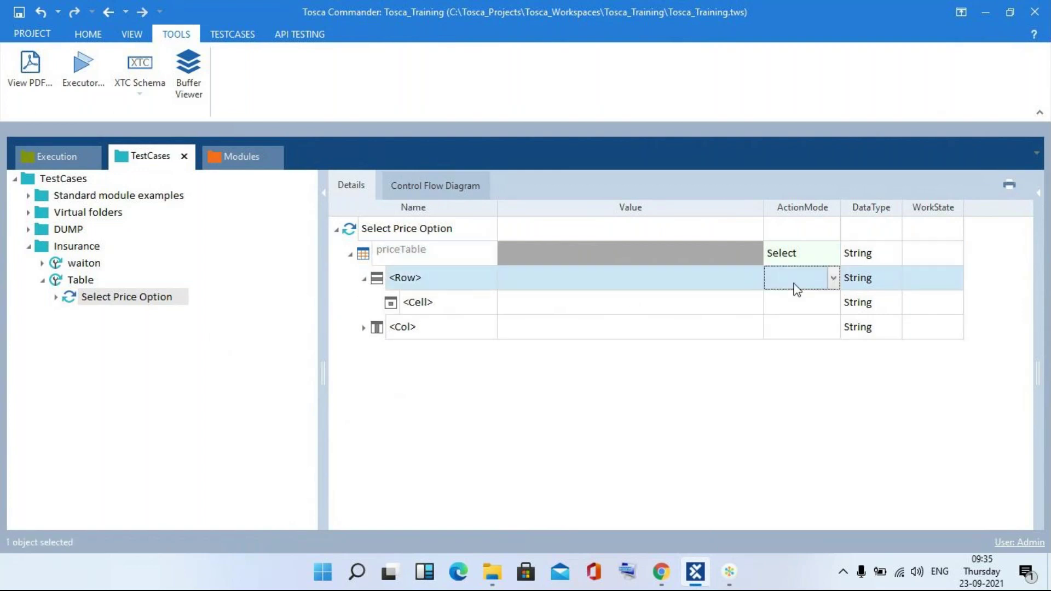
click(832, 278)
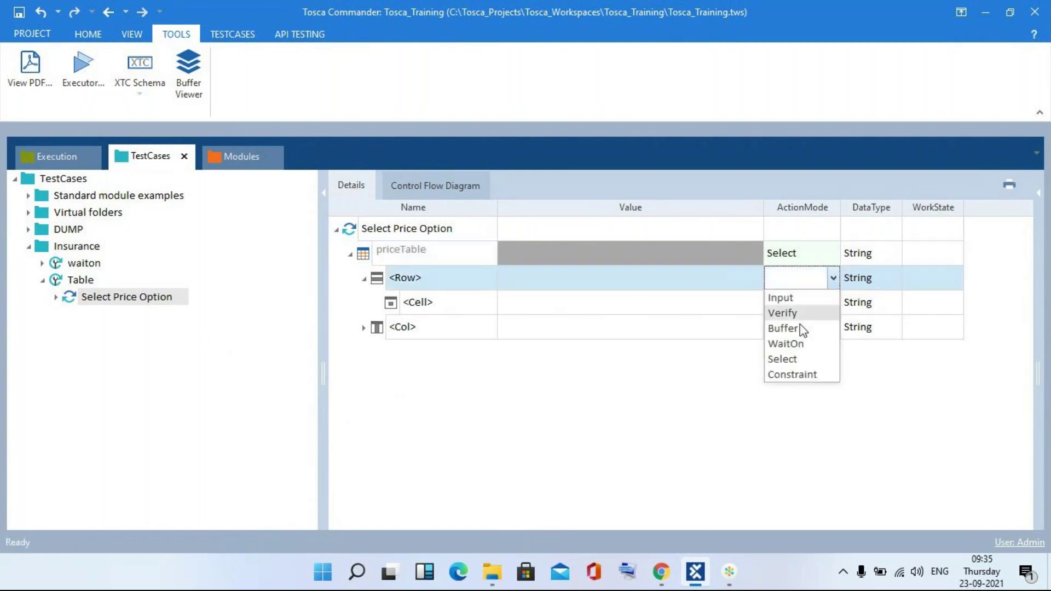
click(800, 361)
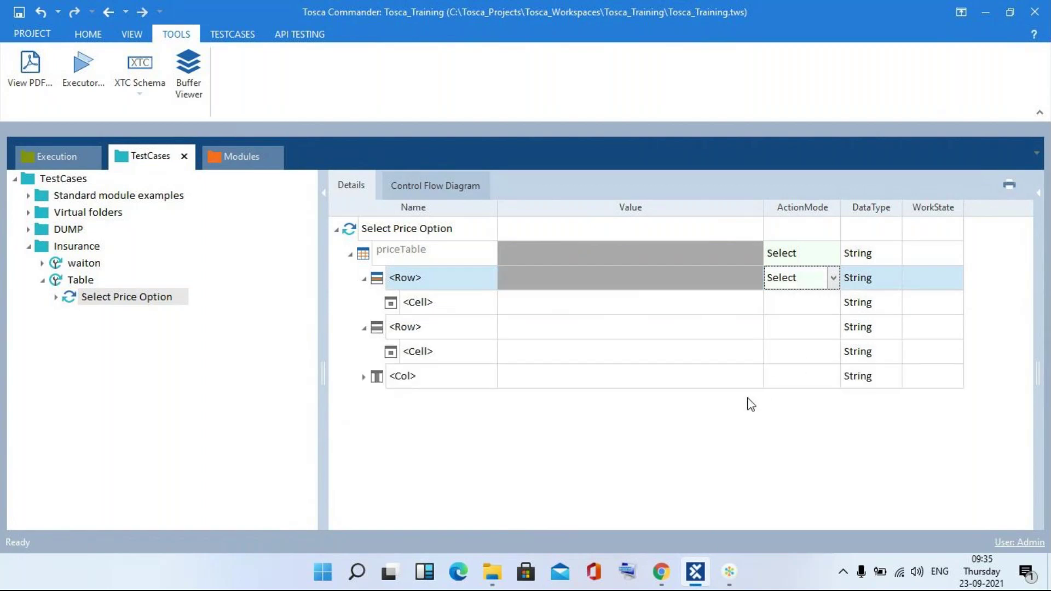
- Rename the row's <Cell> to $1
click(486, 303)
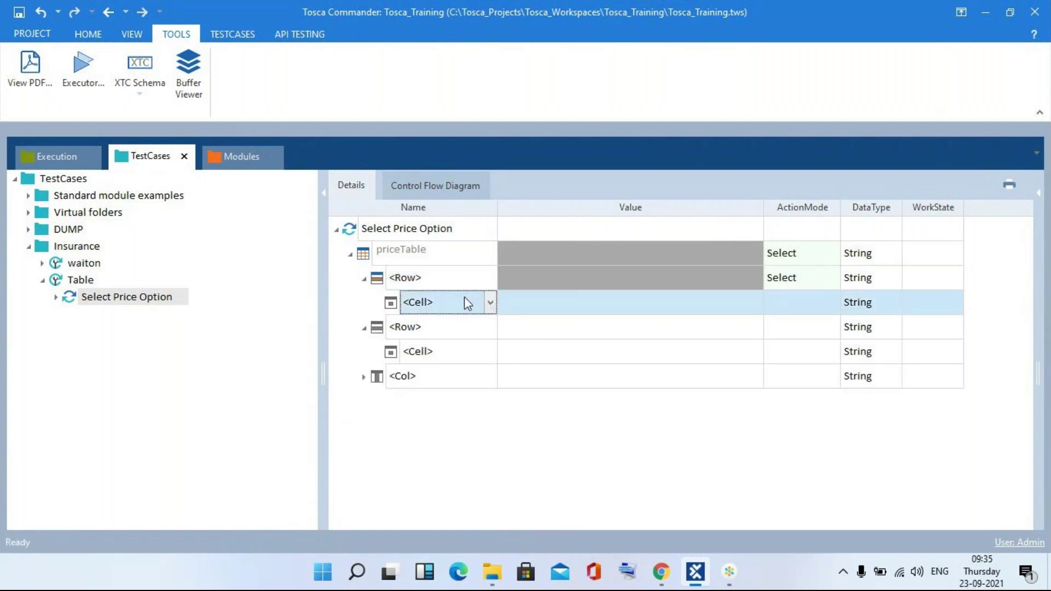
click(464, 296)
key(BackSpace)
key(BackSpace)
key(BackSpace)
key(BackSpace)
key(BackSpace)
key(BackSpace)
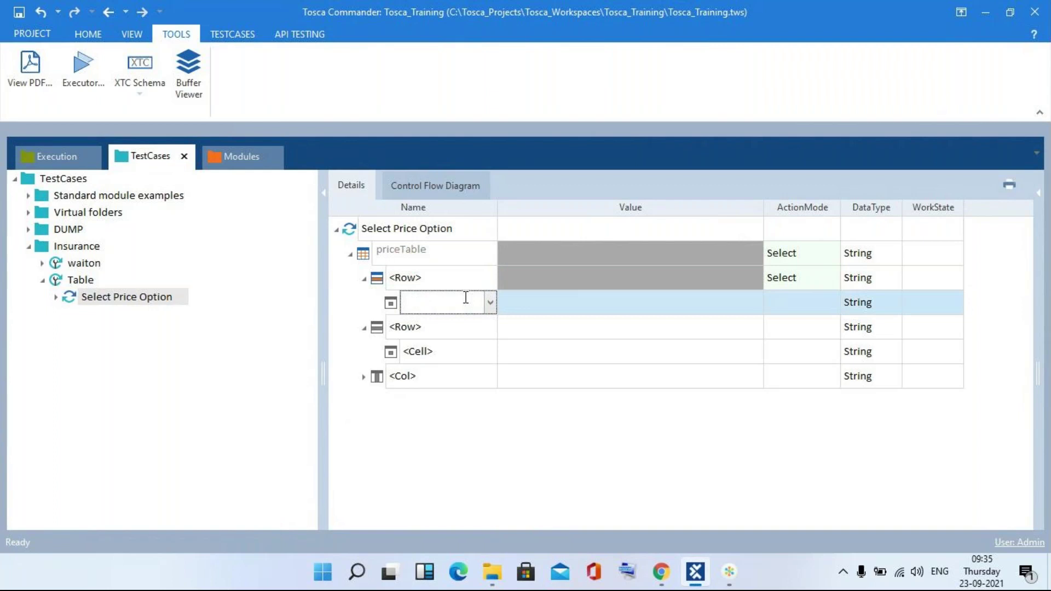
text($1)
key(Return)
key(alt+Tab)
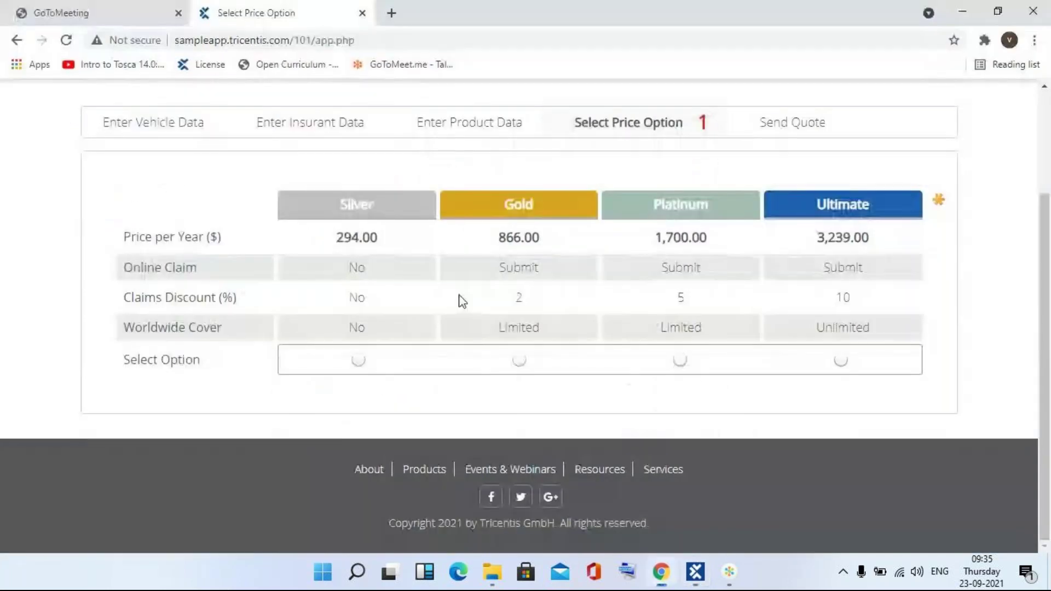
key(alt+Tab)
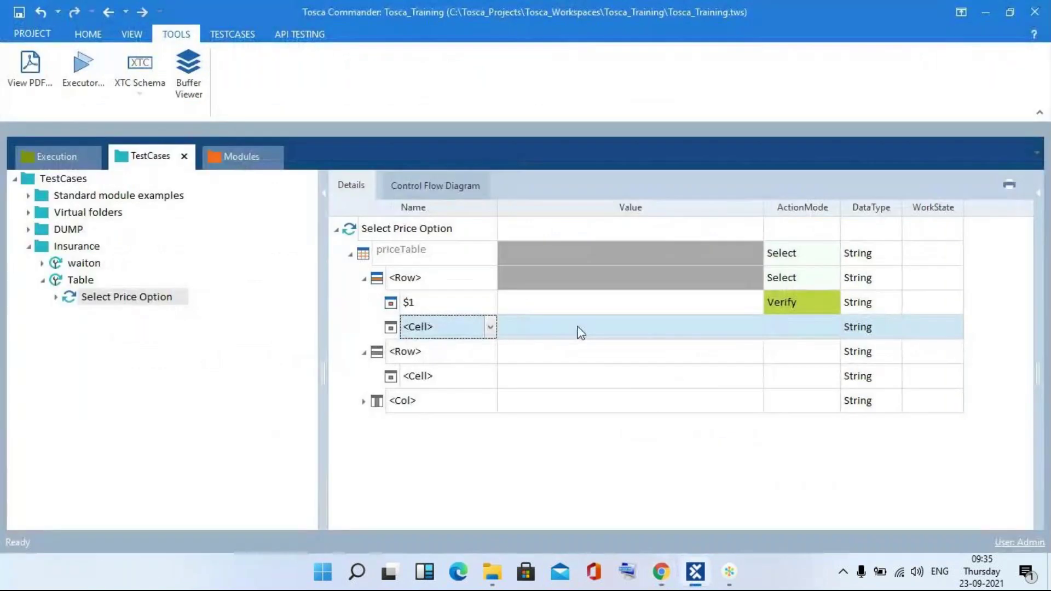
- Give the $1 cell the value Worldwide Cover with action mode Constraint
click(587, 310)
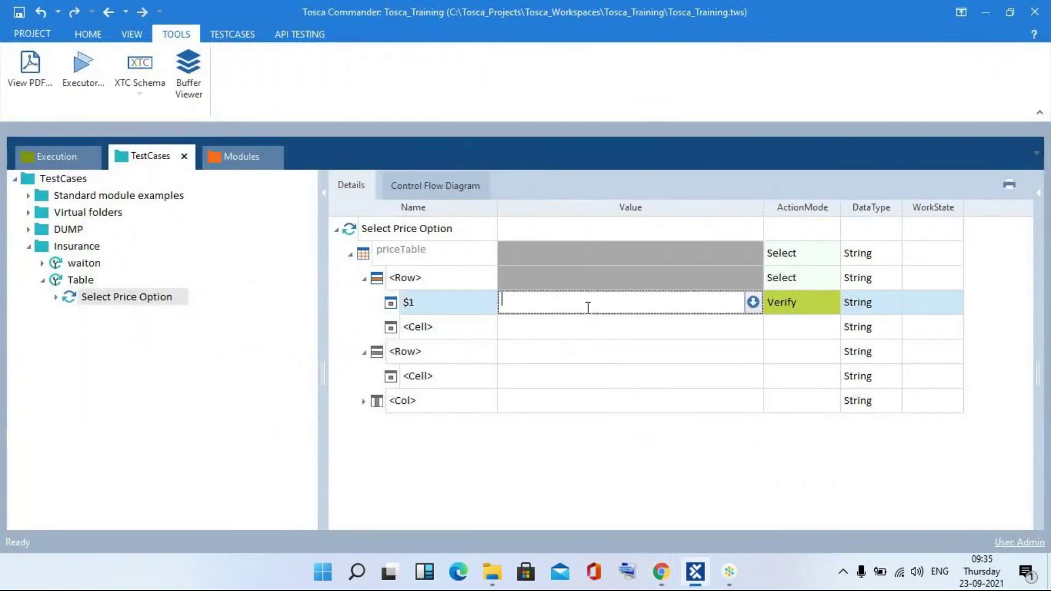
text(Worldwide Cover)
click(787, 315)
text(Constraint)
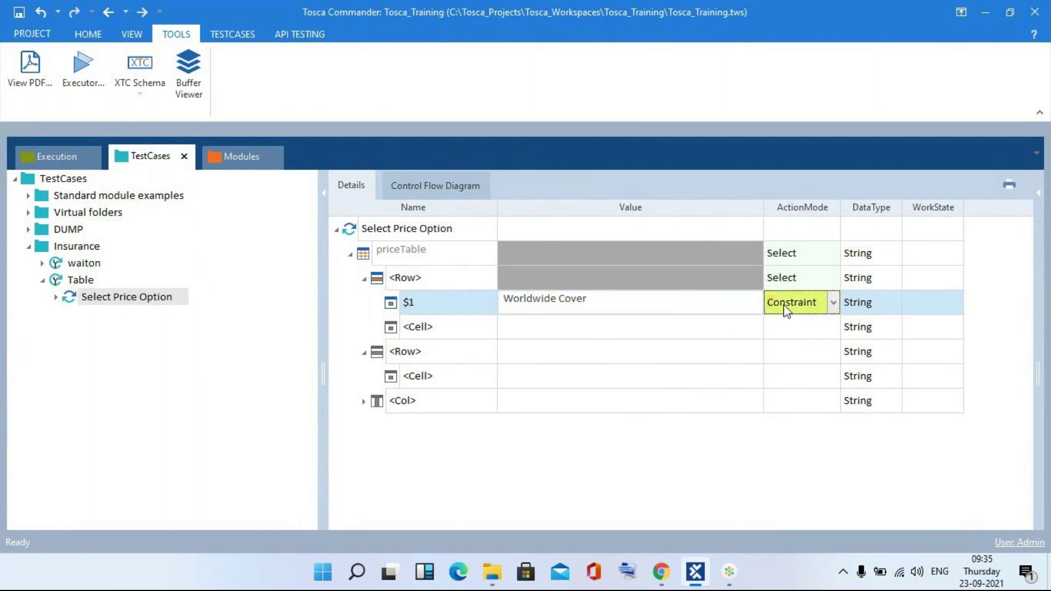
key(alt+Tab)
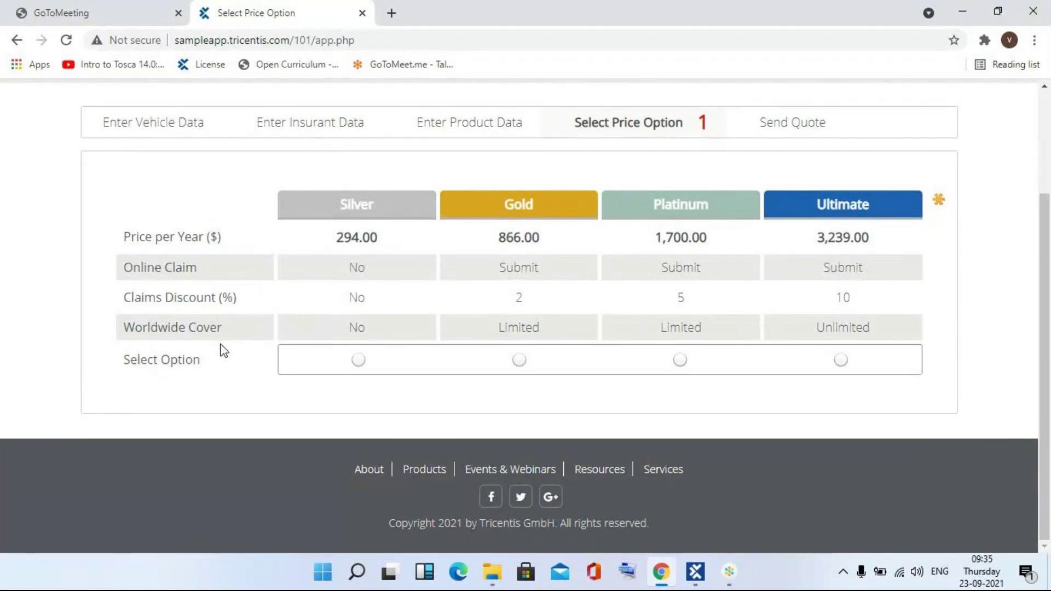
key(alt+Tab)
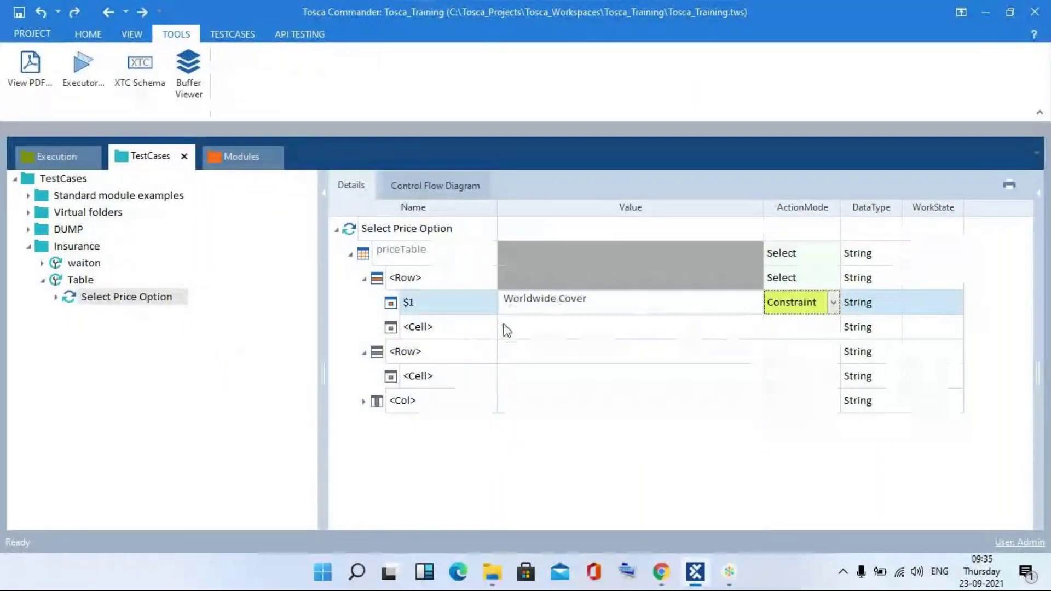
click(492, 328)
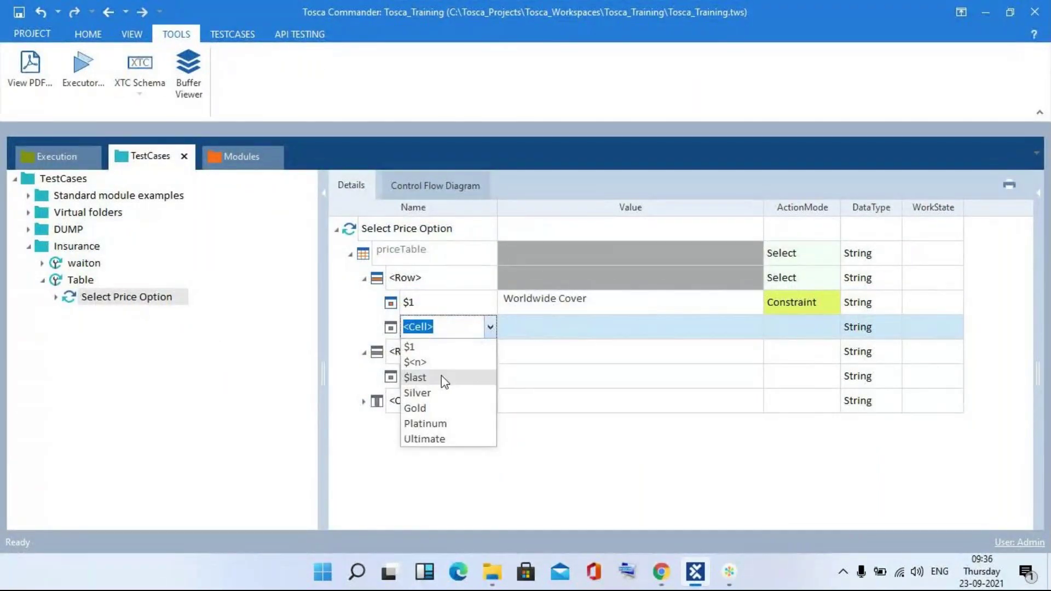
- Name the new cell $3
text(<)
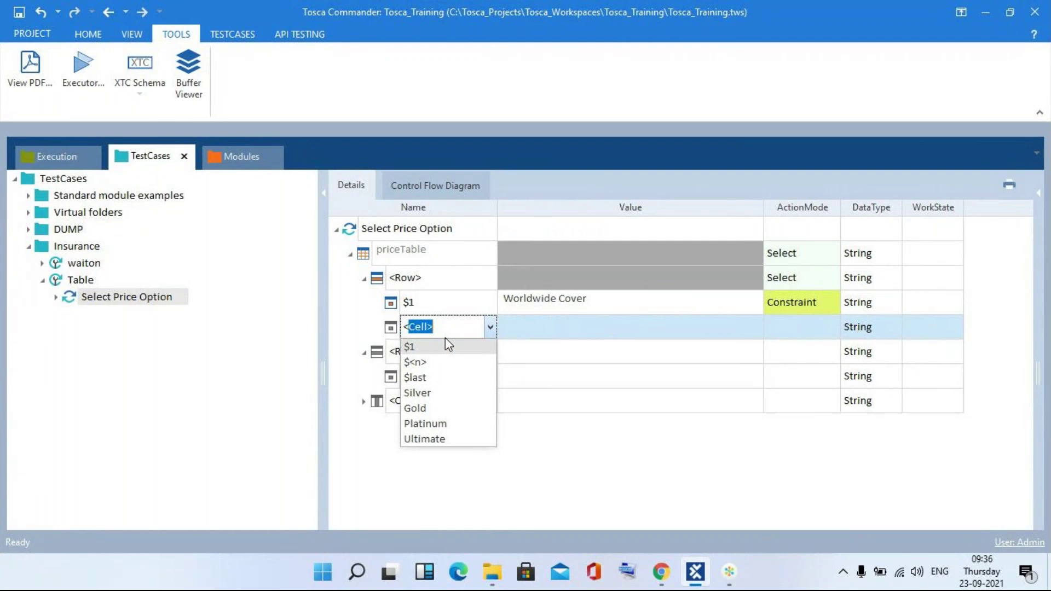
key(BackSpace)
text($3)
click(561, 327)
- Set the $3 value to {click}, correcting the initial typo
click(561, 327)
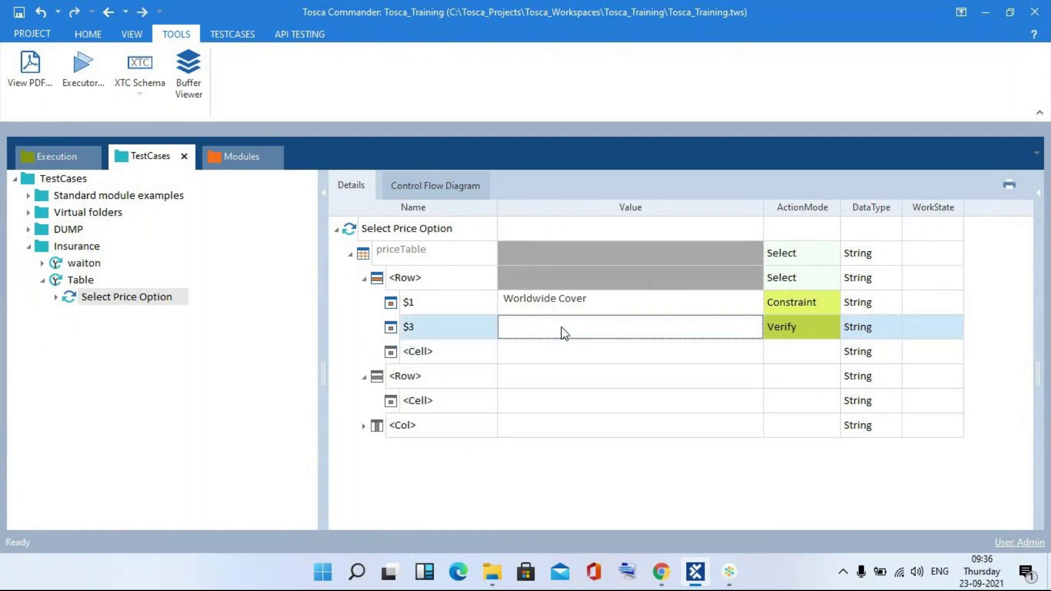
text({c)
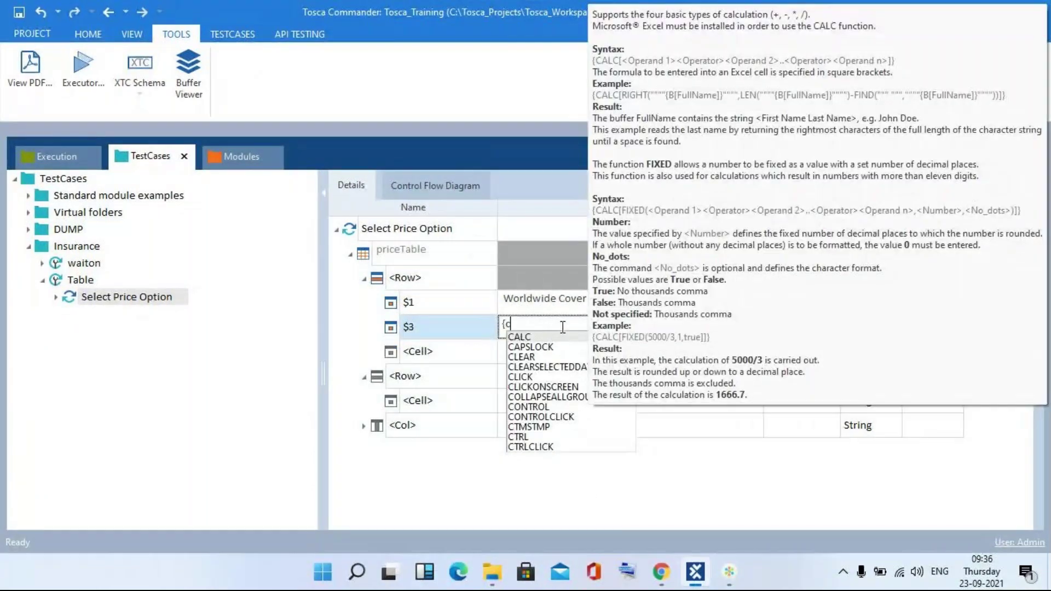
text(ick})
key(Return)
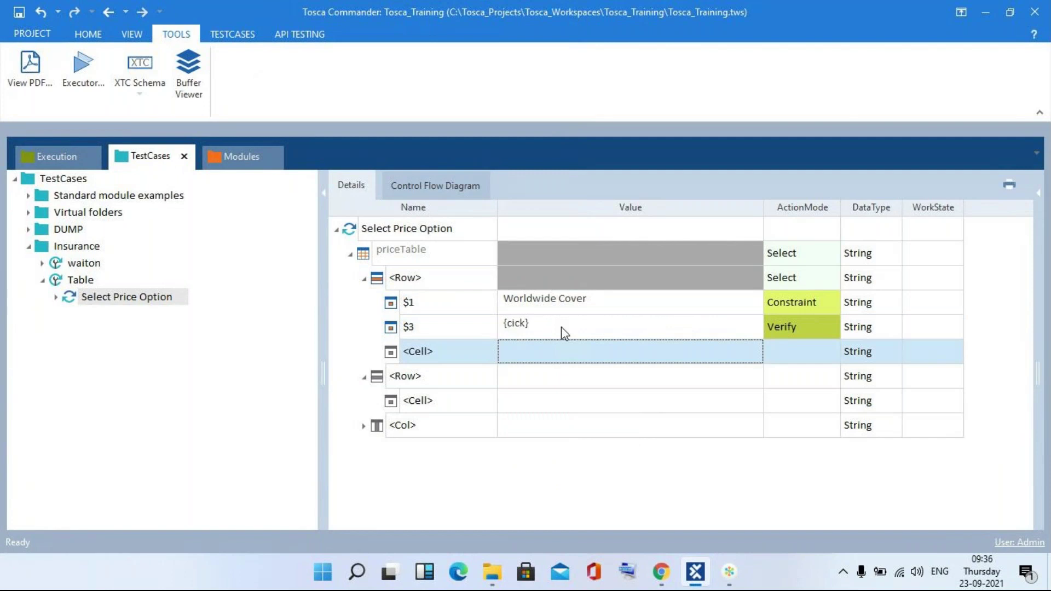
click(553, 327)
key(BackSpace)
key(BackSpace)
key(BackSpace)
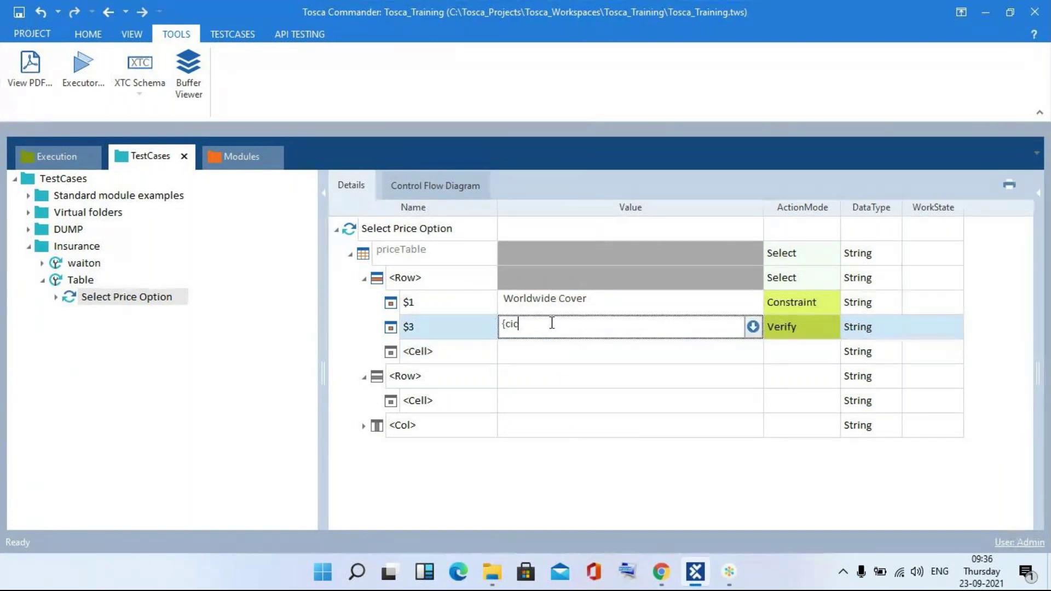
key(BackSpace)
text(lick})
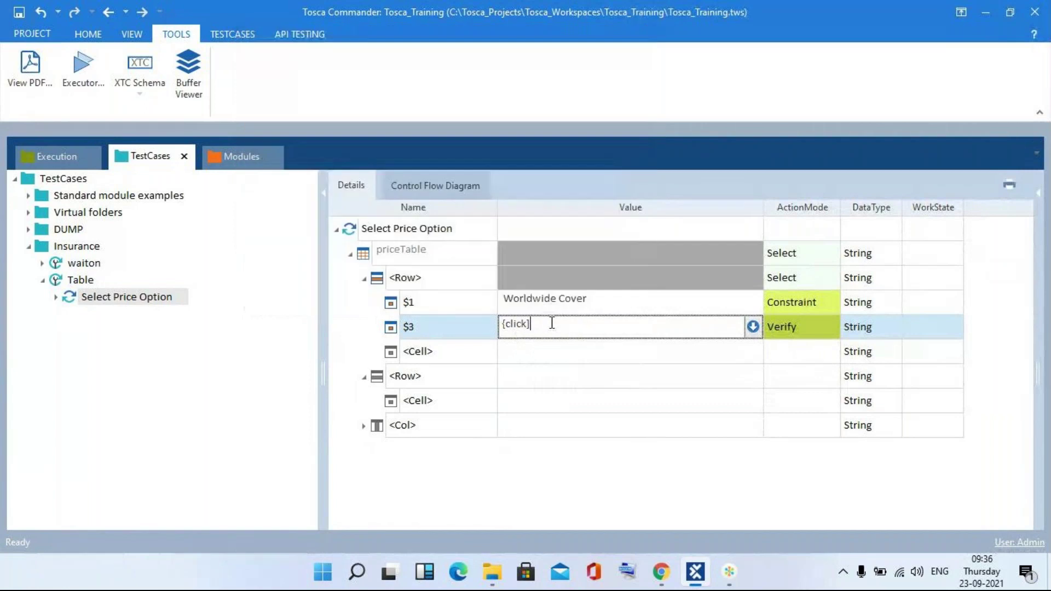
key(Return)
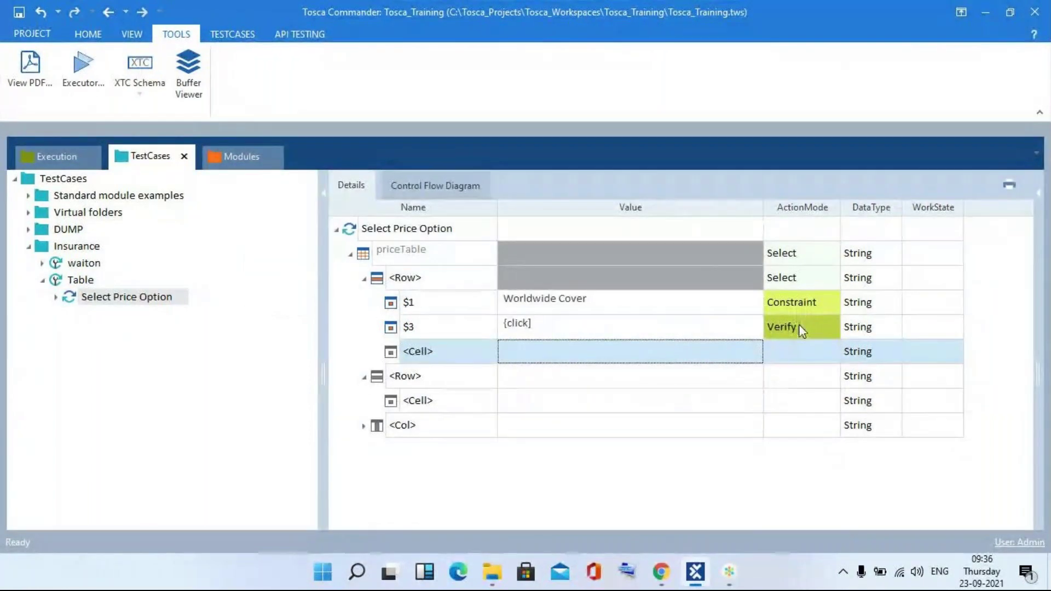
- Set the $3 action mode to Input and check the sample app in Chrome
click(800, 328)
text(Input)
key(Return)
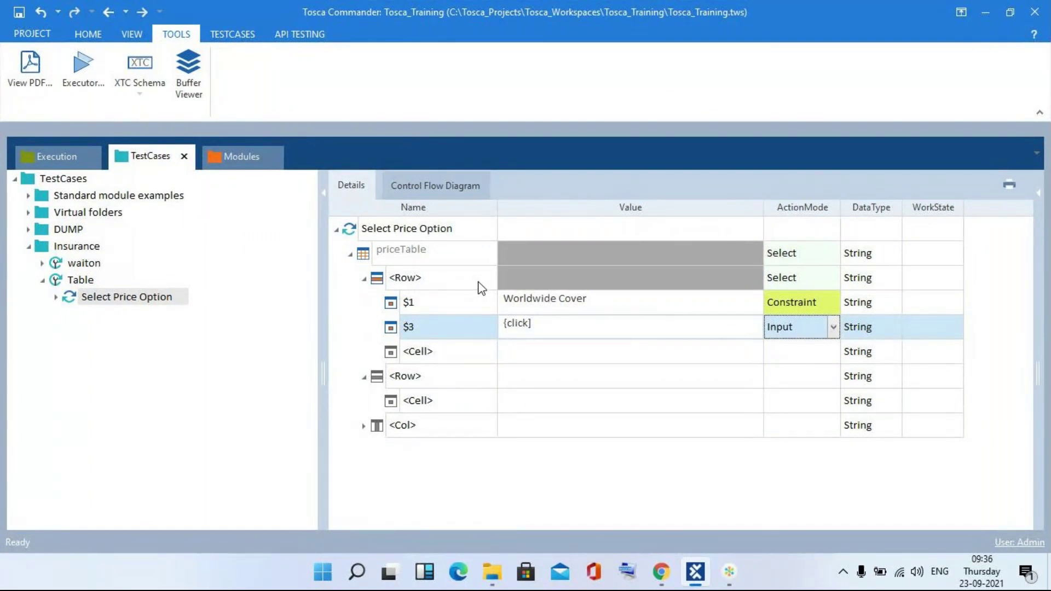
key(alt+Tab)
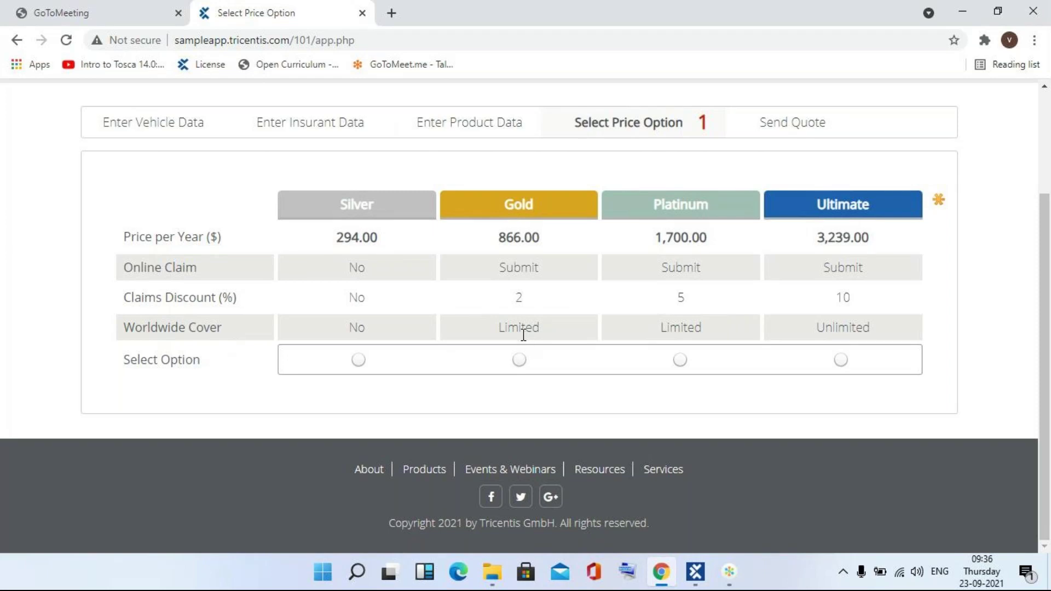
key(alt+Tab)
- Run Select Price Option in ScratchBook and view the run
right_click(361, 231)
click(415, 346)
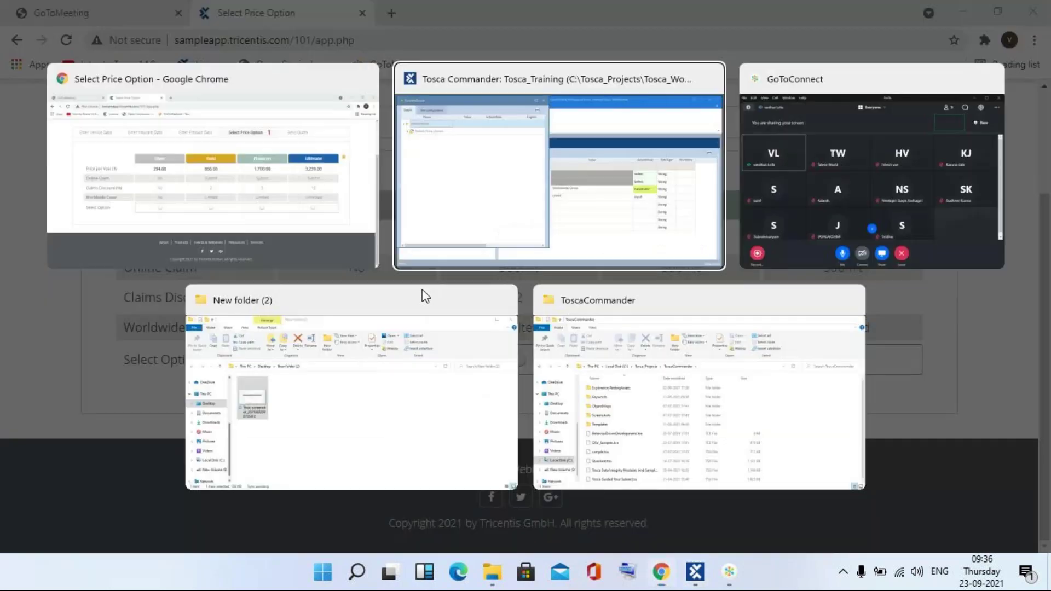
key(alt+Tab)
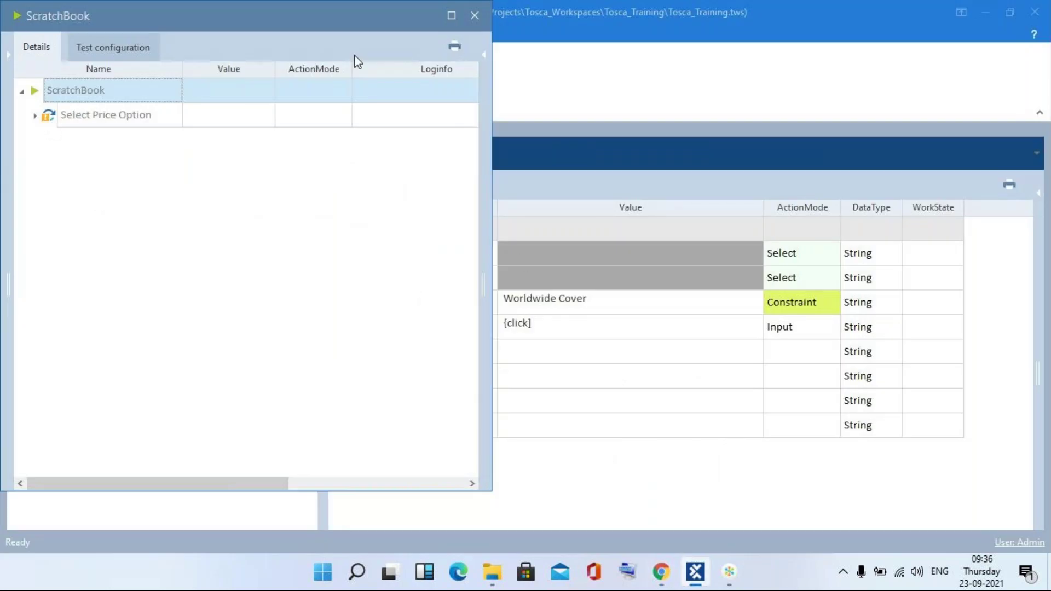
- Close ScratchBook and fix the $3 value's closing bracket so it becomes a CLICK token
click(474, 15)
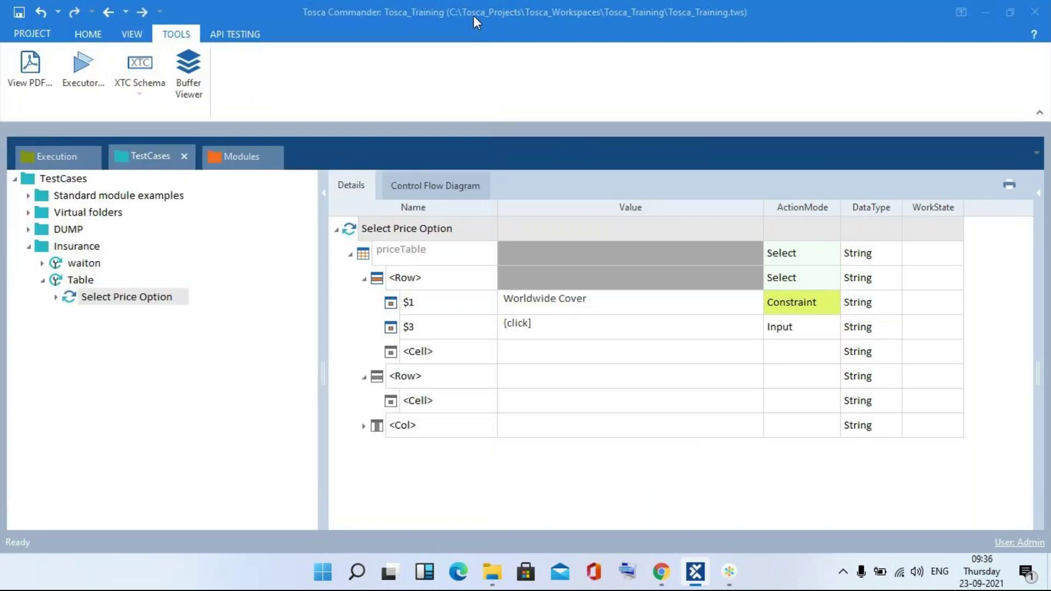
click(563, 328)
click(563, 328)
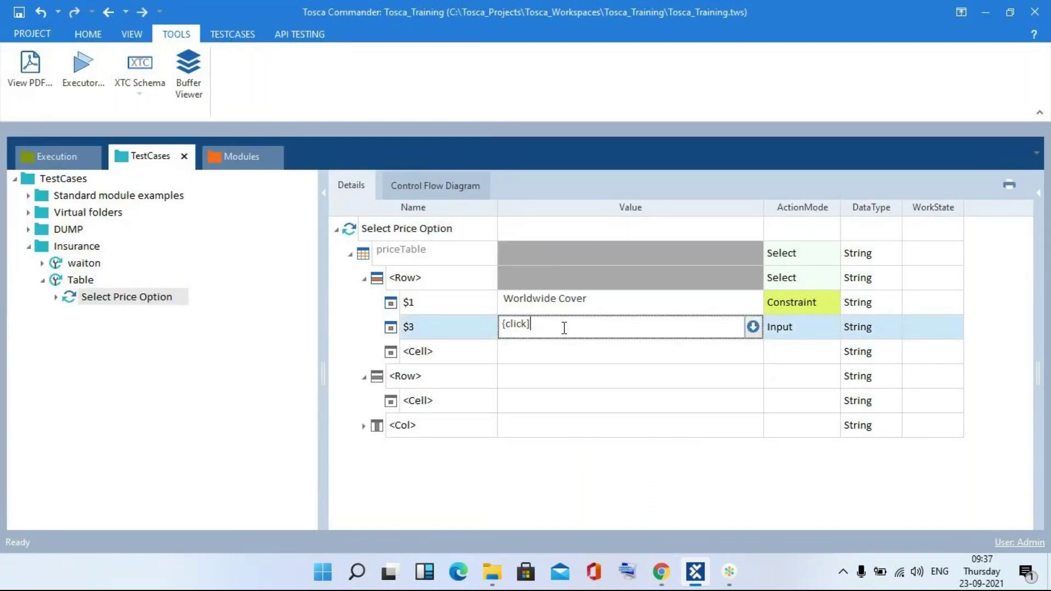
key(BackSpace)
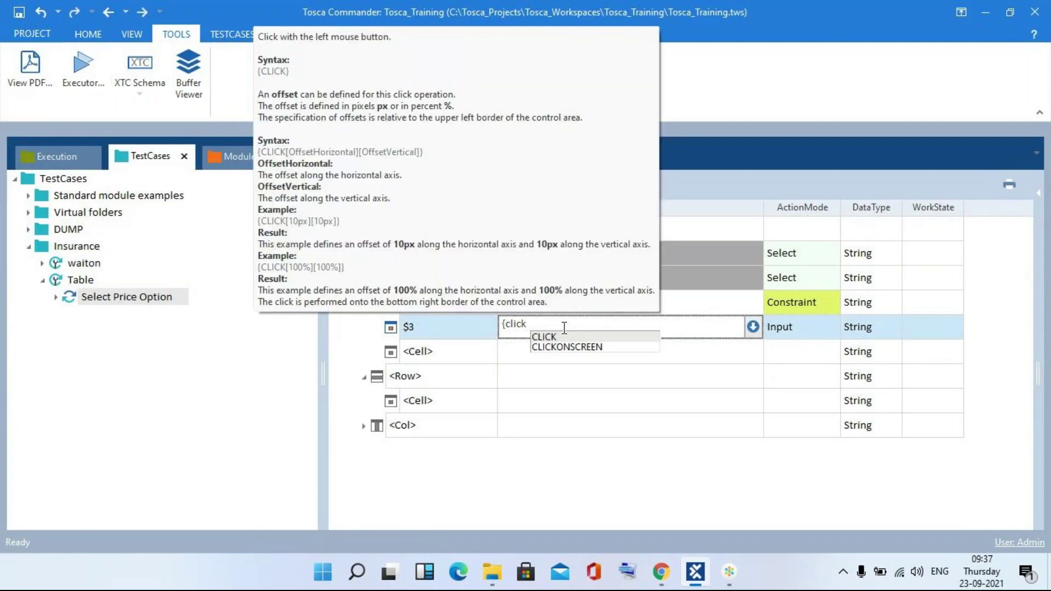
text(})
click(538, 461)
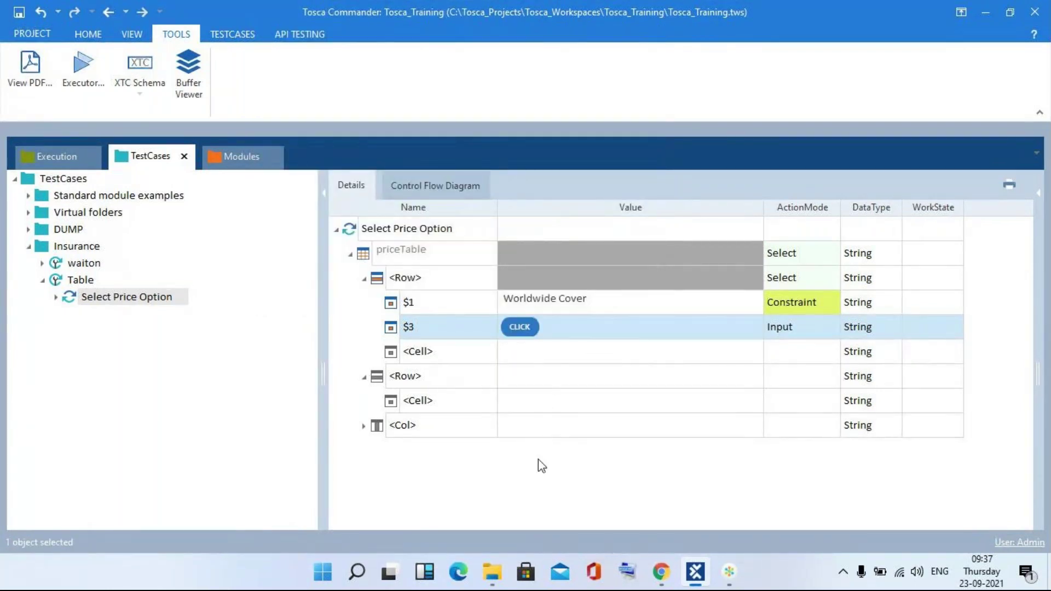
- Rerun the test case in ScratchBook, close it, and check the sample app
right_click(421, 233)
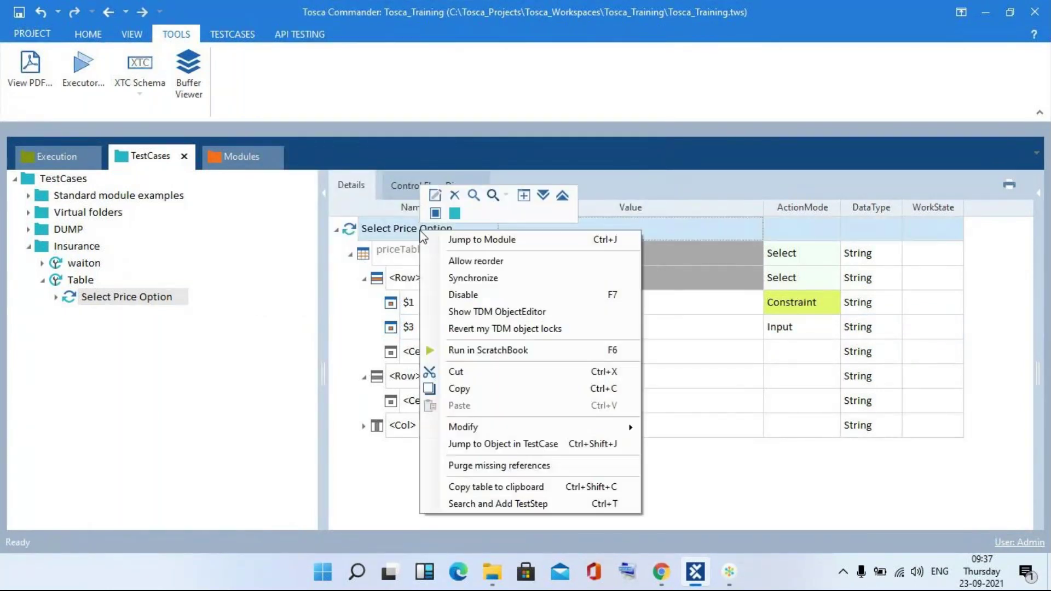
click(469, 350)
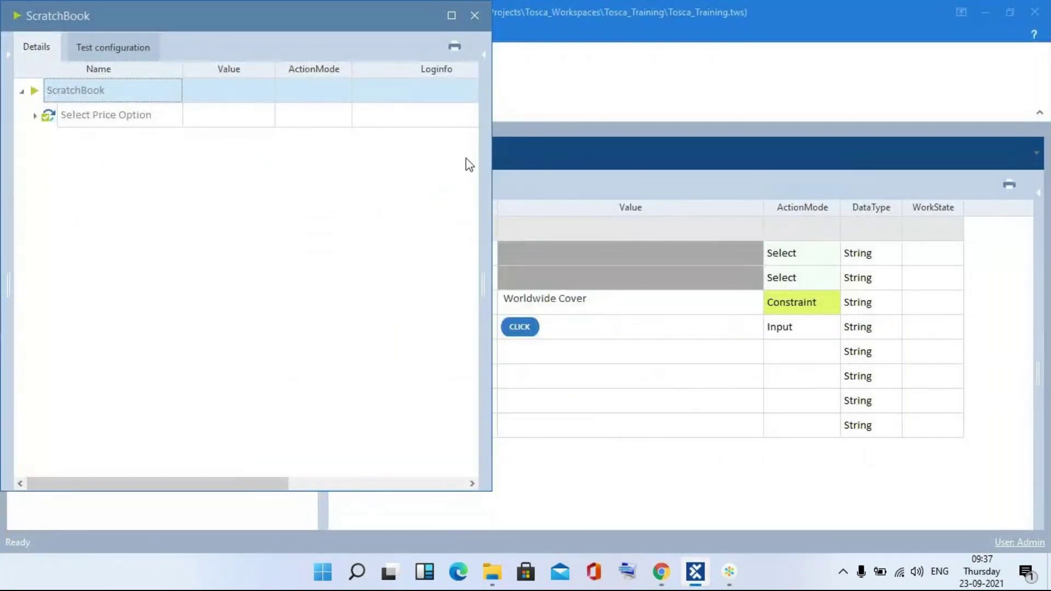
click(473, 22)
key(alt+Tab)
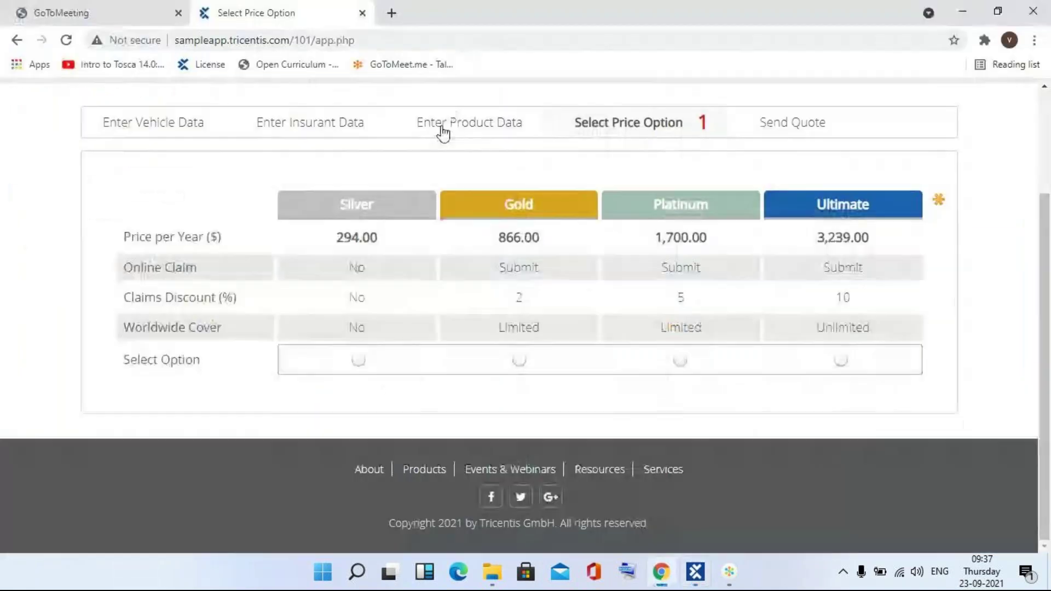
key(alt+Tab)
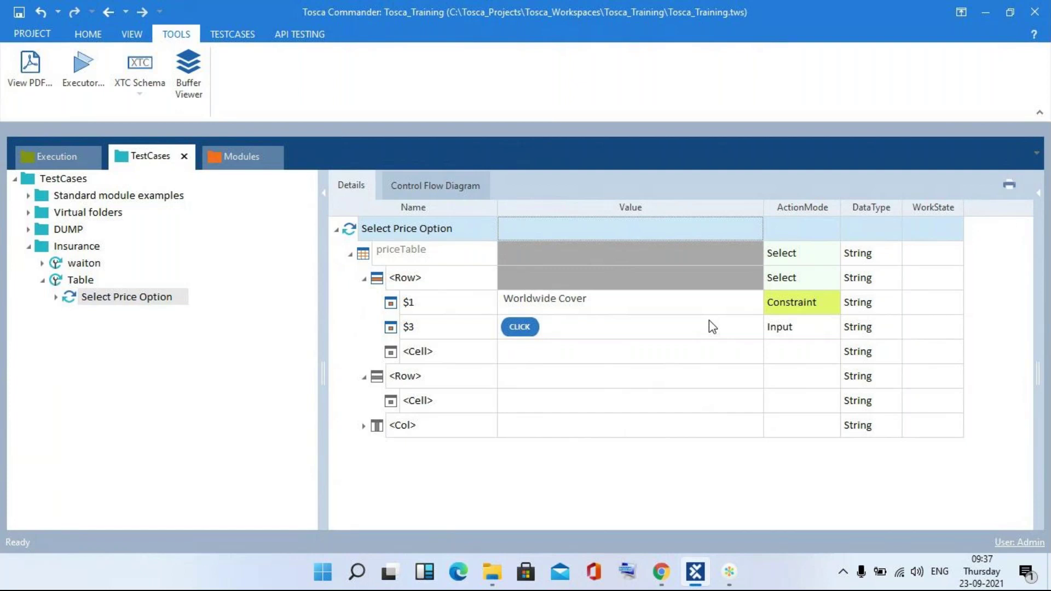
- Change the $1 constraint value to Worldwide Covering
click(712, 326)
drag(710, 326, 679, 315)
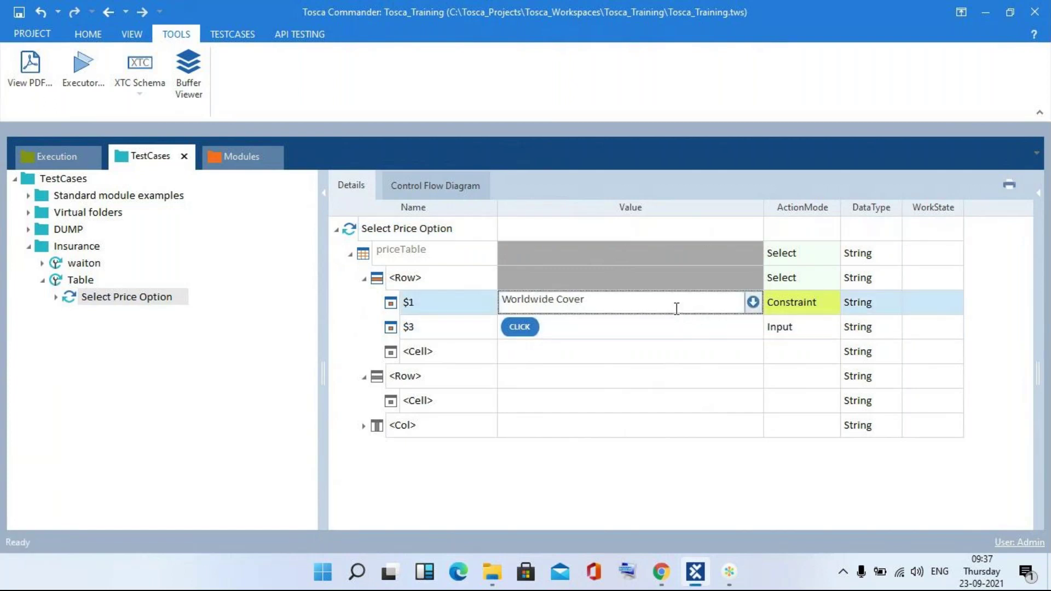
text(ing)
click(522, 484)
- Rerun in ScratchBook, read the 'Row not found' log under priceTable, and close ScratchBook
right_click(446, 232)
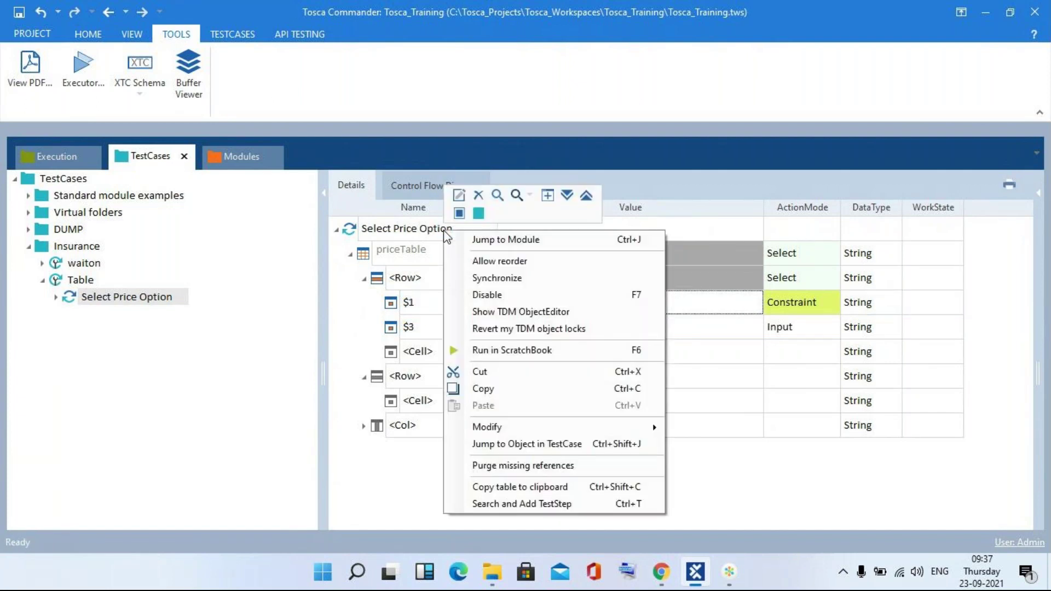
click(496, 351)
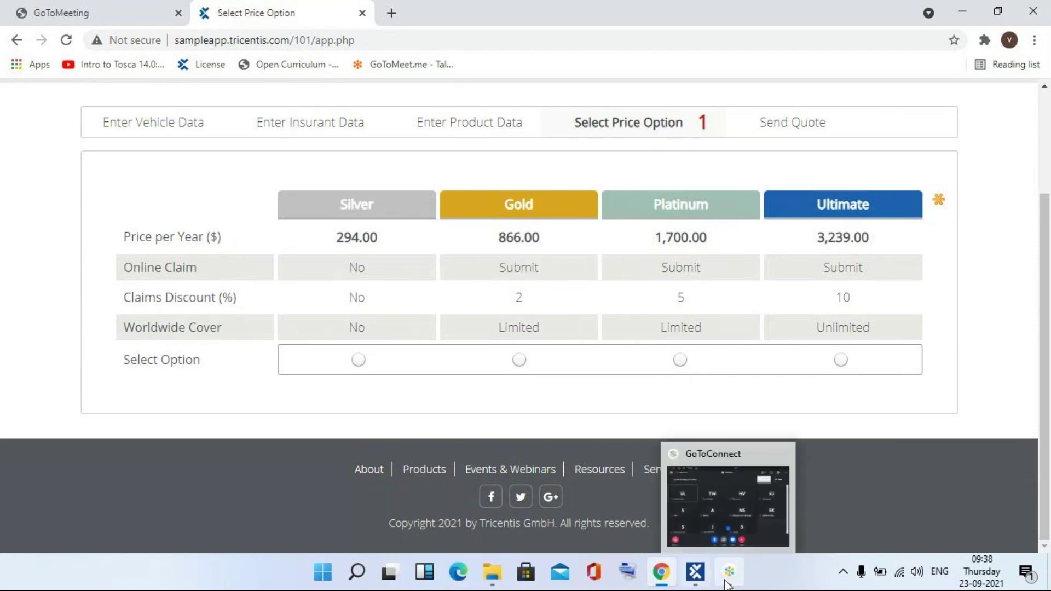
click(698, 576)
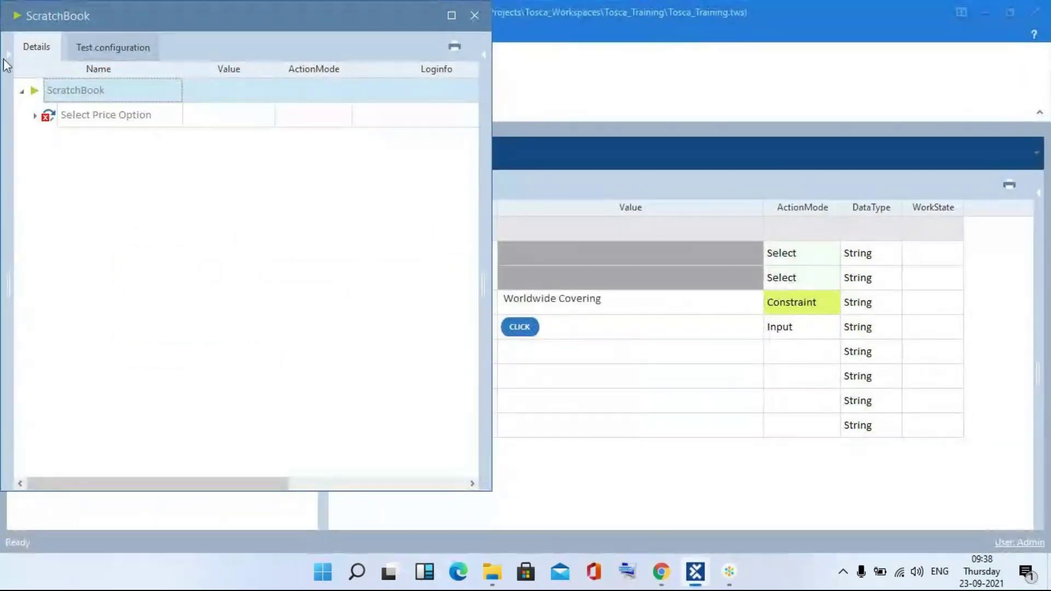
click(36, 116)
click(49, 141)
click(441, 170)
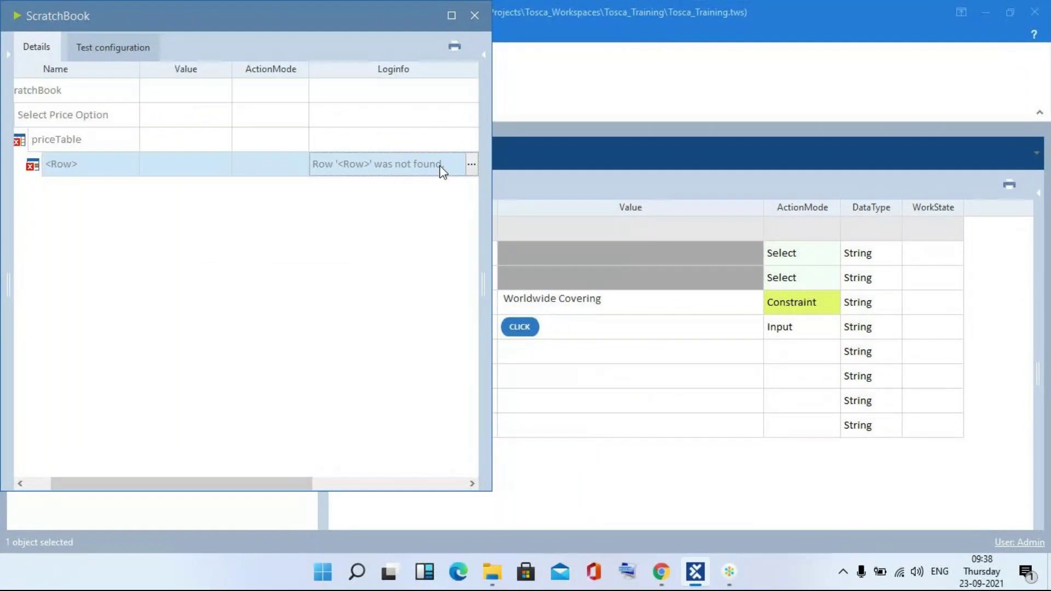
click(471, 165)
click(475, 14)
click(476, 18)
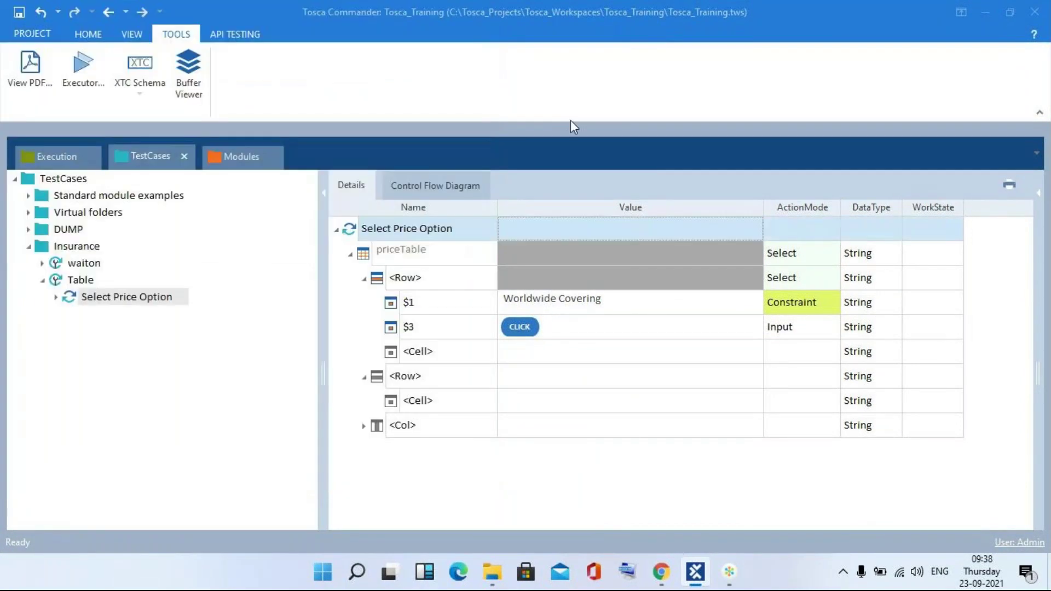
- Revert the $1 value to Worldwide Cover, rerun in ScratchBook, and close the results
click(652, 299)
key(BackSpace)
key(BackSpace)
key(BackSpace)
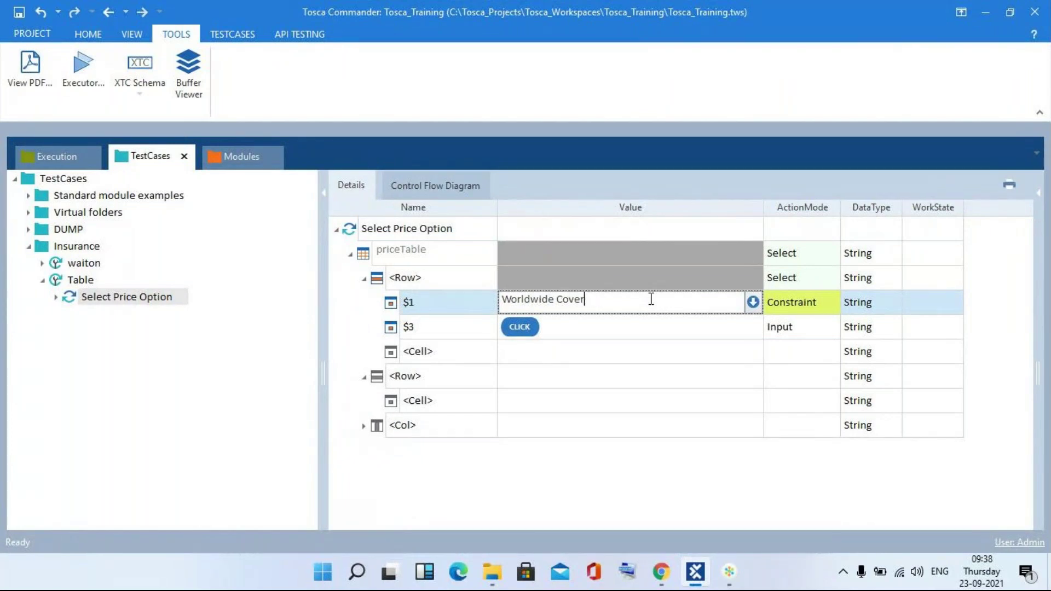
right_click(409, 233)
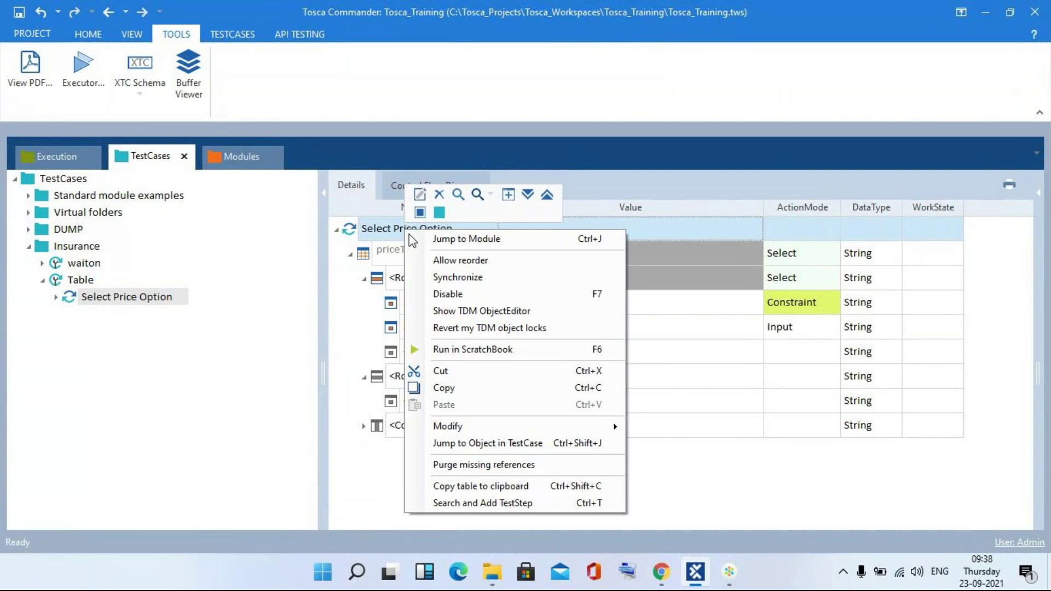
click(450, 349)
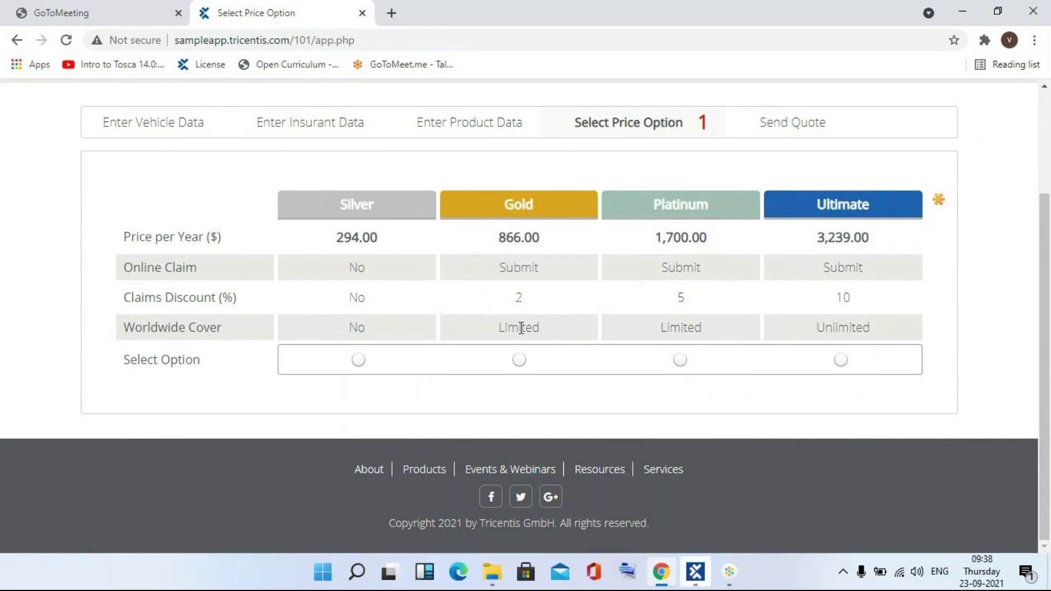
click(696, 572)
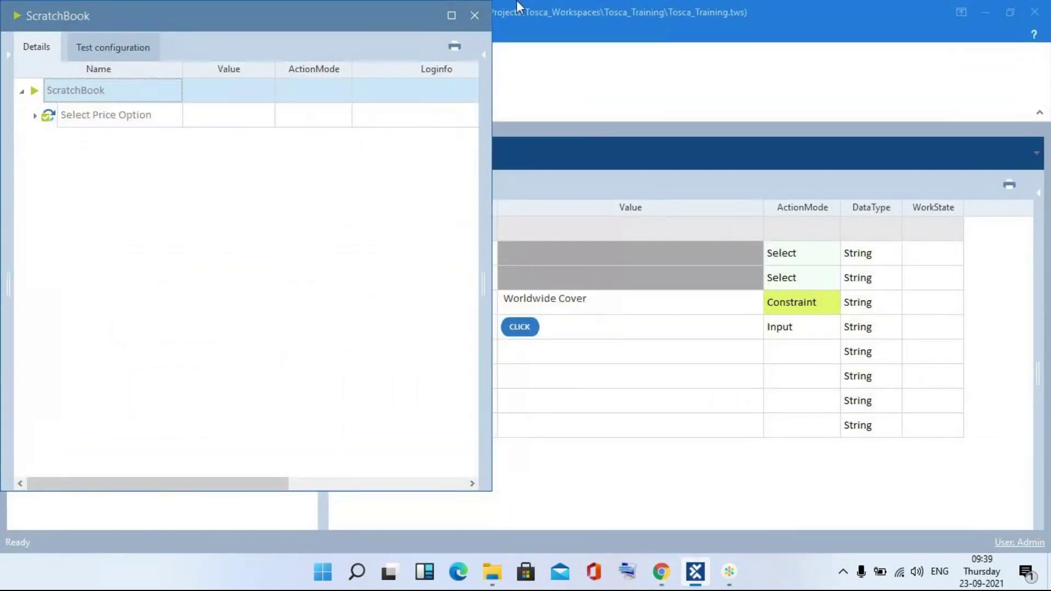
click(475, 15)
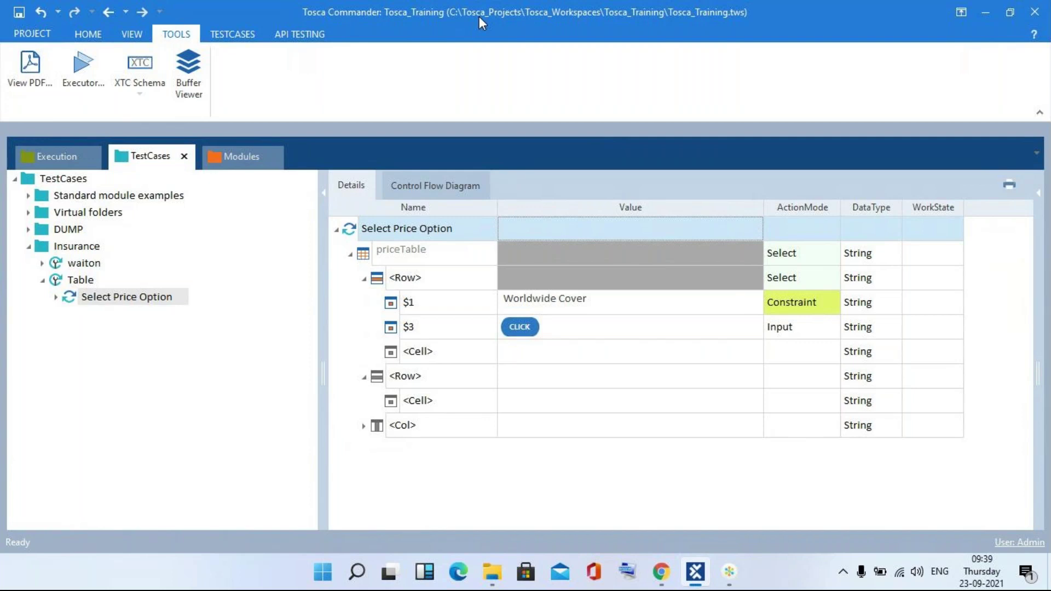
- Cycle through open windows until Chrome's Select Price Option page with the Silver-to-Ultimate table is in front
click(729, 572)
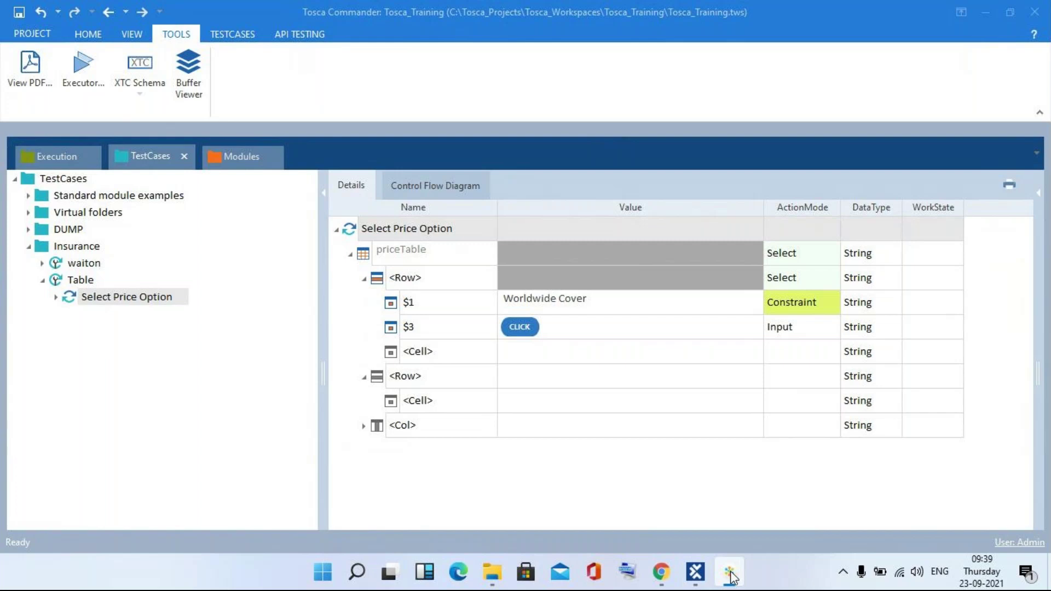
key(alt+Tab)
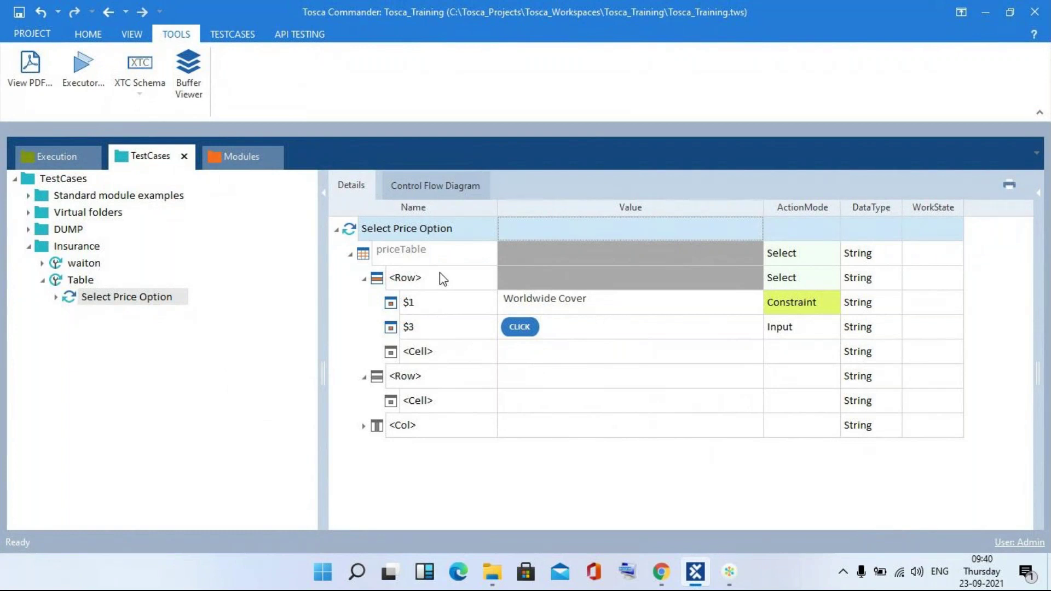
key(alt+Tab)
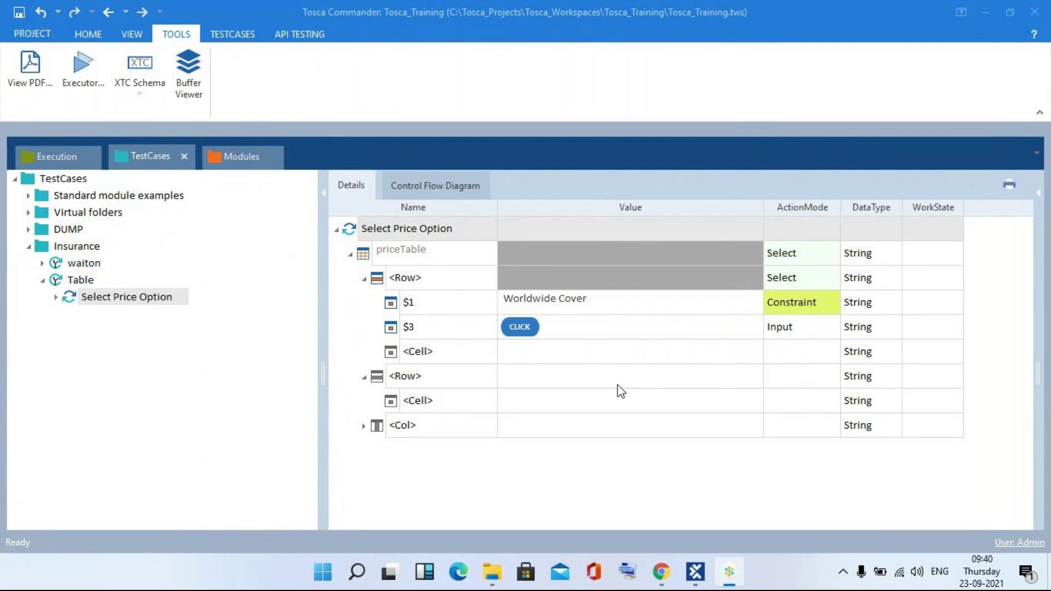
key(alt+Tab)
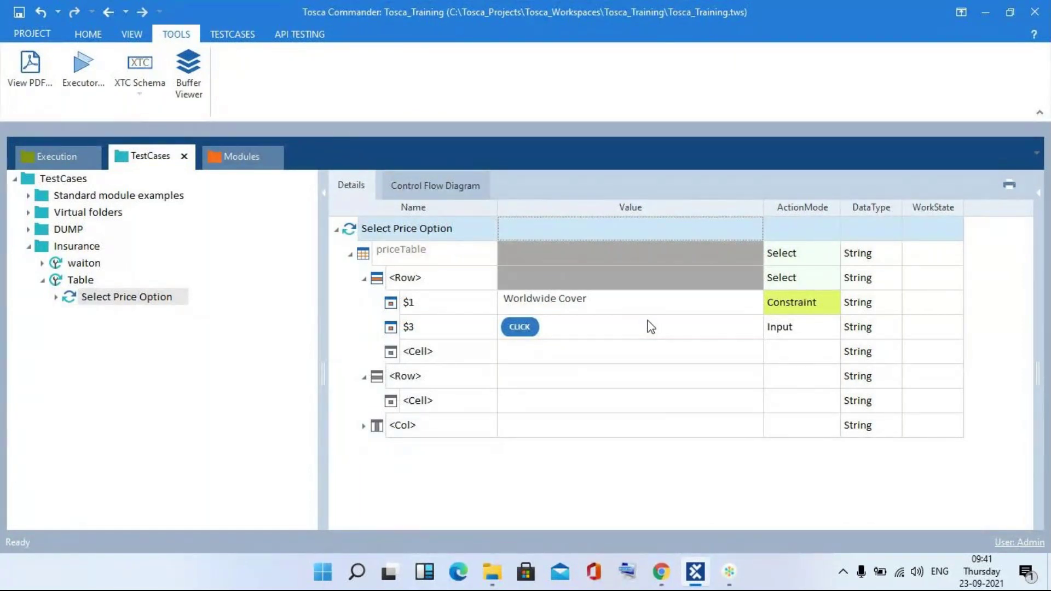
key(alt+Tab)
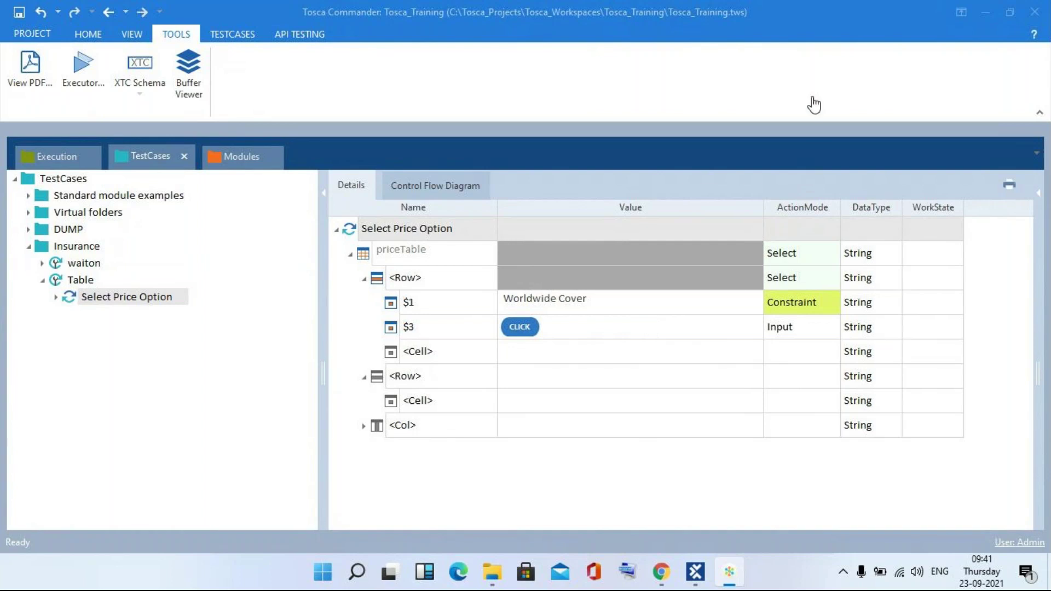
click(814, 41)
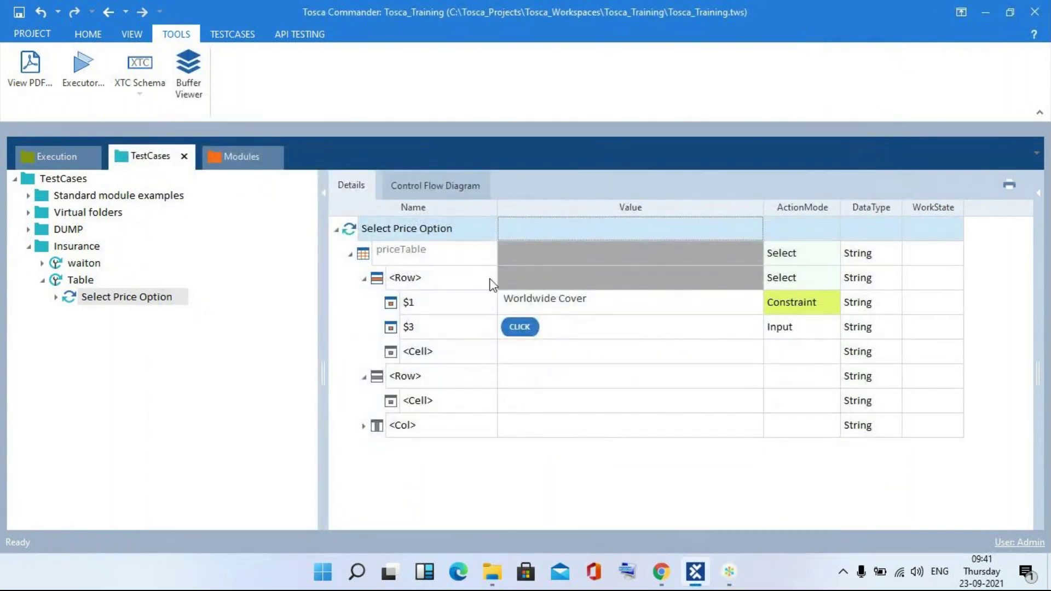
key(alt+Tab)
key(Tab)
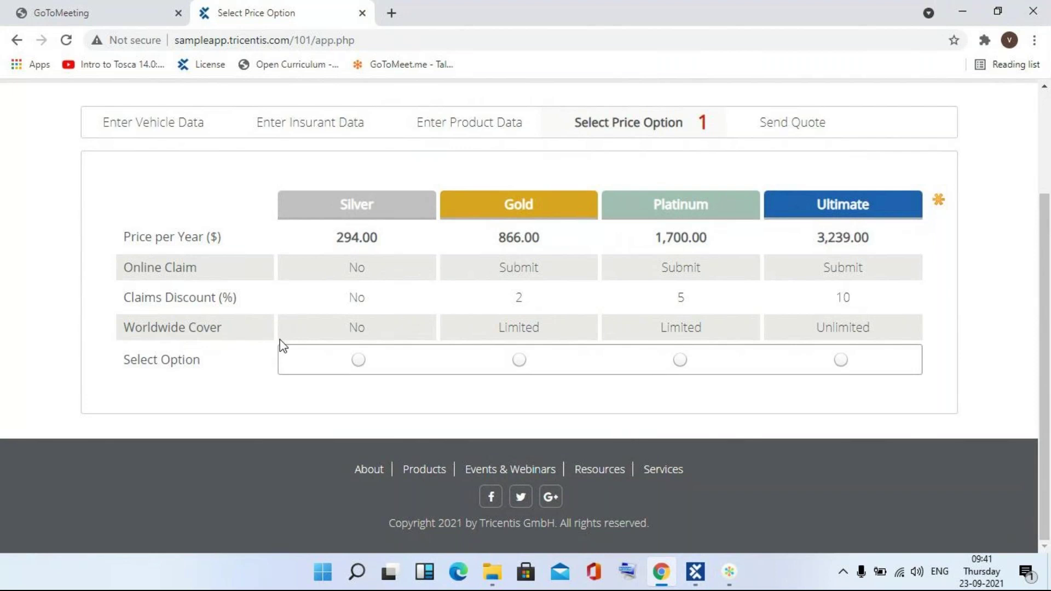
- Compare the browser's price table against the test case, ending on Tosca's TestCases Details view
key(alt+Tab)
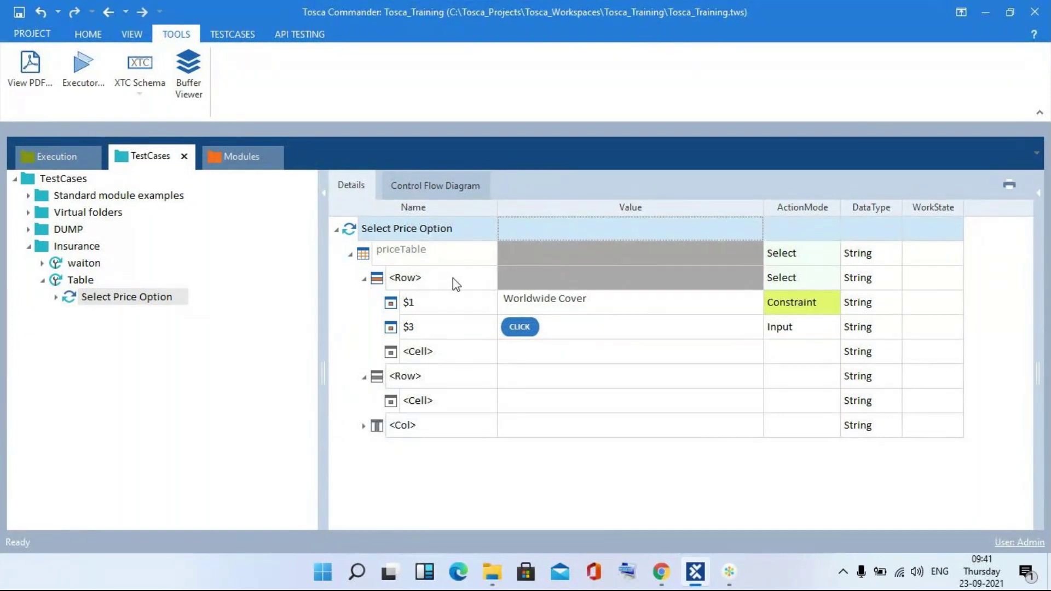
key(alt+Tab)
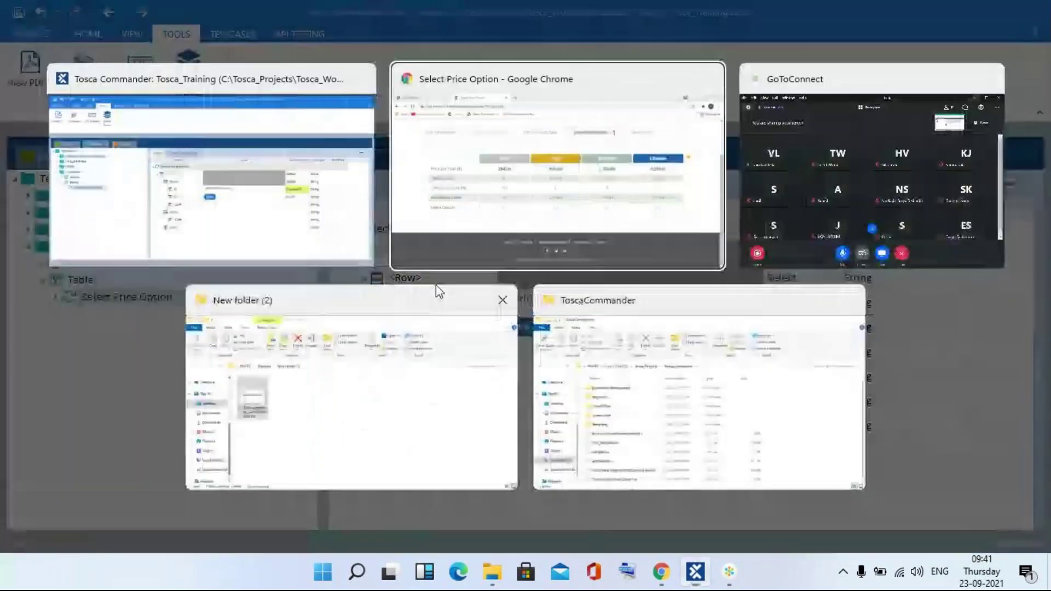
key(alt+Tab)
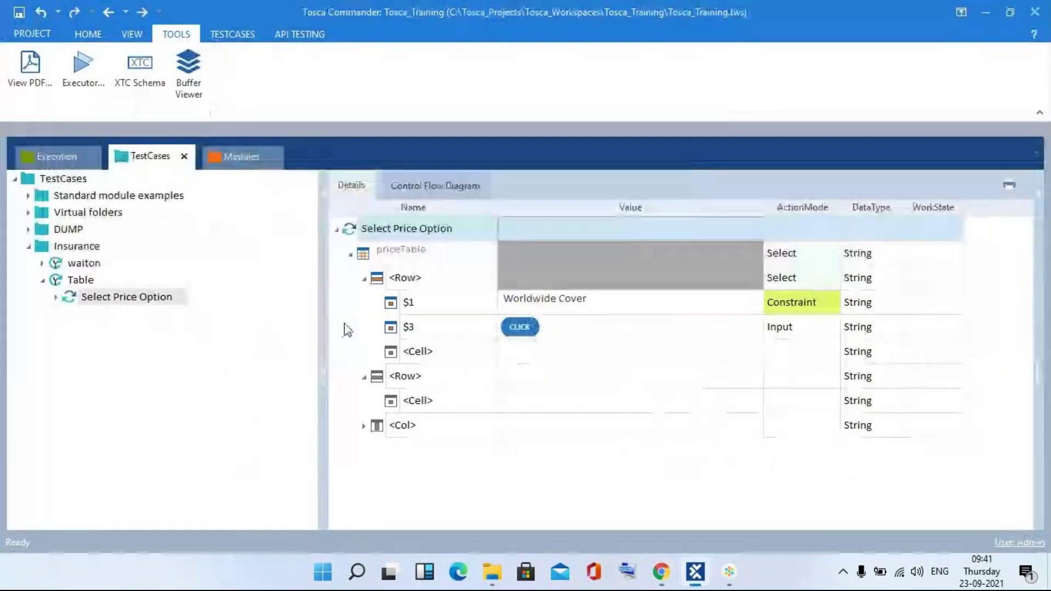
key(alt+Tab)
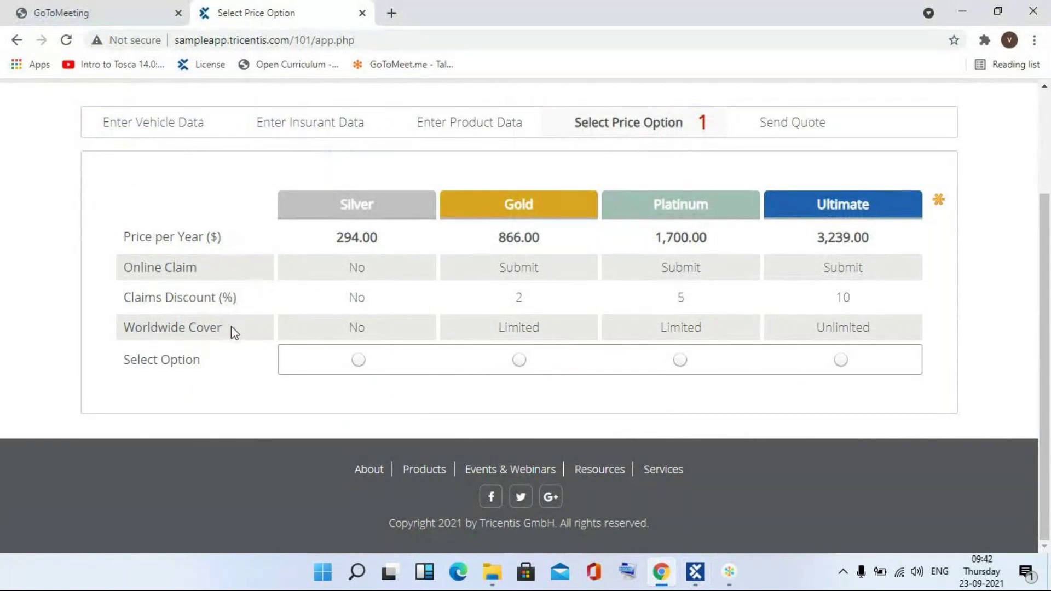
key(alt+Tab)
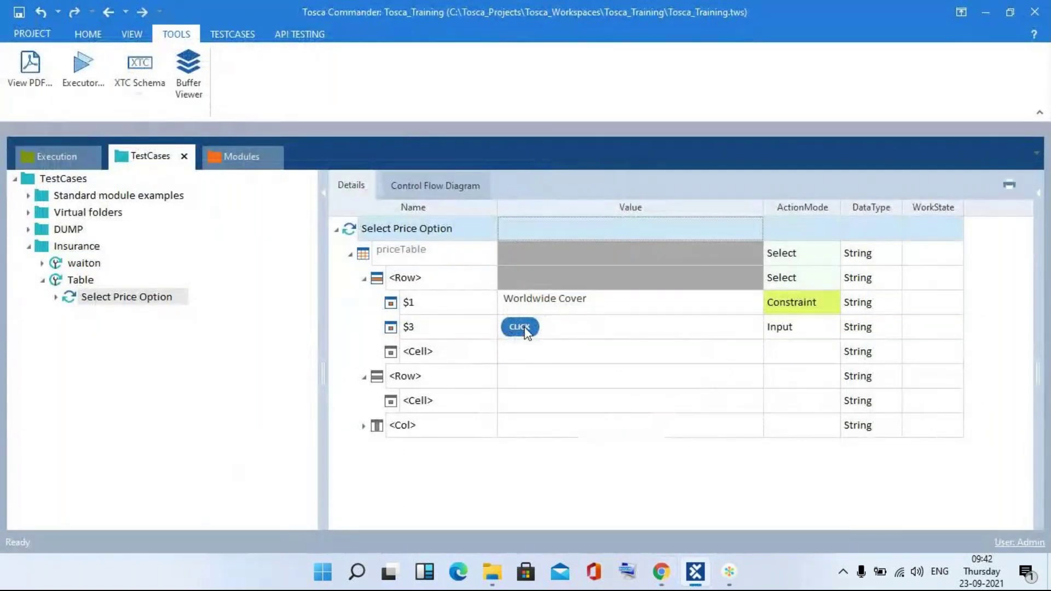
key(alt+Tab)
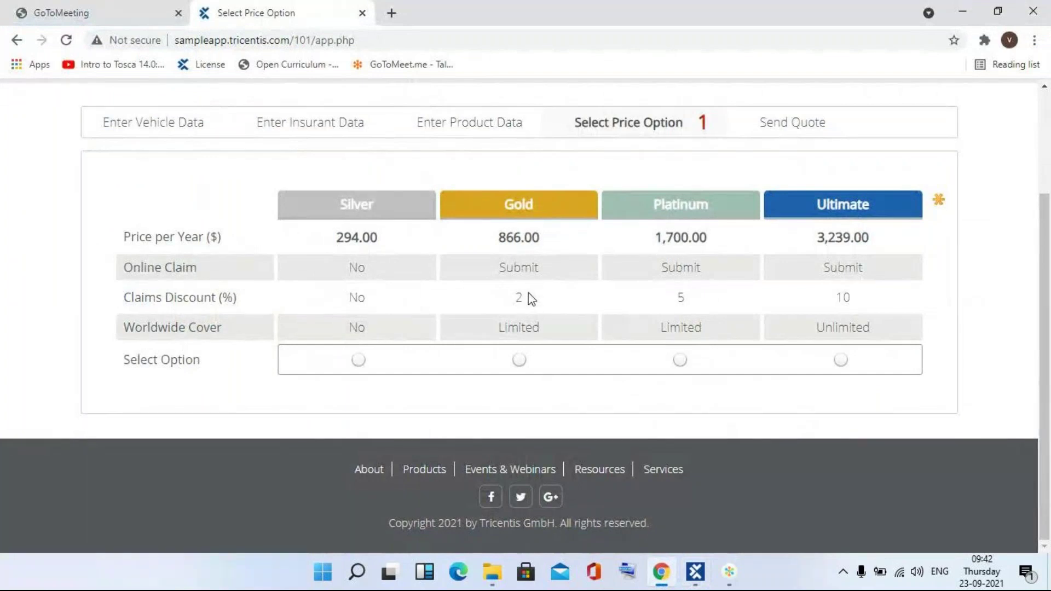
key(alt+Tab)
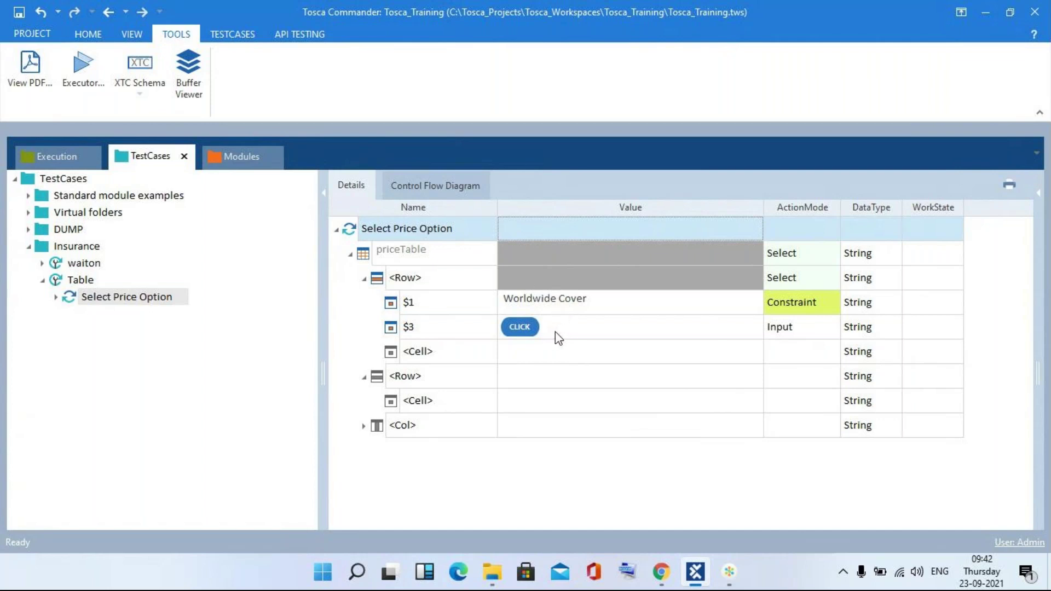
- Rename the empty cell under $3 to $4 with value 'store' and ActionMode Buffer
click(626, 354)
click(624, 359)
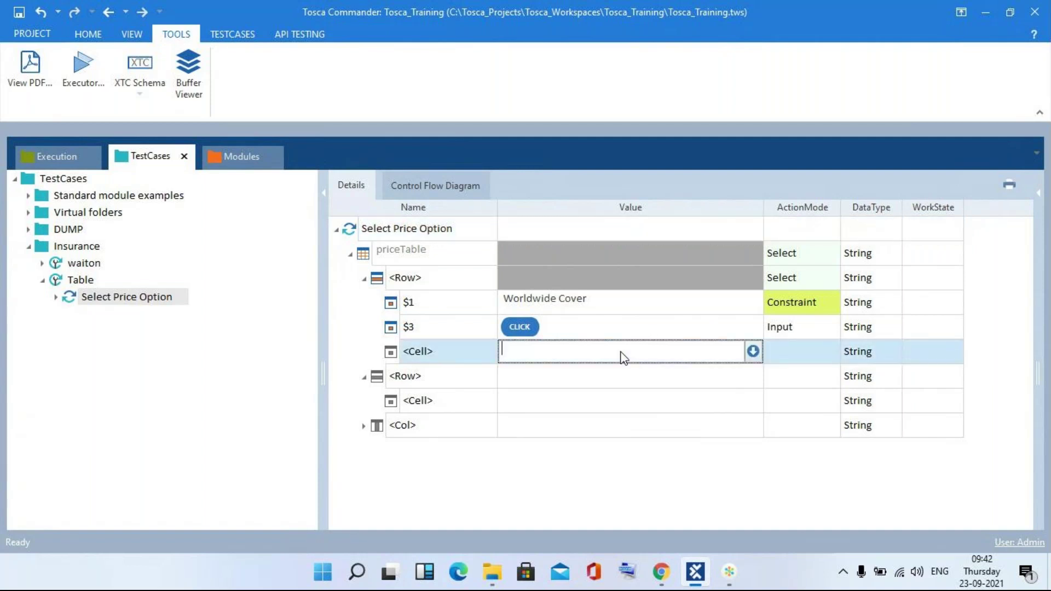
click(431, 351)
key(BackSpace)
key(BackSpace)
key(BackSpace)
key(BackSpace)
key(BackSpace)
key(BackSpace)
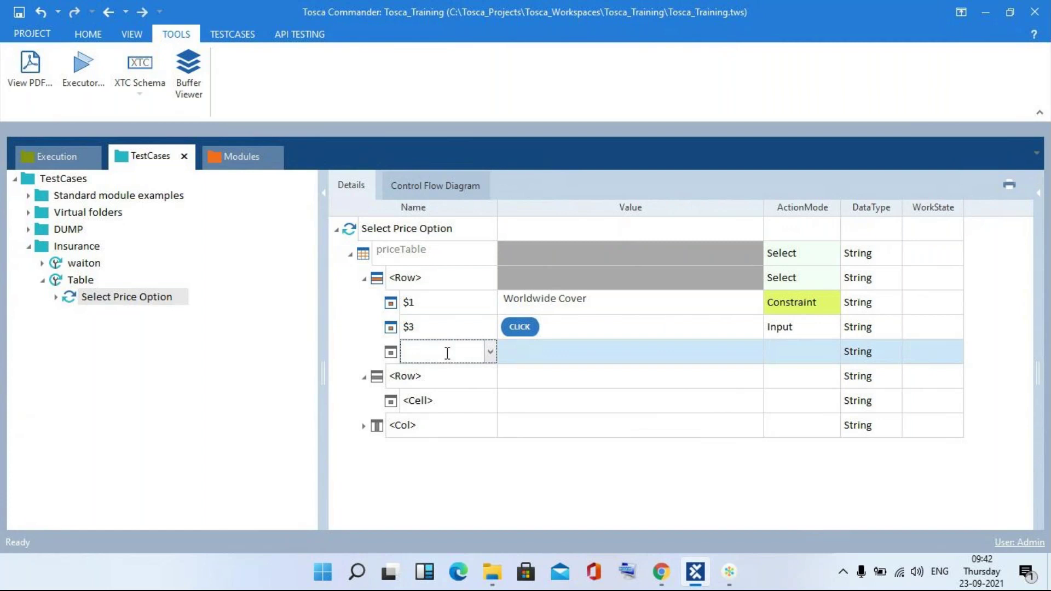
text($2)
key(BackSpace)
key(BackSpace)
text($4)
click(519, 359)
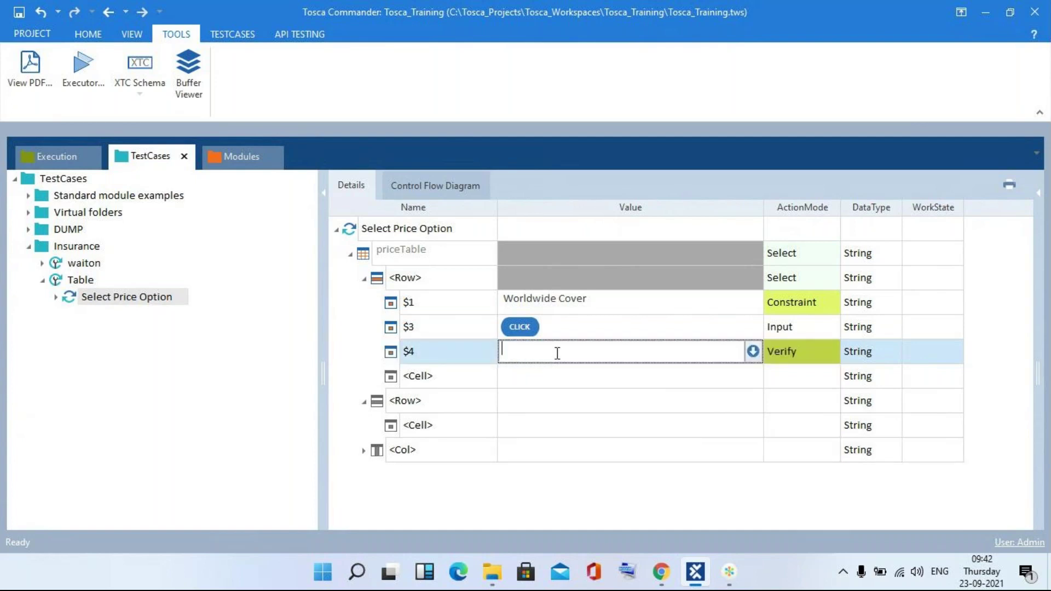
text(store)
click(778, 353)
text(Buffer)
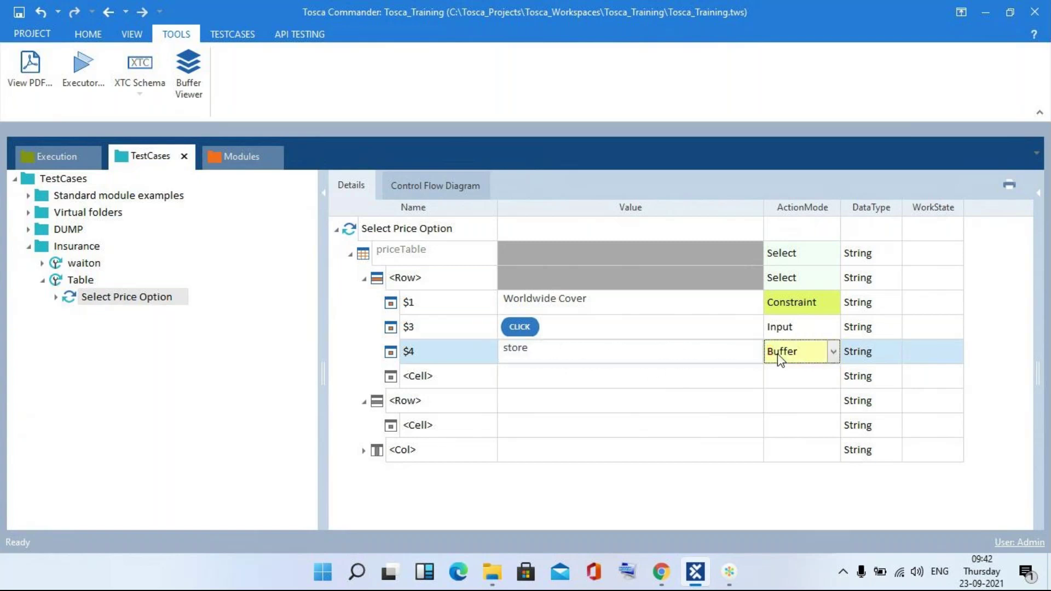
- Name the next cell $5 with value {CLICK} and ActionMode Input
click(485, 377)
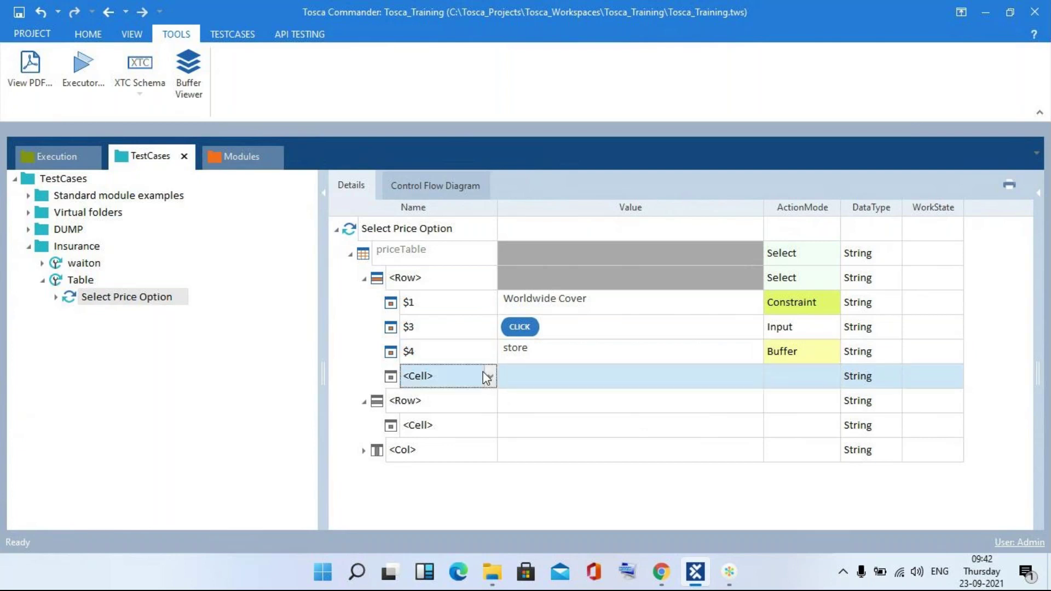
click(491, 377)
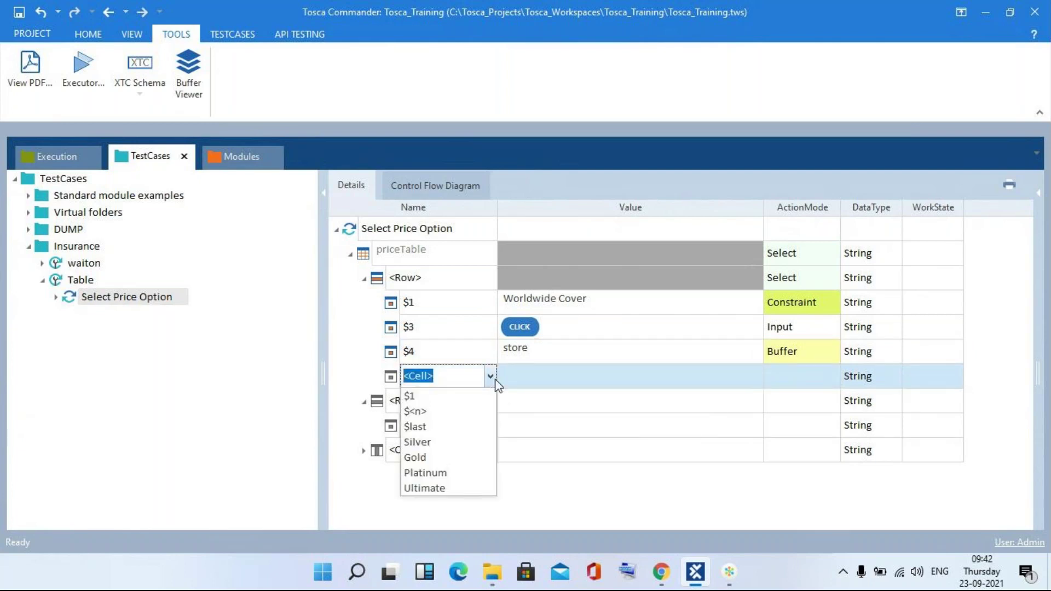
text($5)
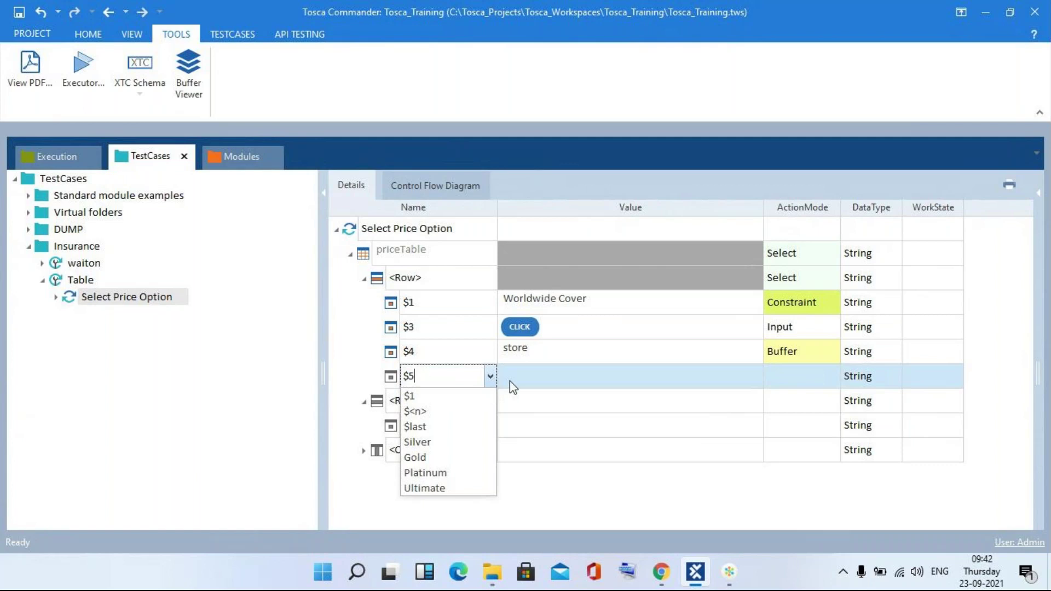
key(Return)
click(510, 381)
text({c)
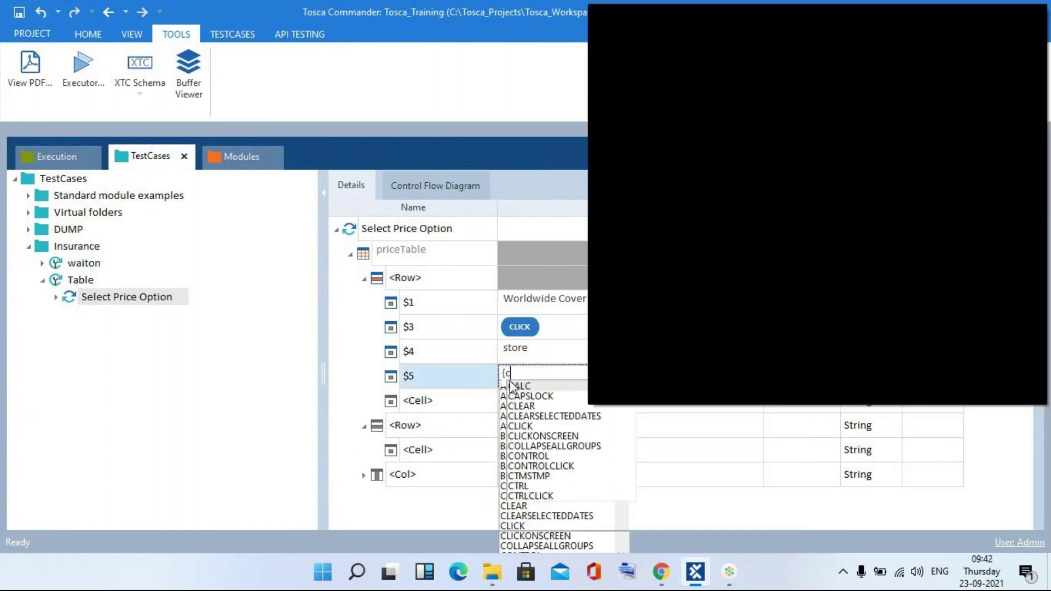
text(li)
key(Return)
key(Return)
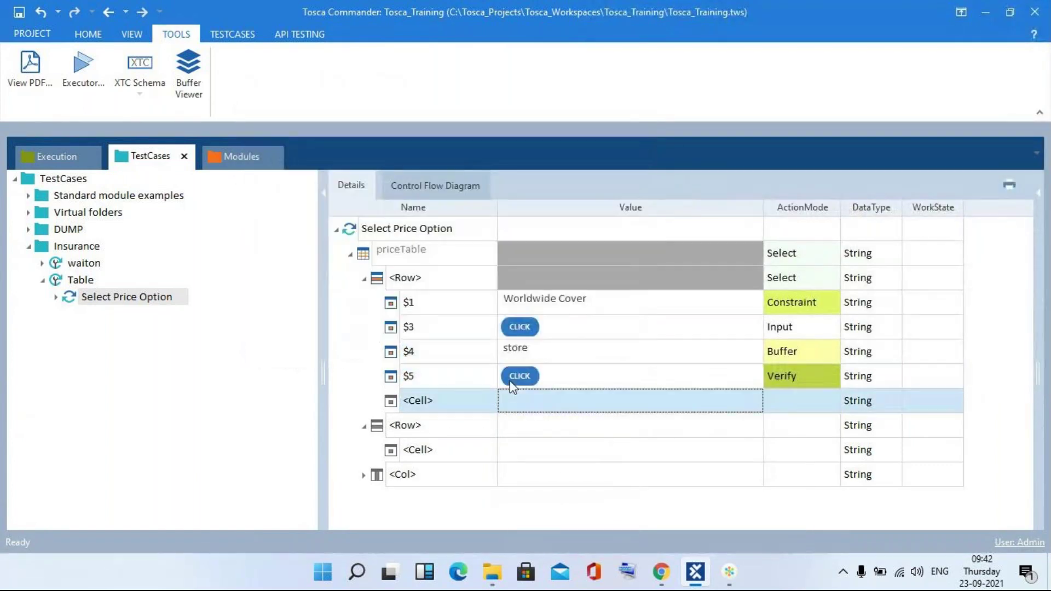
click(780, 383)
scroll(779, 383, up, 2)
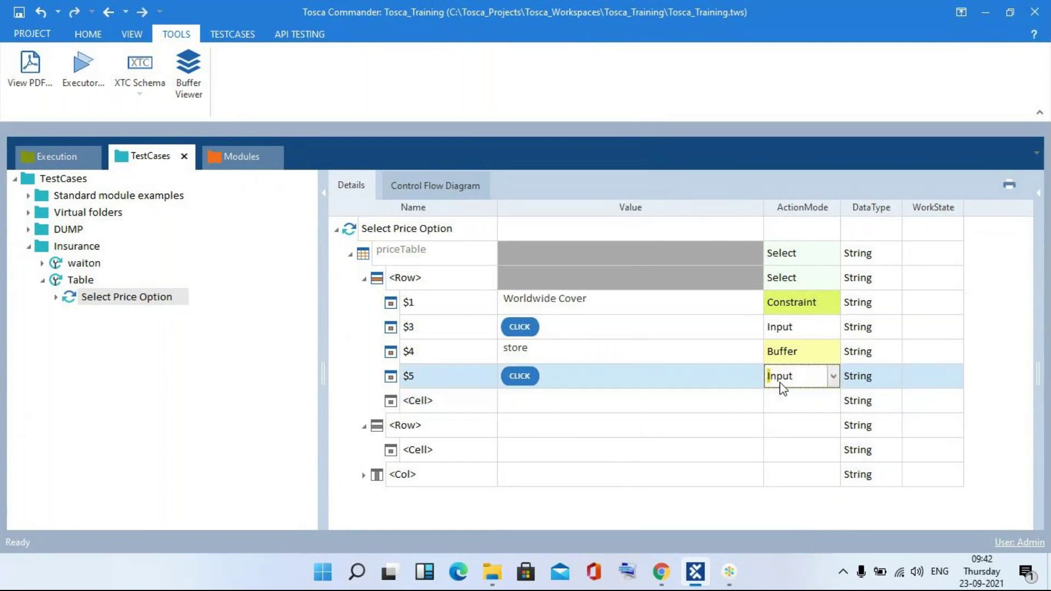
- Run the test case in ScratchBook, then replace the $1 value Worldwide Cover with 'Online Caim'
right_click(399, 228)
key(F6)
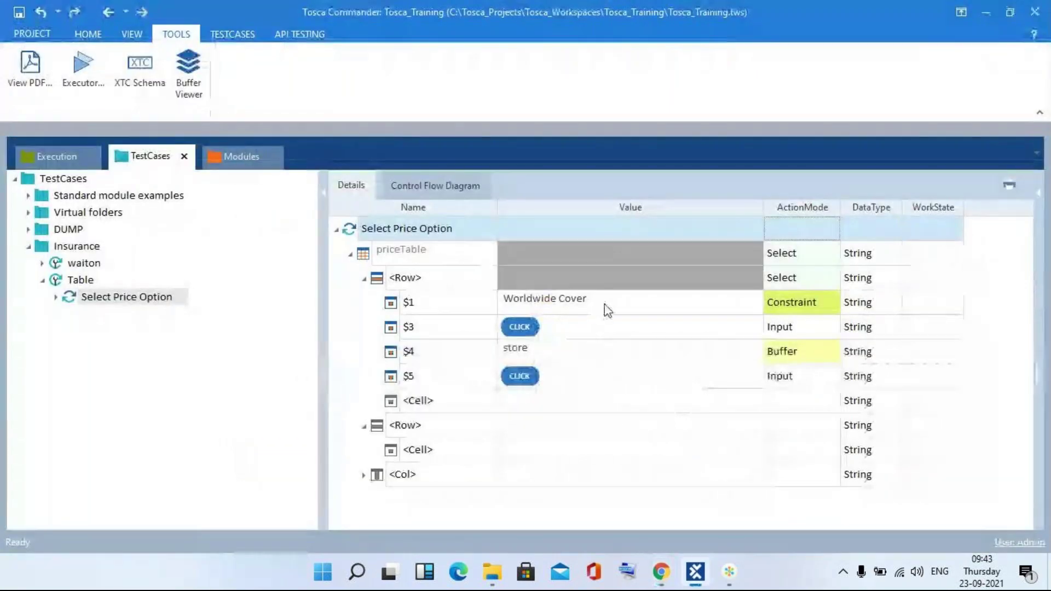
click(606, 307)
key(BackSpace)
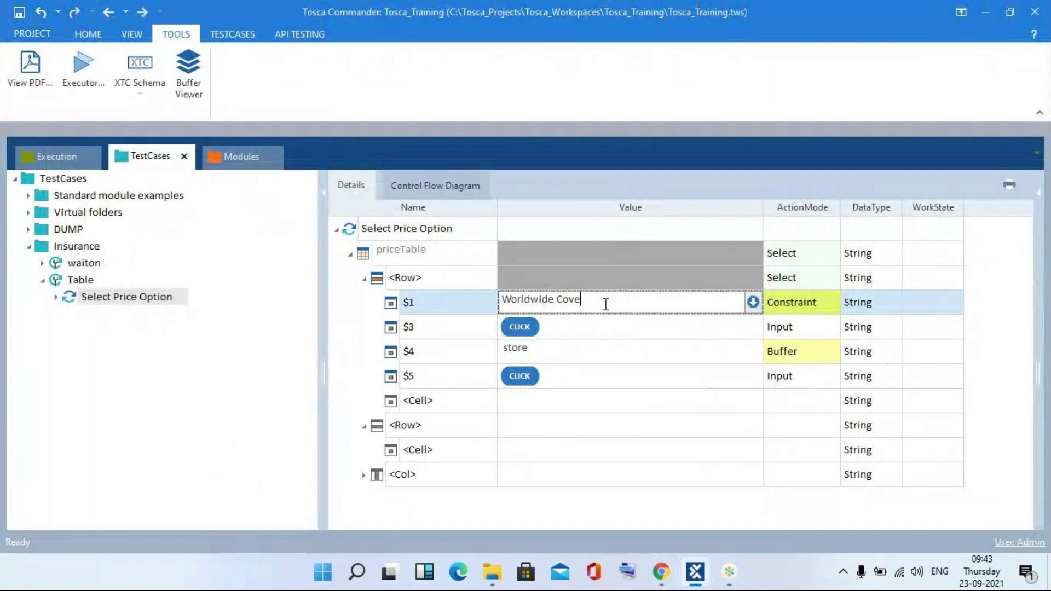
key(ctrl+a)
key(BackSpace)
text(Onlin)
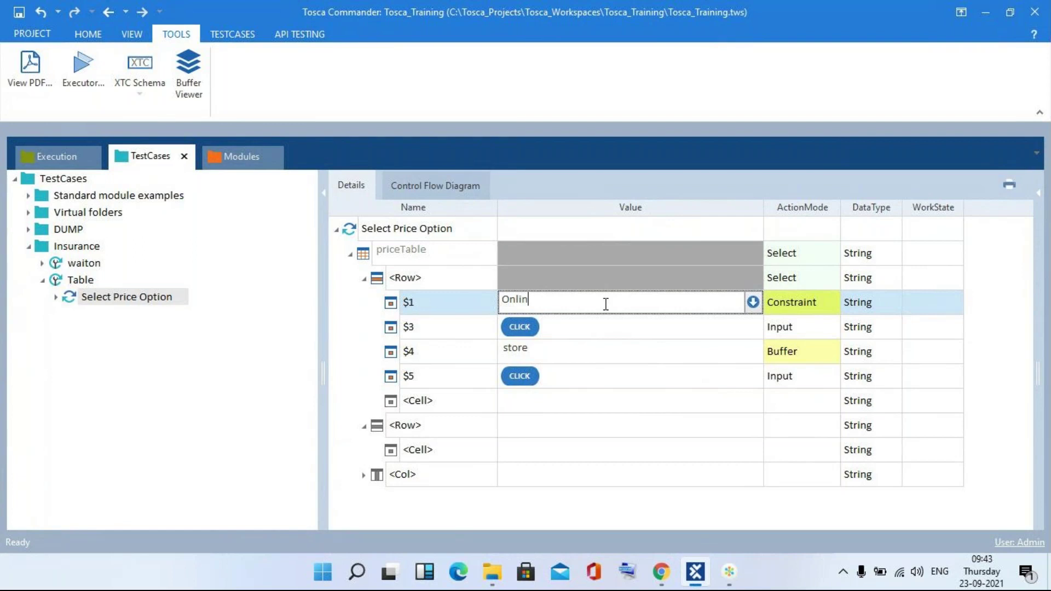
text(e Caim)
- Check the web page's row labels and correct the $1 value to 'Online Claim'
key(alt+Tab)
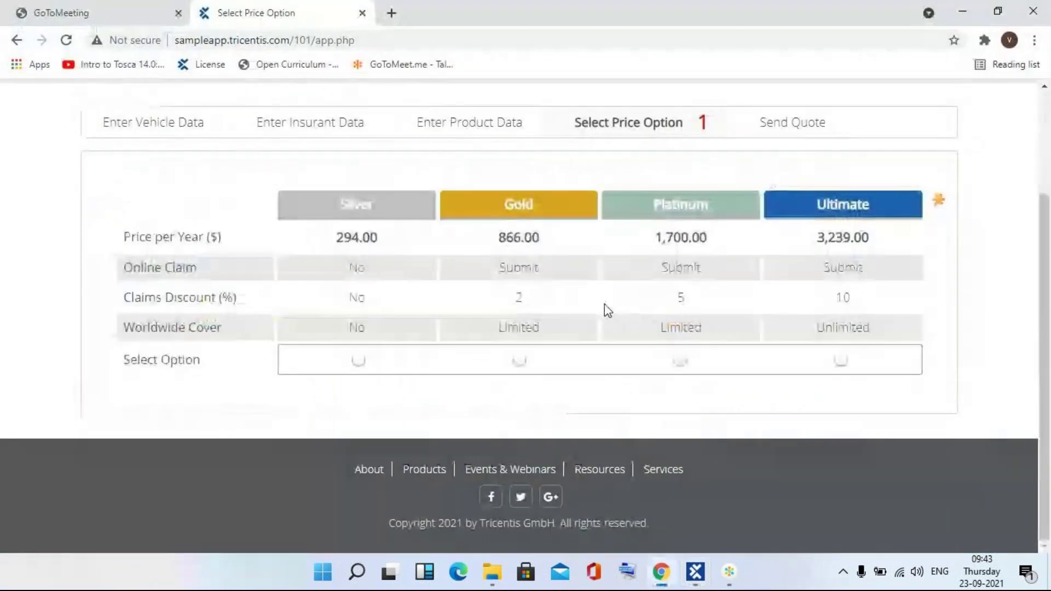
key(alt+Tab)
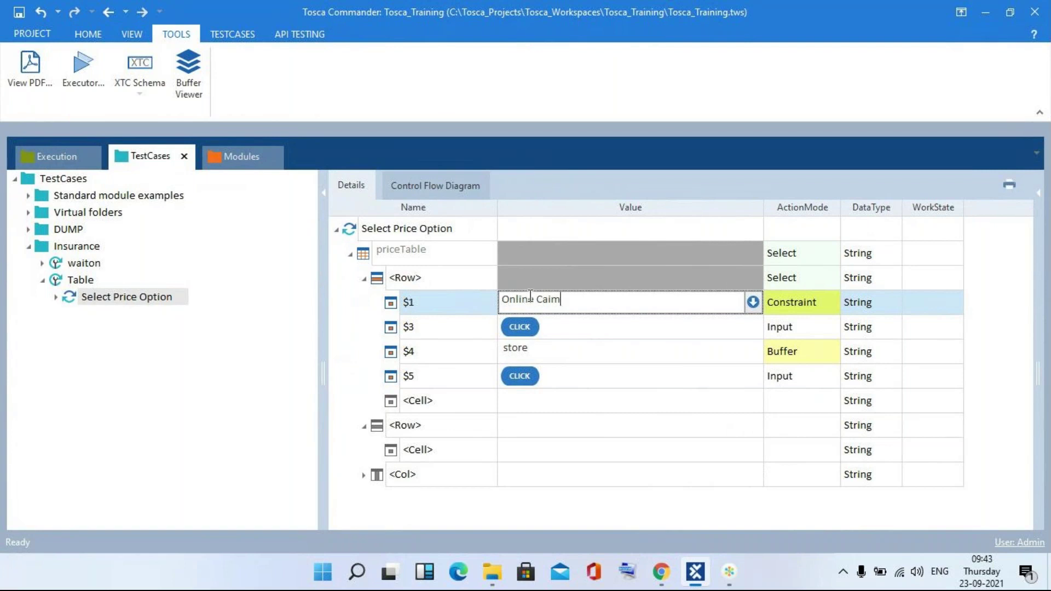
key(alt+Tab)
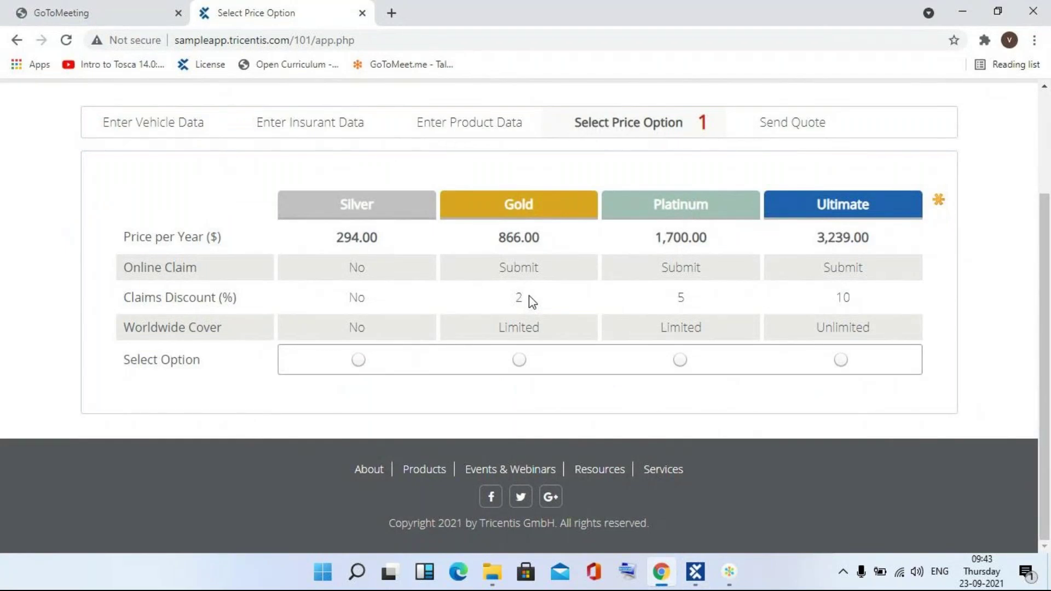
key(alt+Tab)
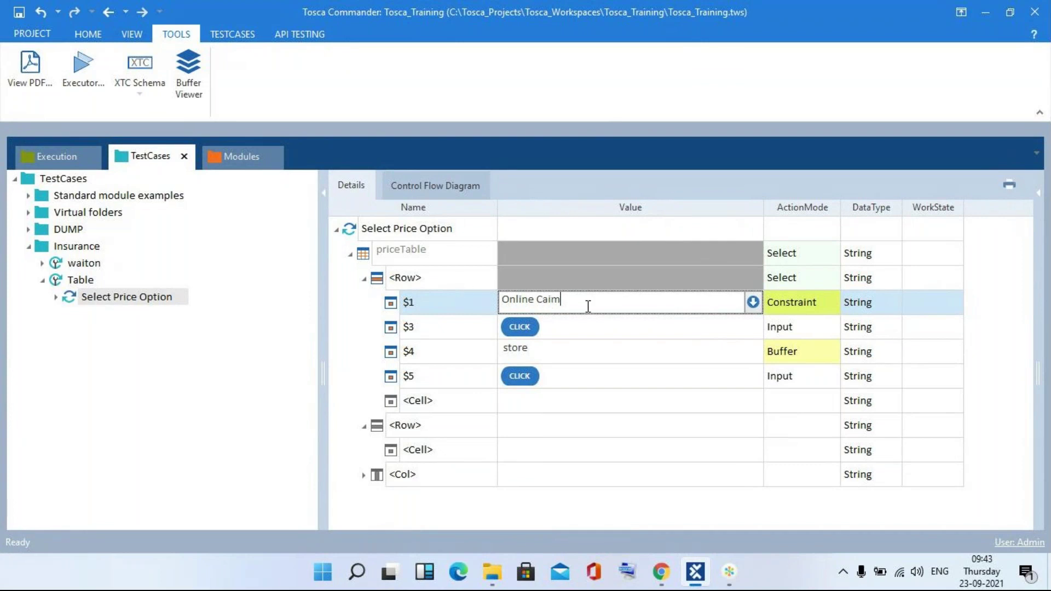
key(alt+Tab)
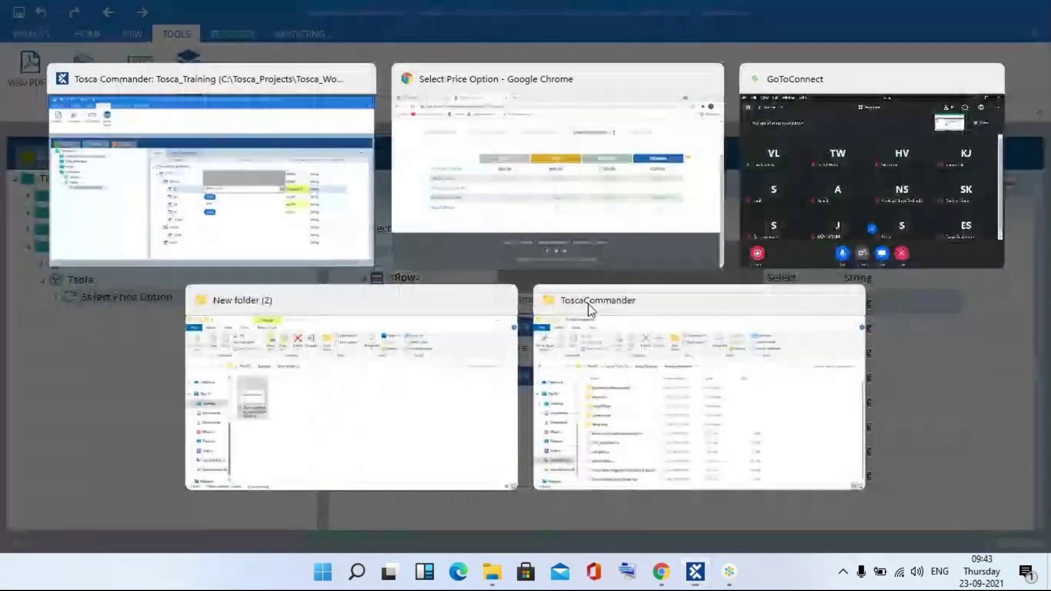
key(alt+Tab)
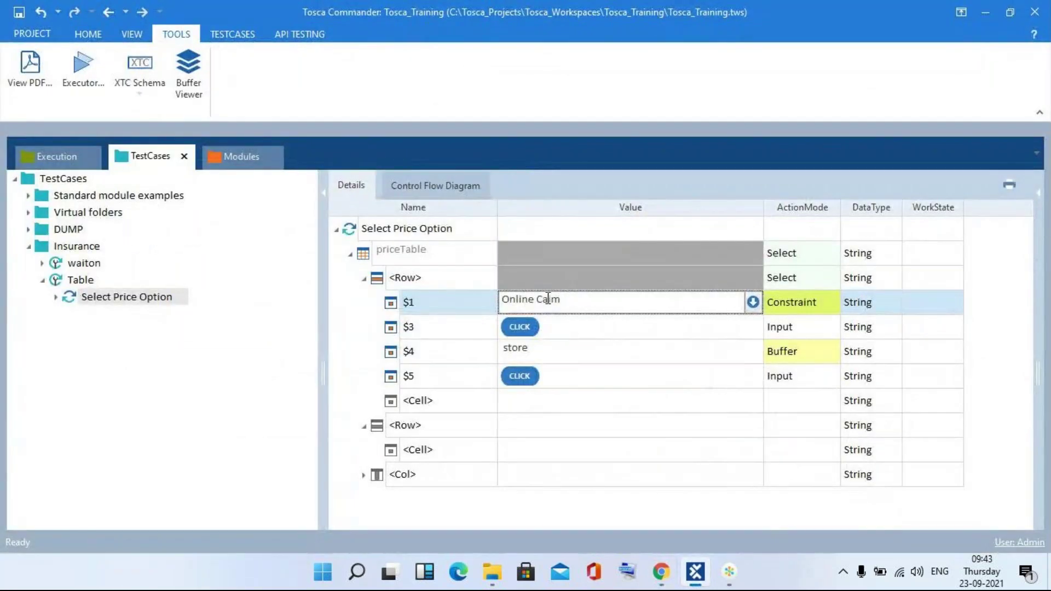
click(536, 299)
text(l)
click(632, 448)
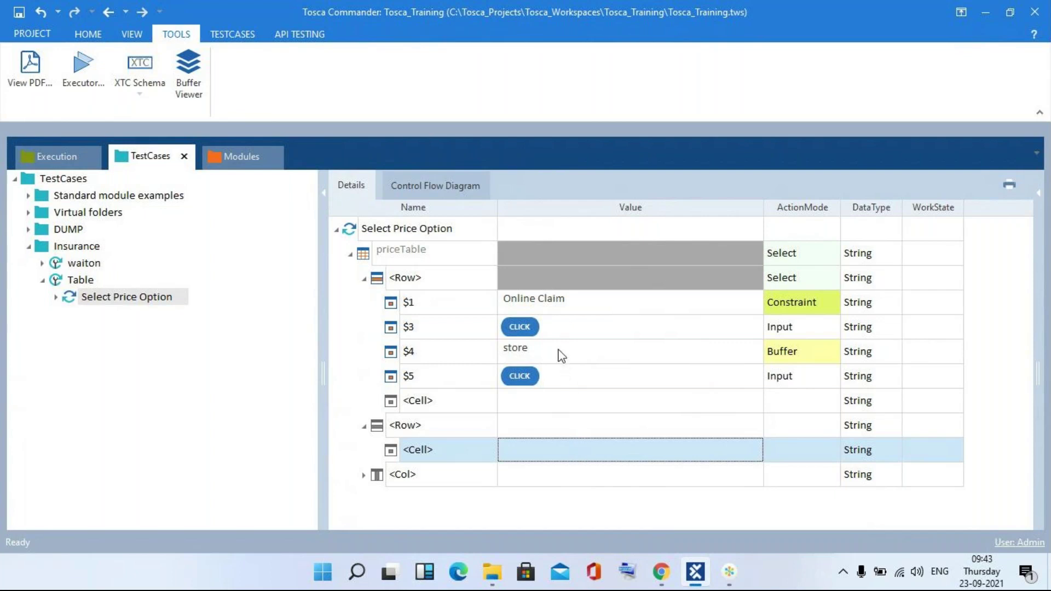
right_click(406, 231)
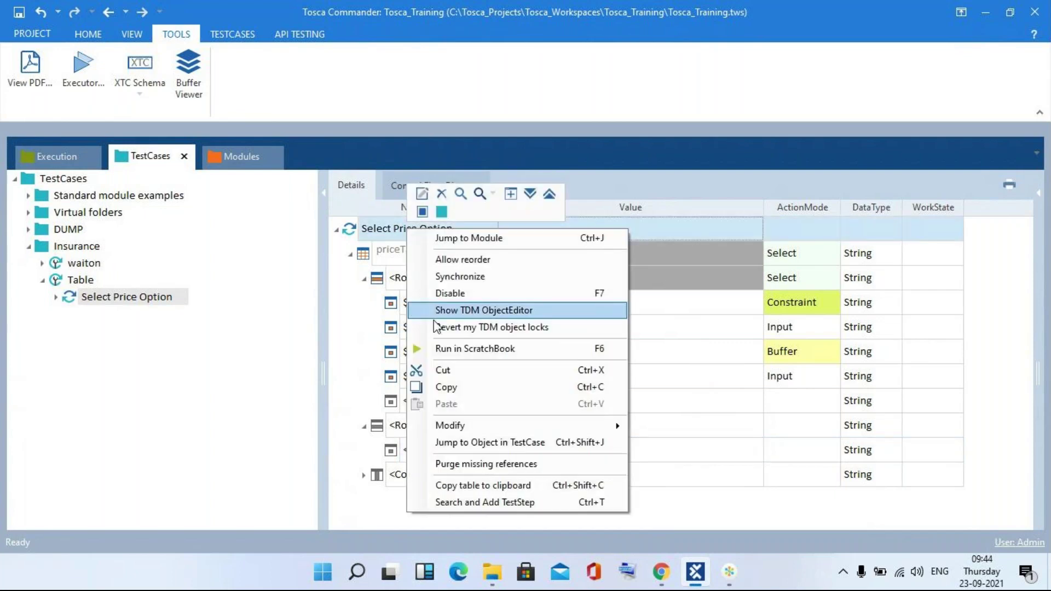
click(438, 349)
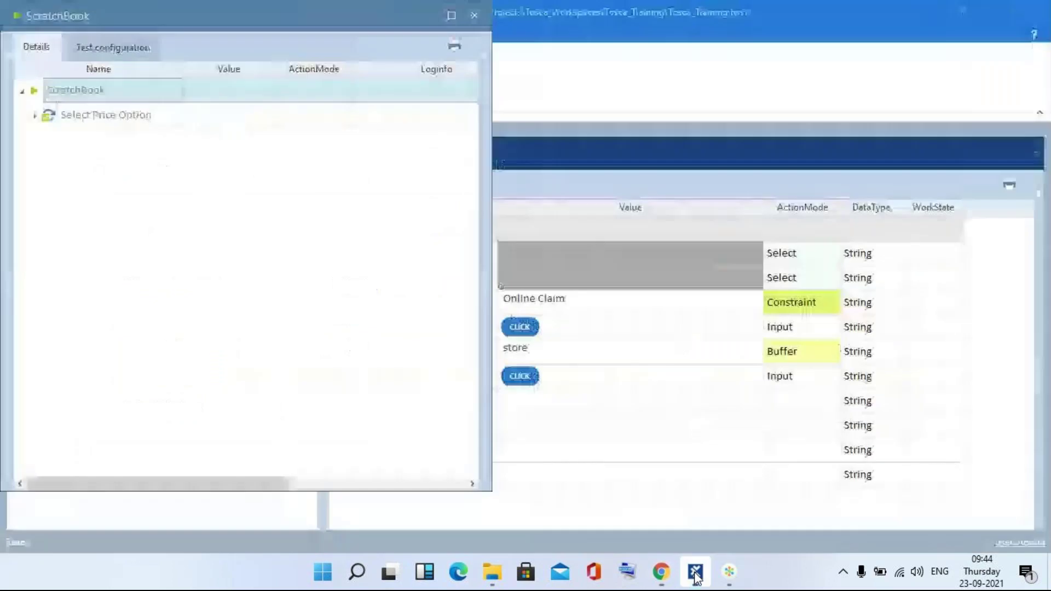
click(473, 19)
click(199, 63)
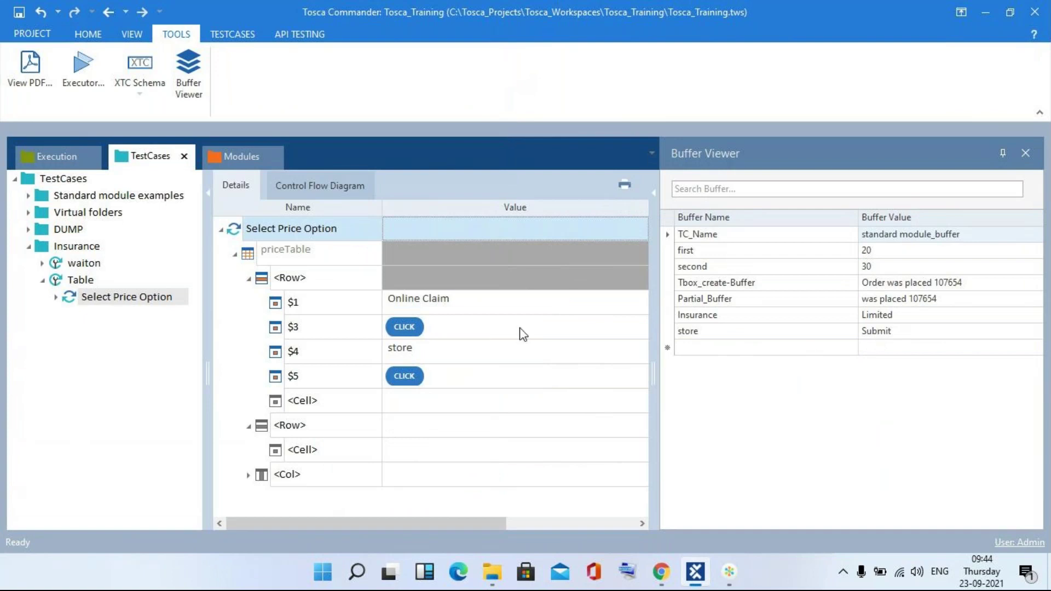
key(alt+Tab)
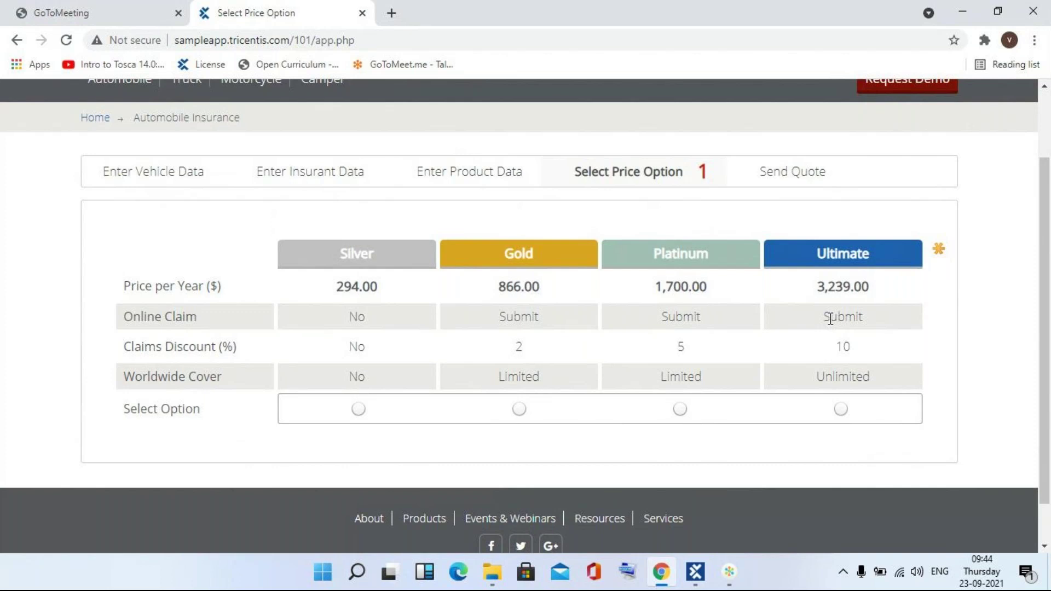
key(alt+Tab)
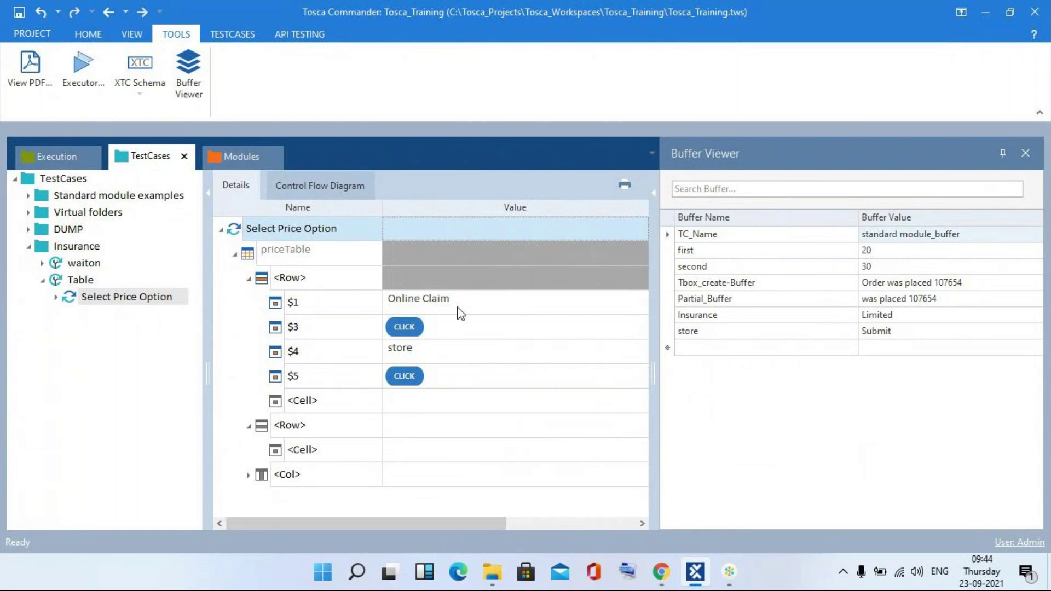
click(1025, 153)
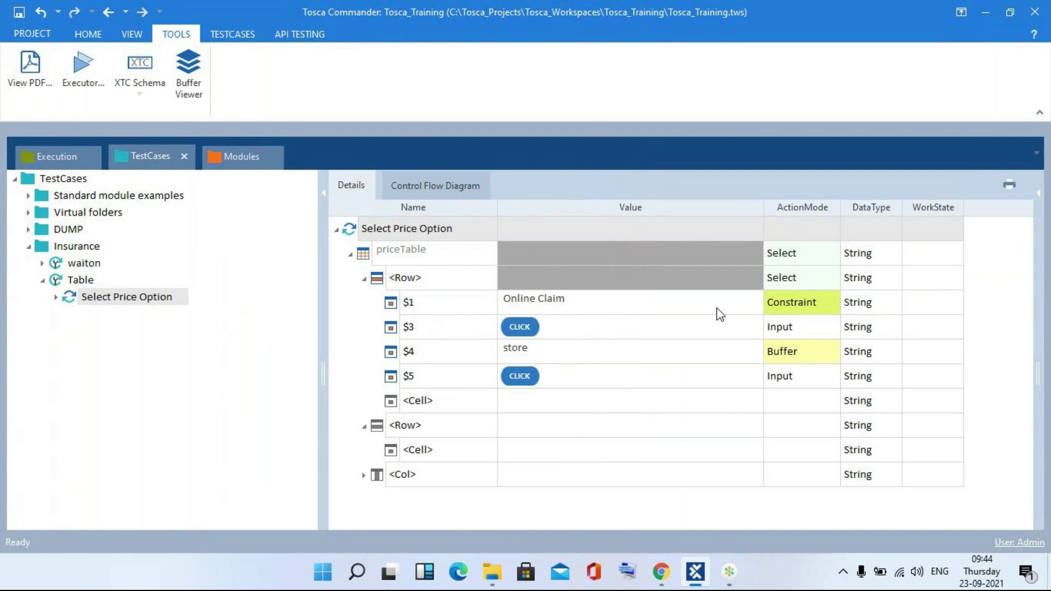
key(alt+Tab)
key(alt+Tab)
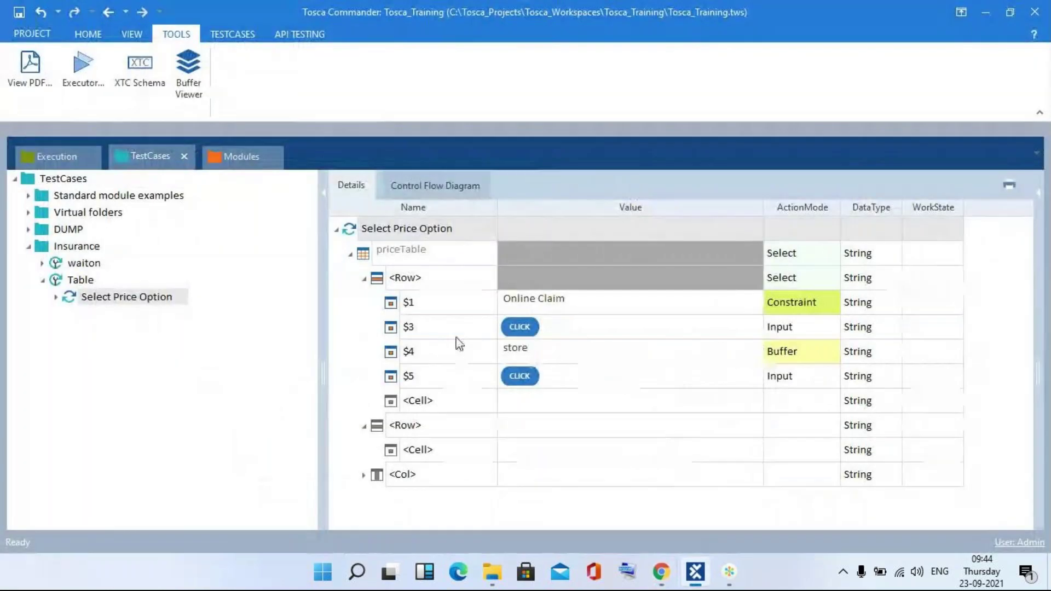
- Rename cell $3 to $2, set its value to No and ActionMode to Constraint
click(456, 329)
key(BackSpace)
text(2)
click(546, 324)
key(BackSpace)
key(BackSpace)
key(BackSpace)
key(BackSpace)
key(BackSpace)
key(BackSpace)
key(BackSpace)
text(No)
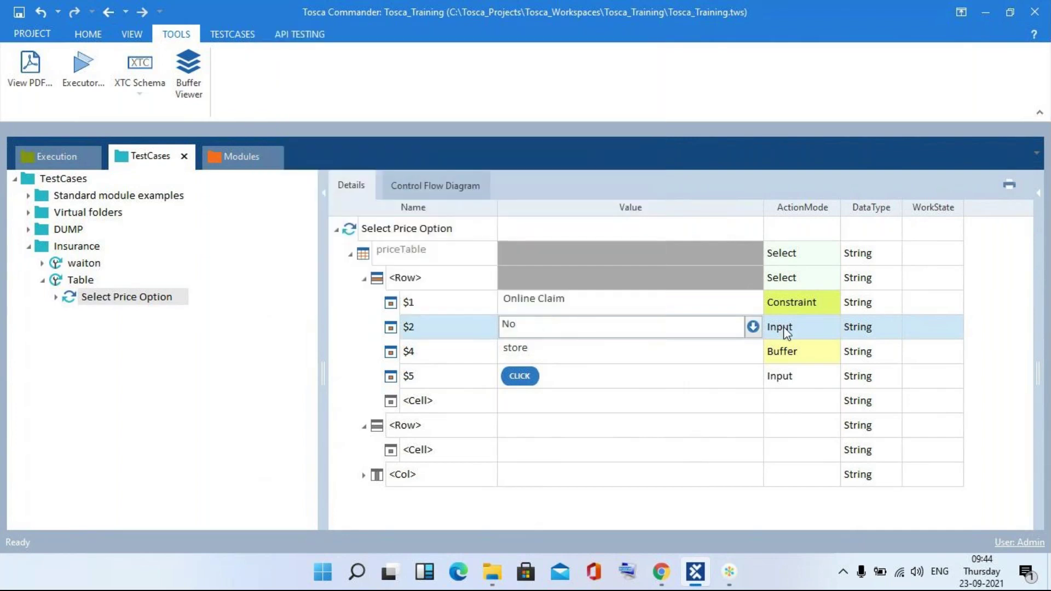
click(784, 329)
text(Constraint)
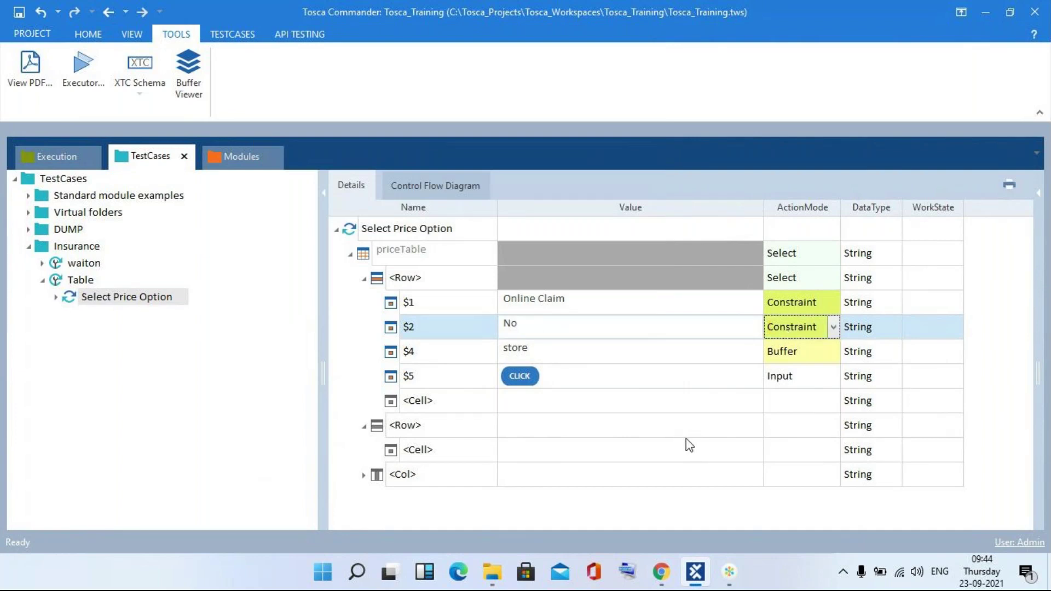
key(alt+Tab)
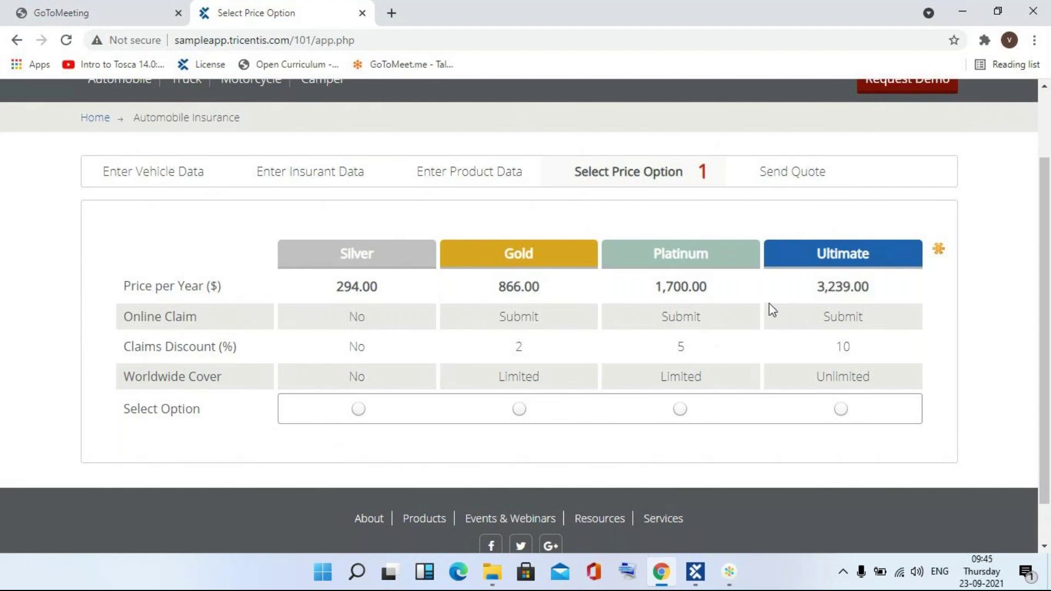
key(alt+Tab)
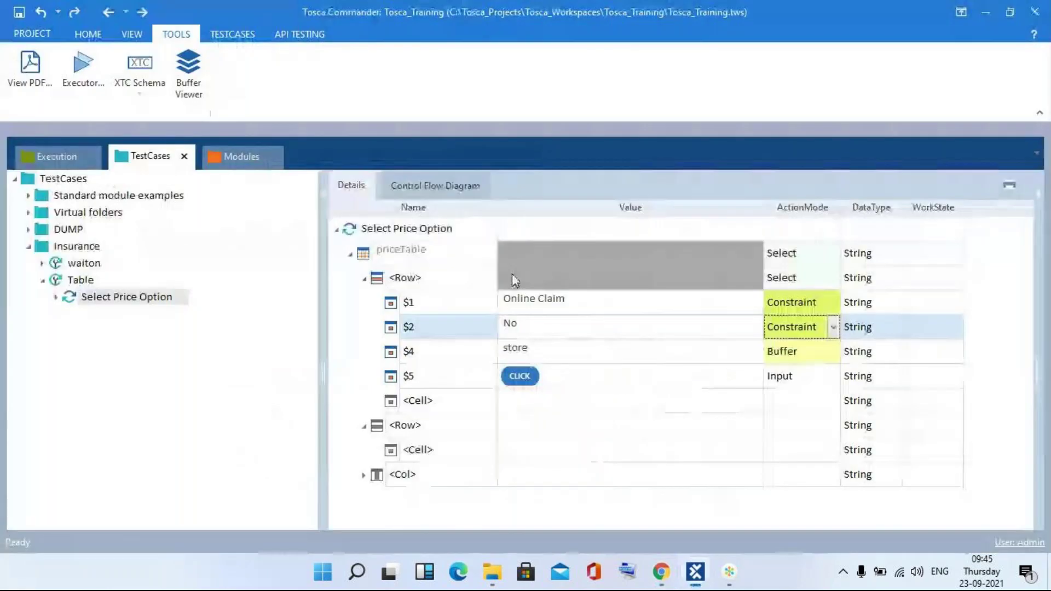
right_click(396, 235)
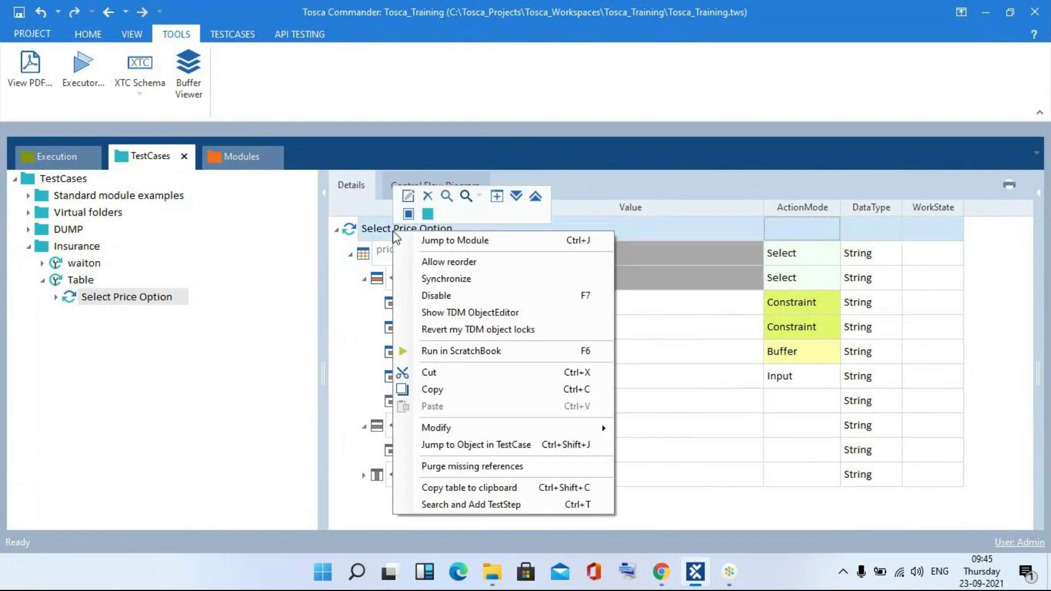
click(426, 351)
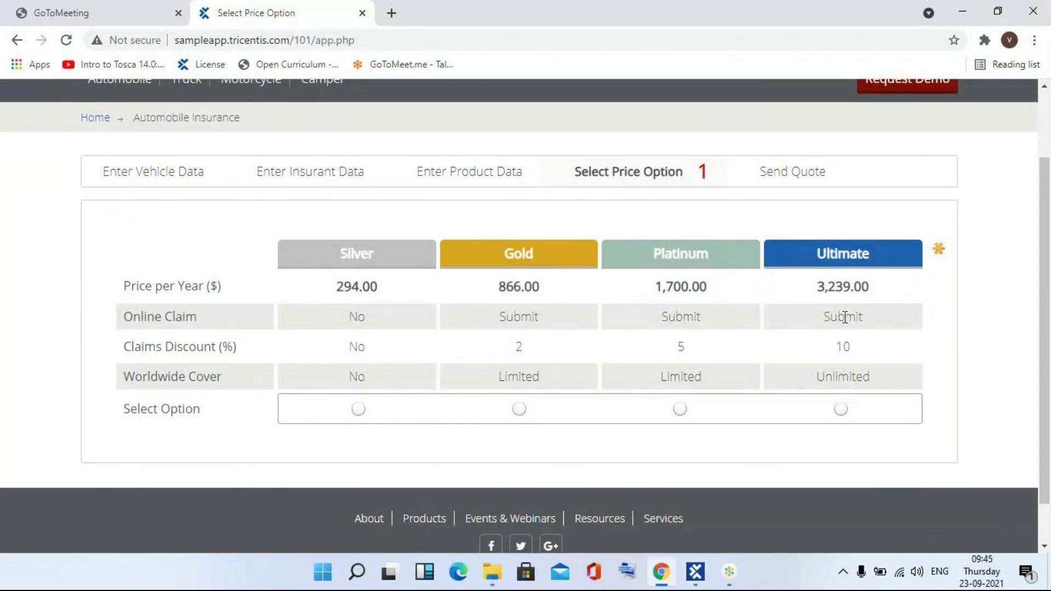
key(alt+Tab)
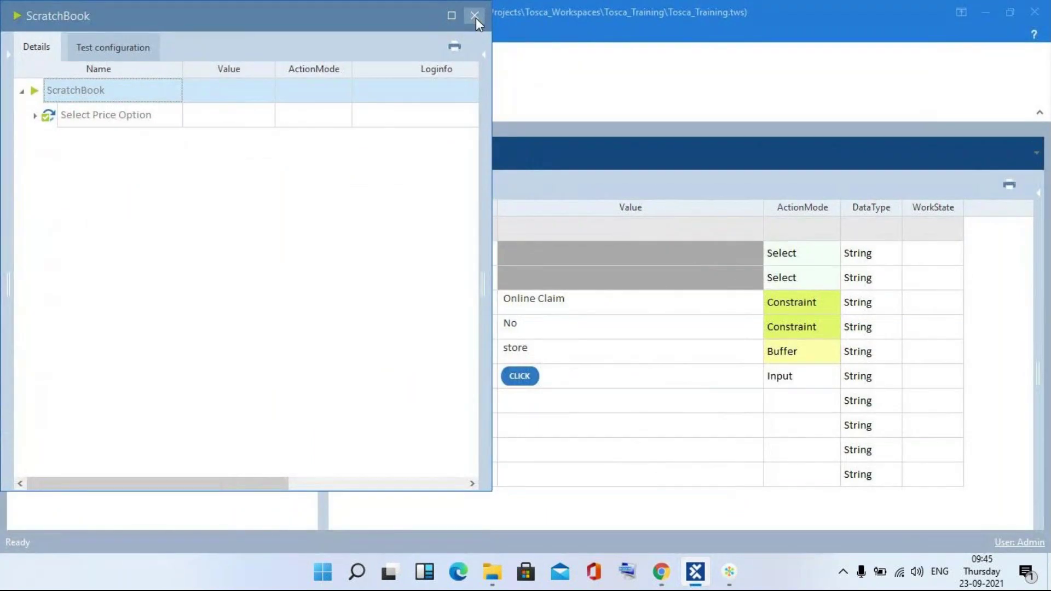
click(475, 17)
click(545, 329)
- Change the $2 constraint value from No to Yes
click(548, 328)
key(BackSpace)
text(Yes)
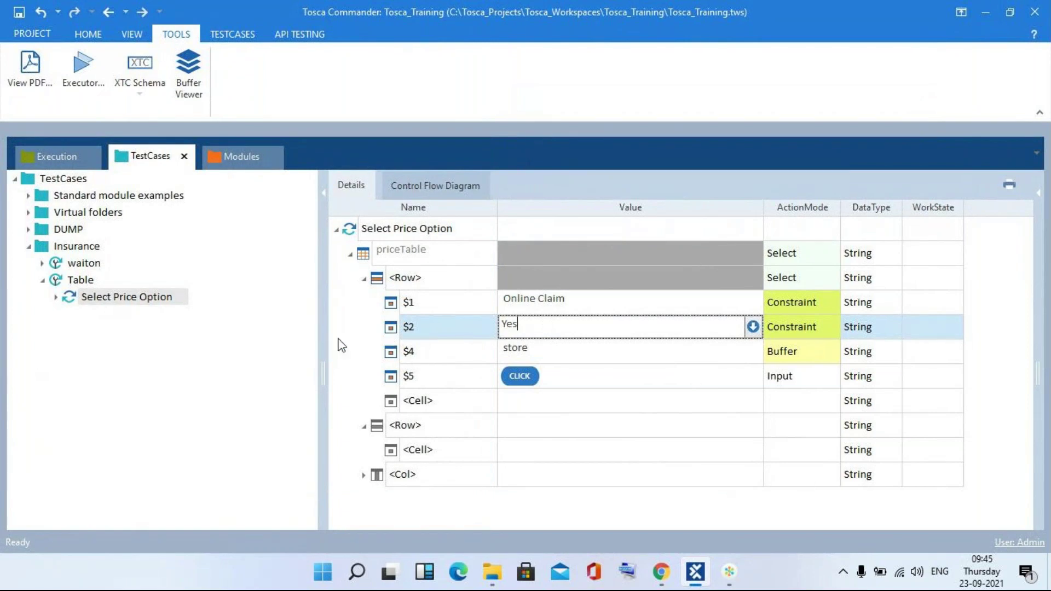
key(Return)
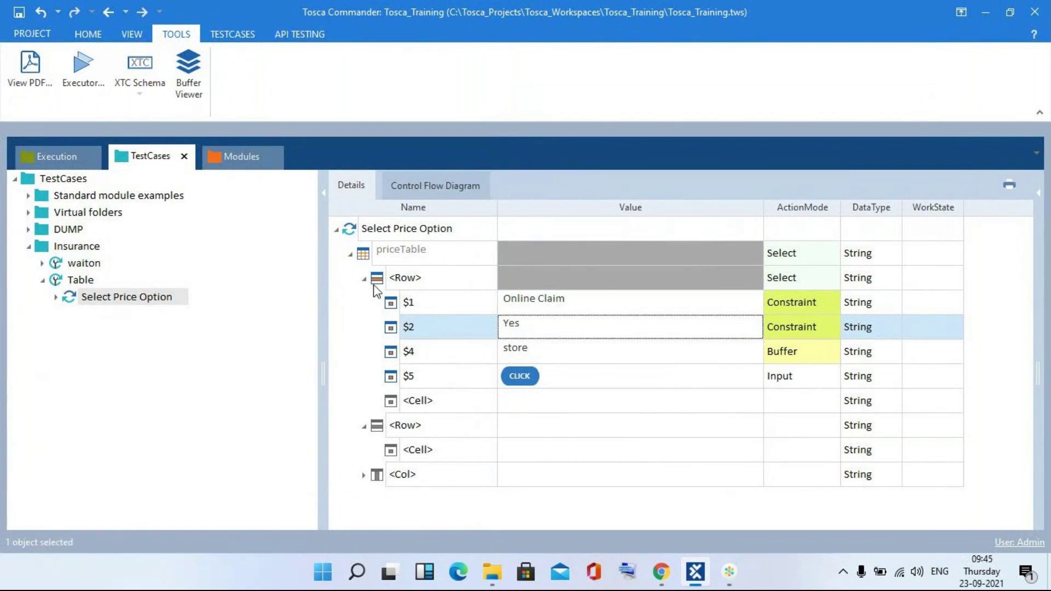
- Rerun Select Price Option in ScratchBook, inspect the priceTable 'row not found' failure, and close ScratchBook
right_click(385, 228)
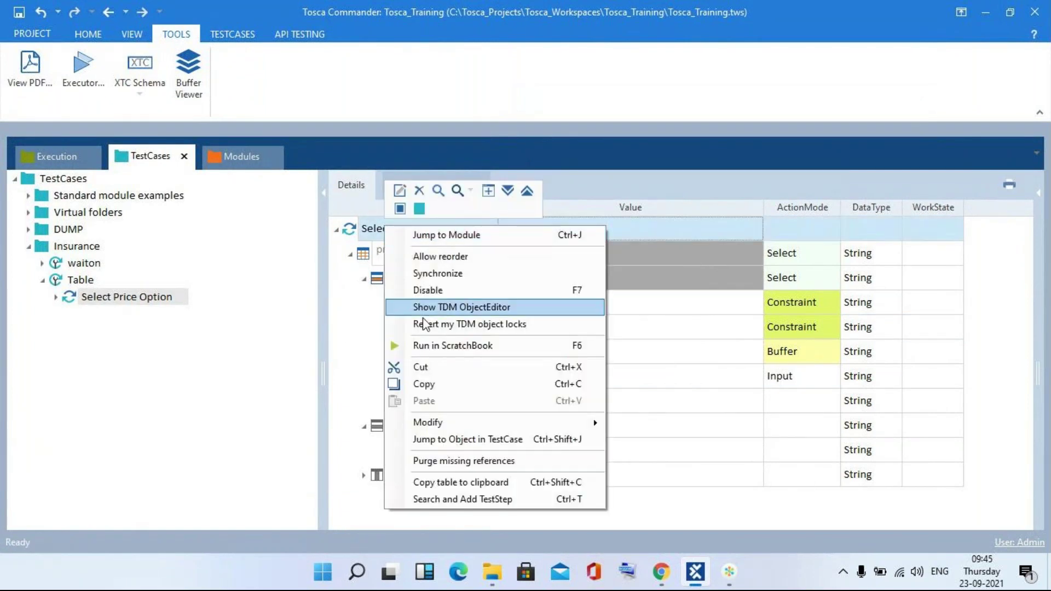
click(431, 346)
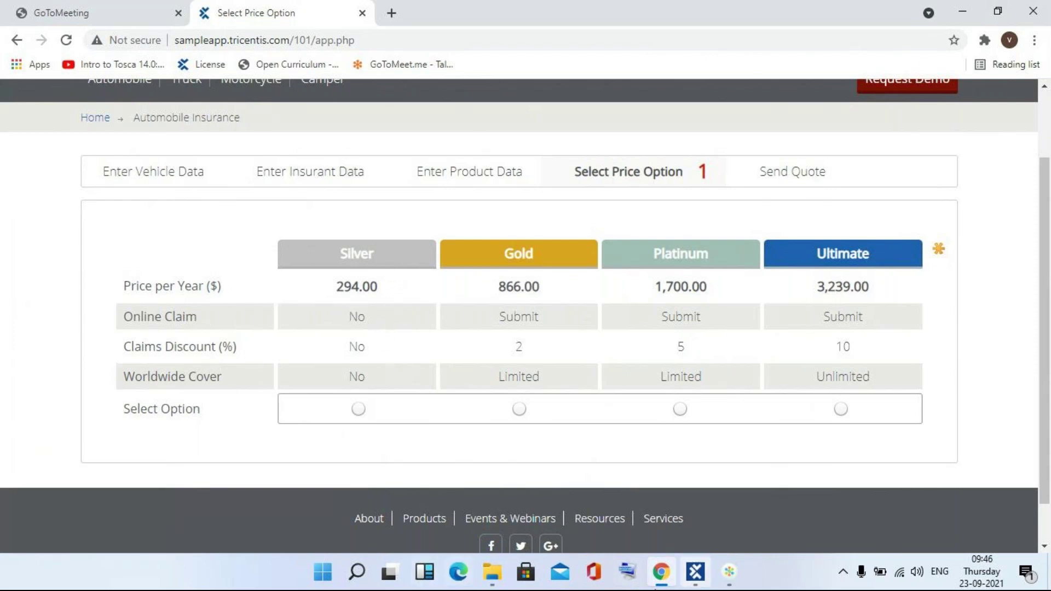
mouse_move(704, 579)
click(695, 574)
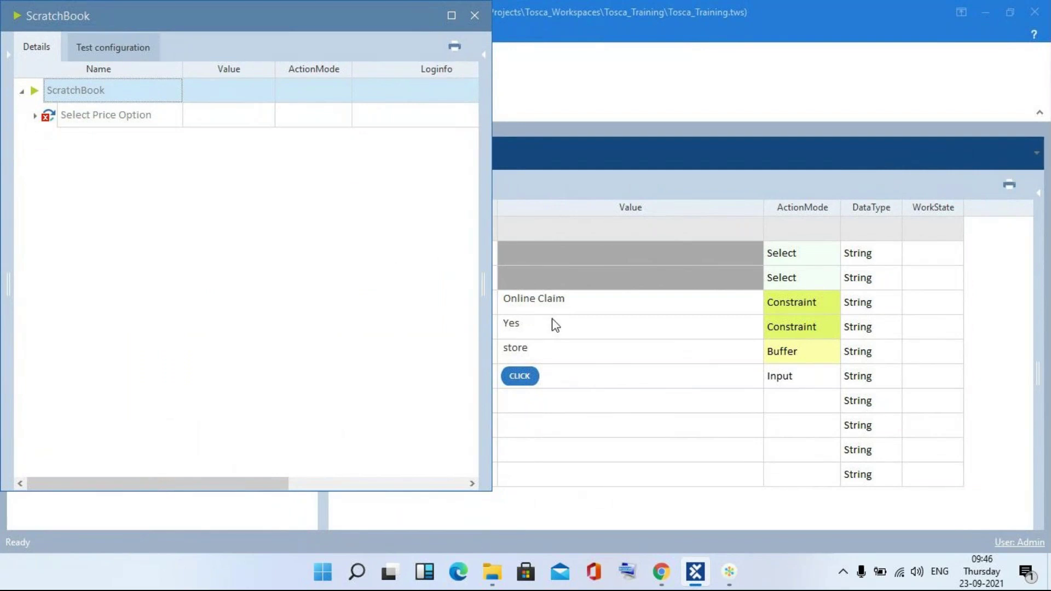
click(36, 116)
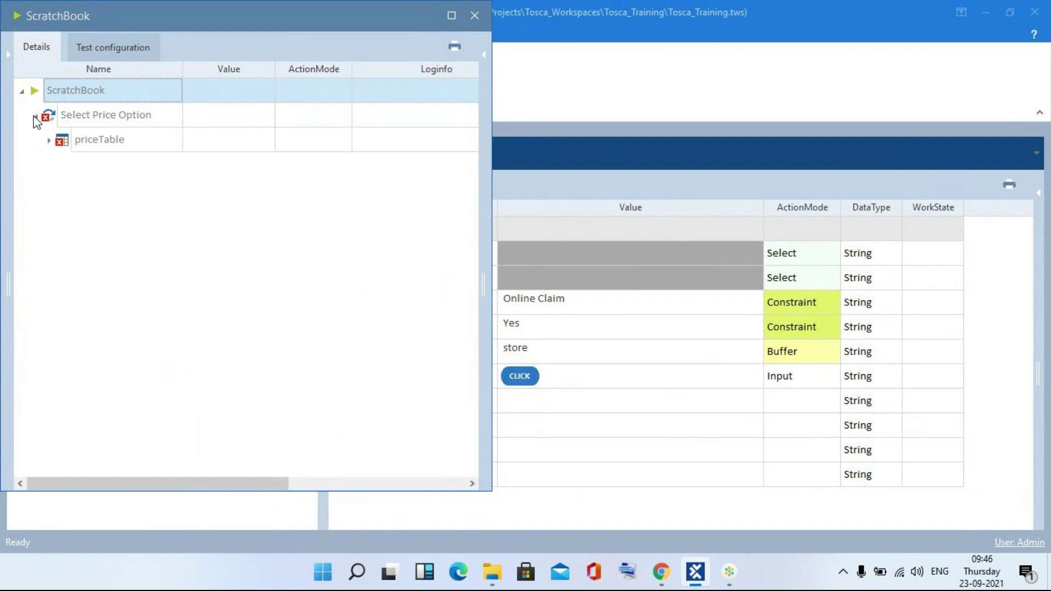
click(48, 140)
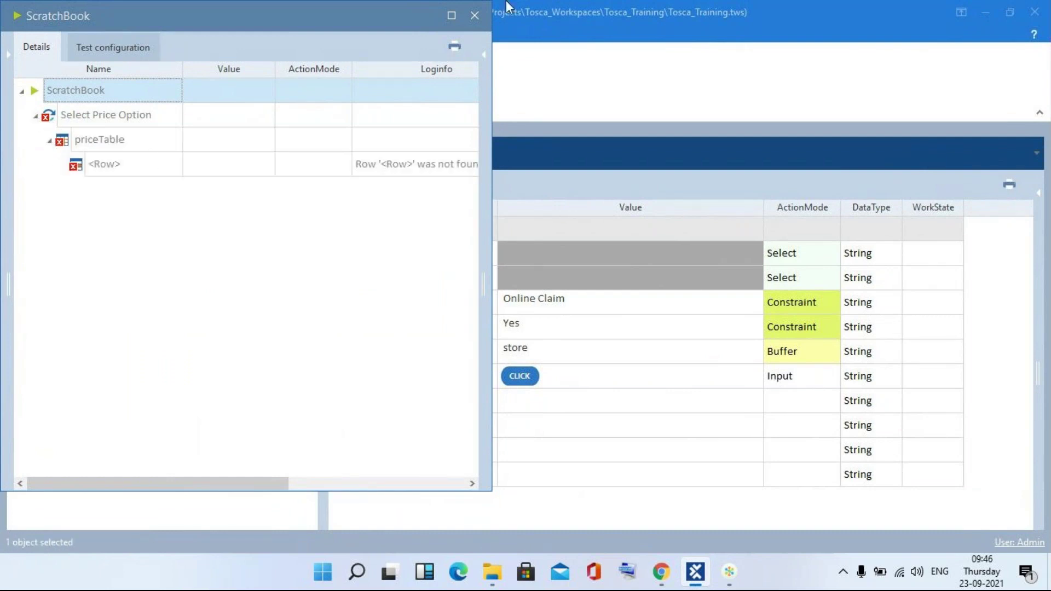
click(474, 15)
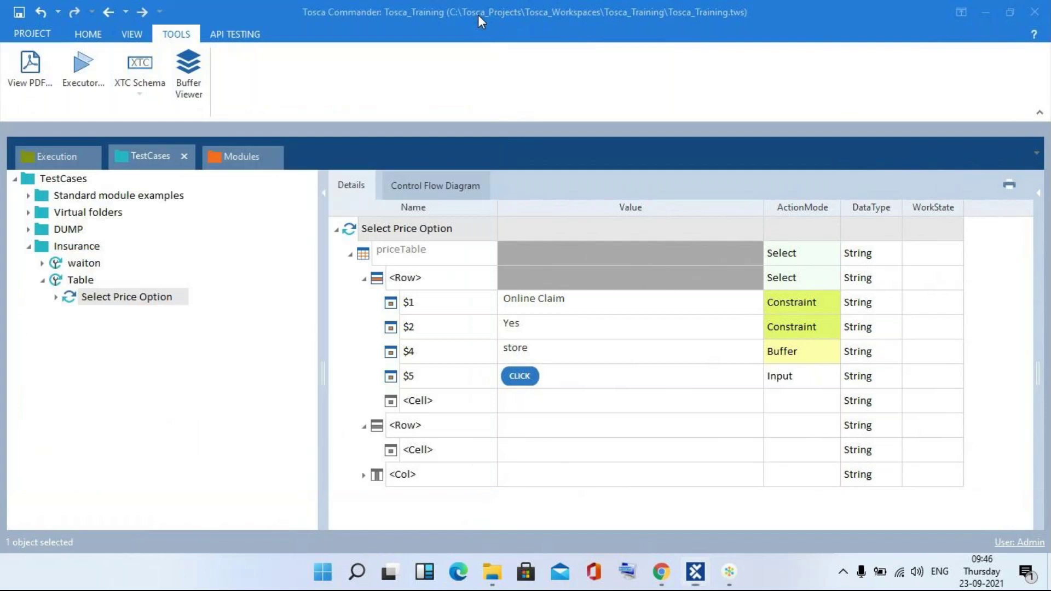
click(599, 327)
click(599, 326)
text(No)
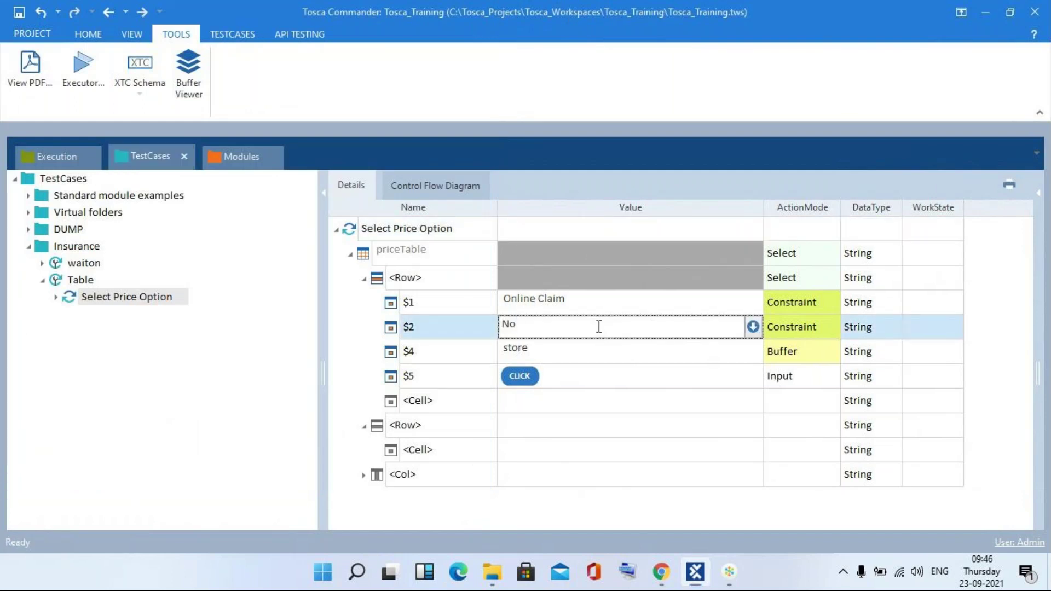
key(alt+Tab)
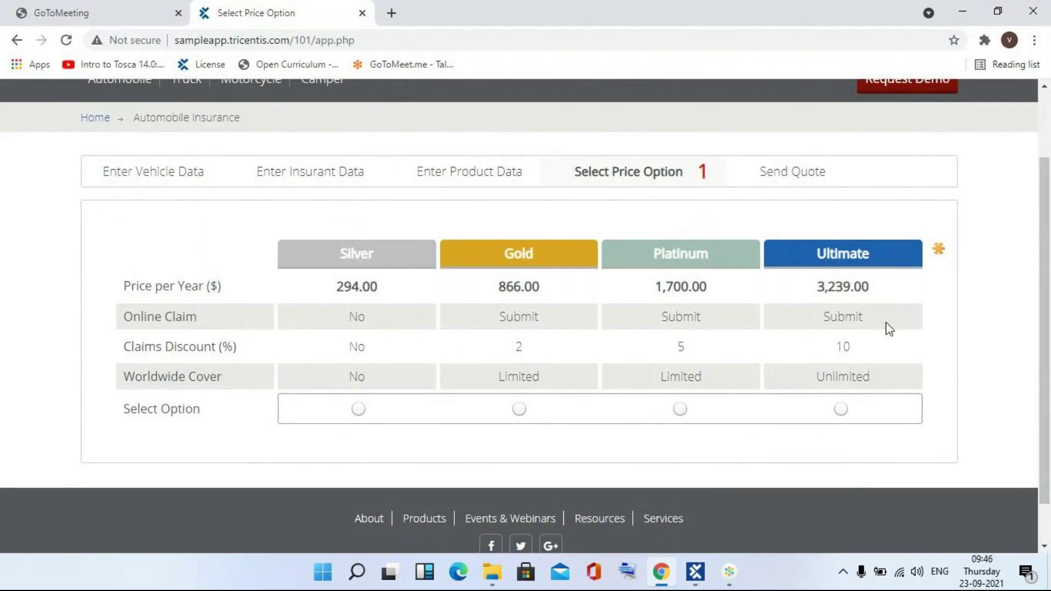
key(alt+Tab)
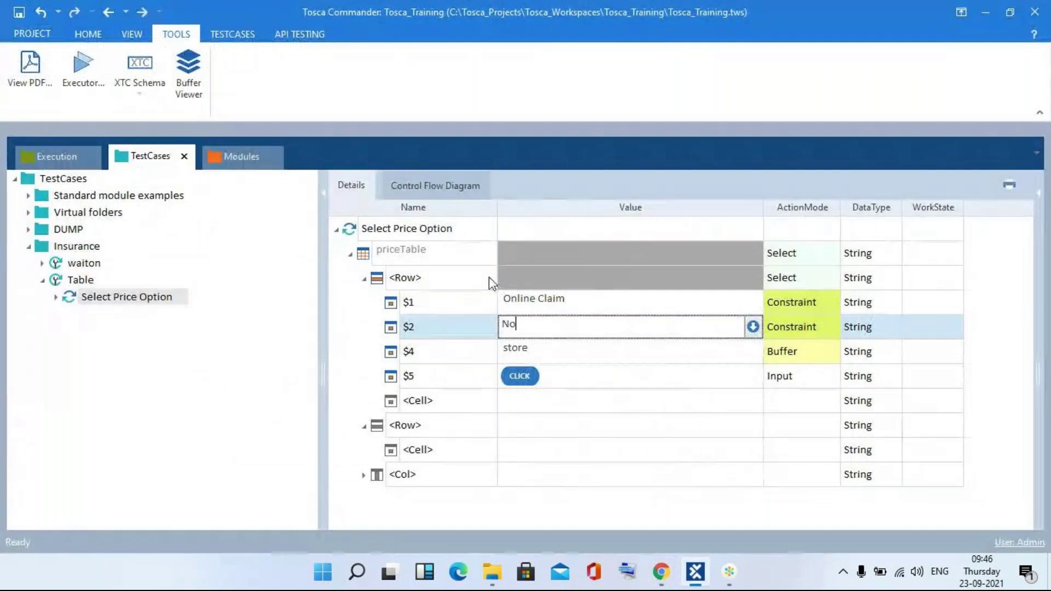
right_click(452, 235)
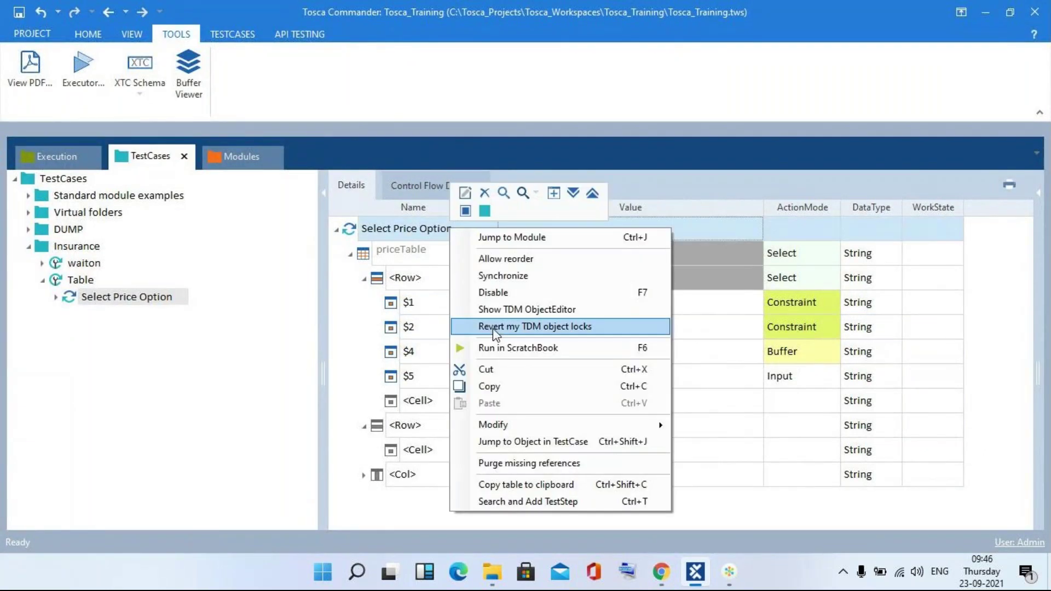
click(503, 349)
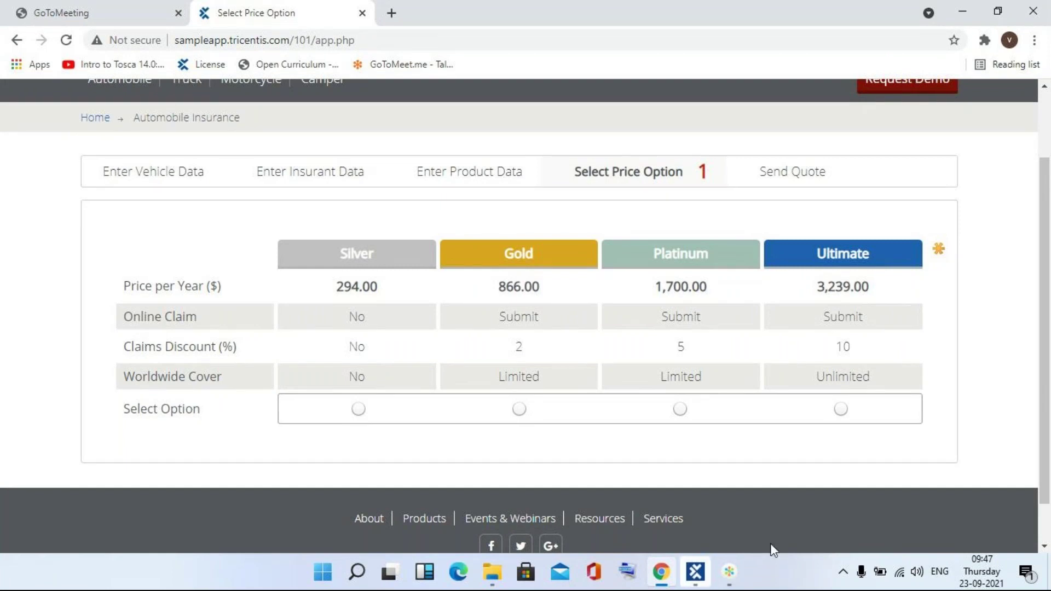
click(694, 576)
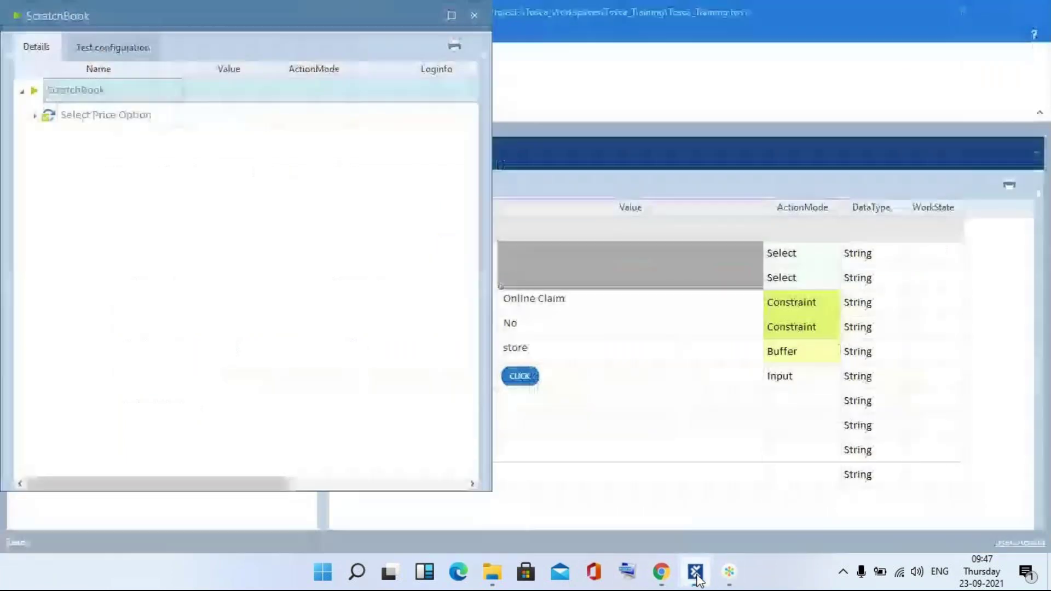
click(474, 16)
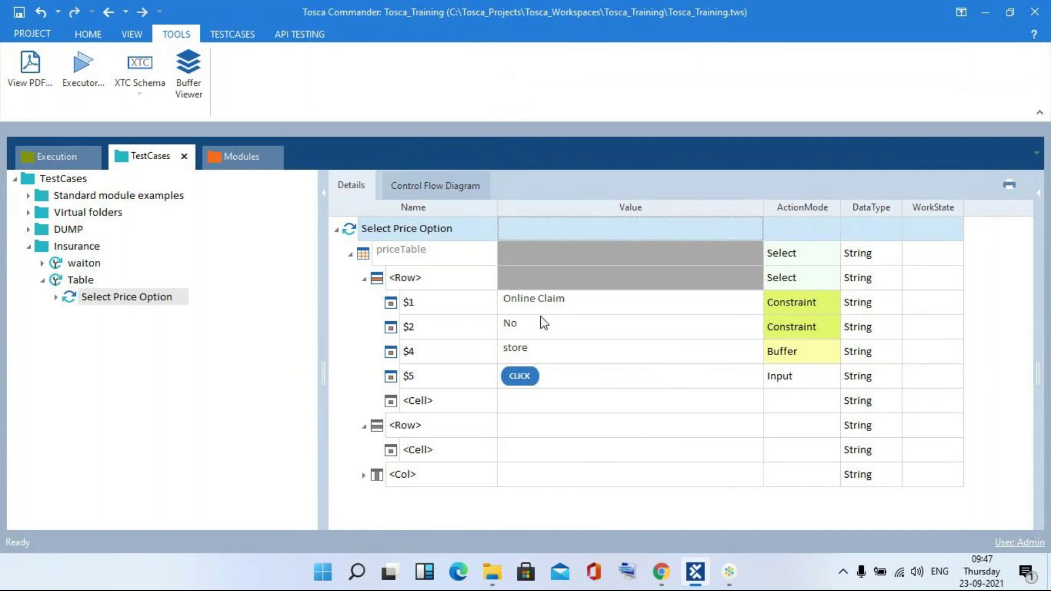
key(alt+Tab)
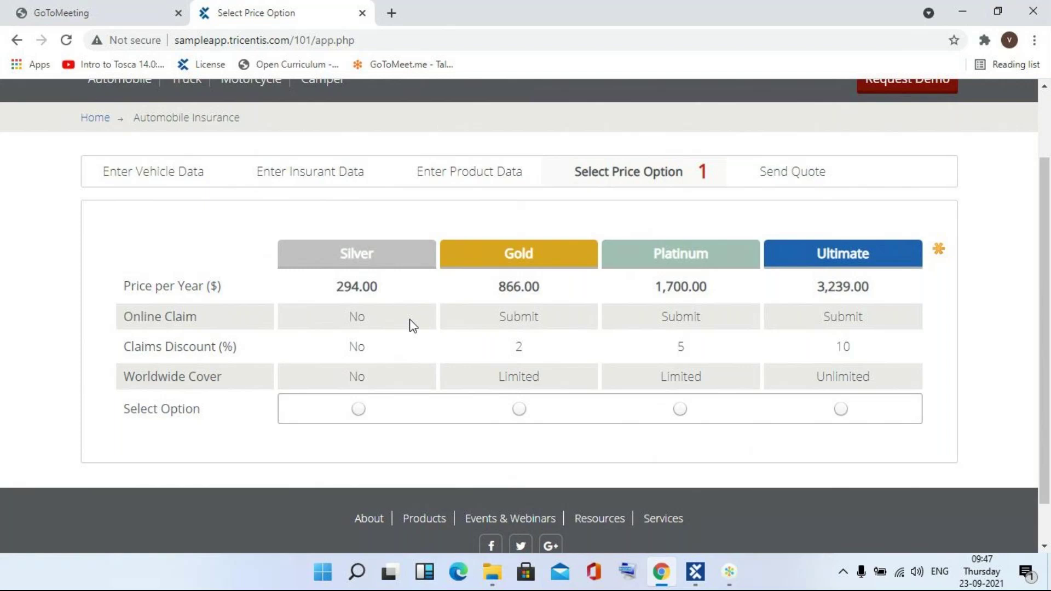
key(alt+Tab)
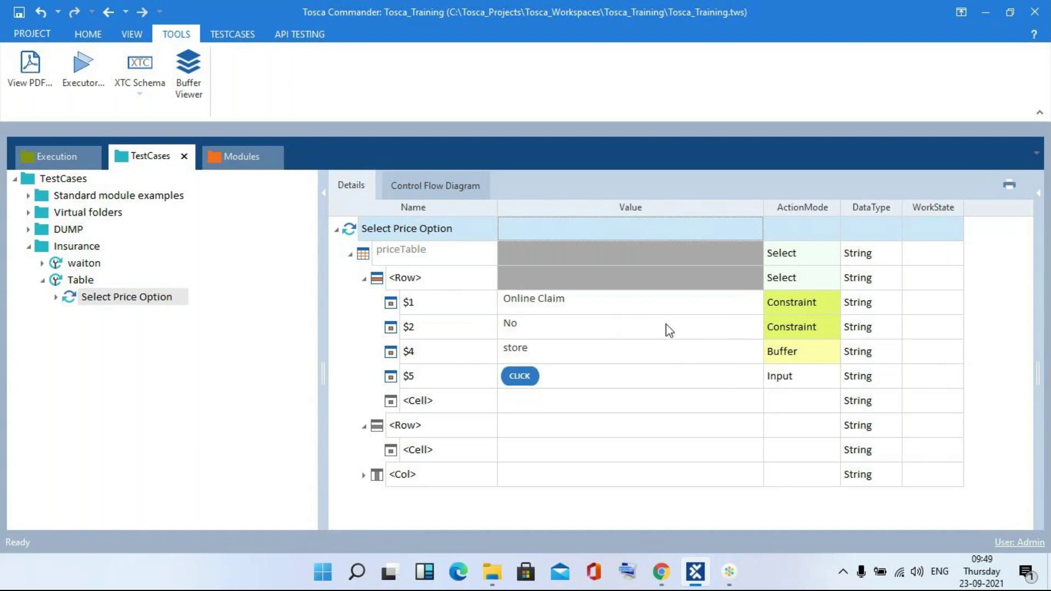
- Return to the Tosca test case and open the priceTable ActionMode dropdown list
click(735, 572)
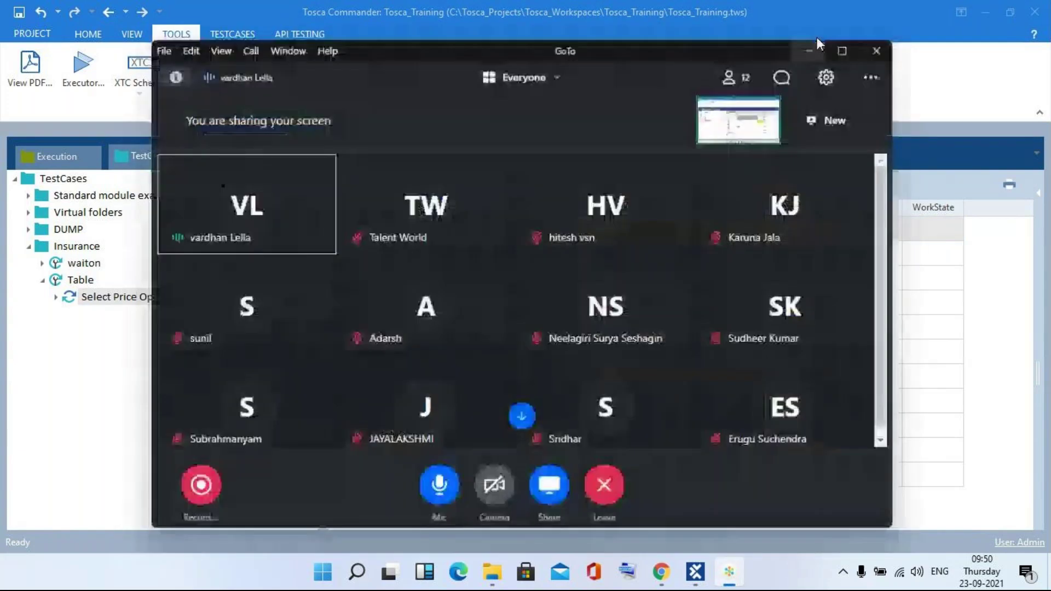
click(818, 38)
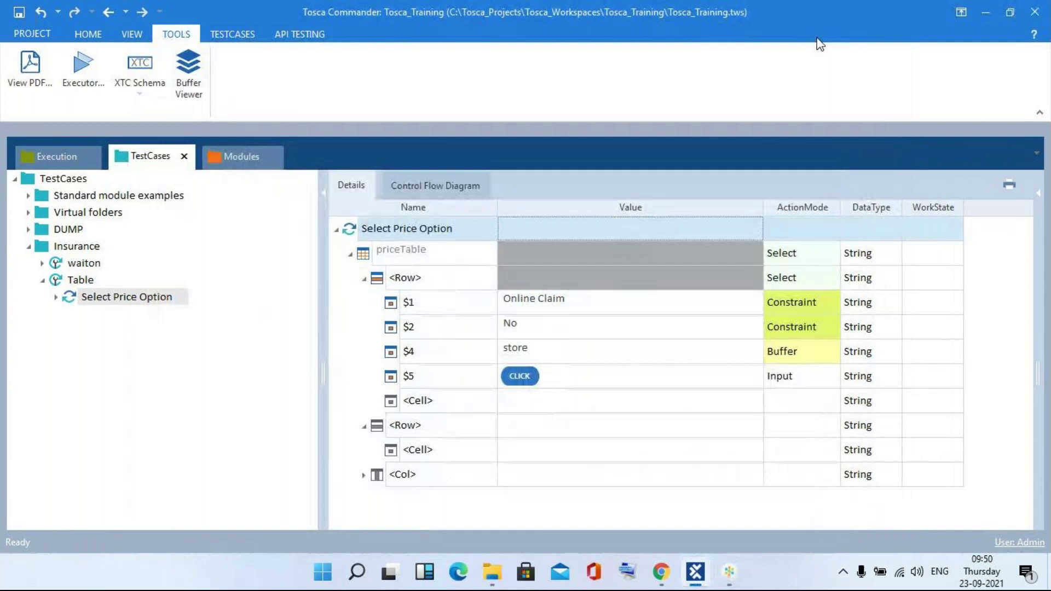
click(820, 257)
click(833, 254)
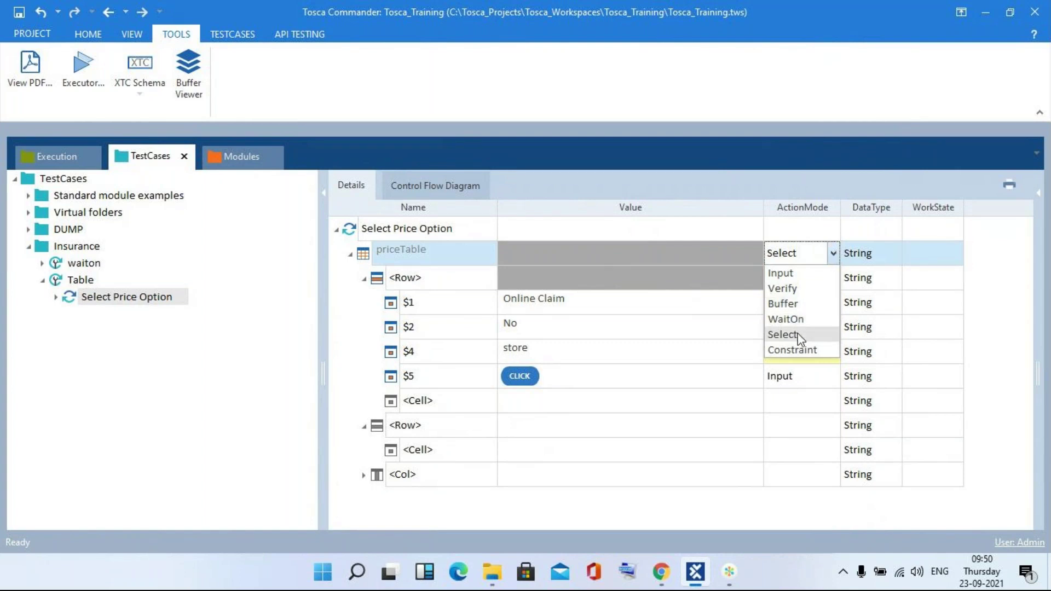
- Close the ActionMode list keeping Select, and come back to the Tosca test case after checking the meeting
click(980, 315)
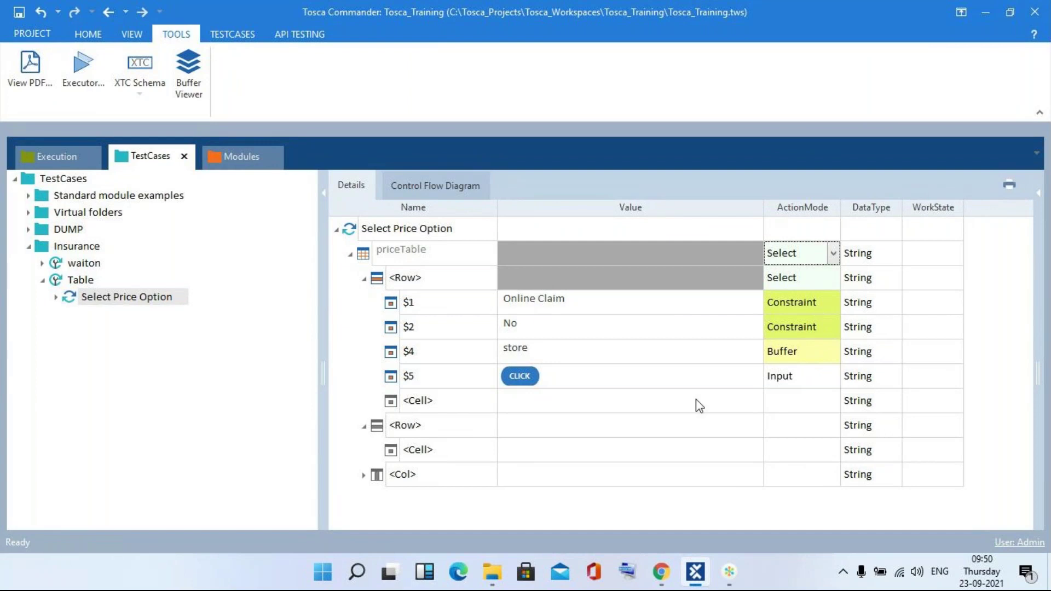
click(731, 580)
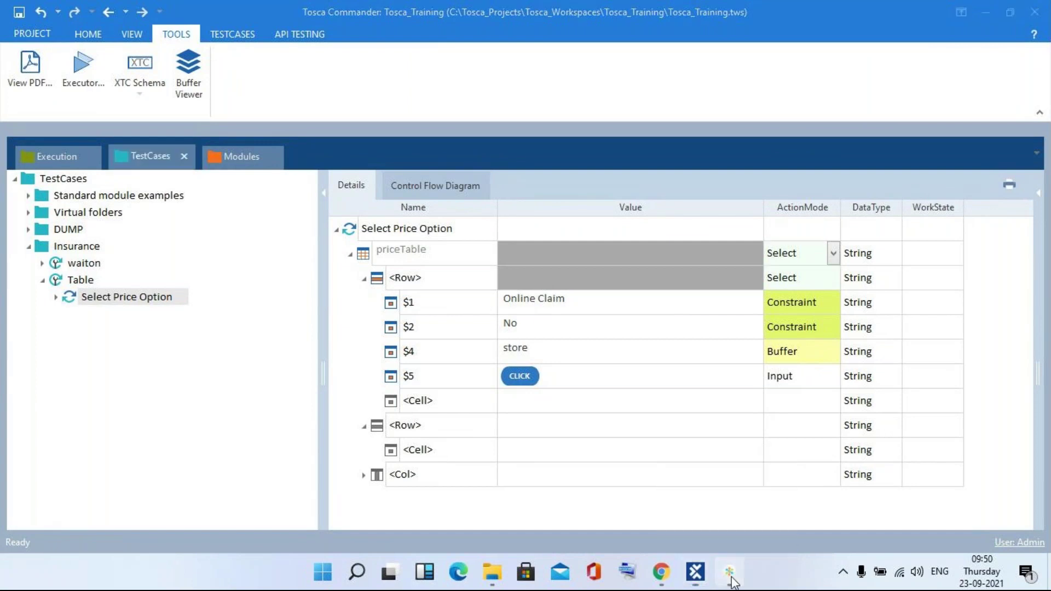
click(731, 579)
click(817, 37)
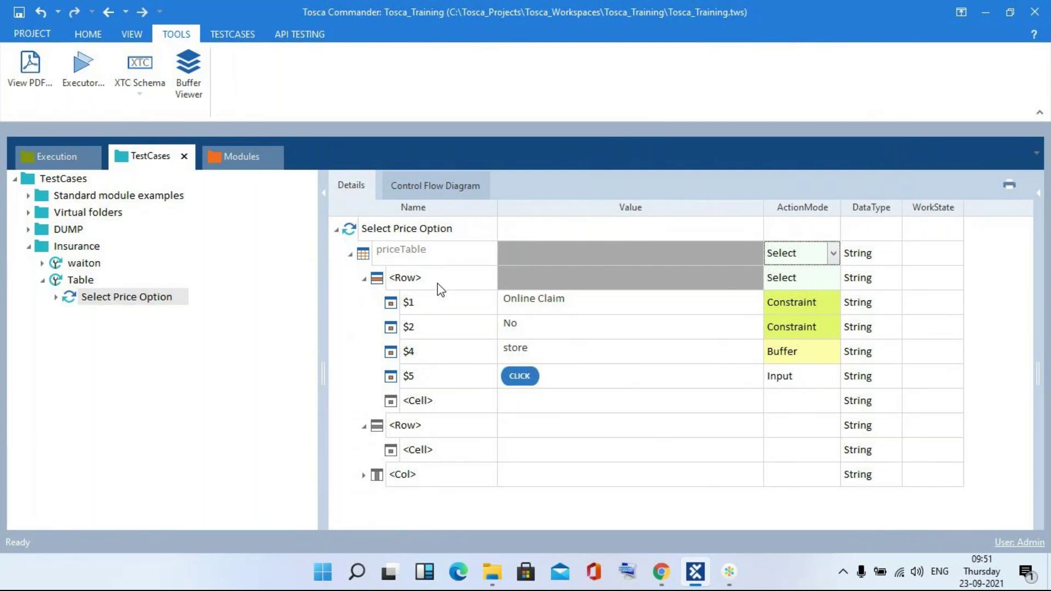
click(435, 285)
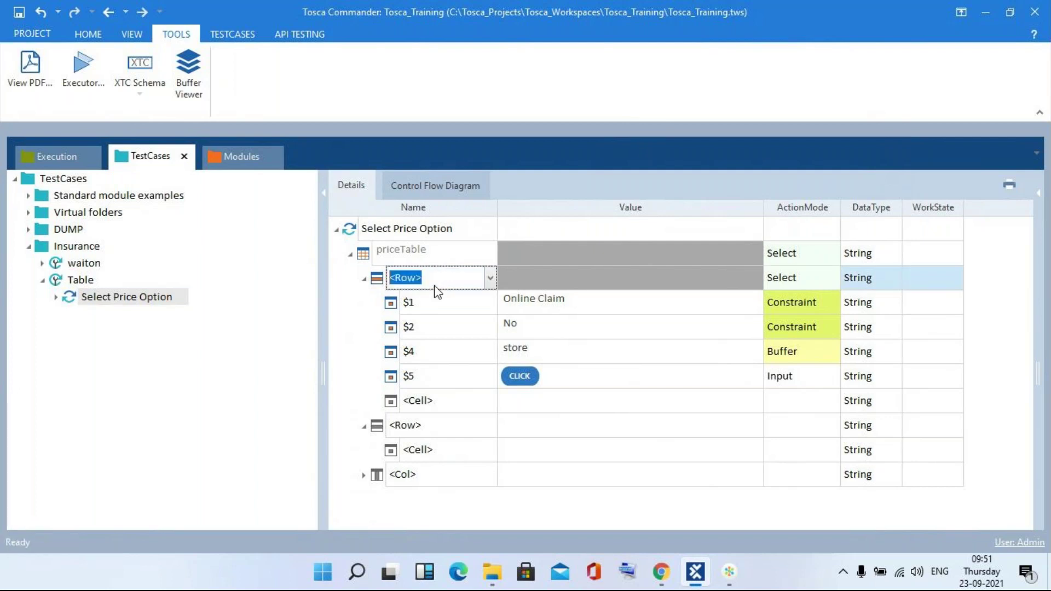
text($2)
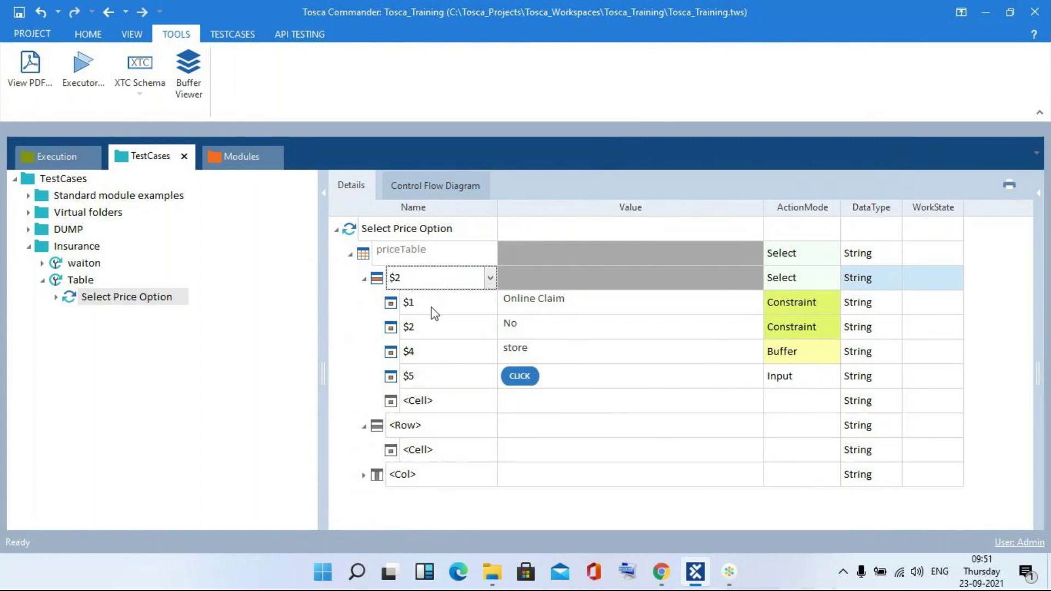
key(super+Tab)
key(Escape)
key(super+Tab)
key(Right)
key(Right)
key(Return)
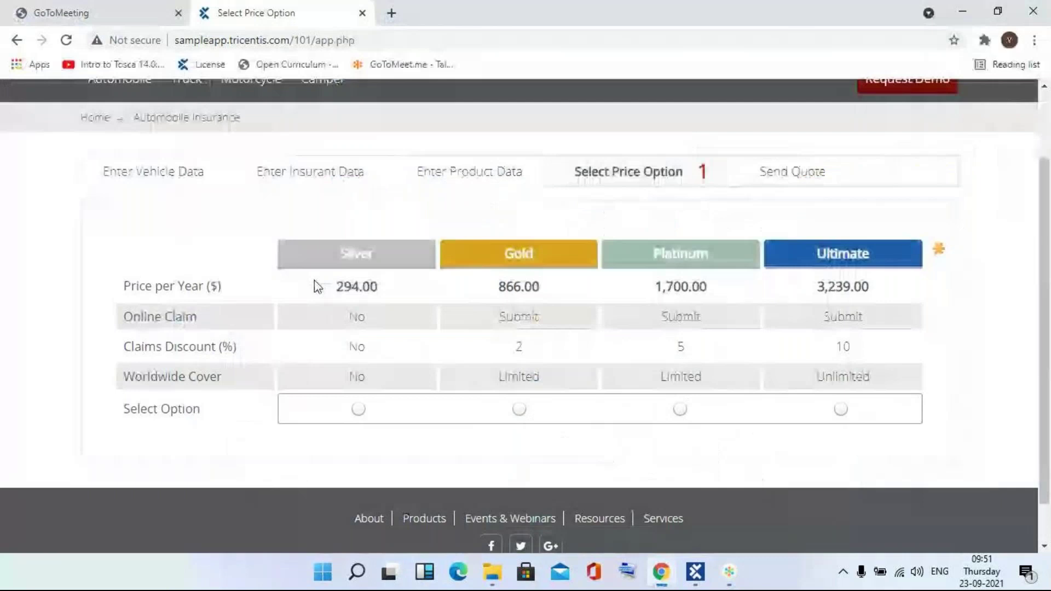
key(super+Tab)
key(Escape)
key(super+Tab)
key(Right)
key(Right)
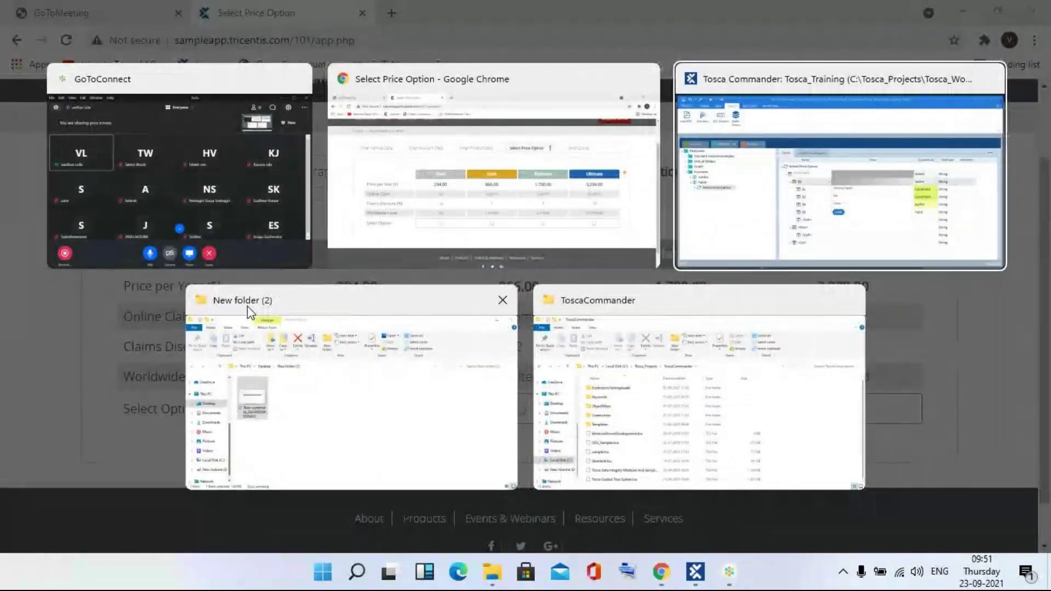
key(Return)
click(423, 277)
key(BackSpace)
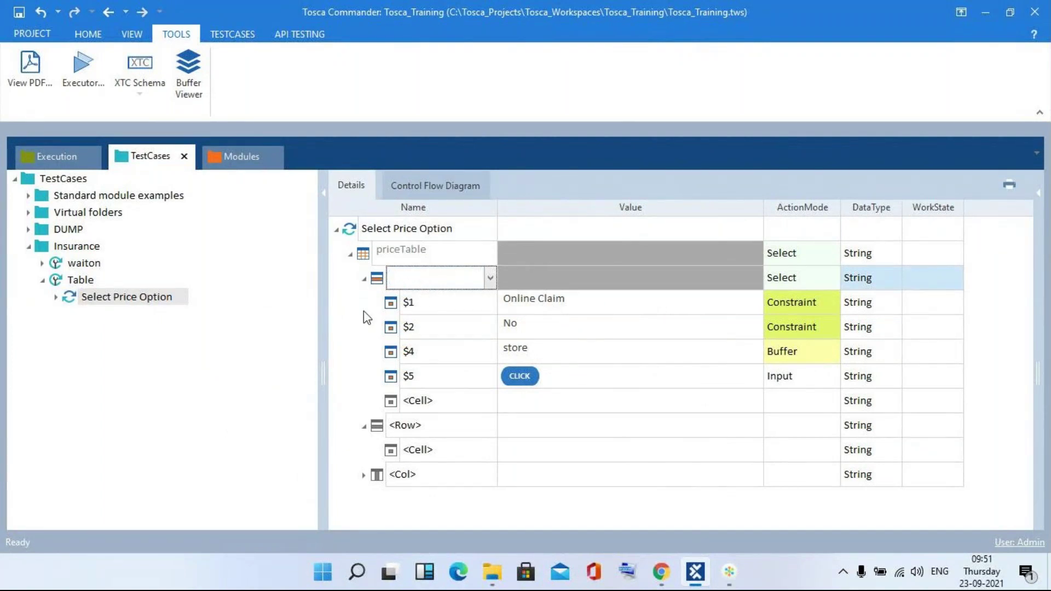
key(Return)
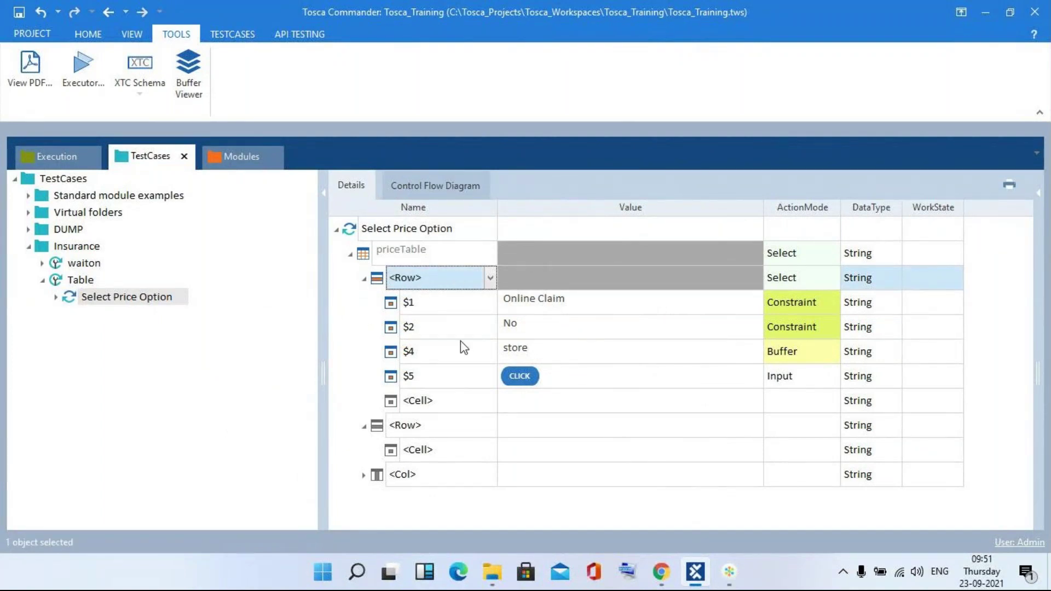
- Rename the second row to $4 and give it a $1 cell with value {CLICK} and ActionMode Input
click(364, 278)
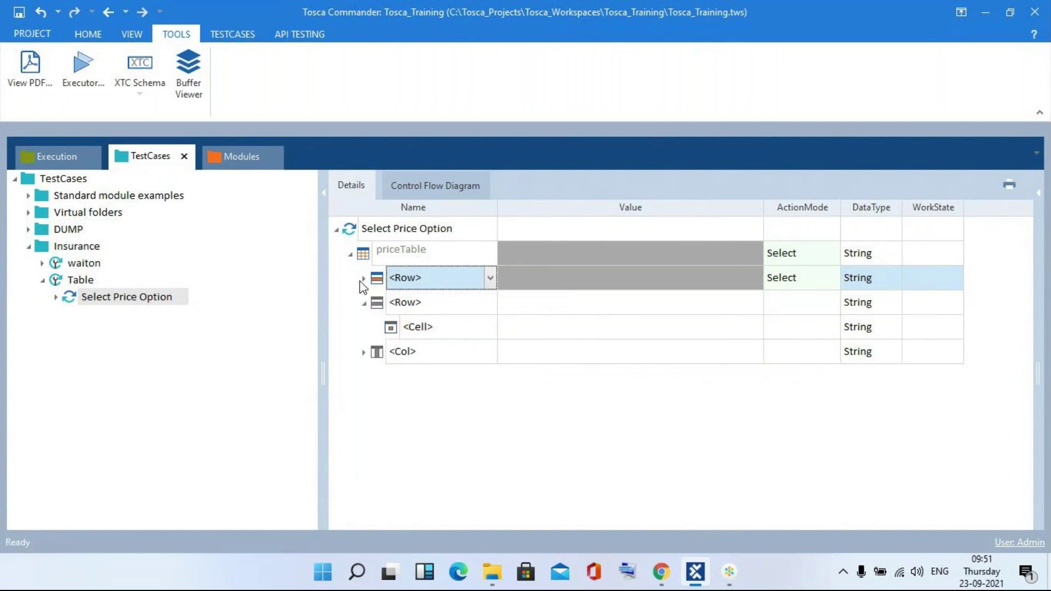
click(453, 303)
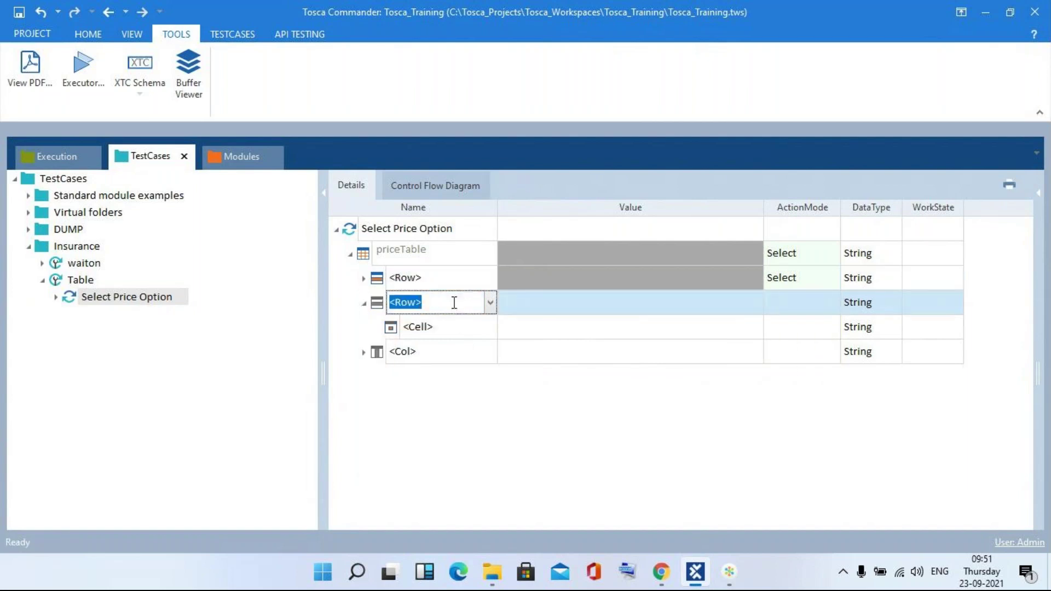
text($4)
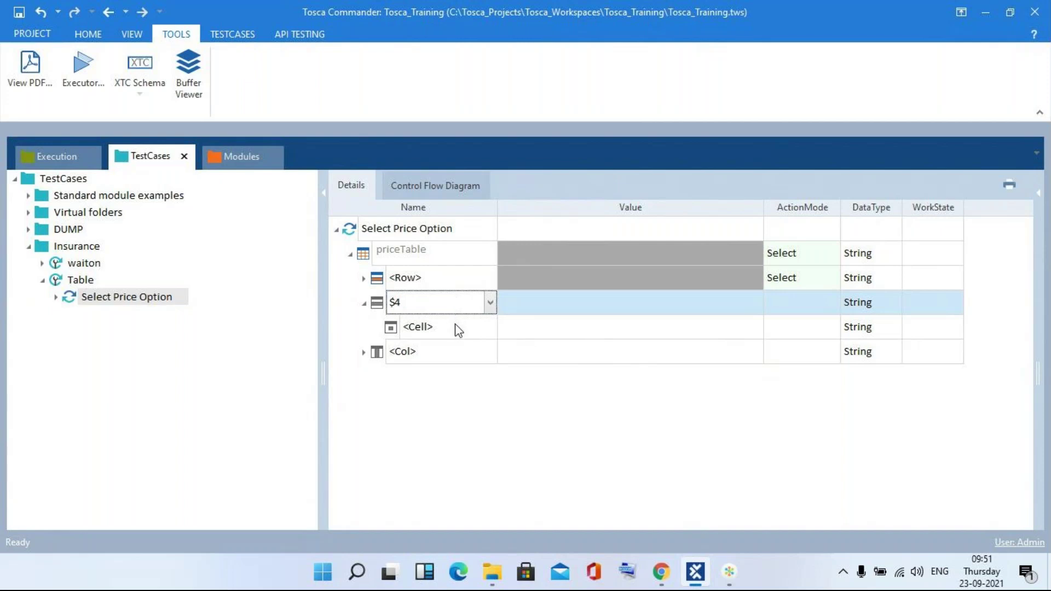
click(455, 327)
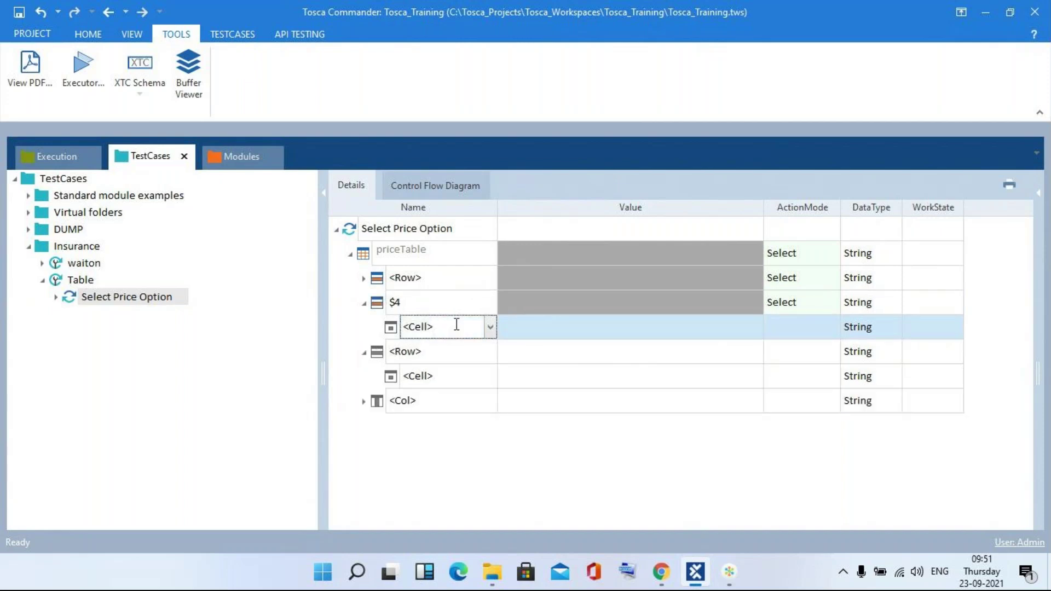
key(BackSpace)
key(BackSpace)
key(BackSpace)
key(BackSpace)
key(BackSpace)
text($1)
click(566, 335)
text({)
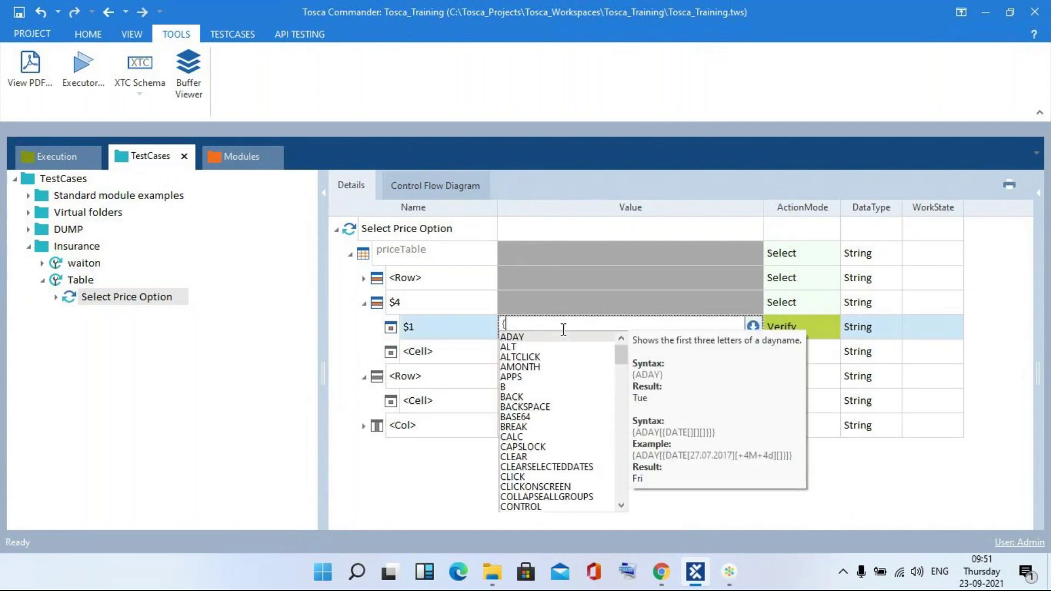
text(CLICK)
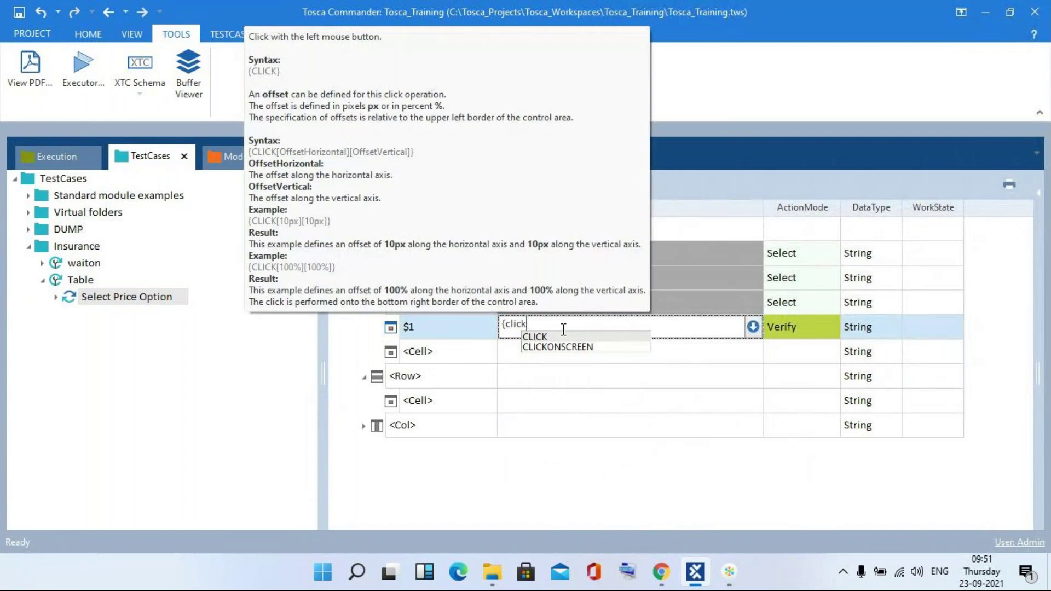
key(Return)
click(789, 326)
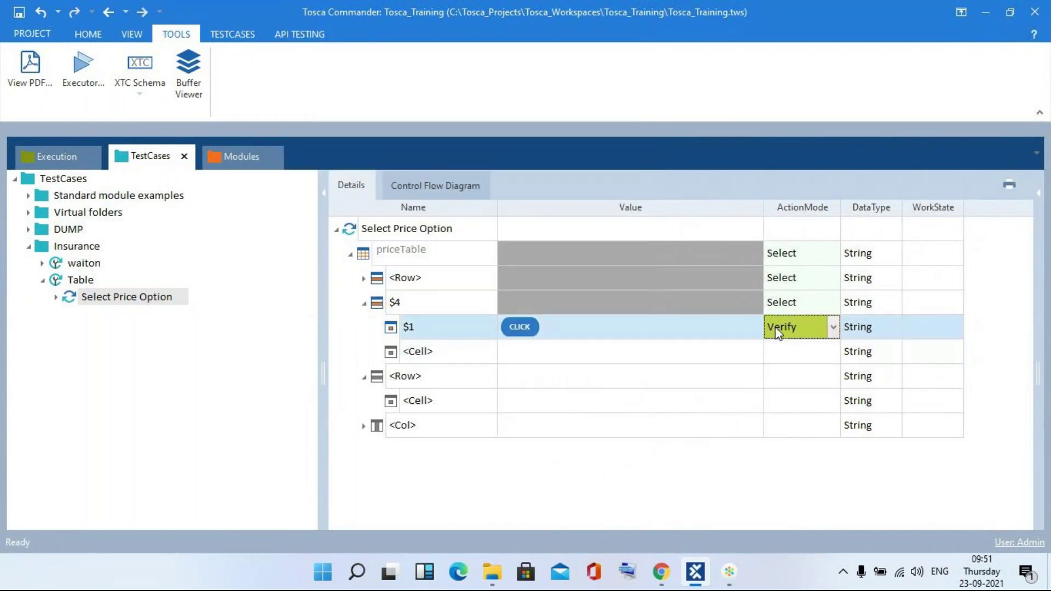
text(Input)
- Add cell $3 under $4 with value {CLICK} and ActionMode Input, then compare against the first row
click(441, 352)
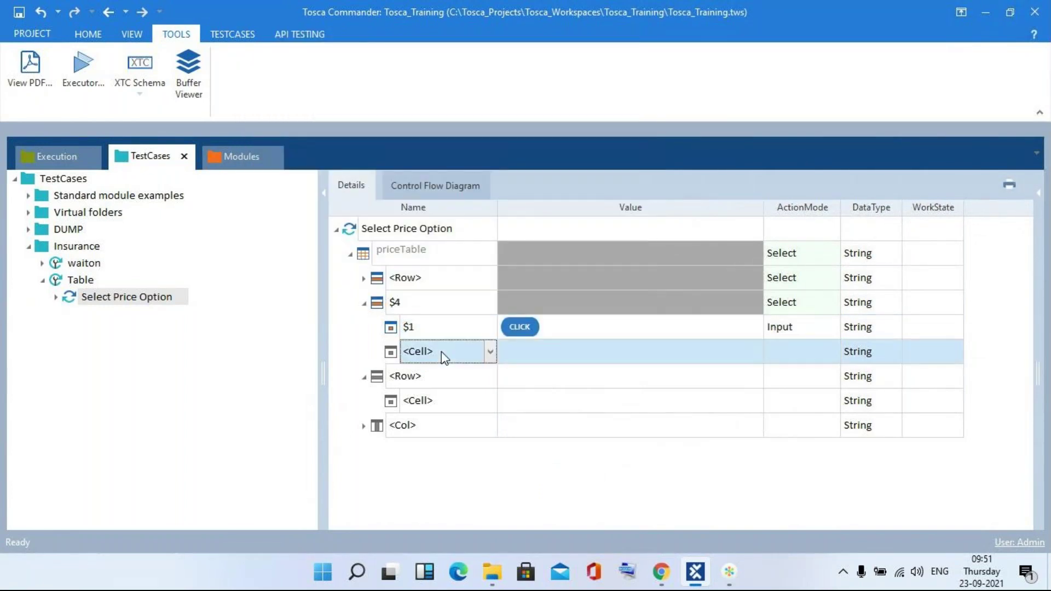
text($3)
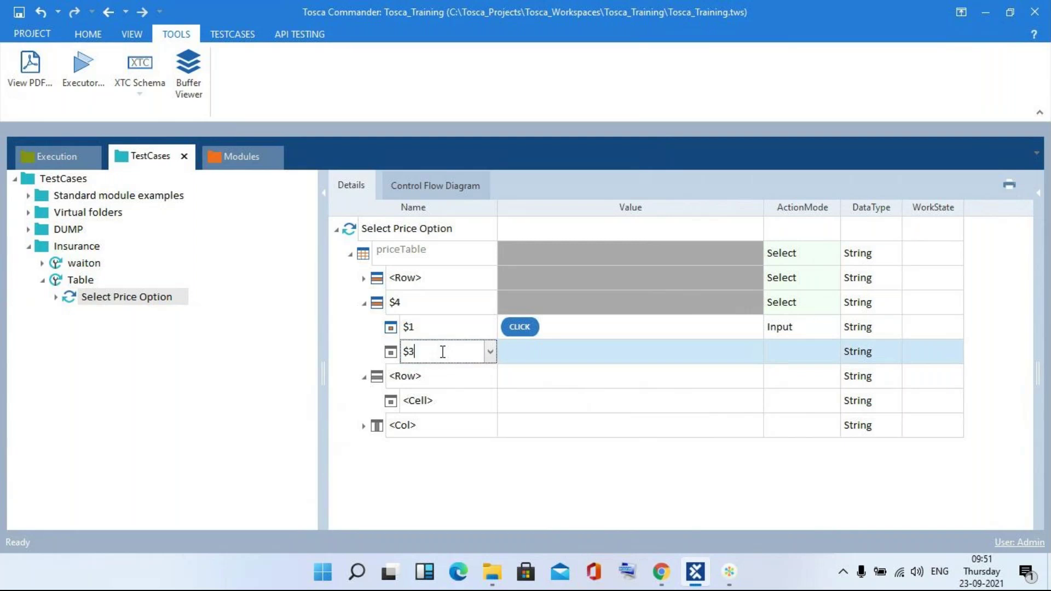
key(Return)
click(525, 356)
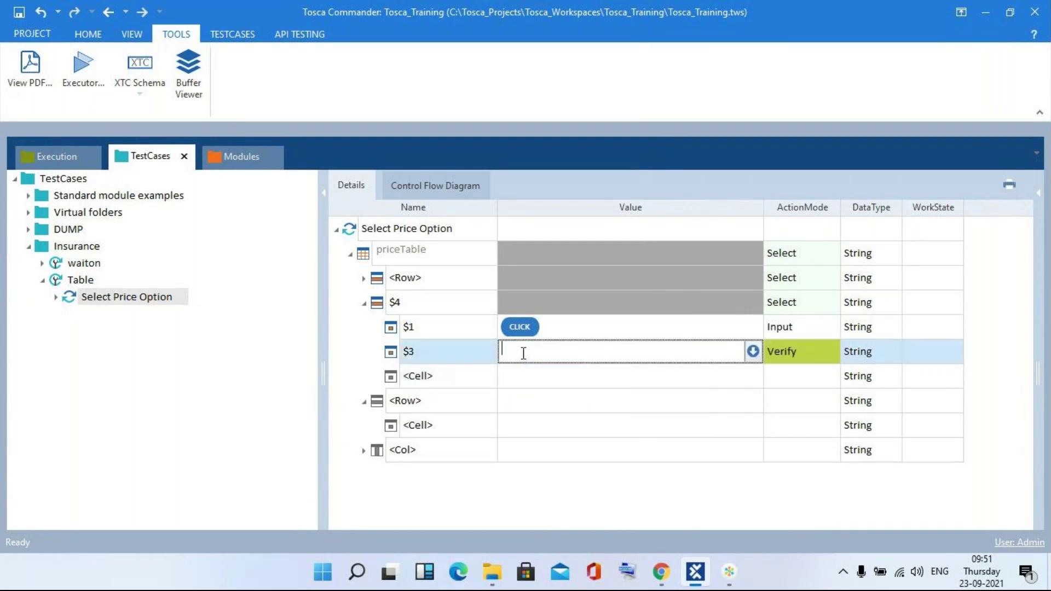
text({click})
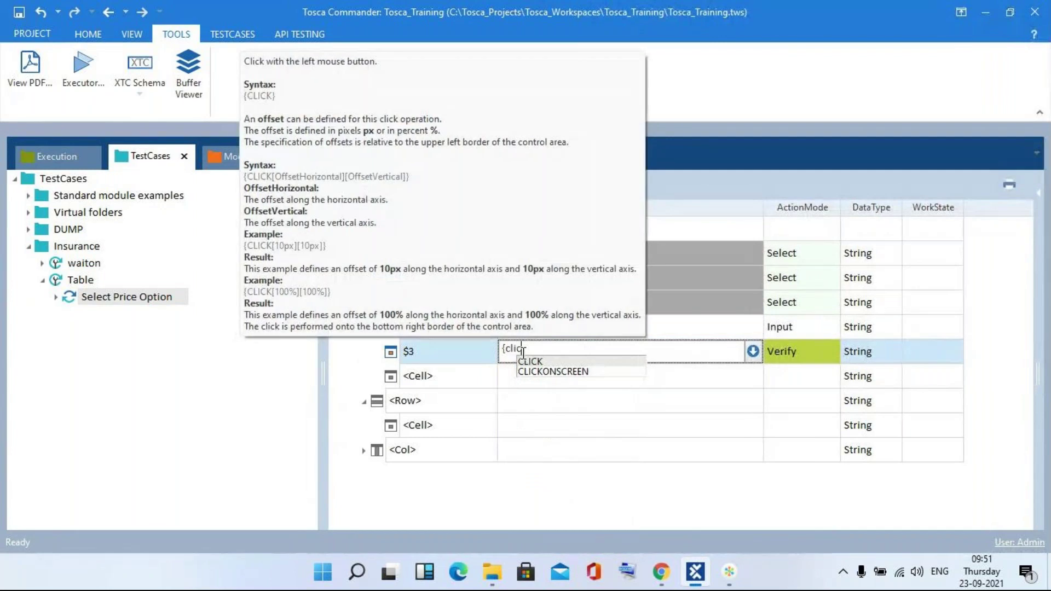
click(788, 342)
text(Input)
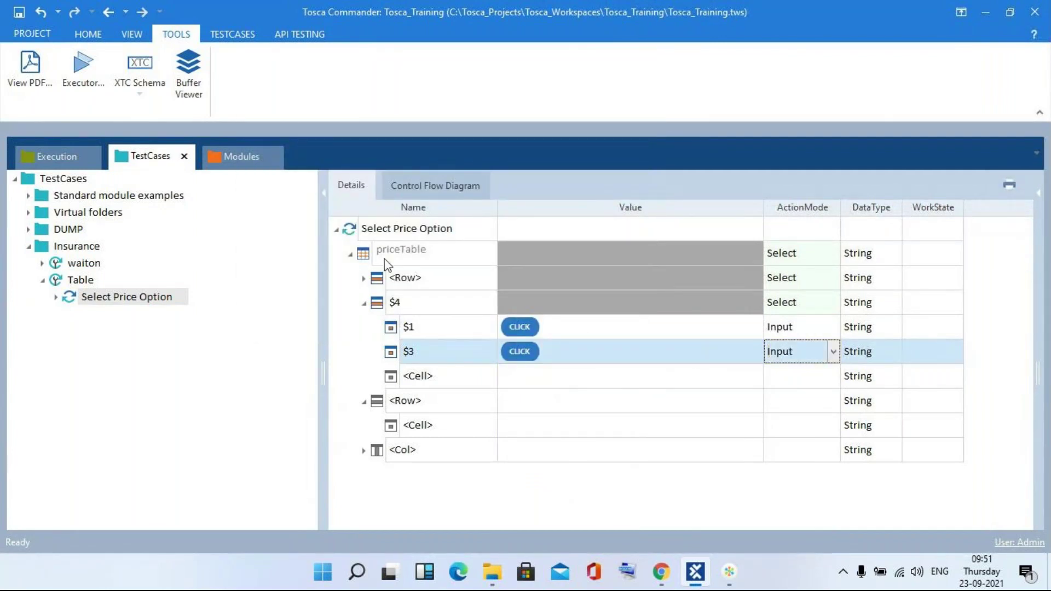
click(364, 280)
click(364, 280)
click(363, 279)
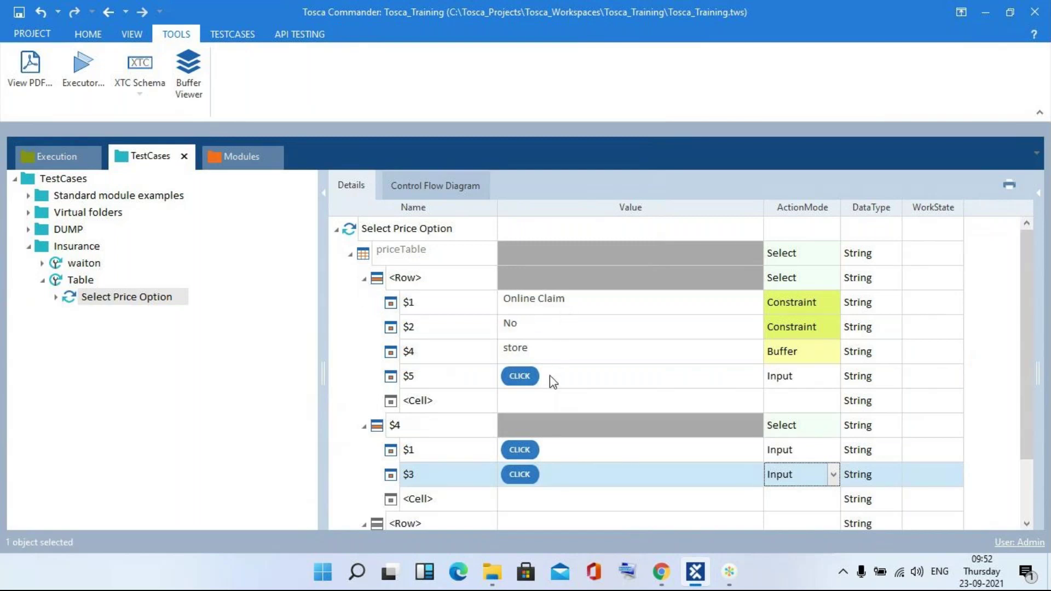
- Collapse the existing rows in priceTable and rename the remaining <Row> to $3
click(347, 255)
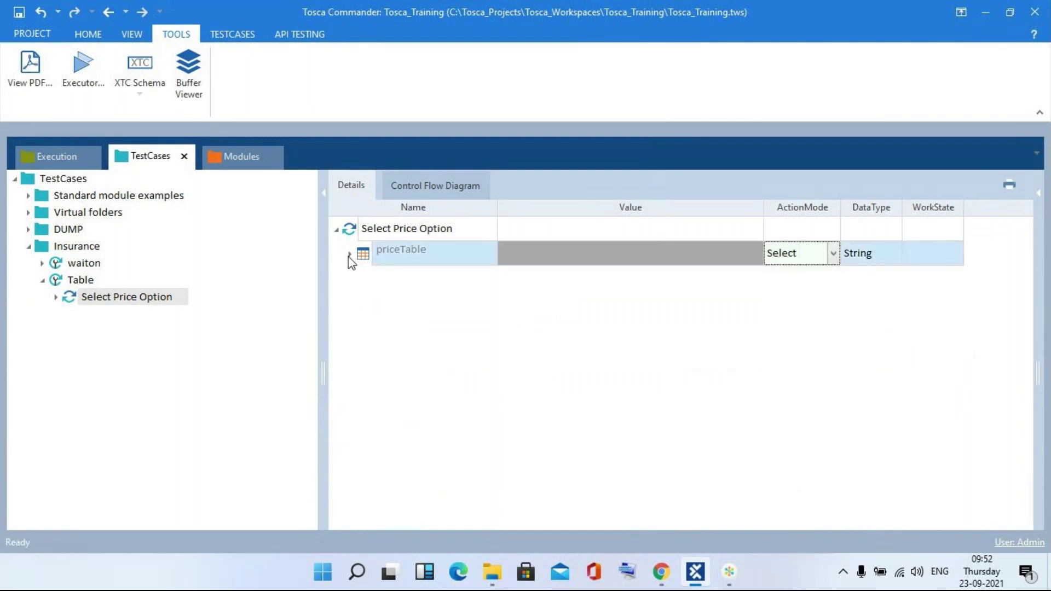
click(350, 258)
click(431, 425)
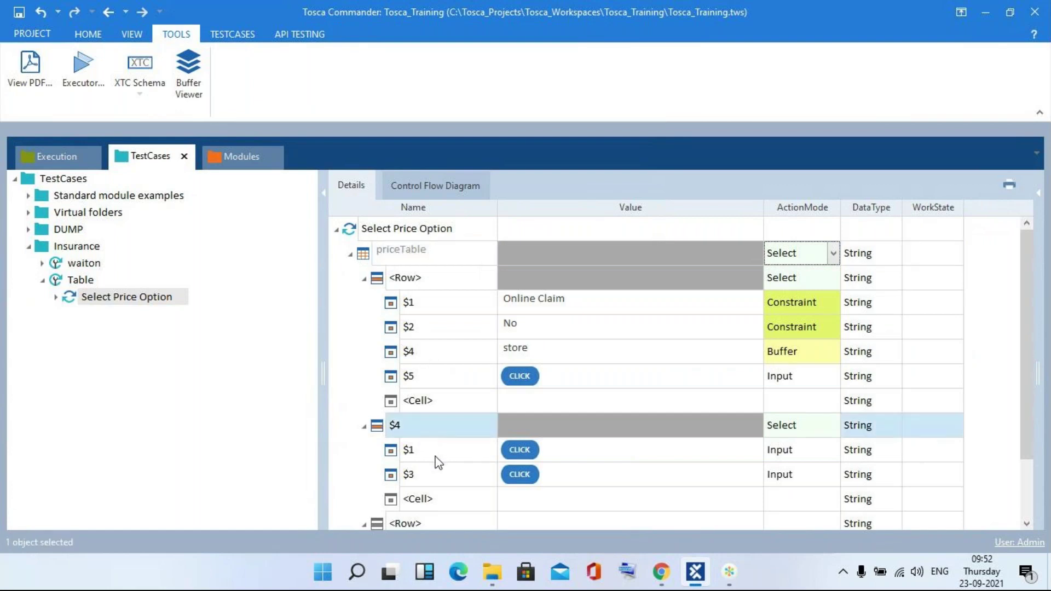
click(364, 279)
click(363, 305)
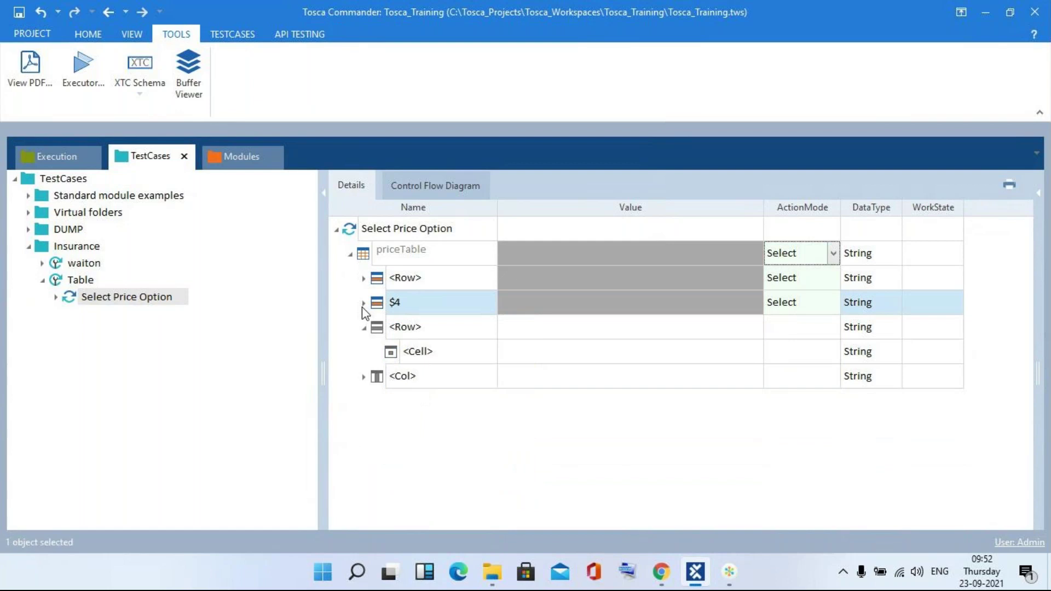
click(364, 327)
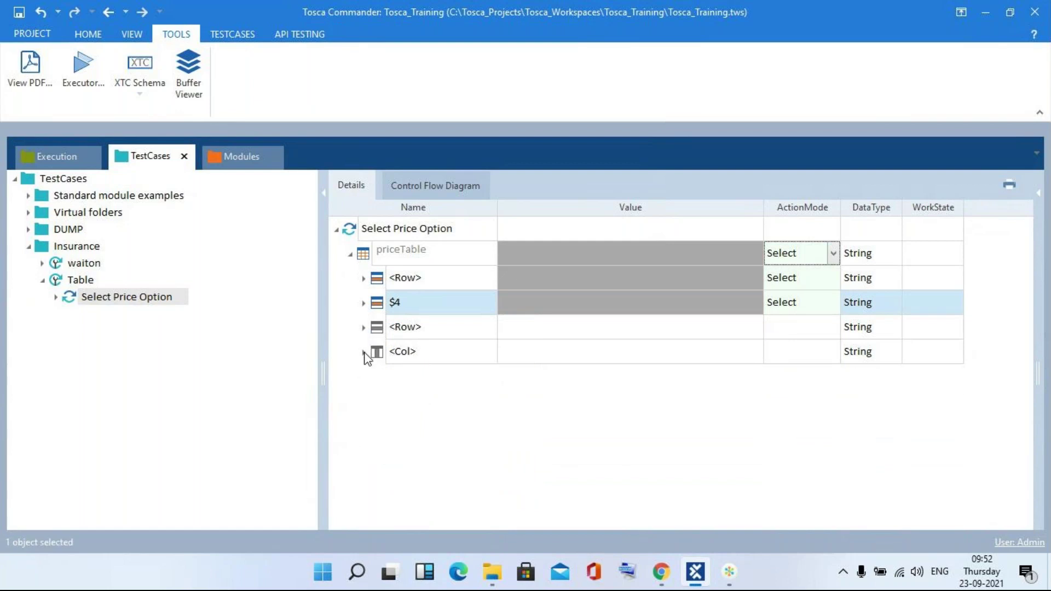
click(364, 353)
click(425, 332)
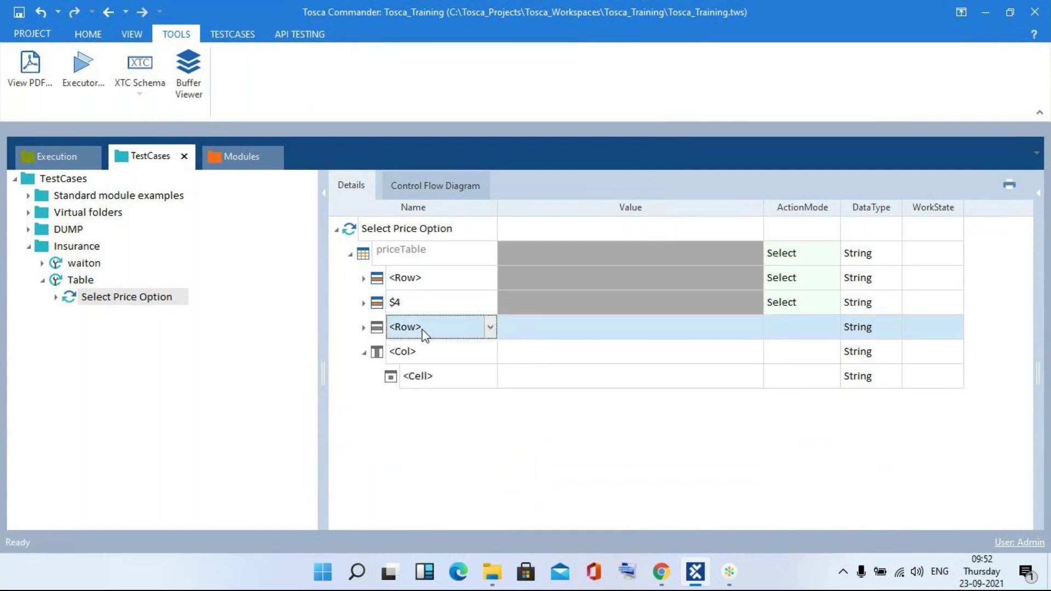
click(423, 329)
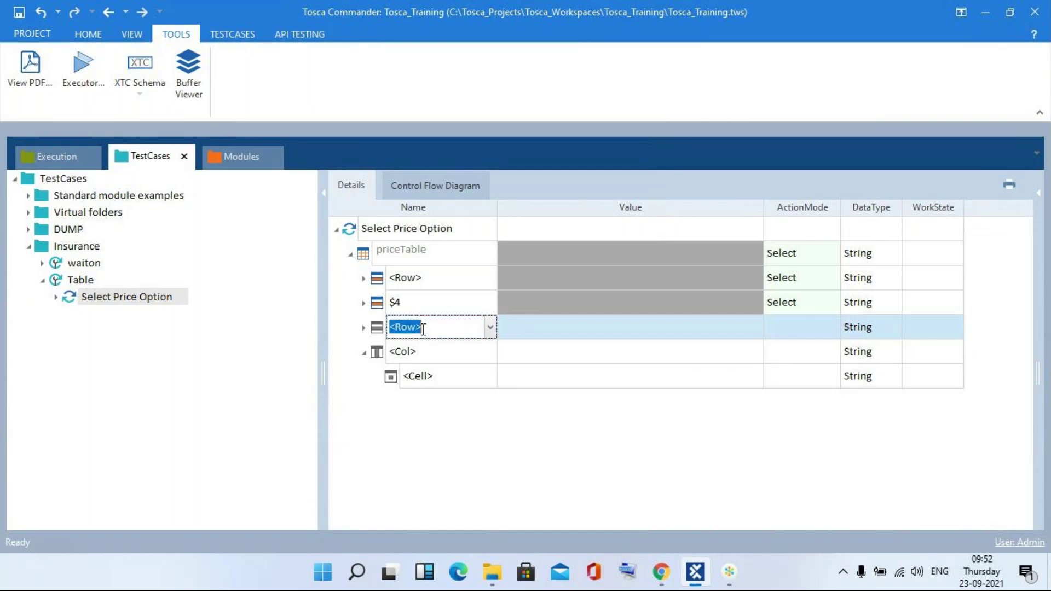
text($3)
key(Return)
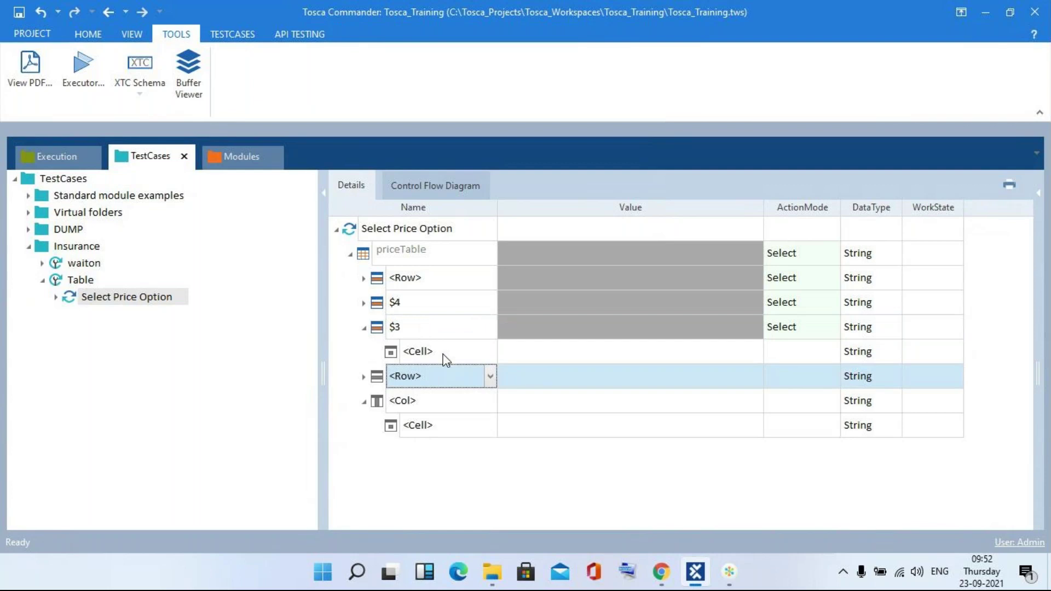
- Name the row's cell $3 with value {CLICK} and ActionMode Input, returning to Tosca via Task View
click(446, 356)
key(BackSpace)
key(BackSpace)
key(BackSpace)
key(BackSpace)
key(BackSpace)
text($3)
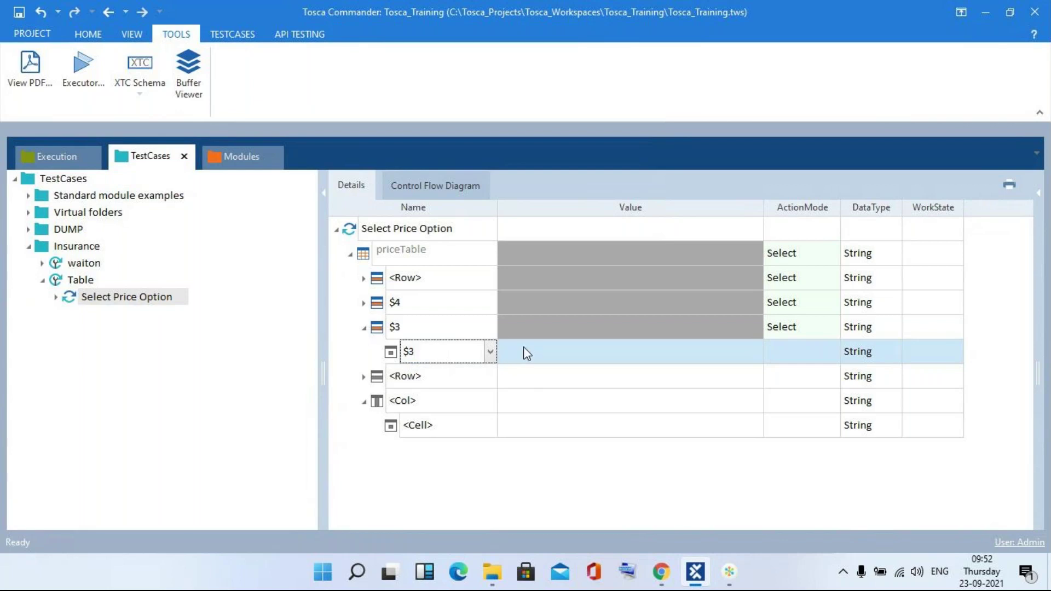
key(Return)
click(524, 352)
text({)
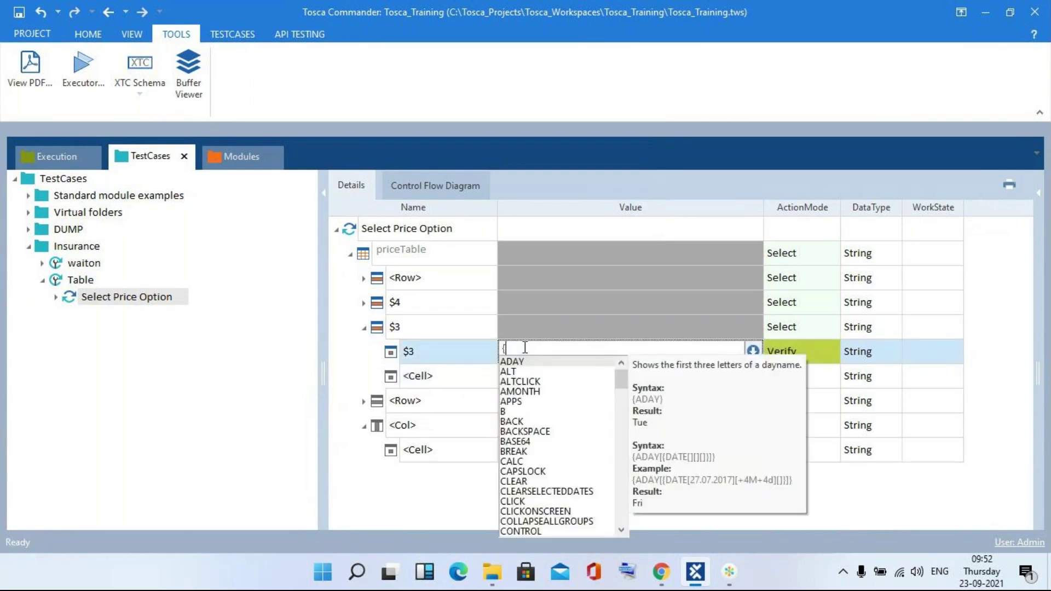
text(click})
key(Return)
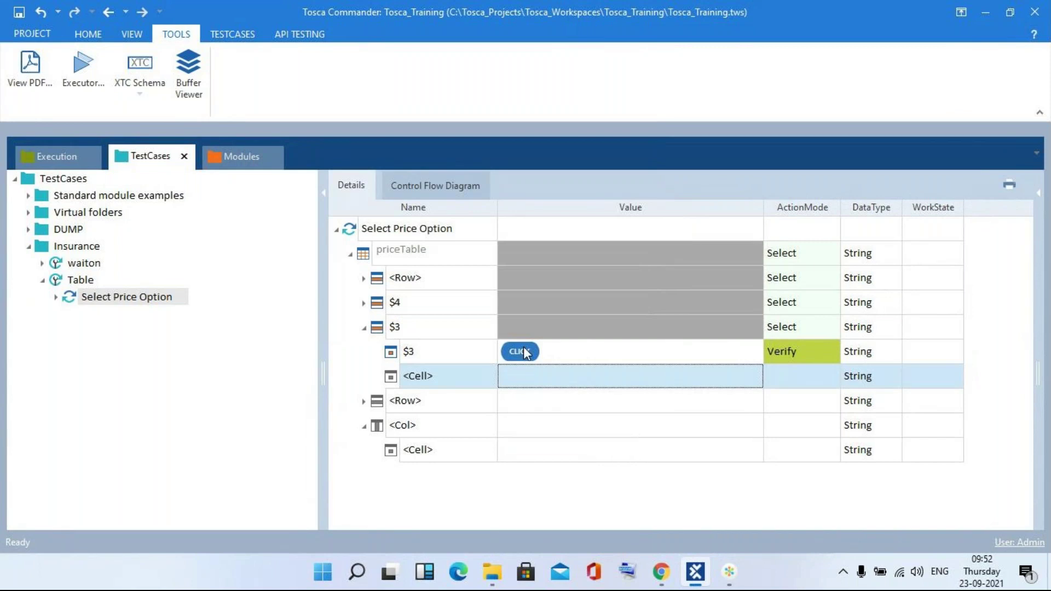
click(814, 351)
scroll(814, 352, up, 2)
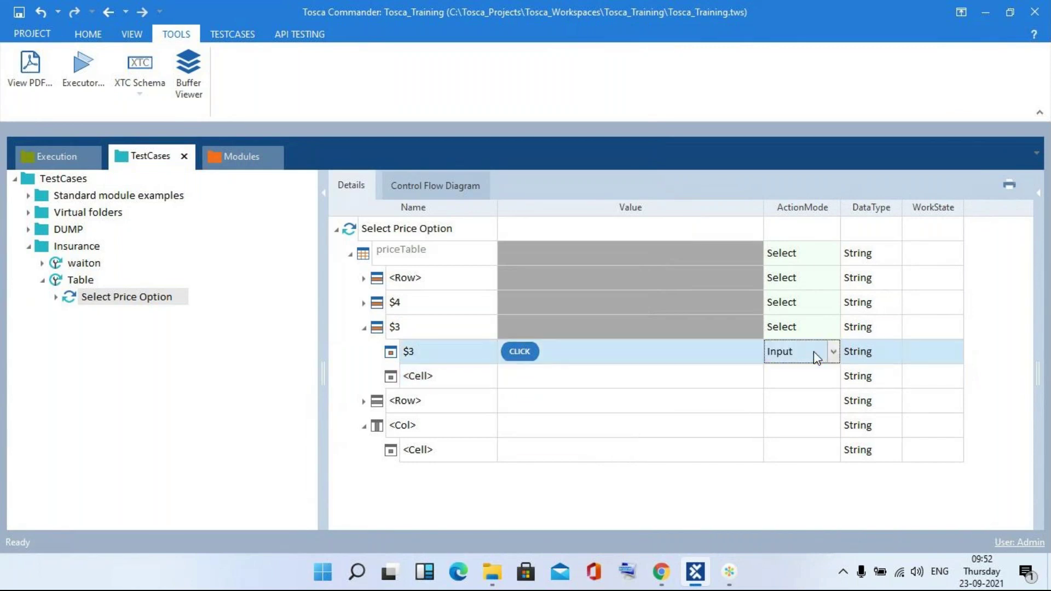
key(super+Tab)
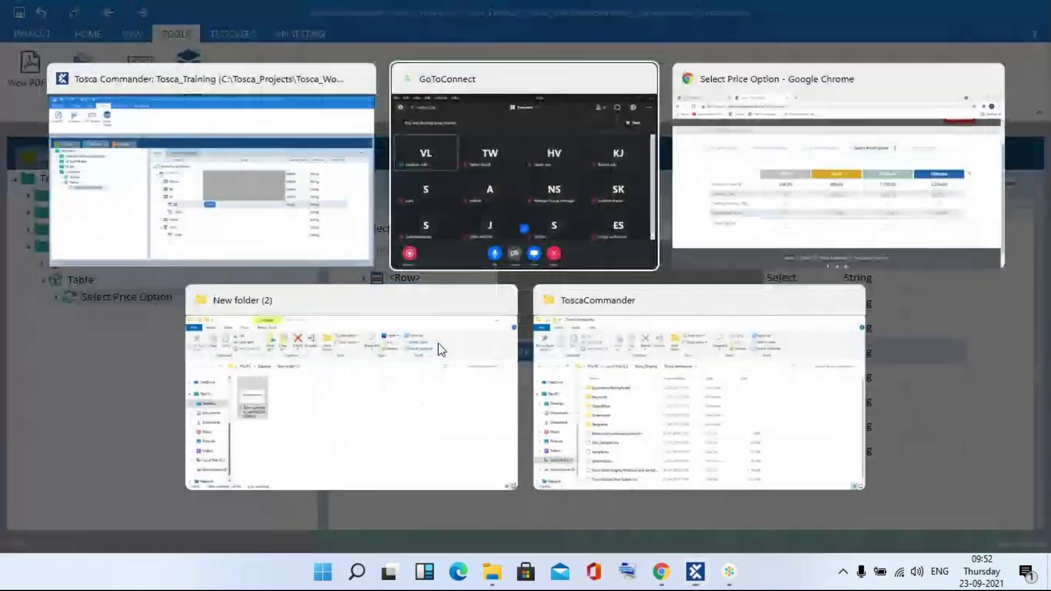
key(Escape)
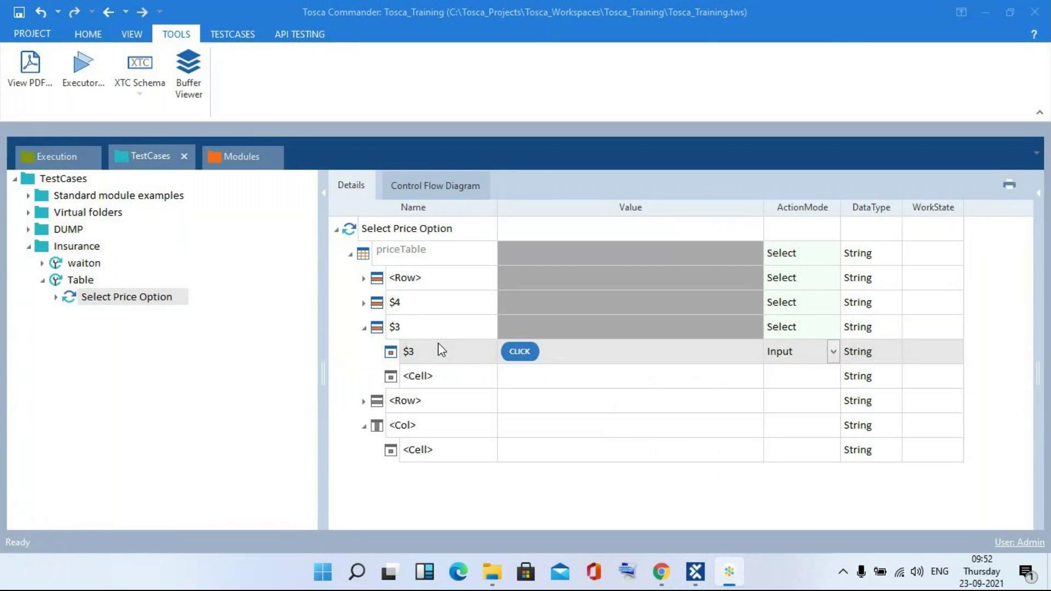
key(super+Tab)
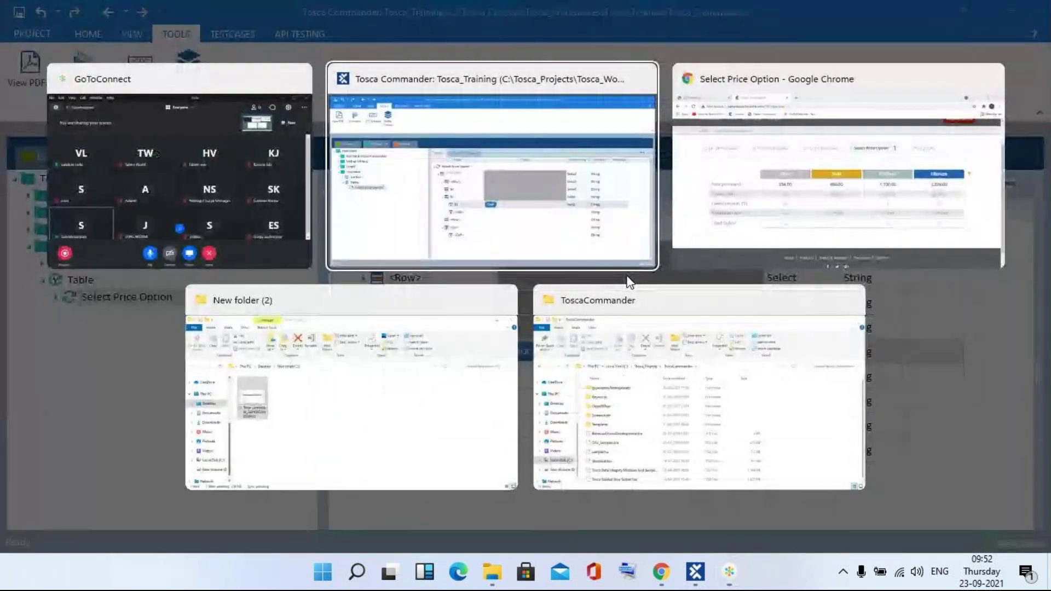
click(469, 249)
- Run Select Price Option in the ScratchBook against Chrome and close the results window
right_click(438, 235)
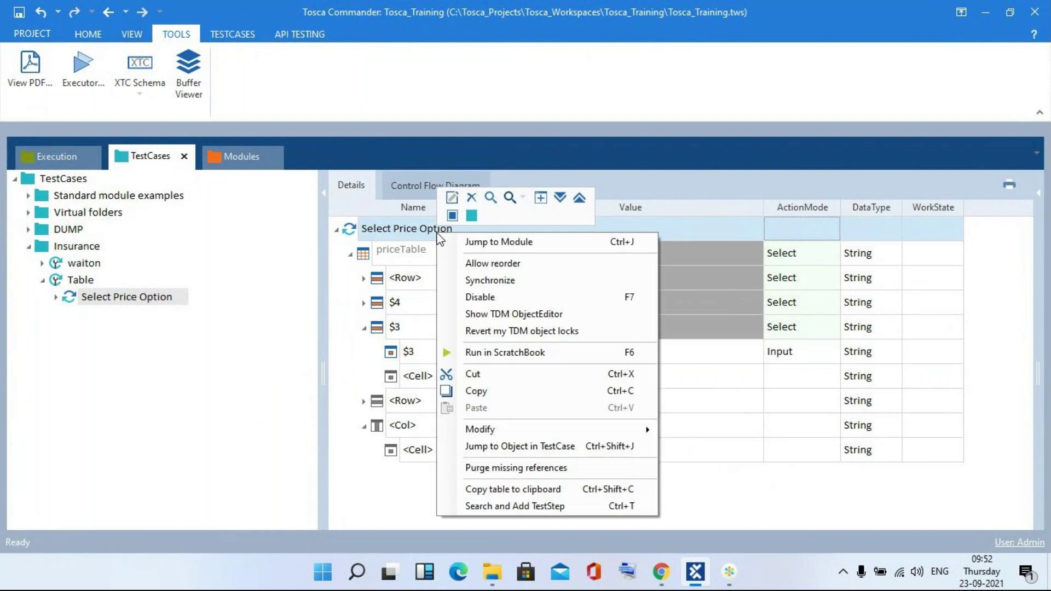
click(477, 352)
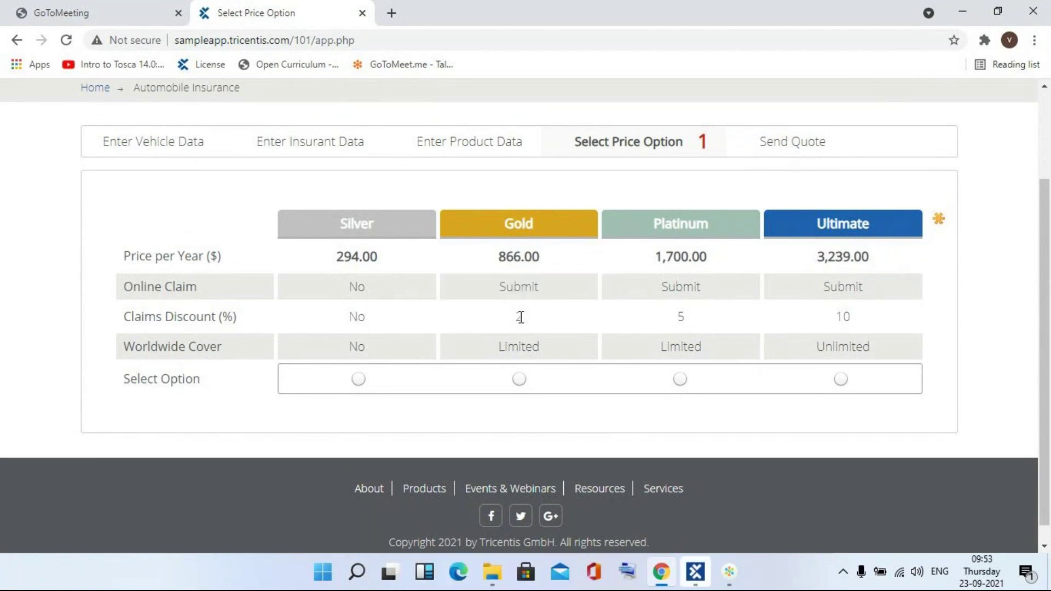
click(697, 575)
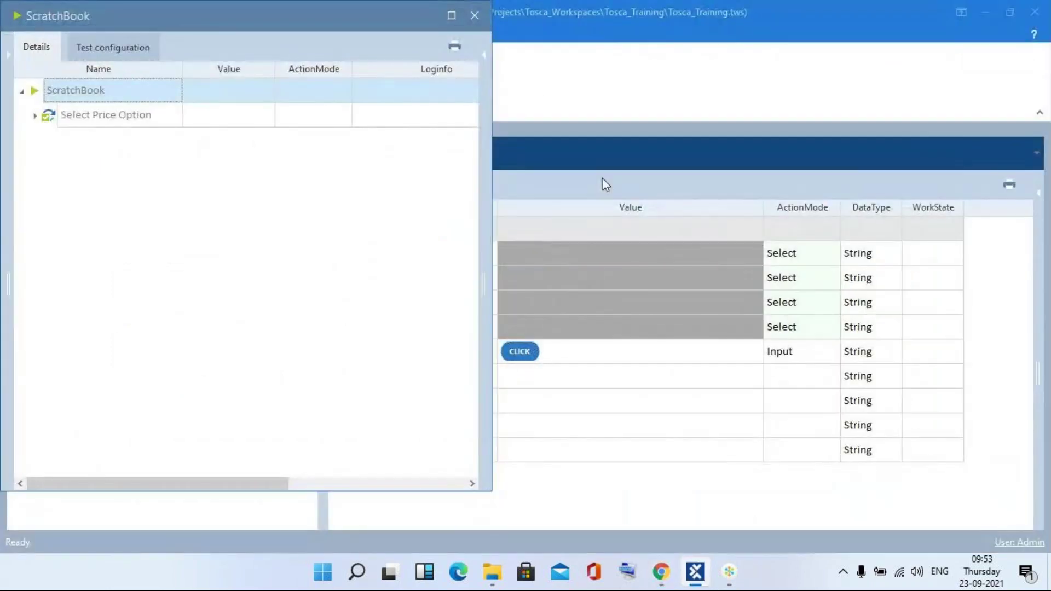
click(473, 15)
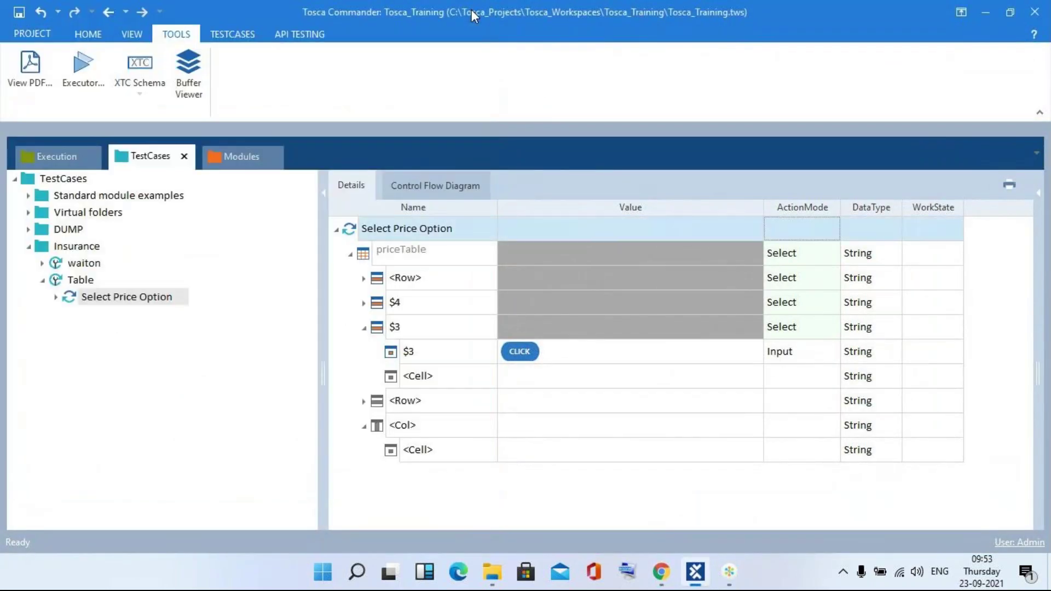
- Expand and collapse the <Row>, $4 and $3 rows to inspect their cells
click(363, 278)
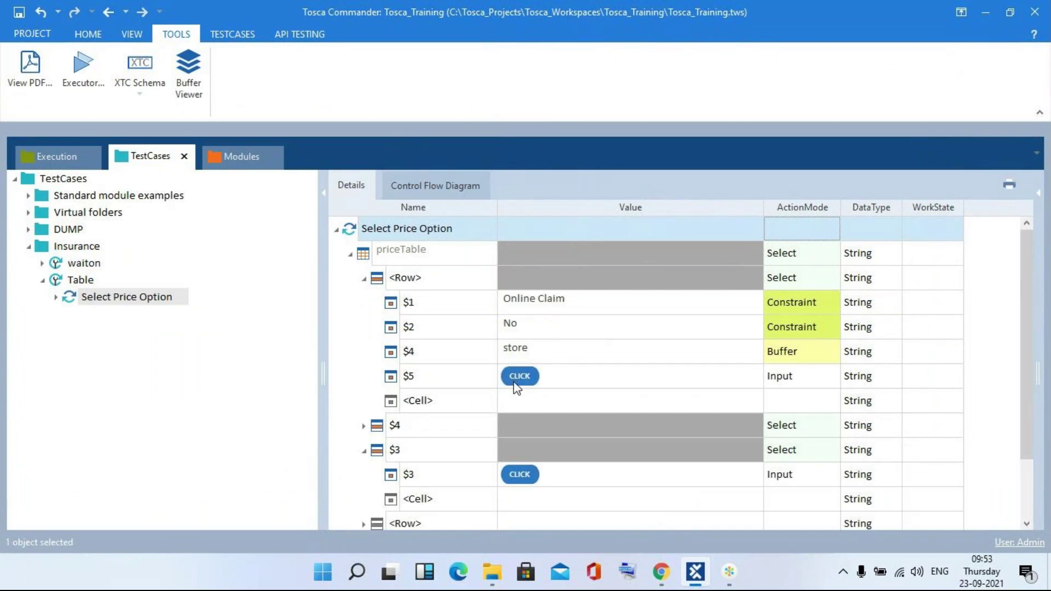
click(363, 279)
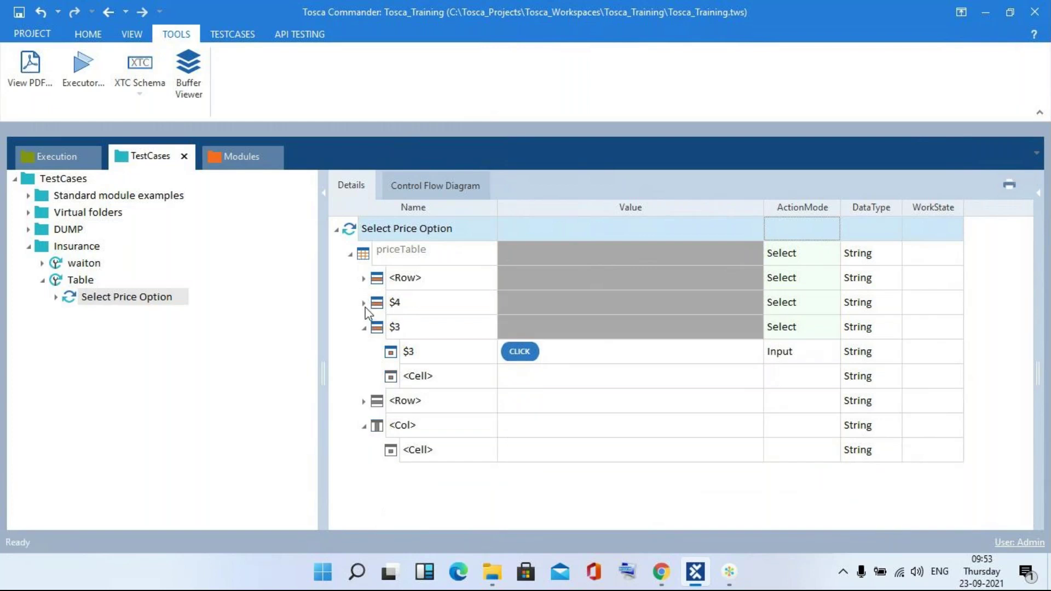
click(363, 303)
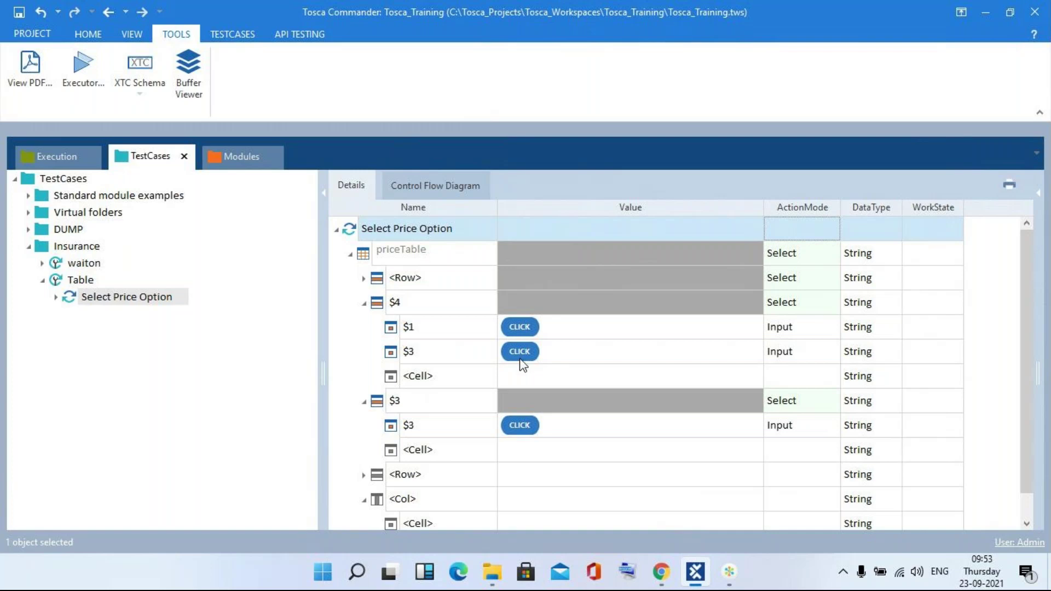
click(364, 303)
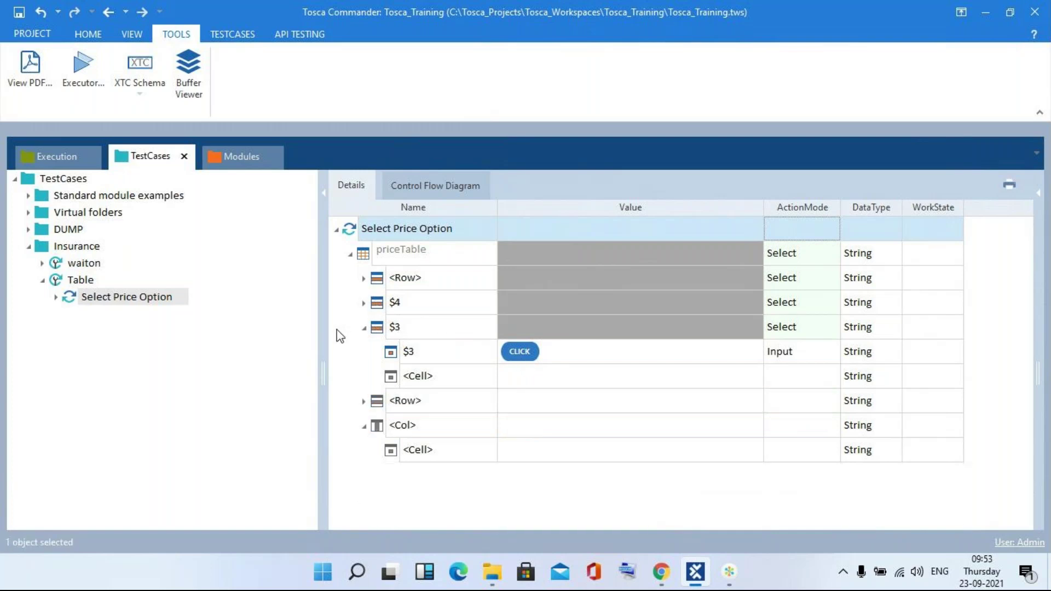
click(364, 328)
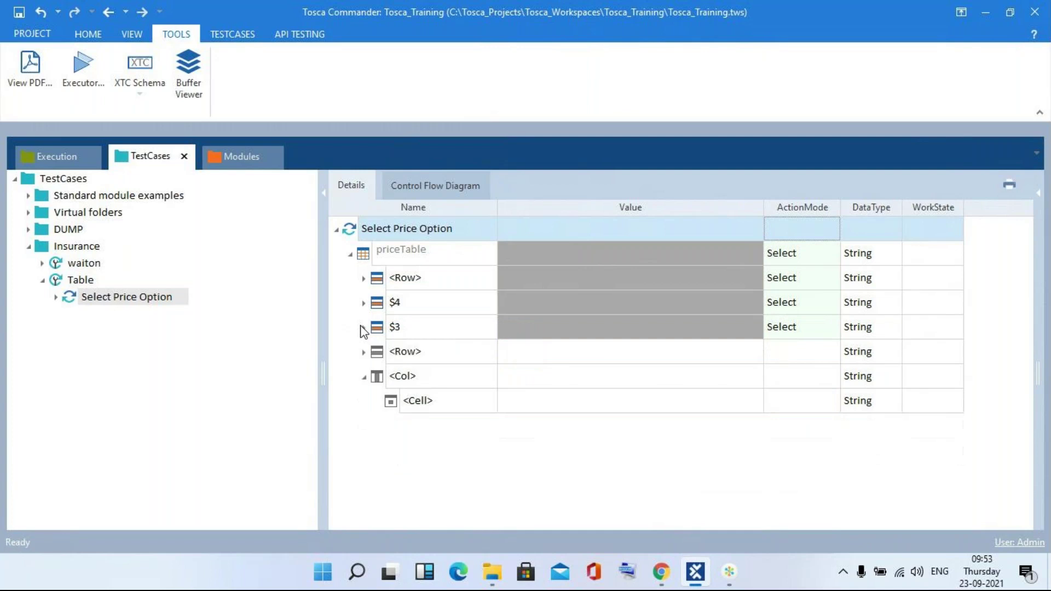
- Rerun Select Price Option in the ScratchBook against Chrome, then close the results window
right_click(438, 231)
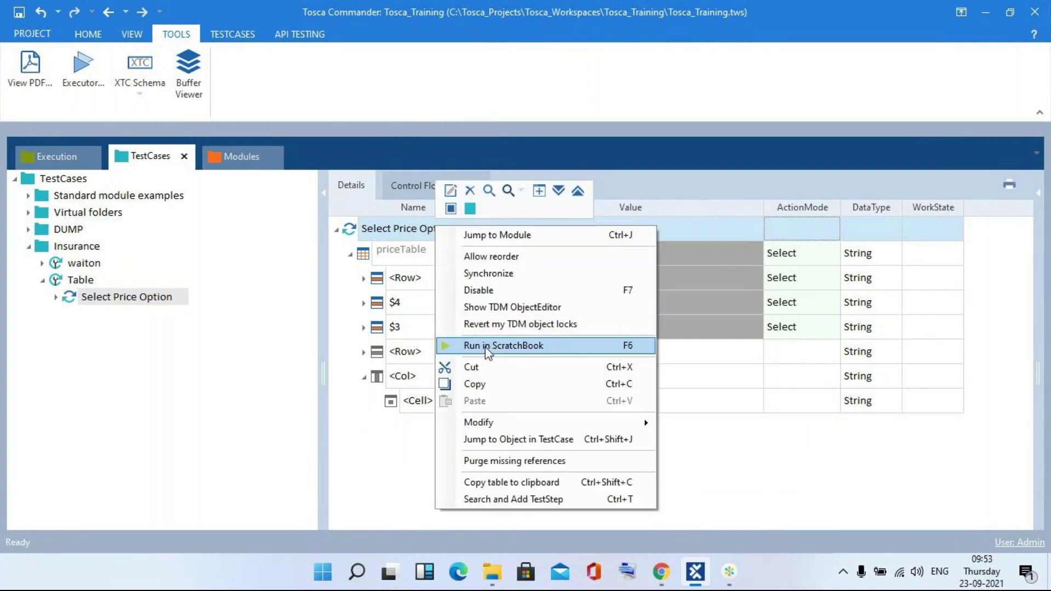
click(487, 347)
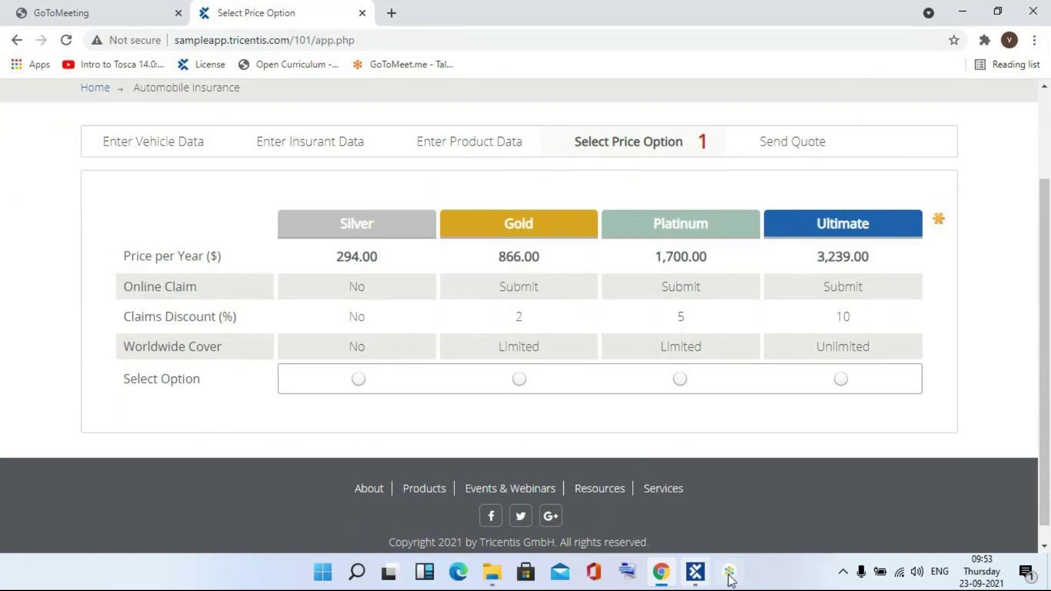
click(697, 575)
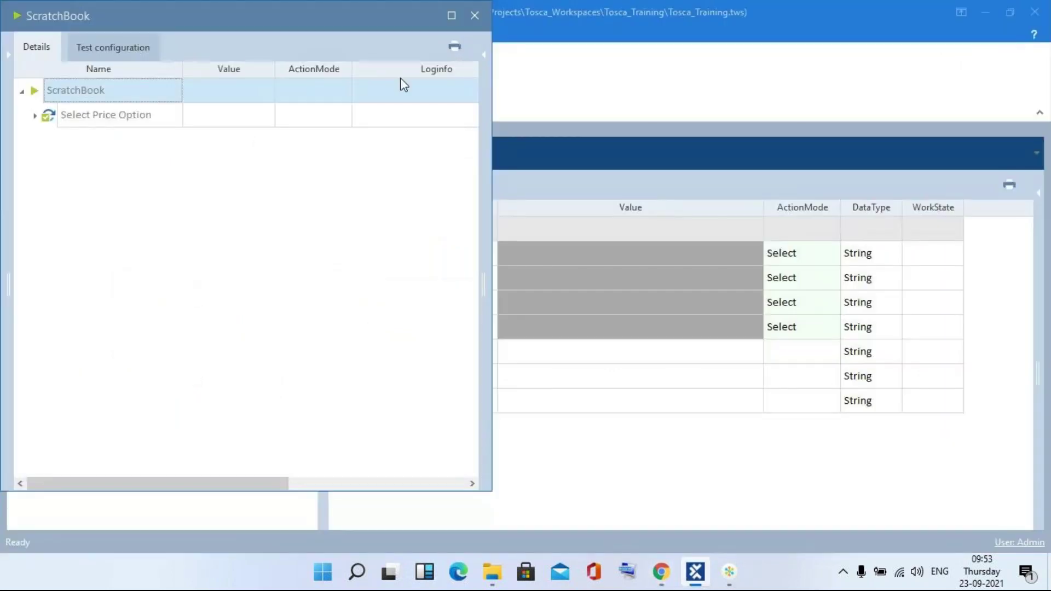
click(469, 18)
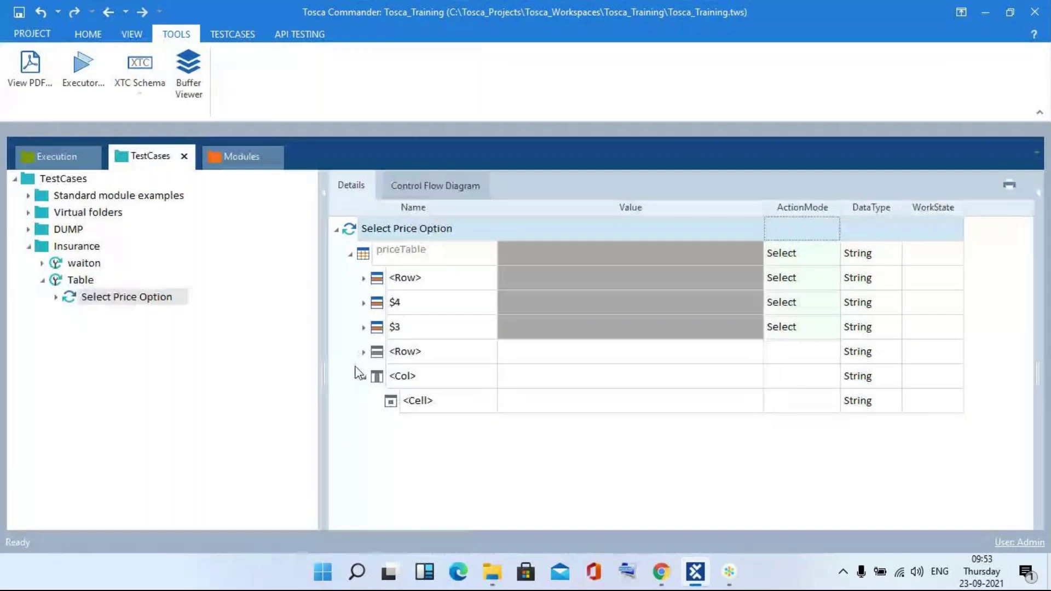
- Rename the <Col> placeholder under priceTable to $5
click(432, 375)
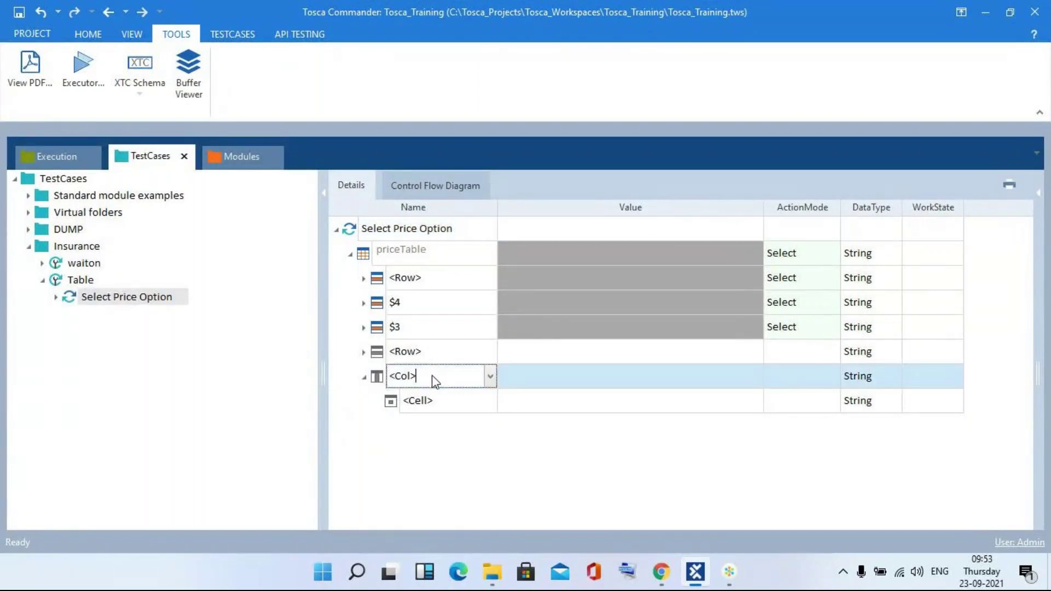
key(BackSpace)
key(BackSpace)
key(BackSpace)
key(BackSpace)
key(BackSpace)
text($5)
click(438, 400)
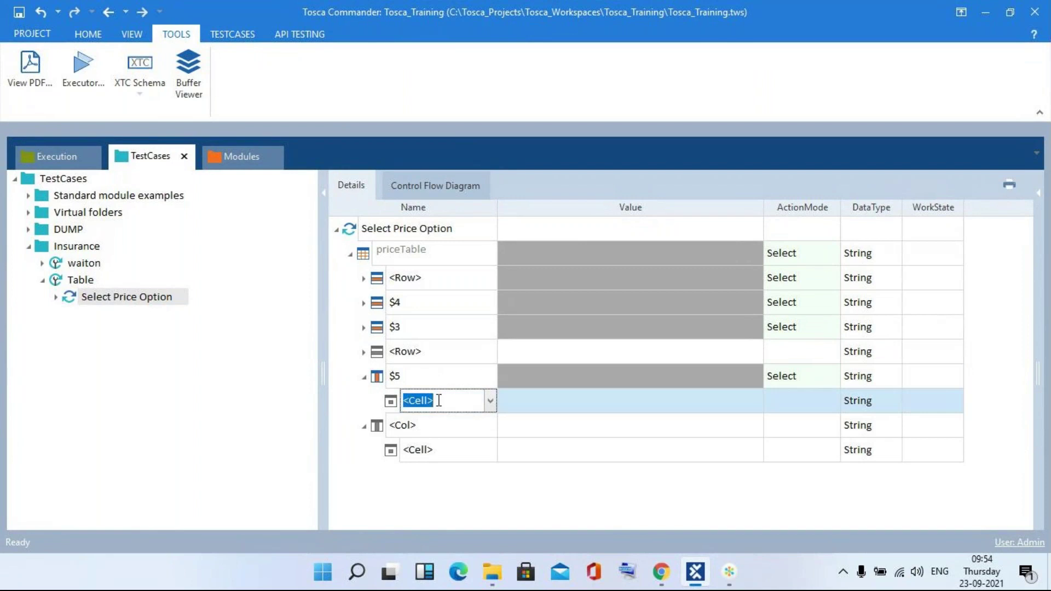
- Name the $5 column's cell $3 with value {CLICK} and ActionMode Input
text($3)
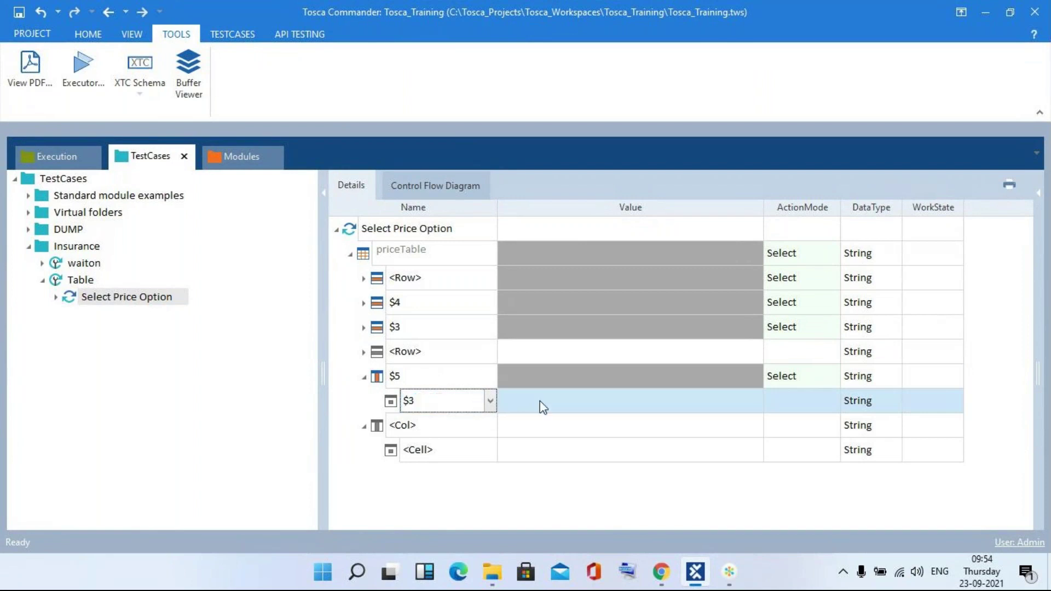
click(539, 401)
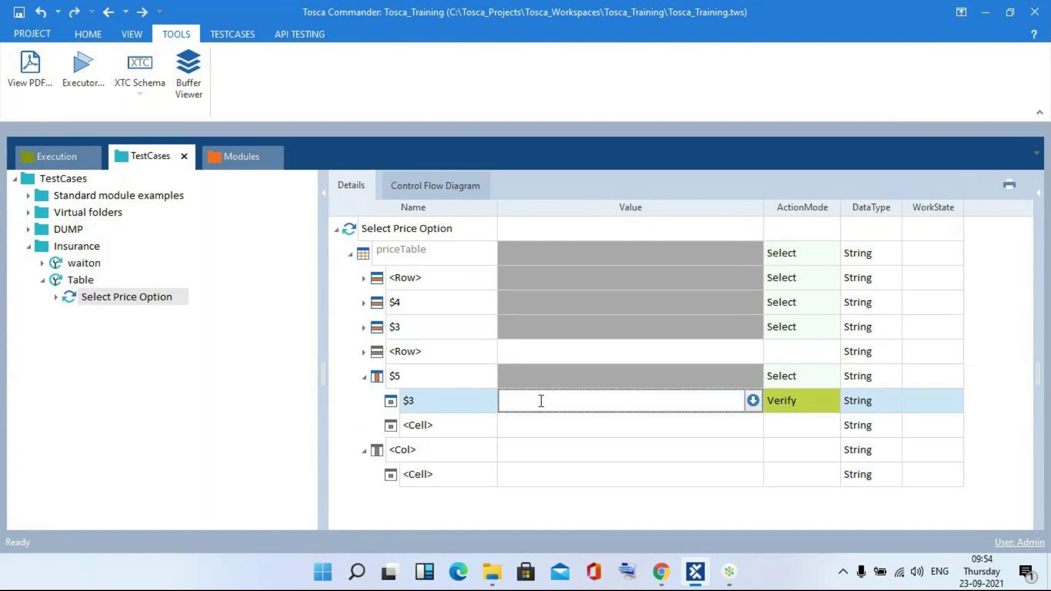
text({clic)
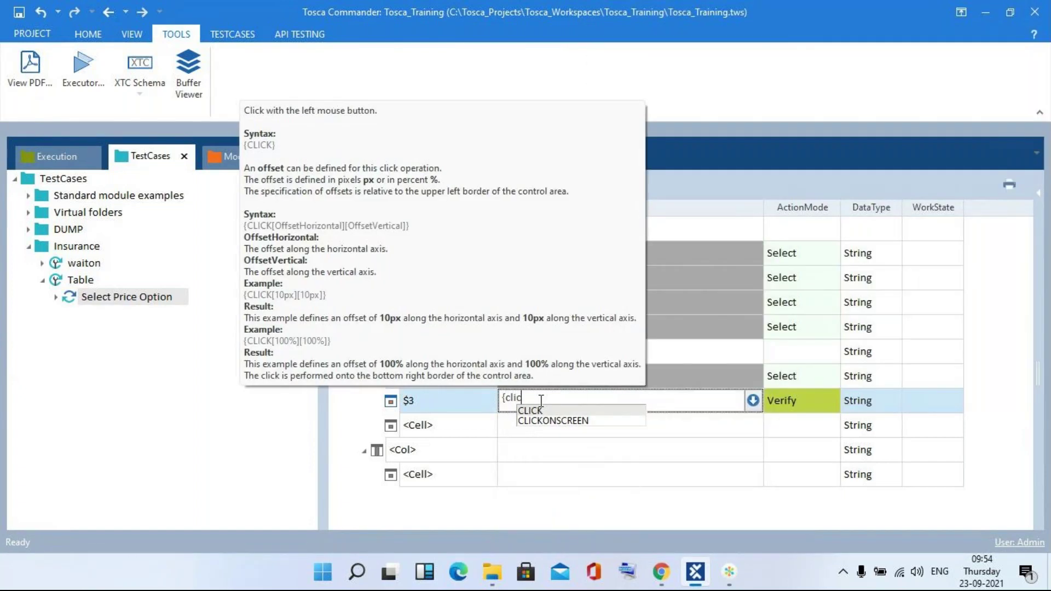
key(Return)
click(718, 424)
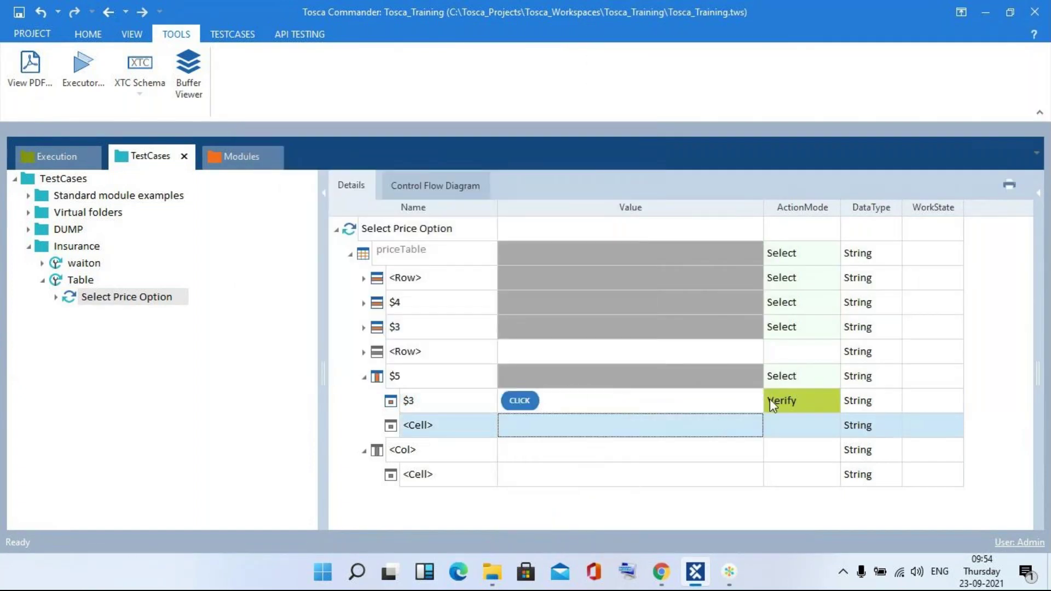
click(770, 404)
text(Input)
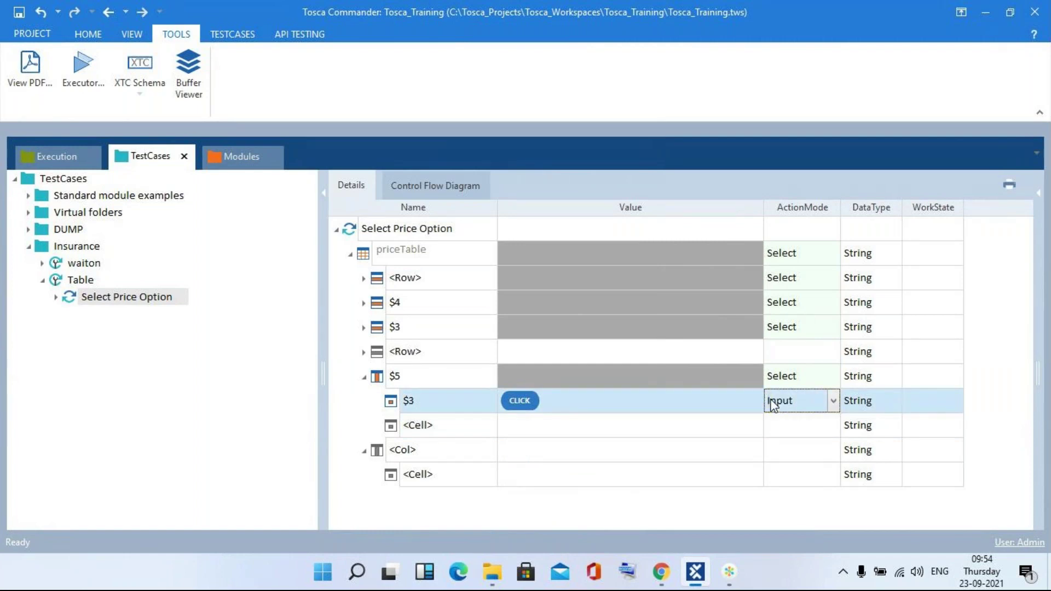
key(alt+Tab)
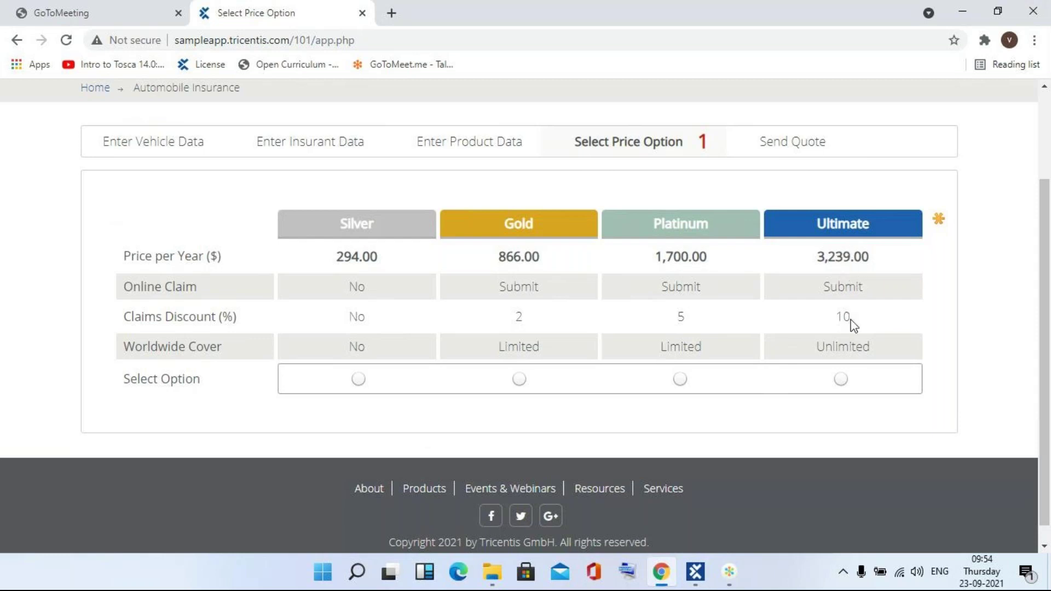
- Re-expand the $5 column to show its $3 cell set to CLICK as Input
key(alt+Tab)
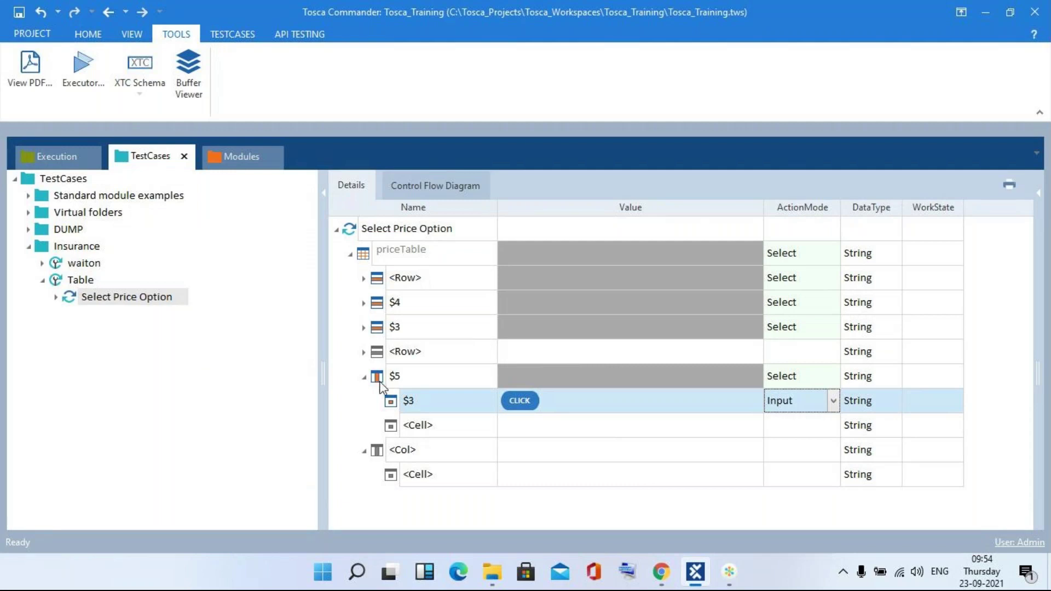
click(363, 378)
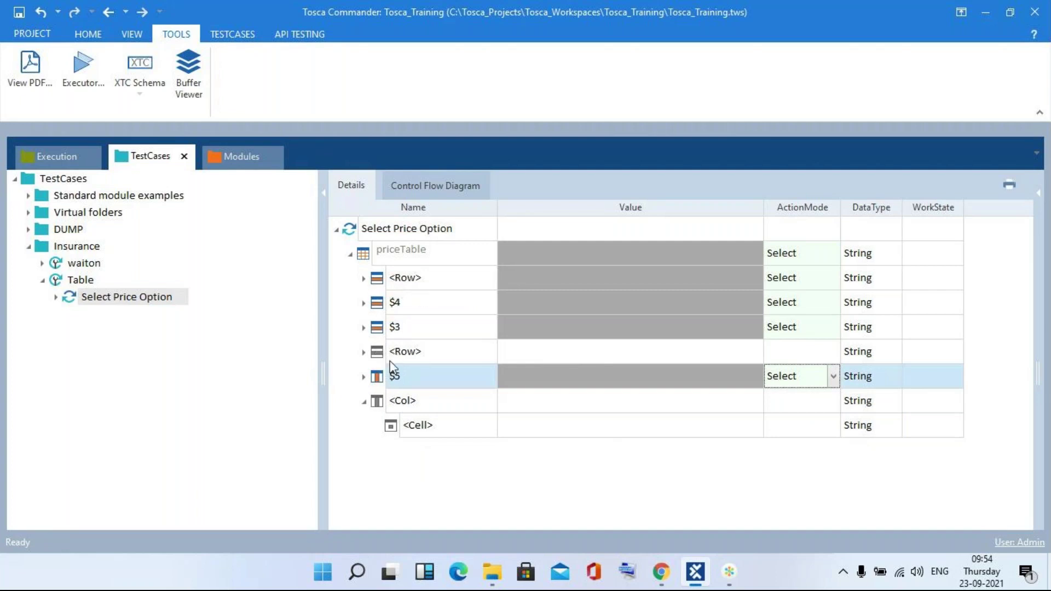
click(365, 377)
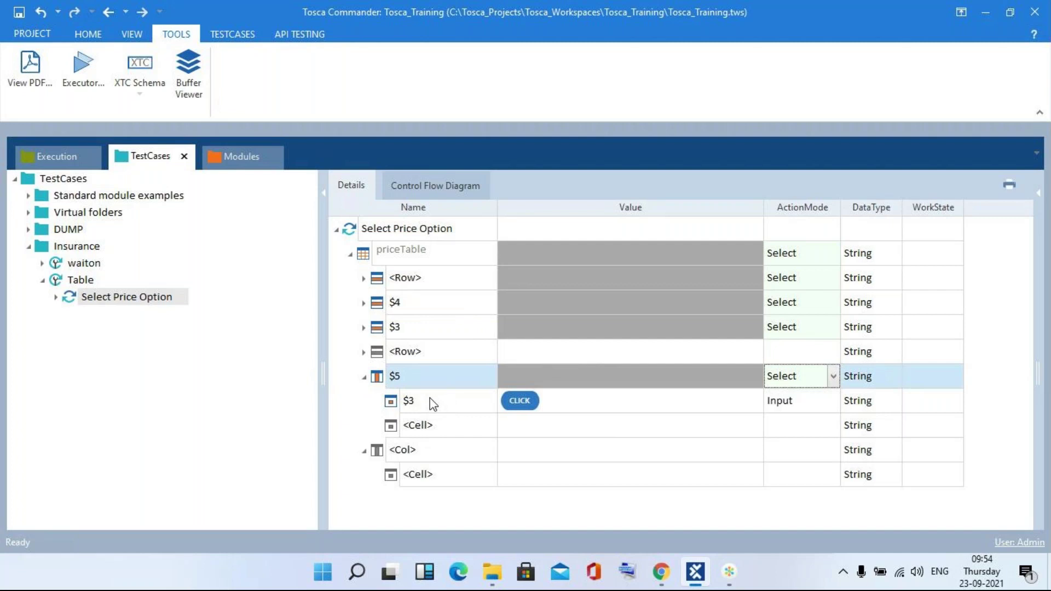
key(alt+Tab)
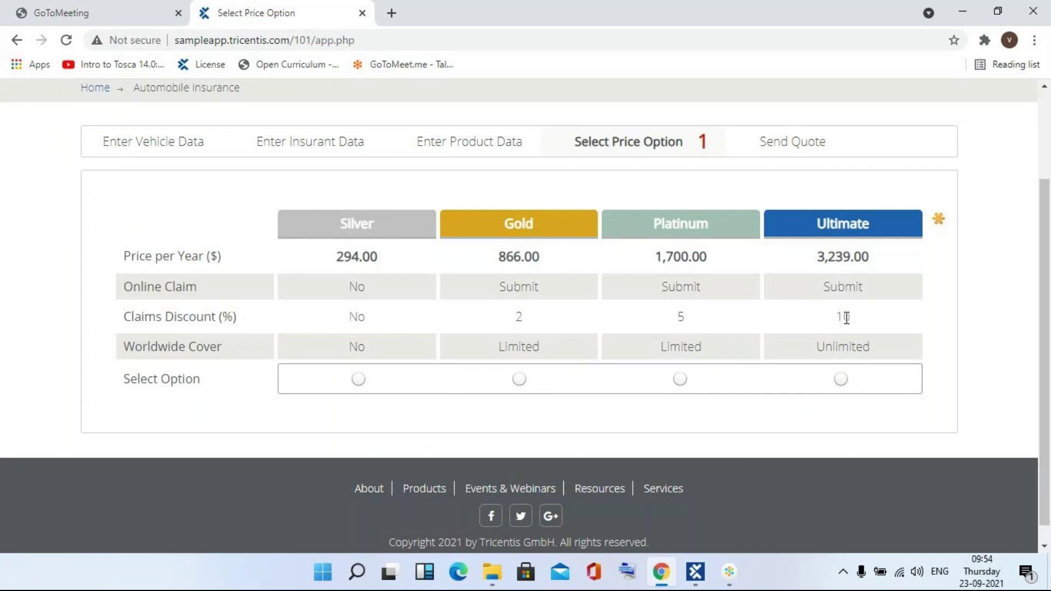
key(alt+Tab)
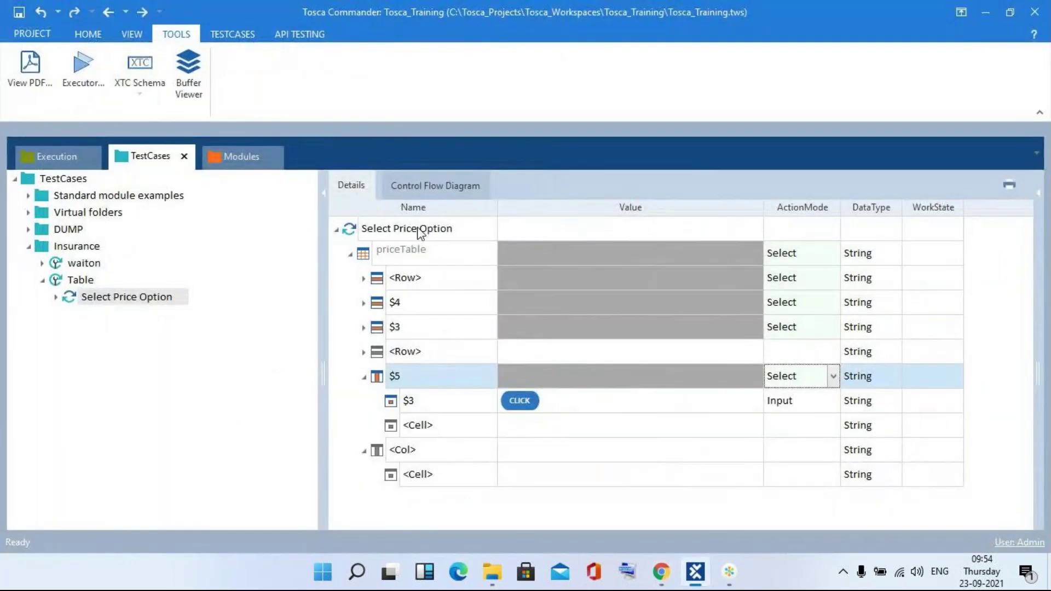
- Run Select Price Option in the ScratchBook with the $5 column, then close the results
right_click(414, 231)
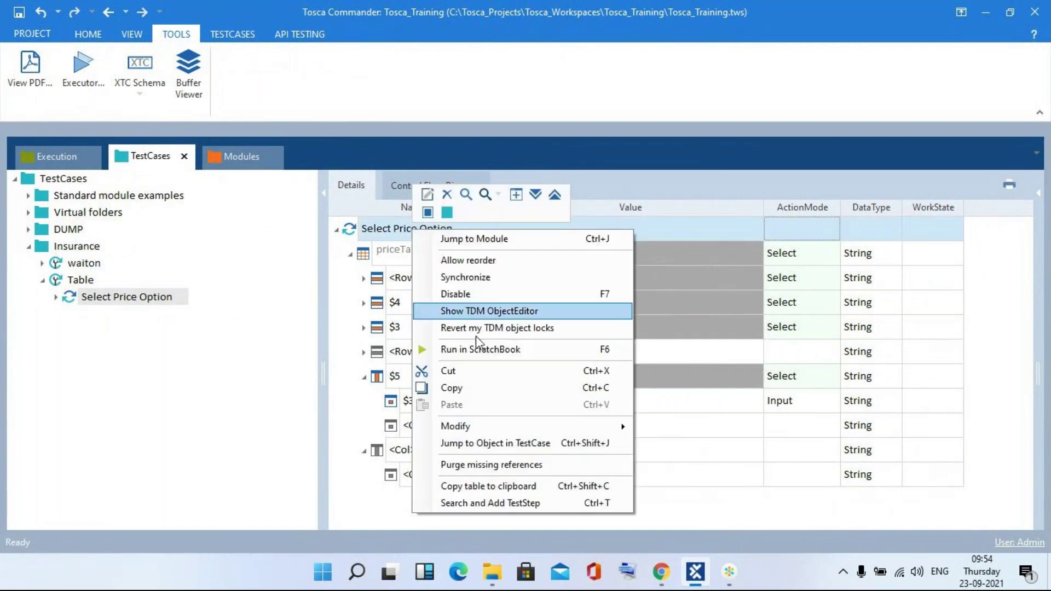
click(482, 353)
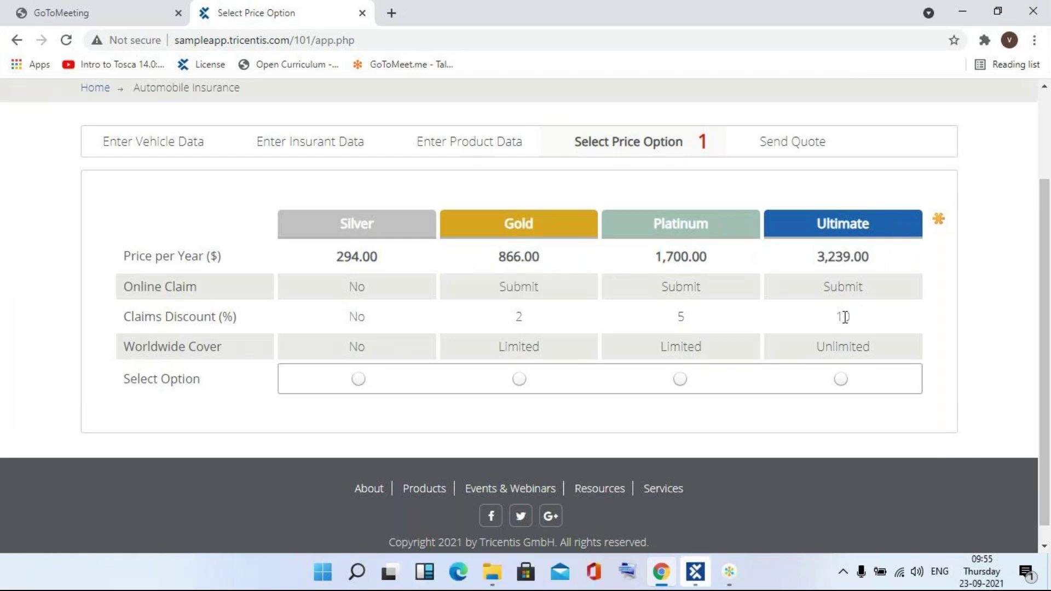
key(alt+Tab)
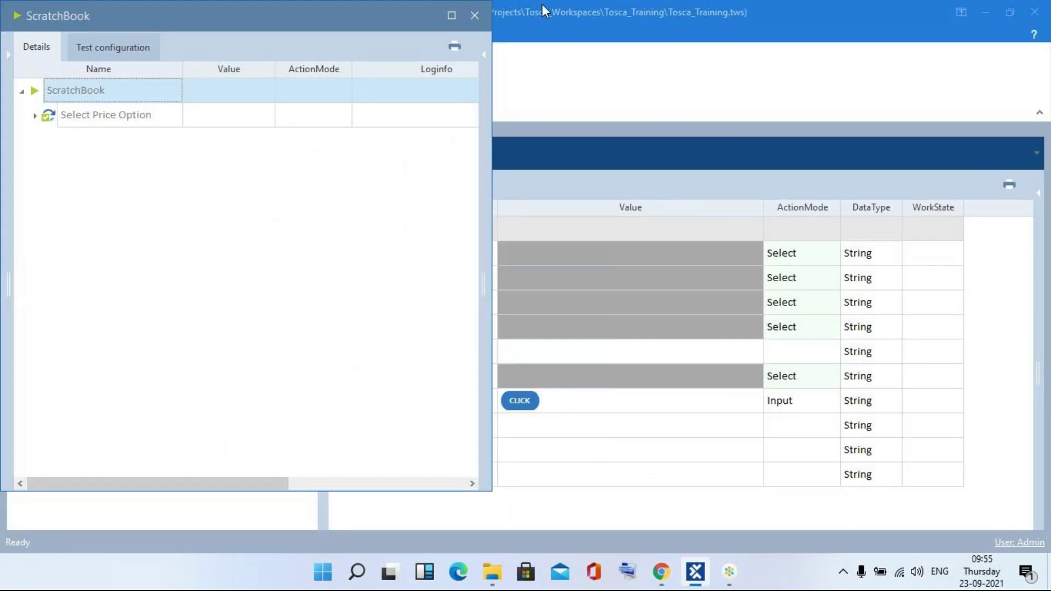
click(473, 14)
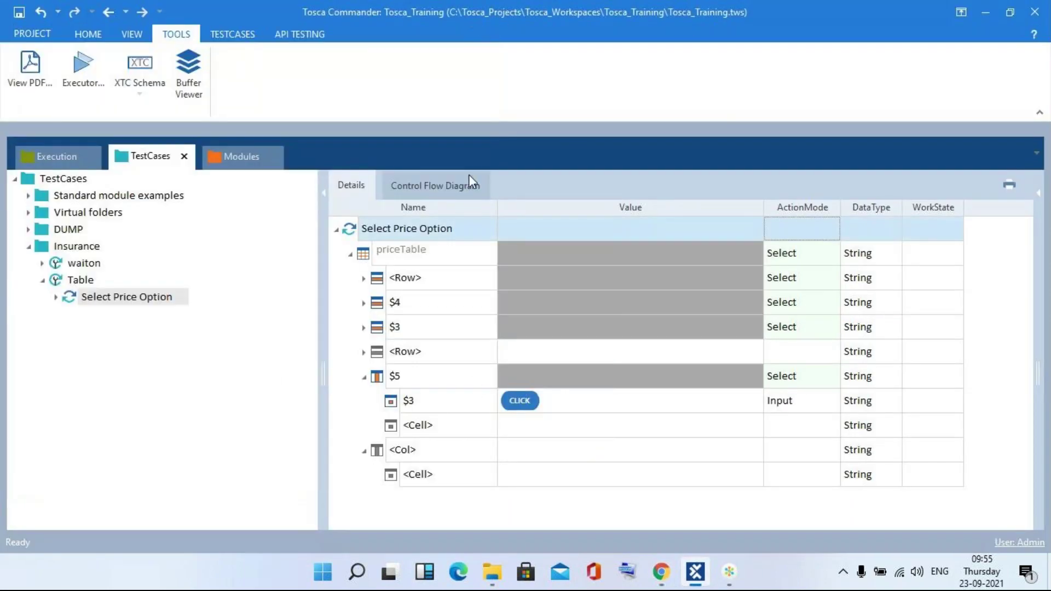
- Rename the <Col> placeholder under priceTable to $2
double_click(459, 452)
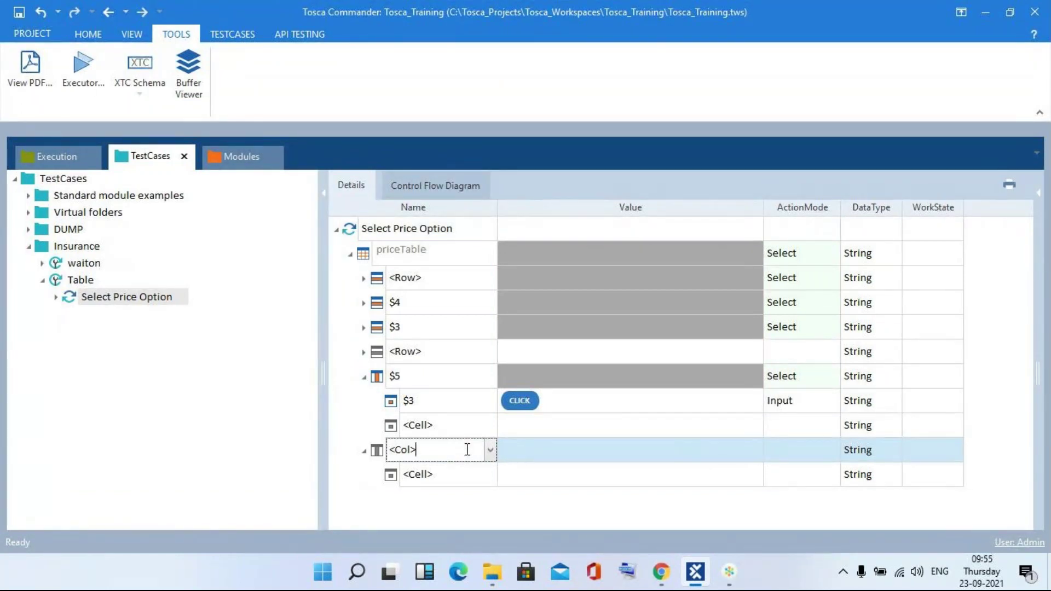
key(BackSpace)
key(BackSpace)
key(BackSpace)
key(BackSpace)
key(BackSpace)
text($2)
click(463, 475)
- Name the $2 column's cell $1 with value {CLICK} and ActionMode Input
click(464, 476)
key(BackSpace)
key(BackSpace)
key(BackSpace)
key(BackSpace)
key(BackSpace)
key(BackSpace)
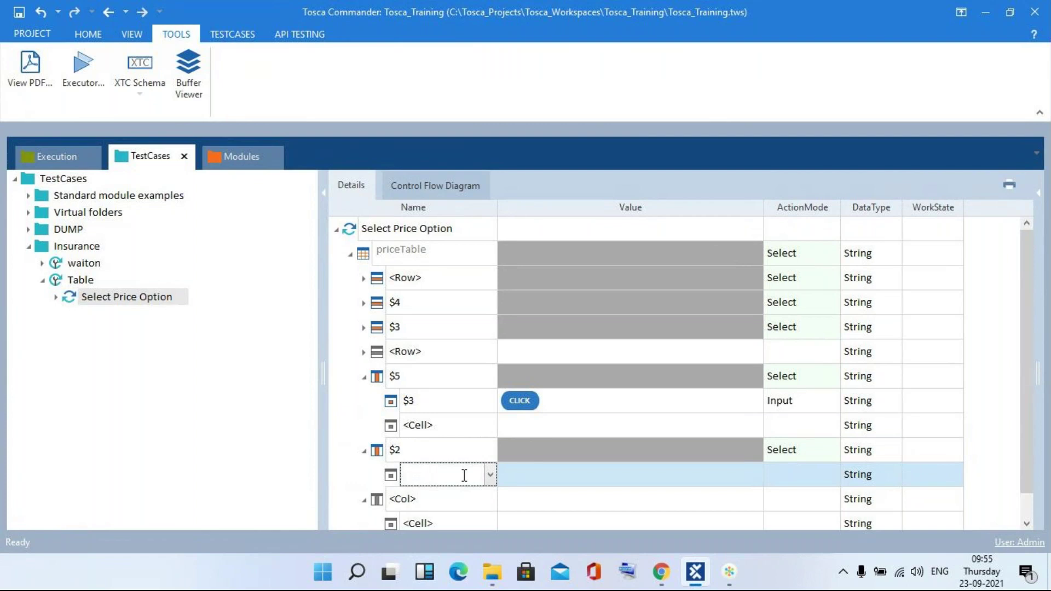
text($1)
key(Return)
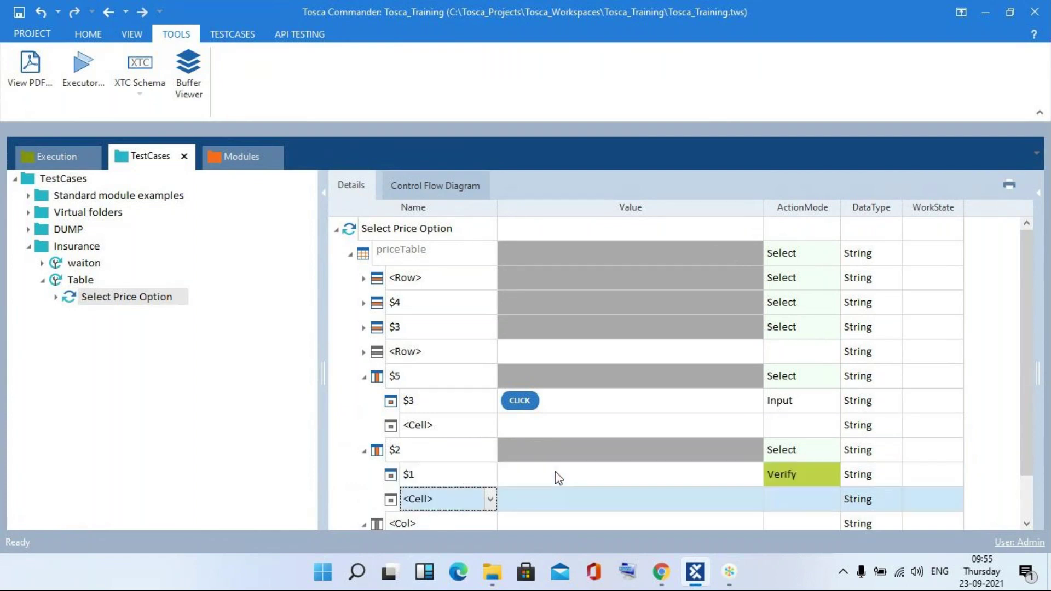
click(555, 474)
click(555, 474)
text({)
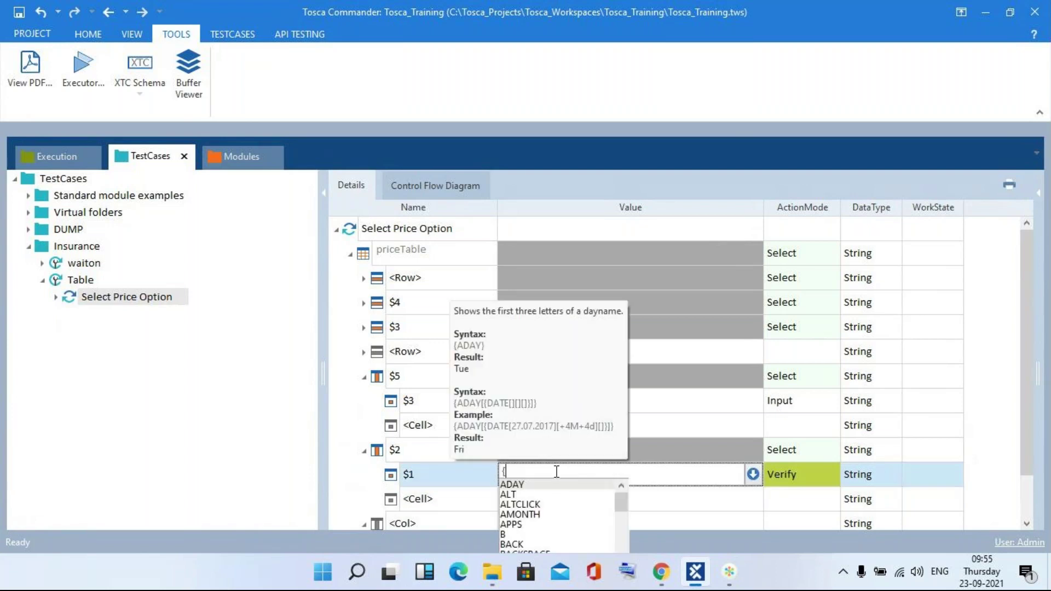
text(click)
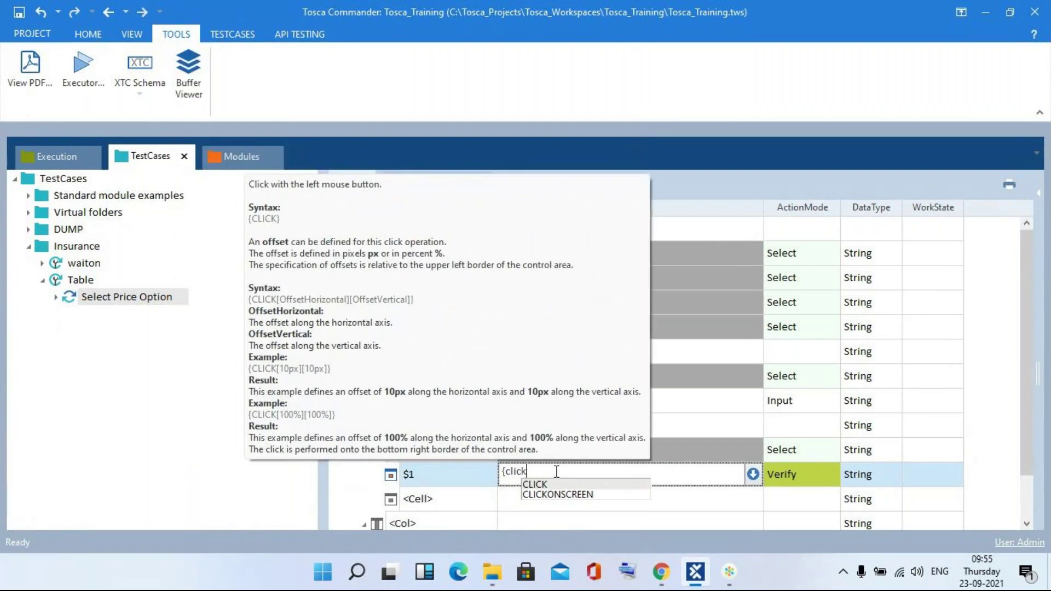
key(Return)
click(780, 476)
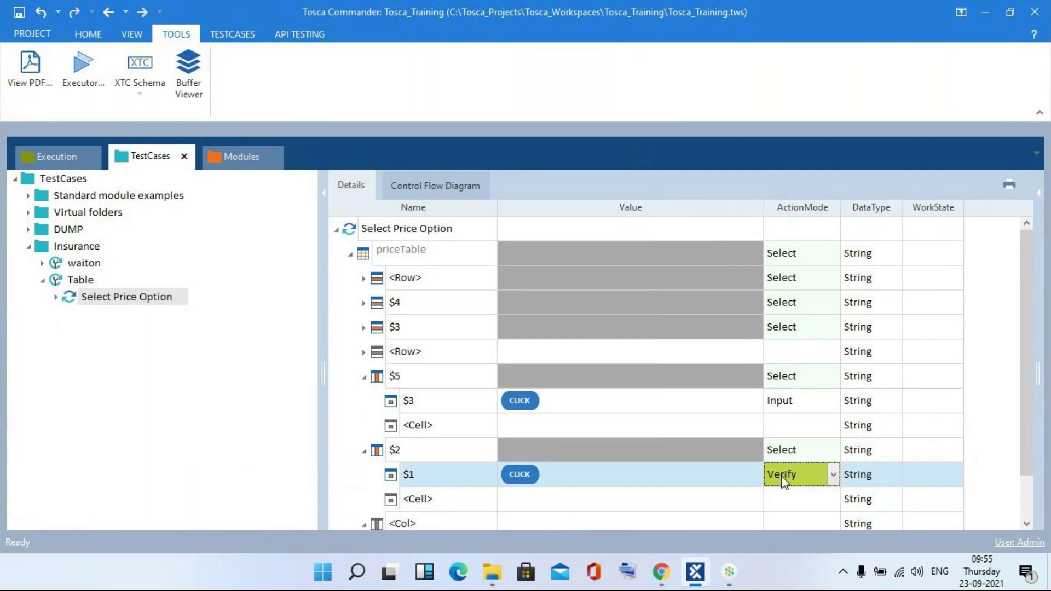
text(Input)
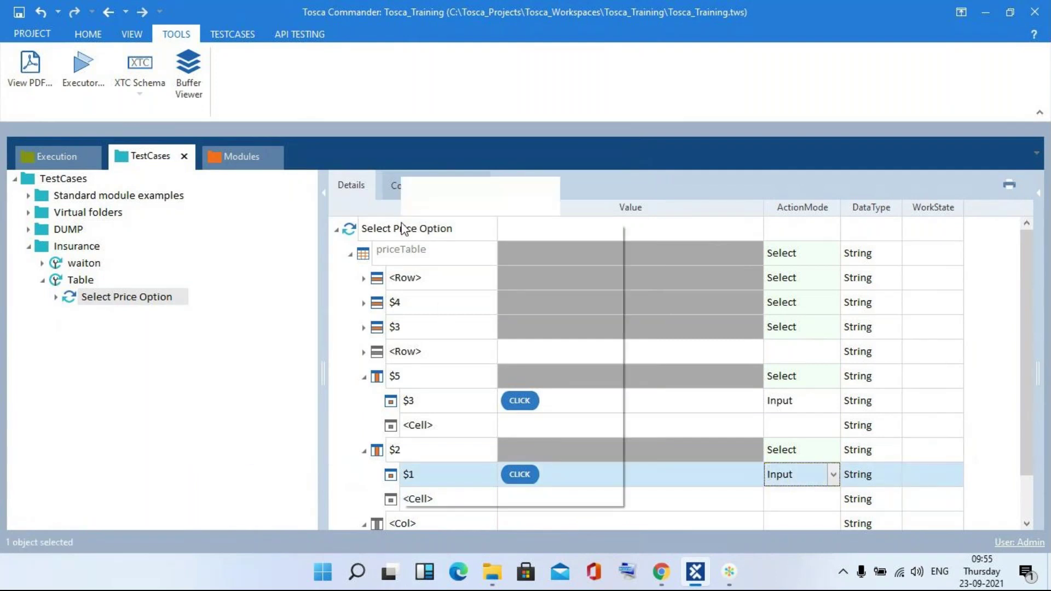
- Run the updated Select Price Option in the ScratchBook and close the results window
right_click(404, 228)
click(471, 341)
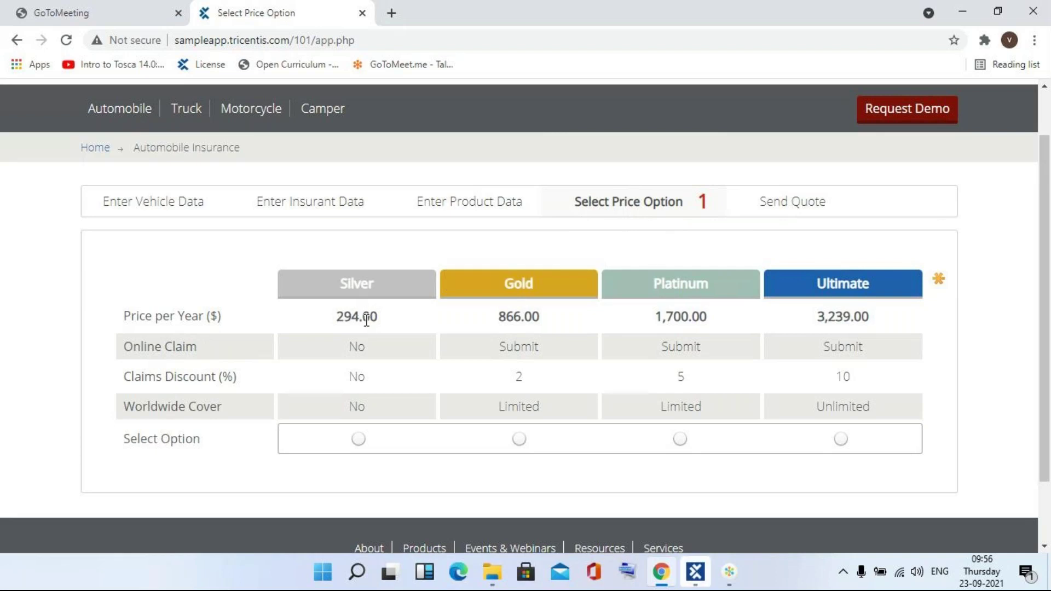
key(alt+Tab)
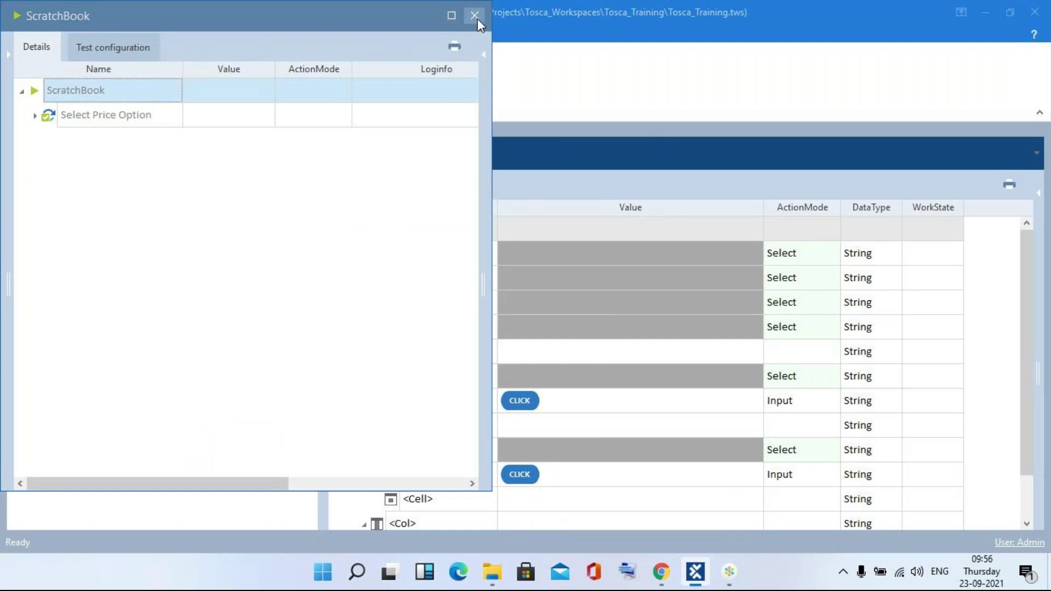
click(474, 17)
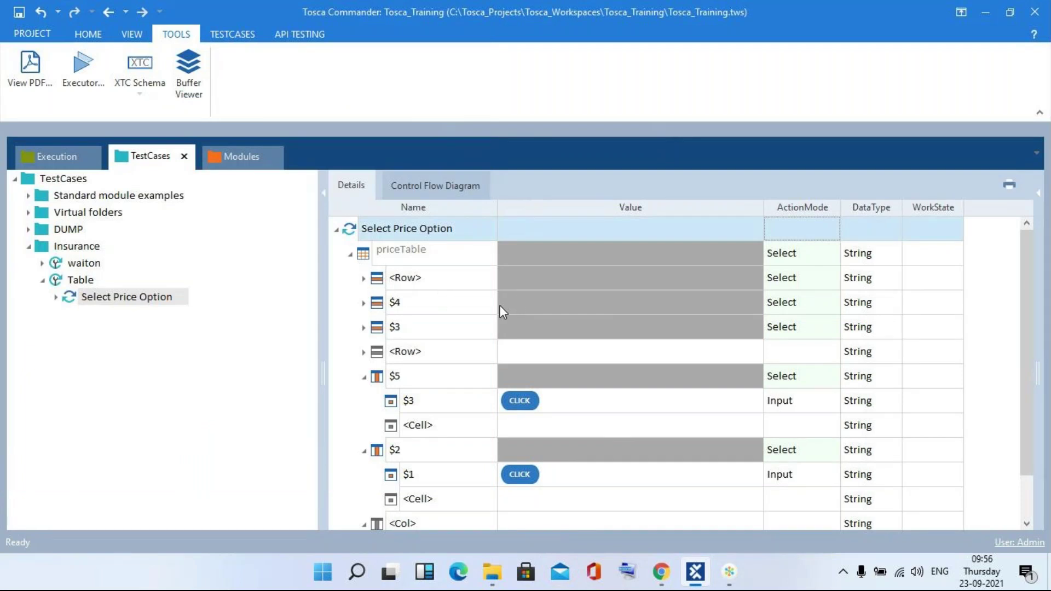
- Collapse the $5, $2 and <Col> nodes and expand rows $4 and $3 to review their CLICK cells
click(365, 378)
click(363, 402)
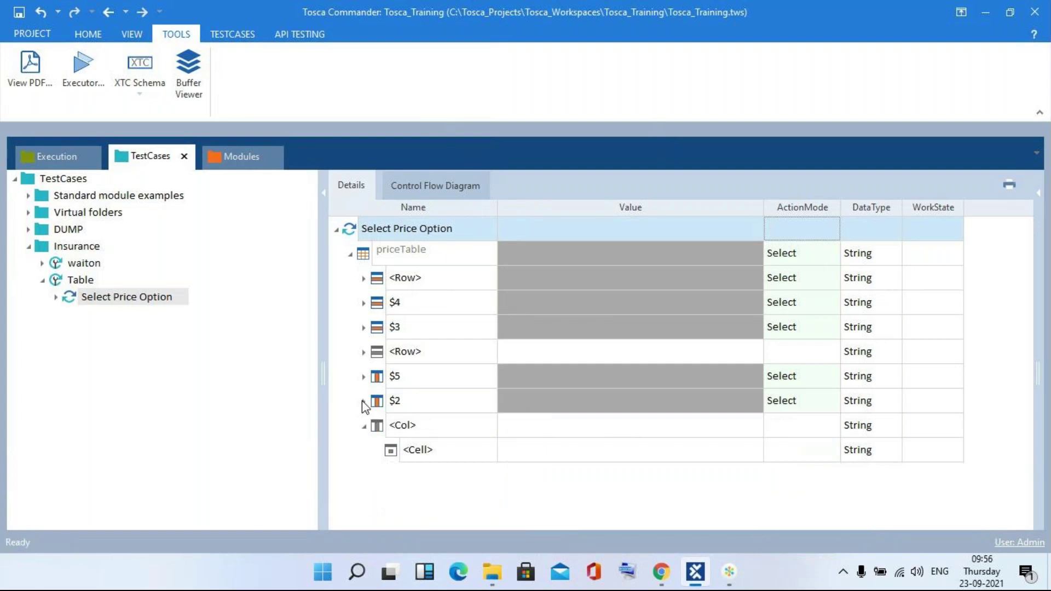
click(363, 426)
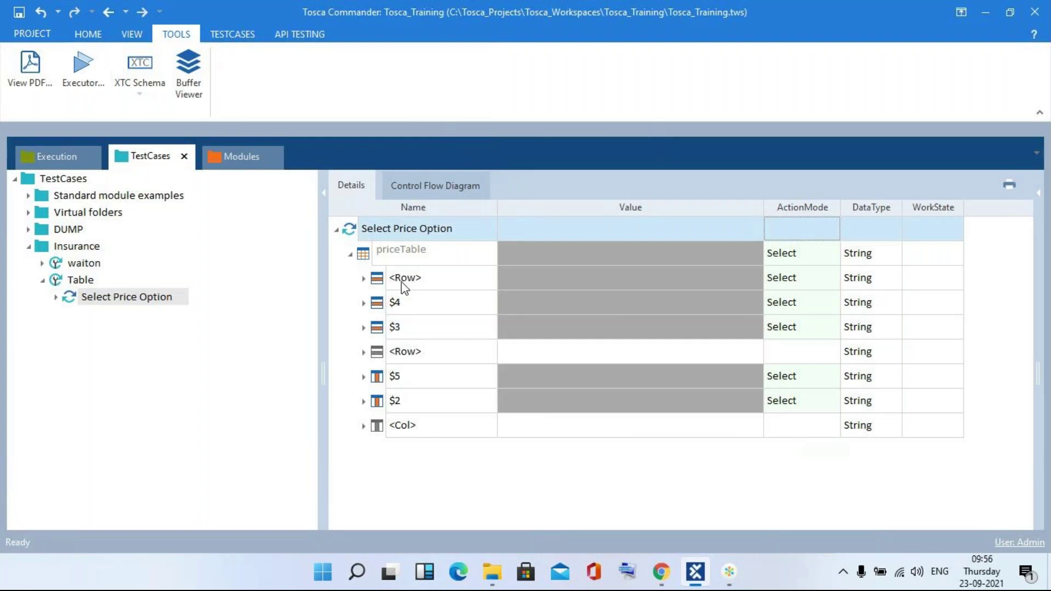
click(404, 284)
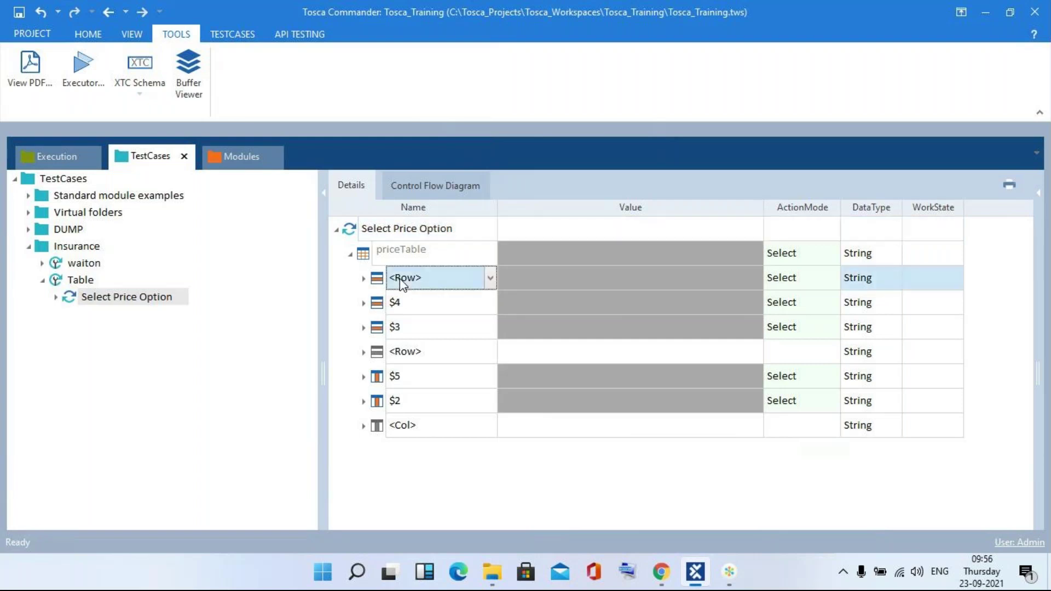
click(417, 351)
click(418, 351)
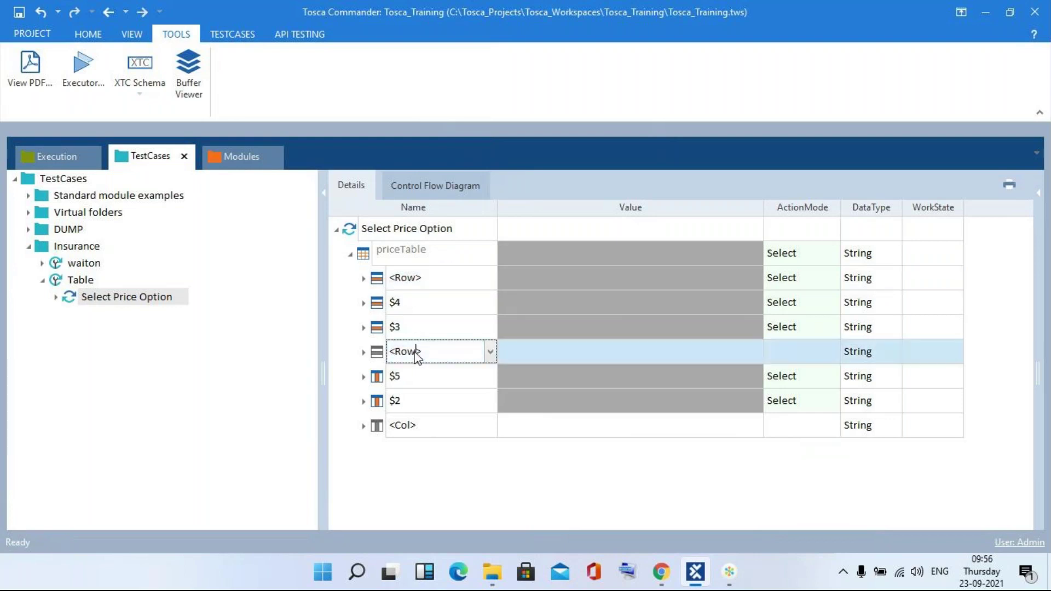
click(363, 303)
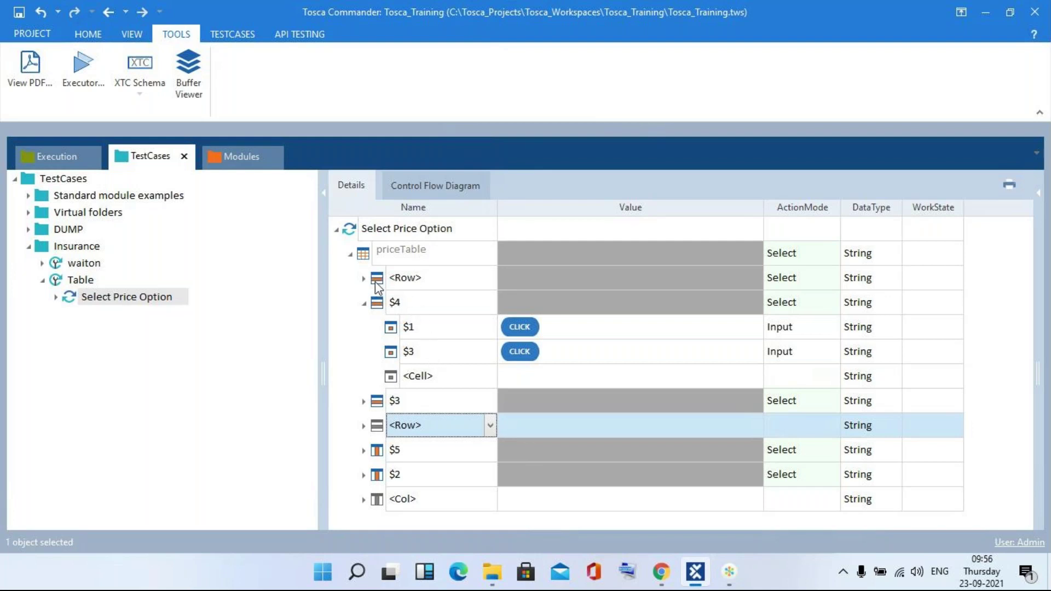
click(363, 401)
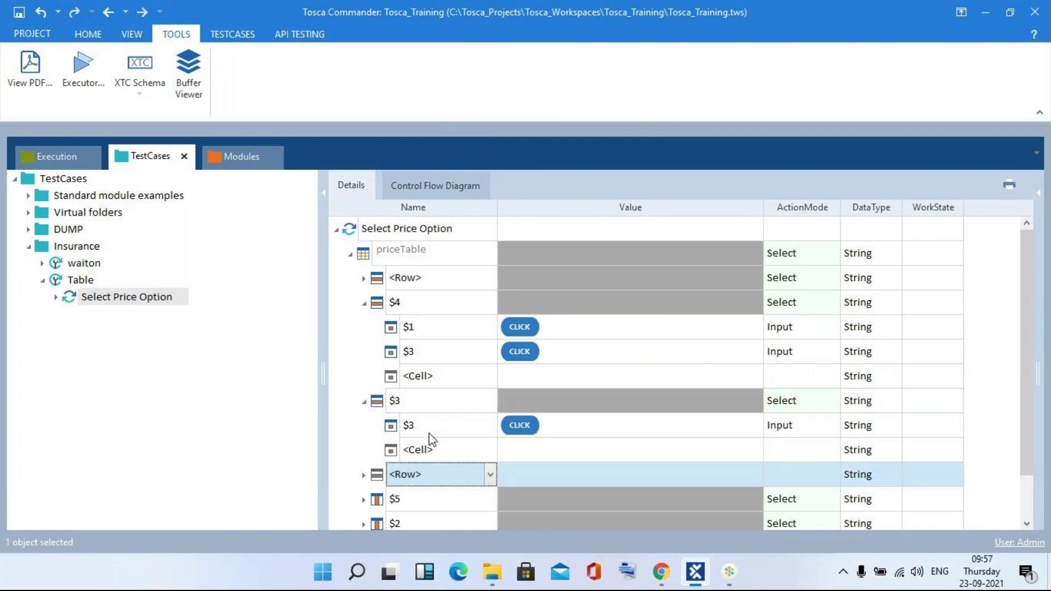
key(alt+Tab)
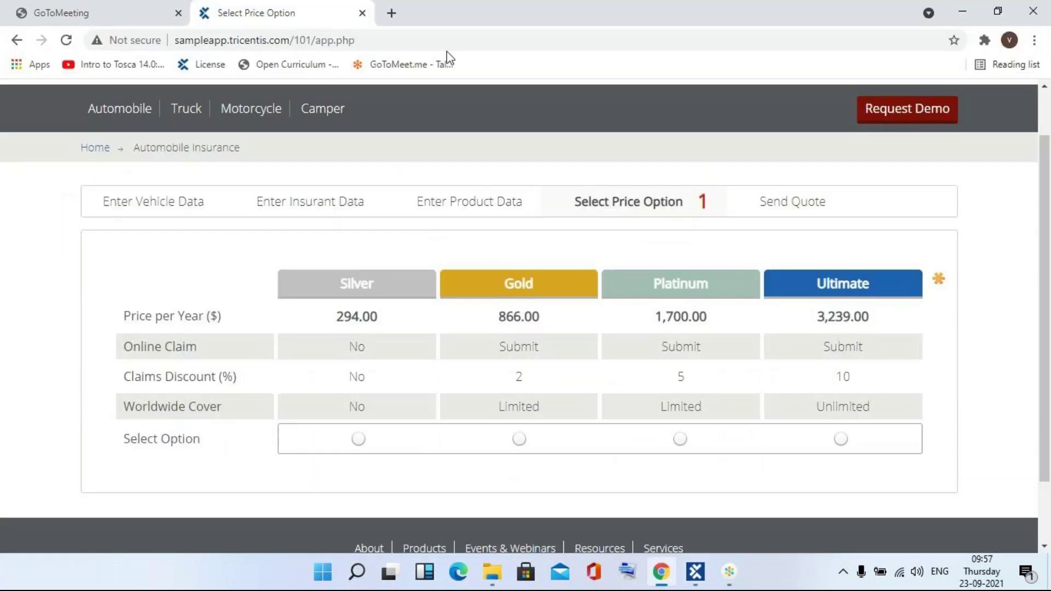
- Switch between Chrome's price page and the GoToConnect meeting window to review the price table
click(447, 44)
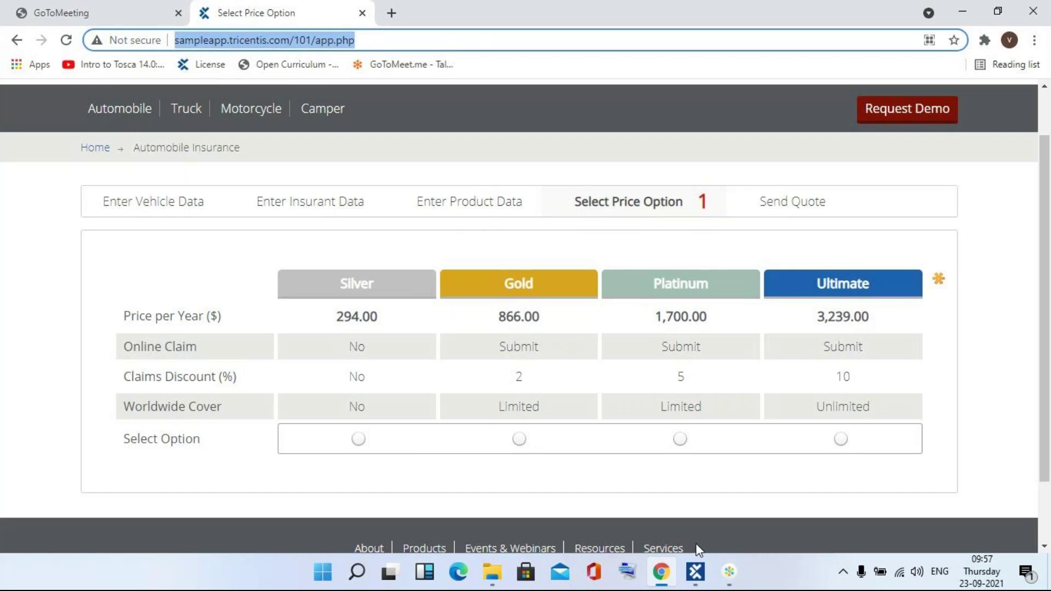
mouse_move(662, 583)
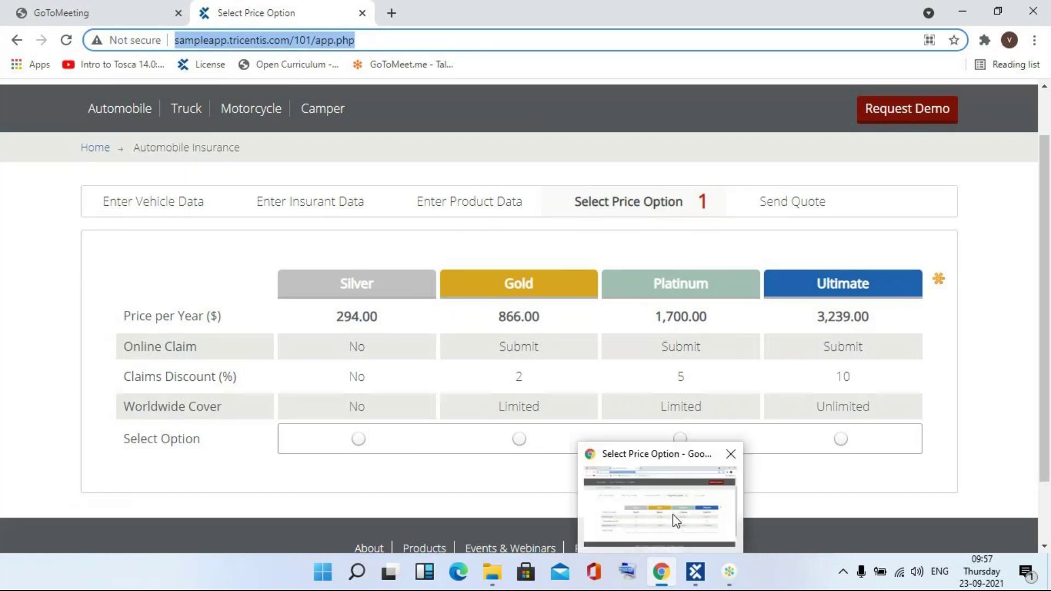
mouse_move(732, 577)
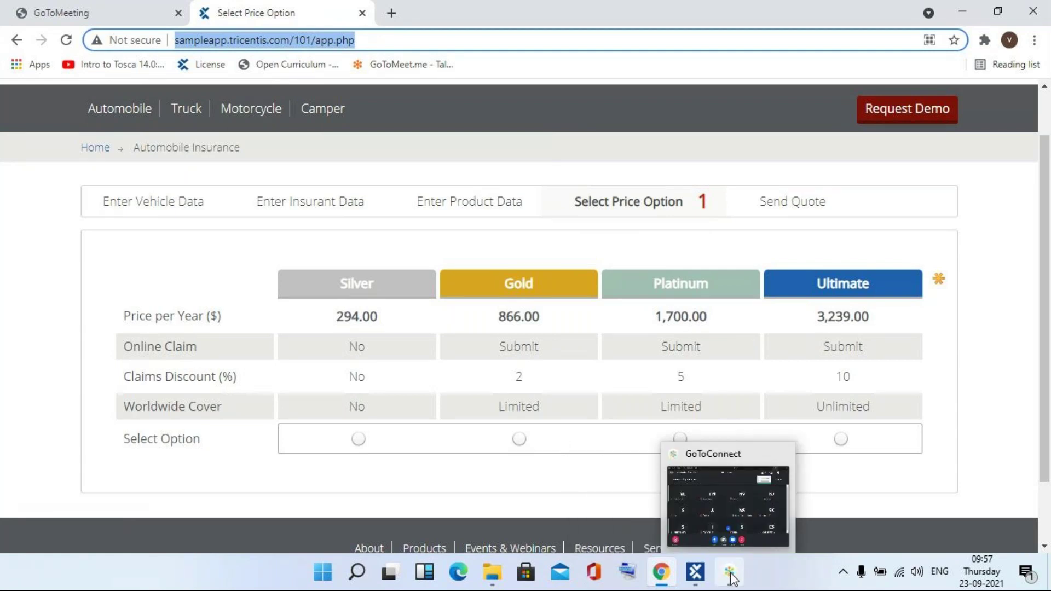
click(723, 494)
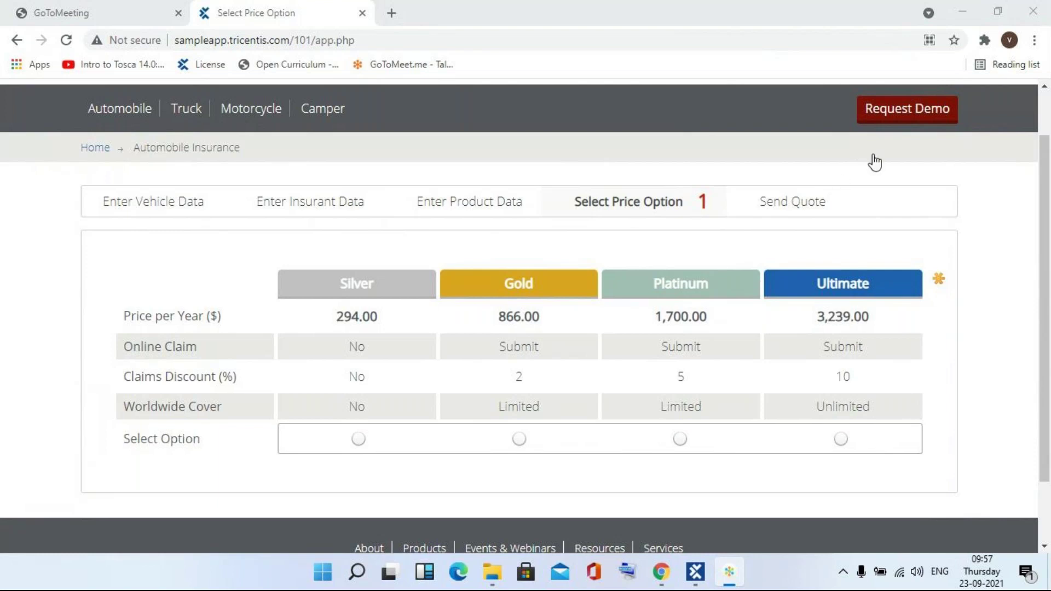
click(816, 36)
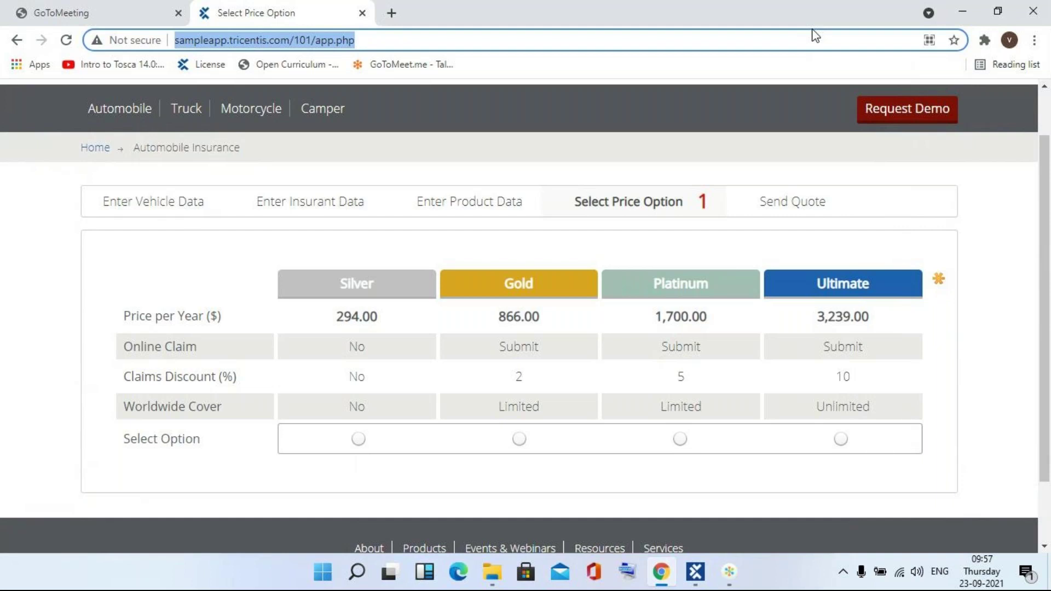
click(728, 579)
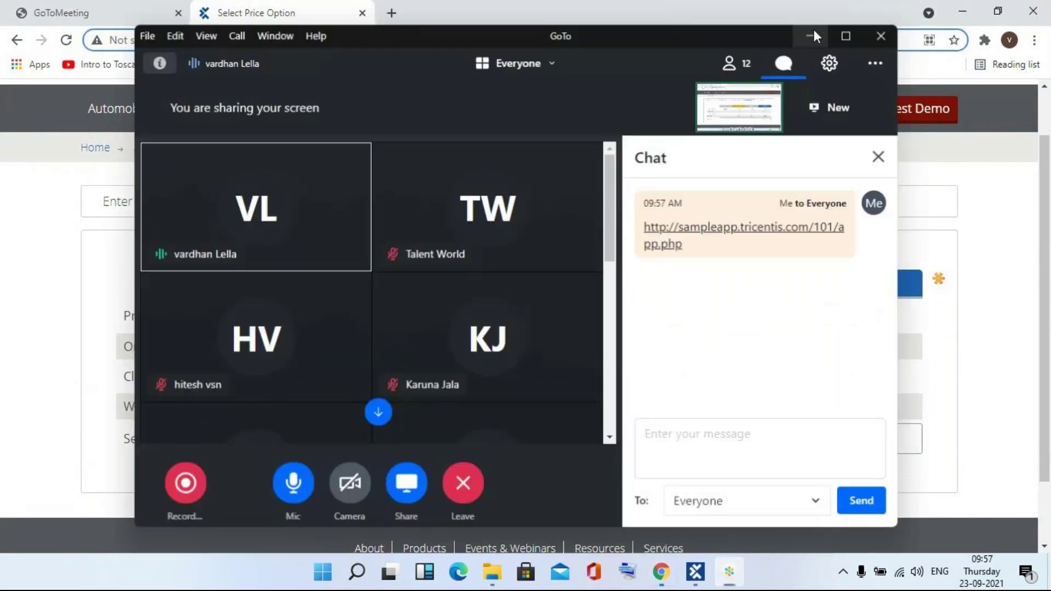
click(815, 33)
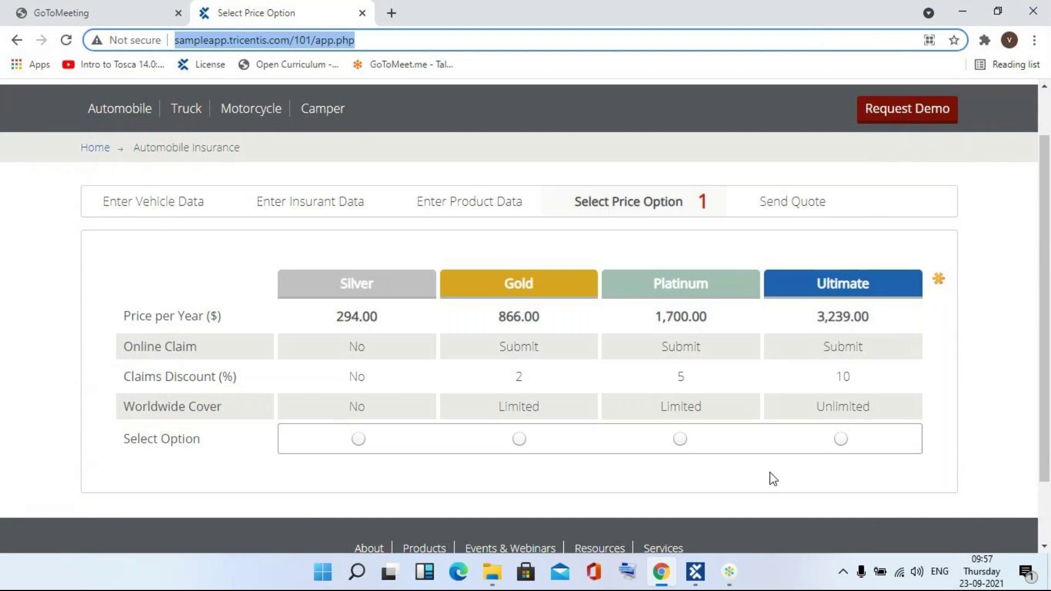
- Check the Select Price Option page once more, then return to Tosca Commander
mouse_move(731, 572)
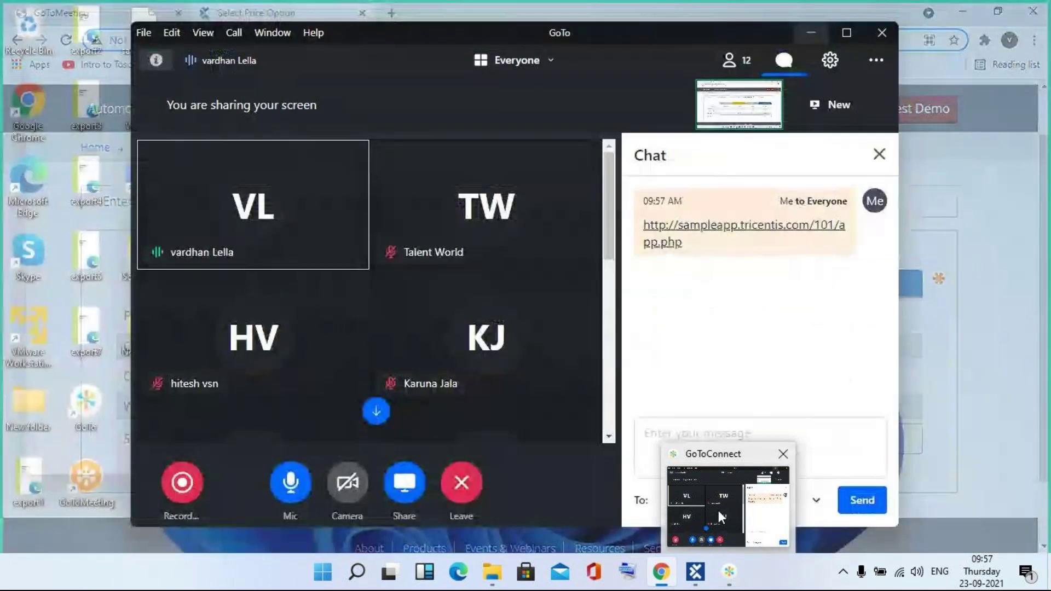
click(718, 510)
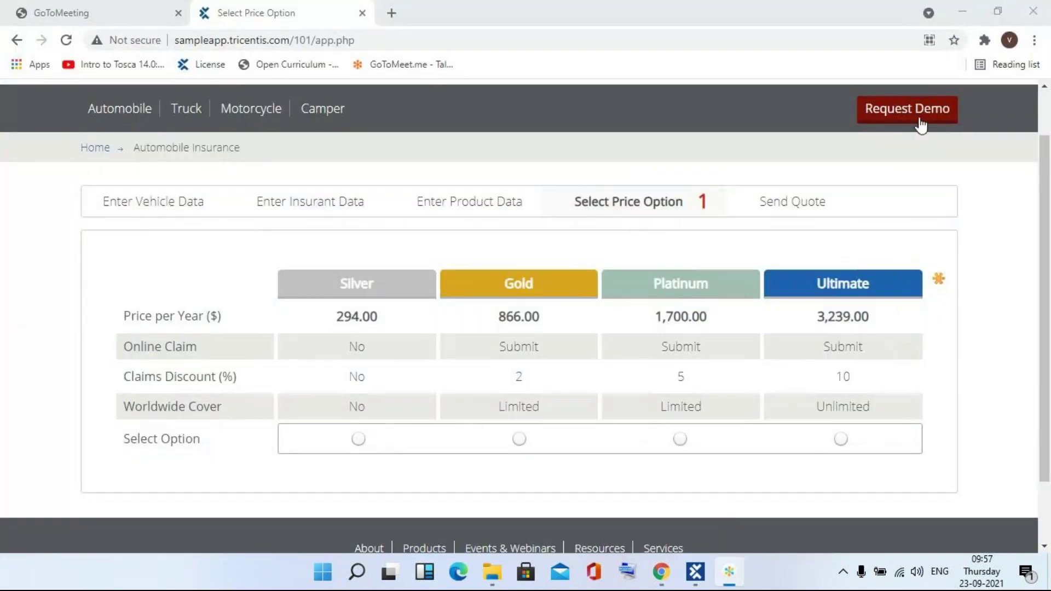
click(819, 38)
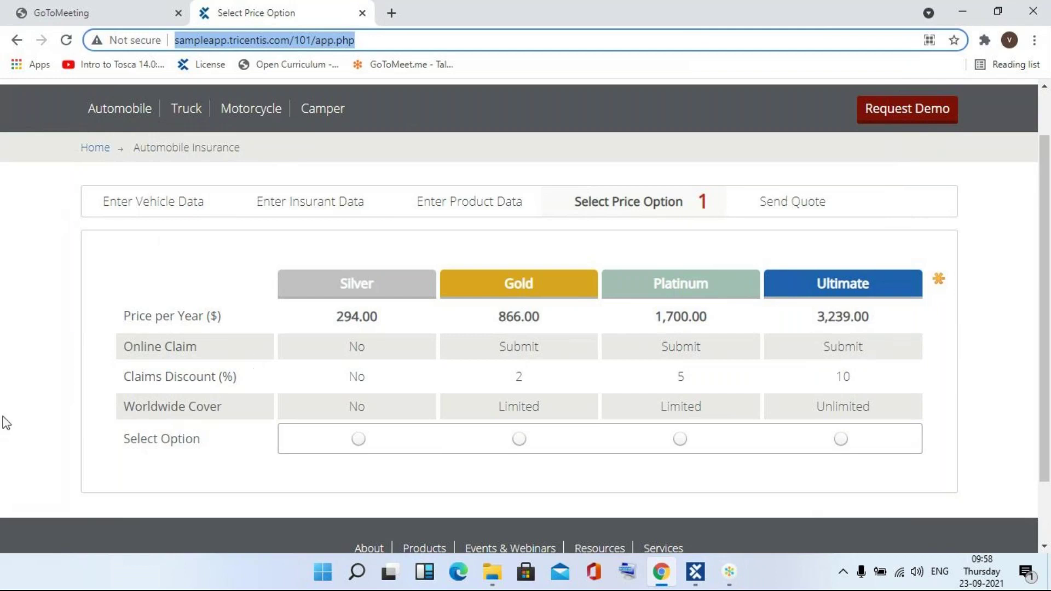
key(alt+Tab)
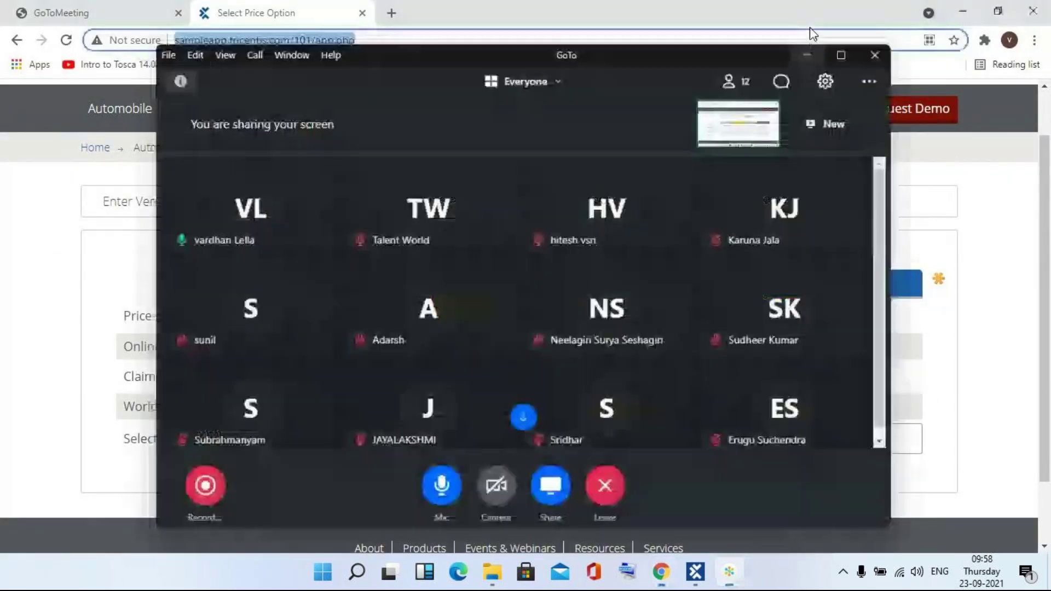
click(807, 55)
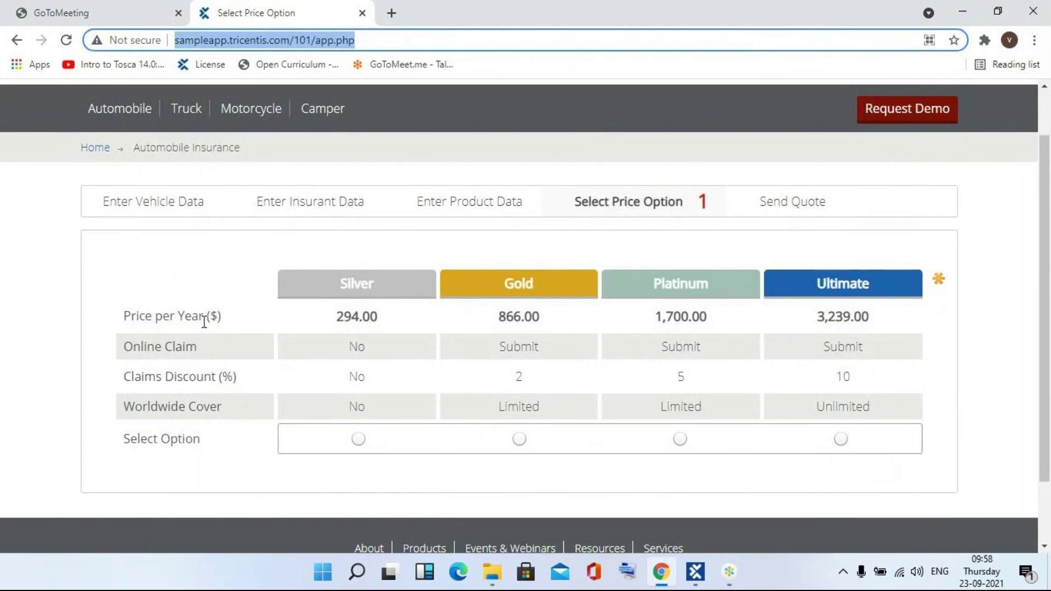
click(114, 322)
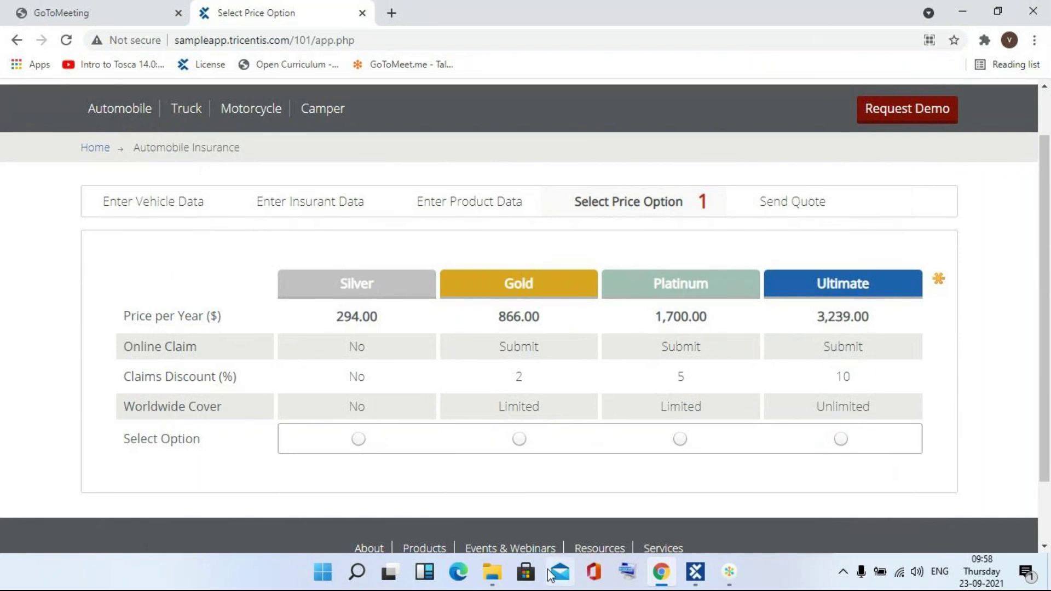
click(696, 572)
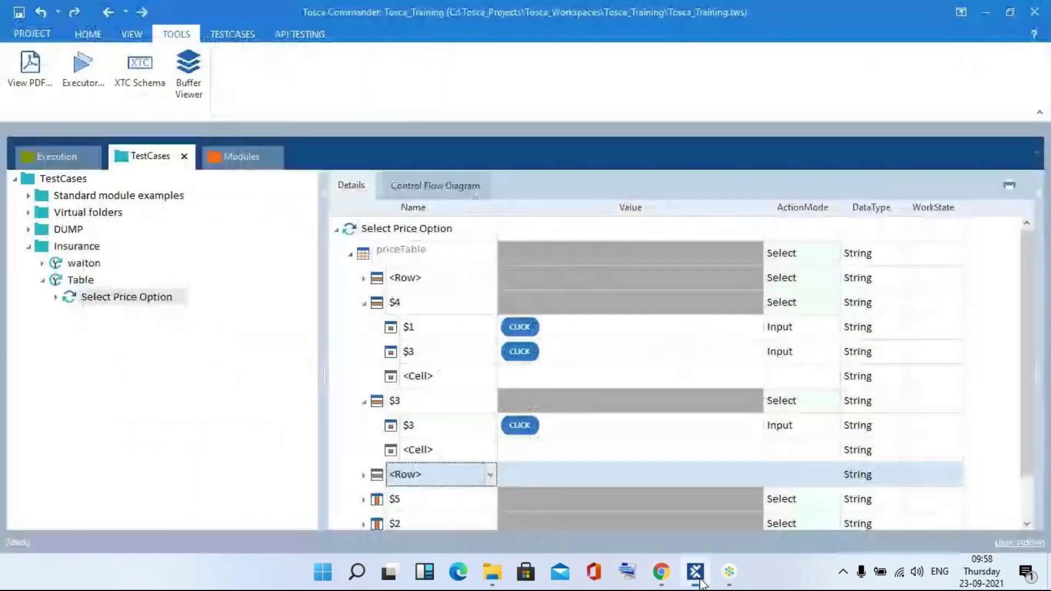
- Rename the empty <Row> after $3 to $1 with value {SELECT} and ActionMode Input
click(364, 304)
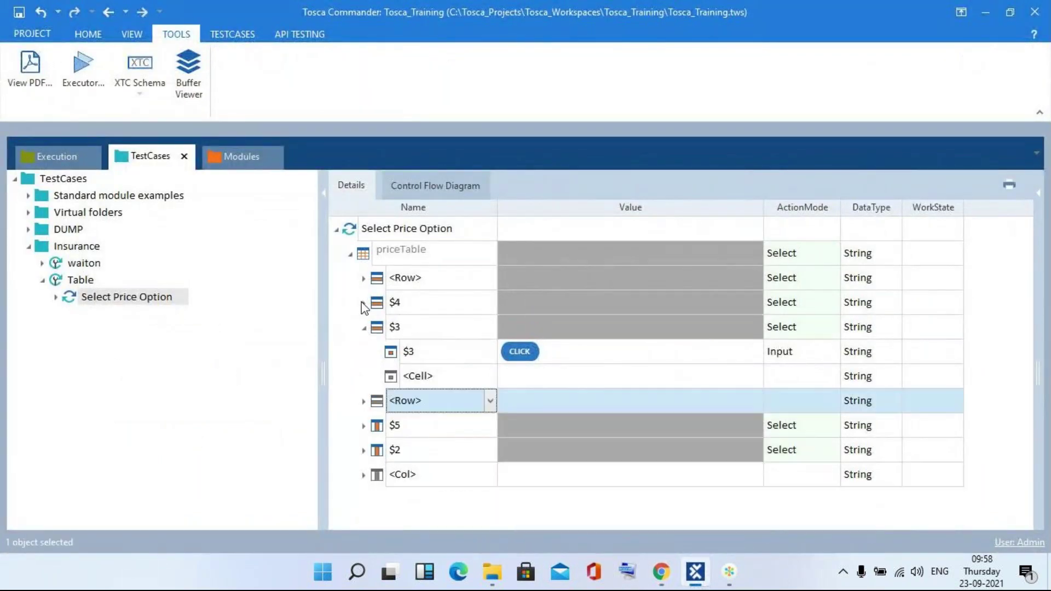
click(363, 327)
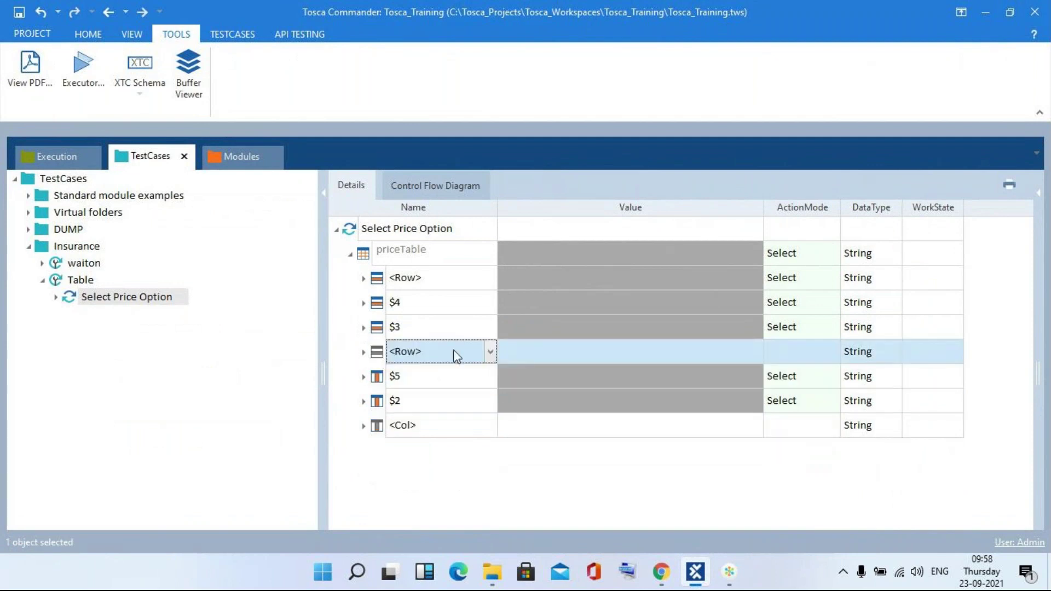
click(483, 352)
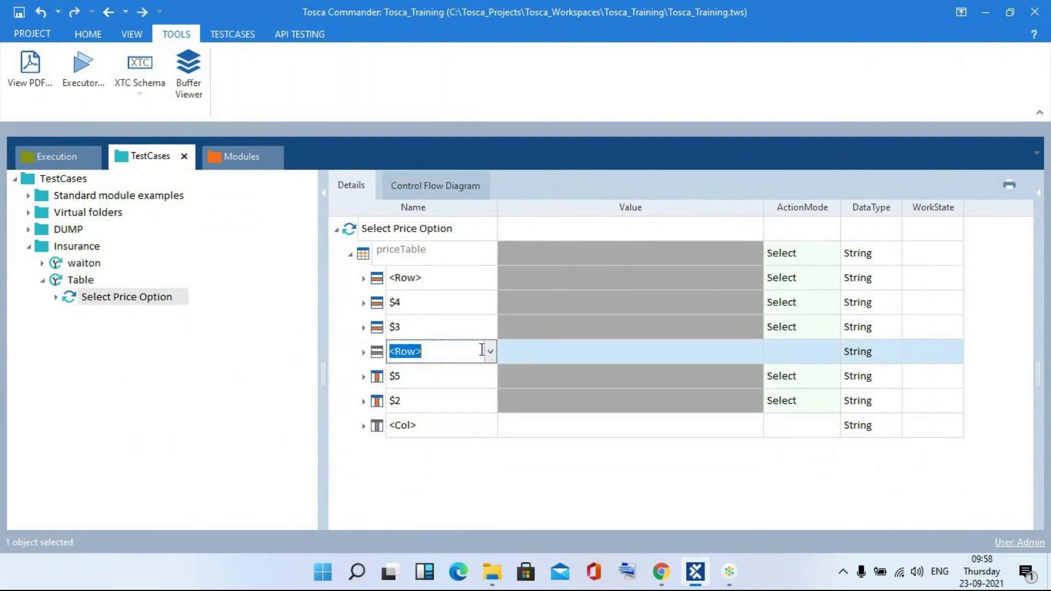
text($1)
click(547, 352)
click(548, 351)
text({)
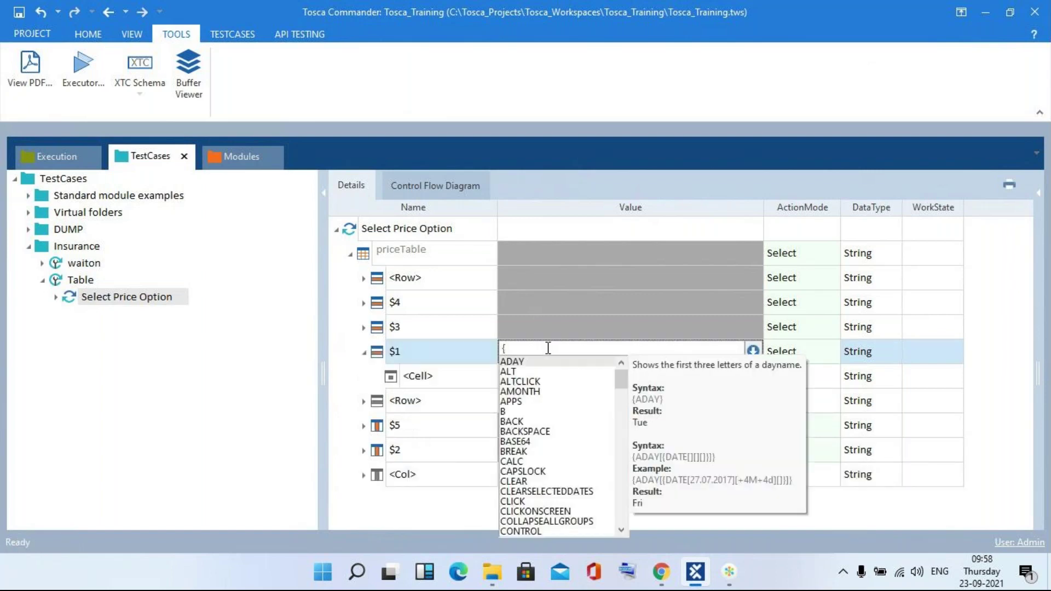
text(SEL)
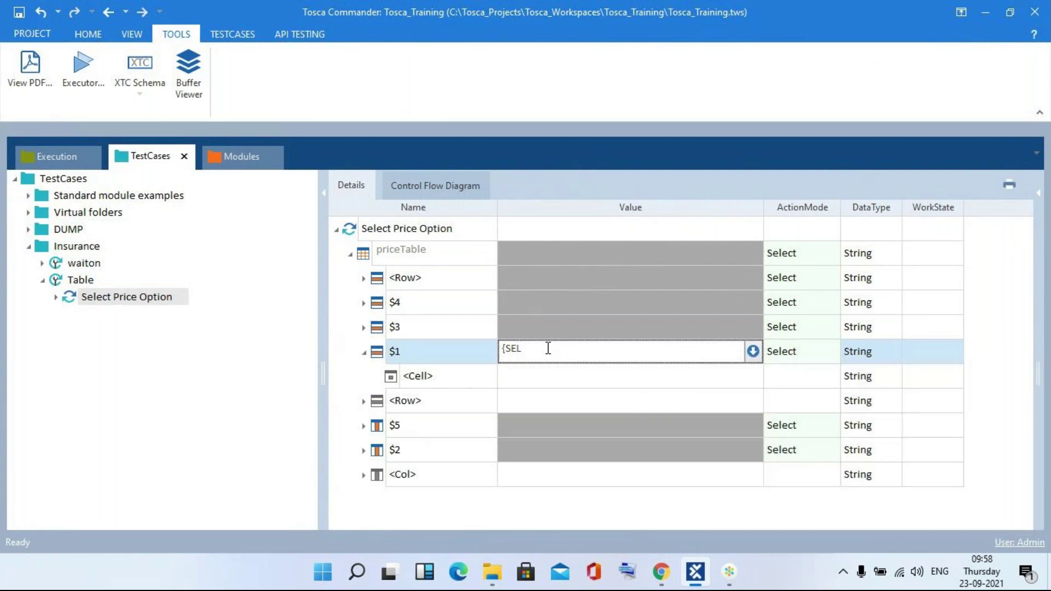
text(ECT})
click(792, 355)
text(Input)
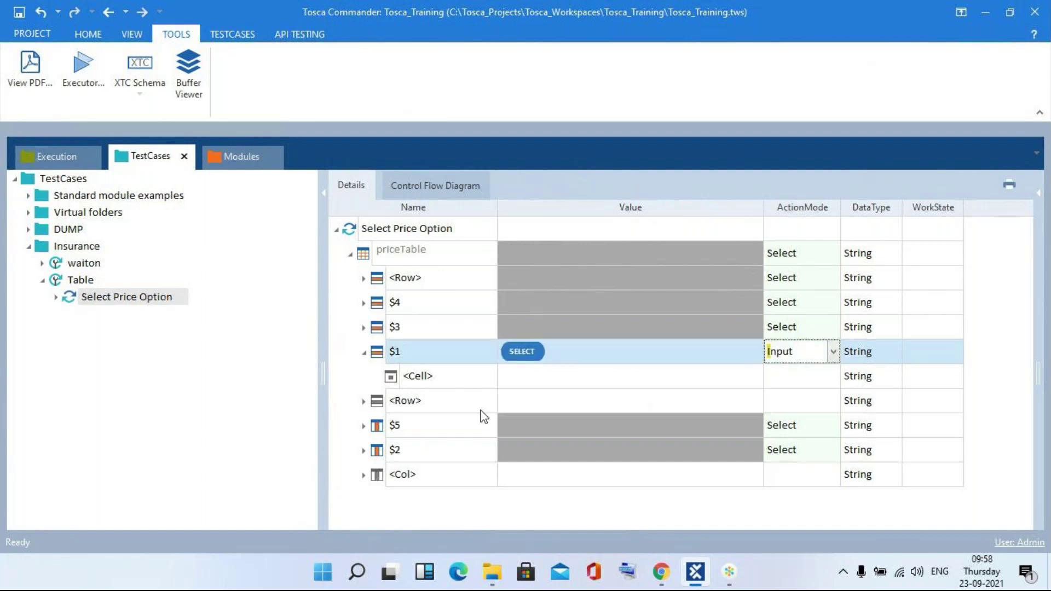
key(alt+Tab)
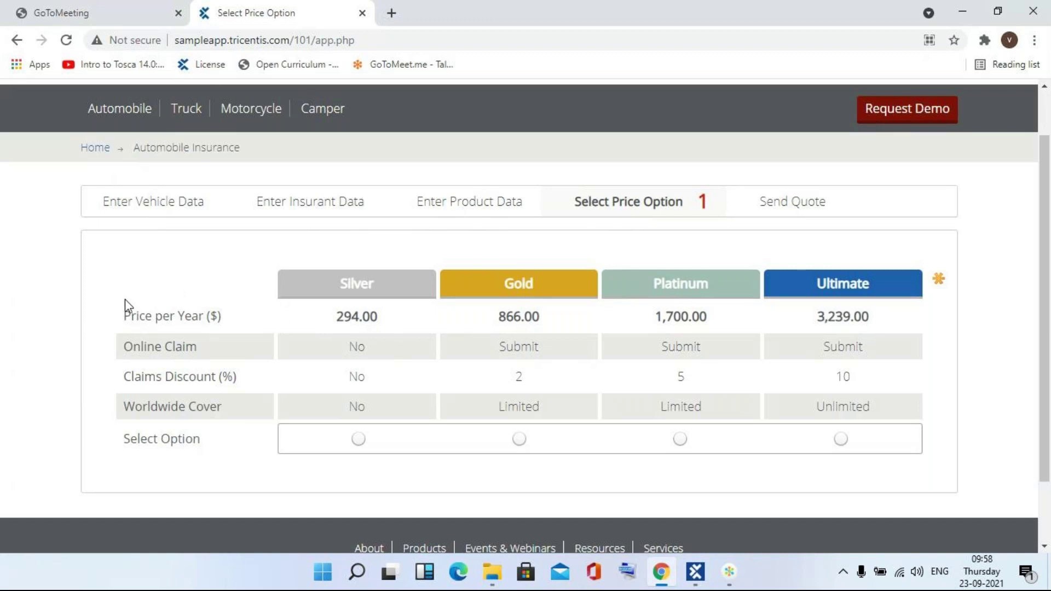
key(alt+Tab)
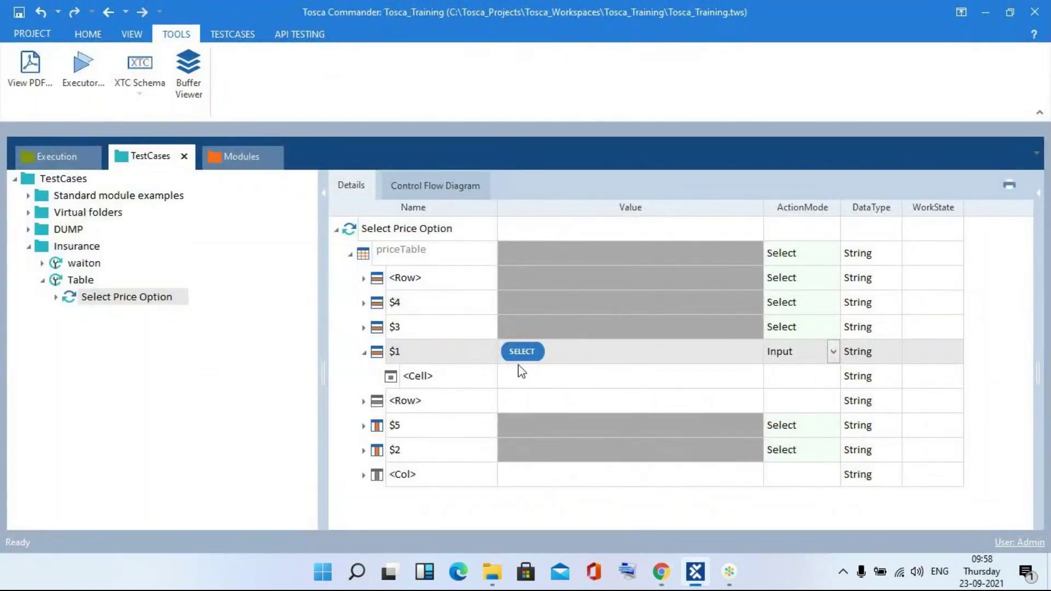
- Collapse row $1 and rename the next empty <Row> entry to $2
click(364, 352)
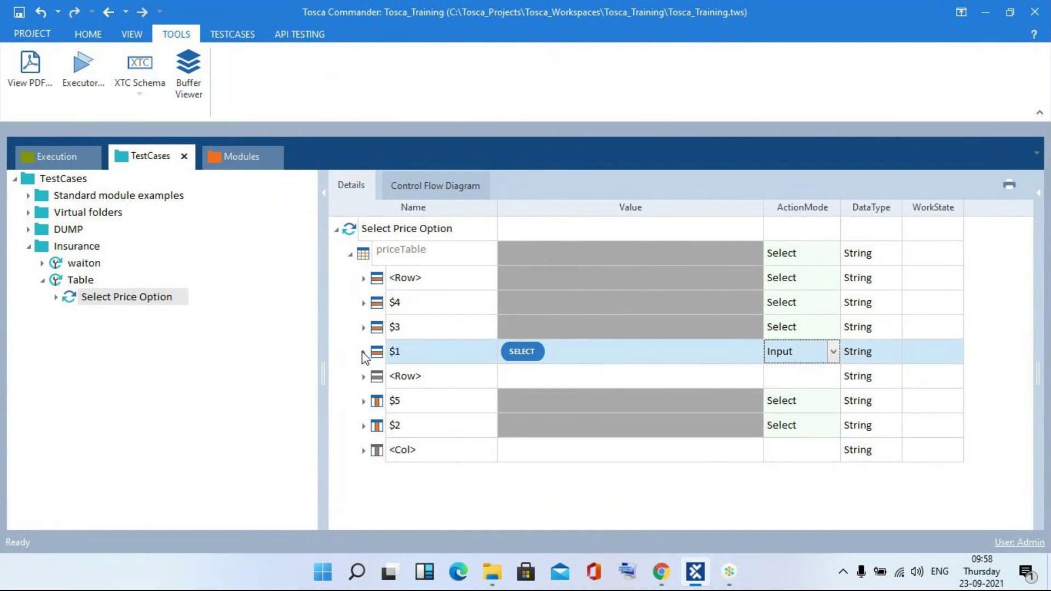
click(446, 375)
key(BackSpace)
key(BackSpace)
key(BackSpace)
key(BackSpace)
key(BackSpace)
text($)
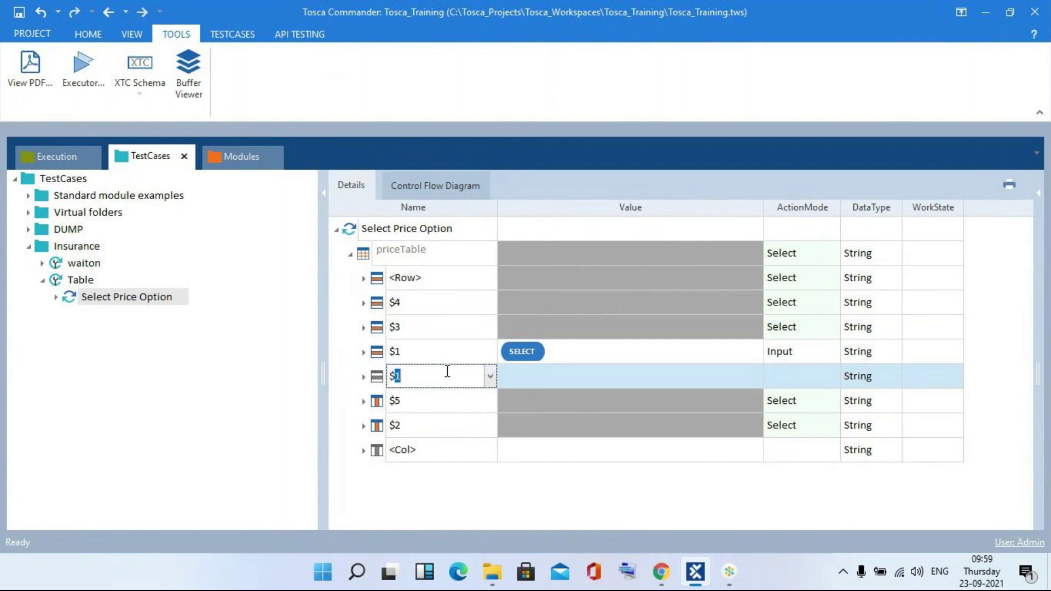
text(2)
- Give row $2 the value {ADDSELECT} with action mode Input, then return to the price page
click(537, 375)
click(537, 376)
text({)
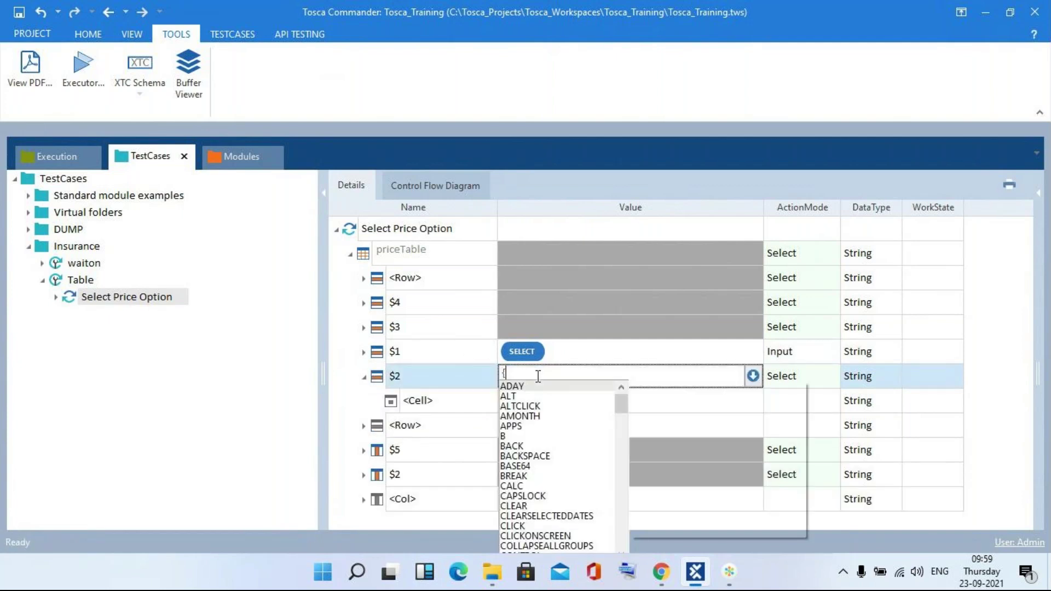
text(AD)
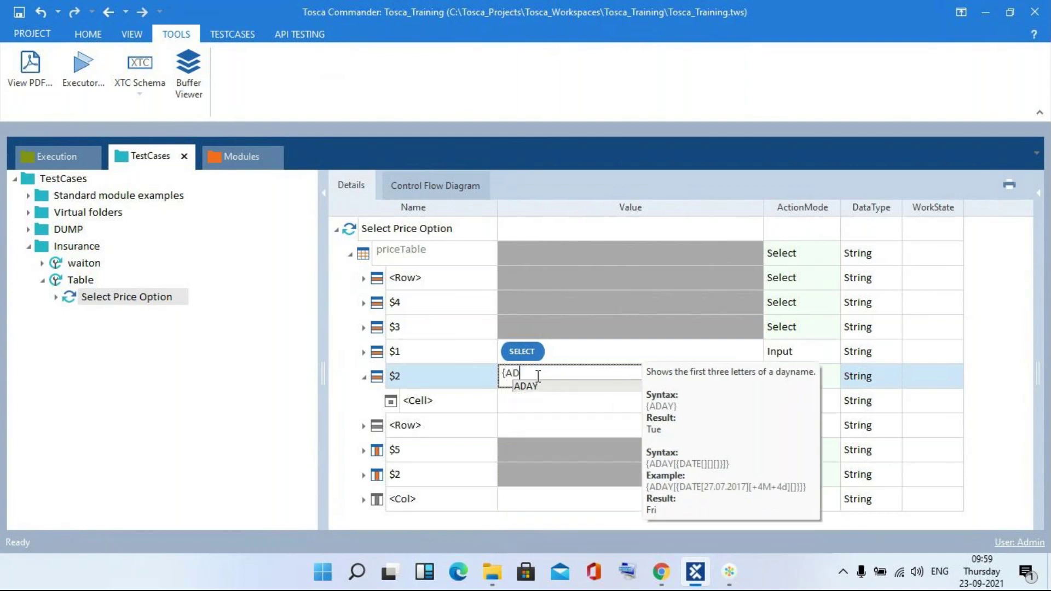
text(DSELEC)
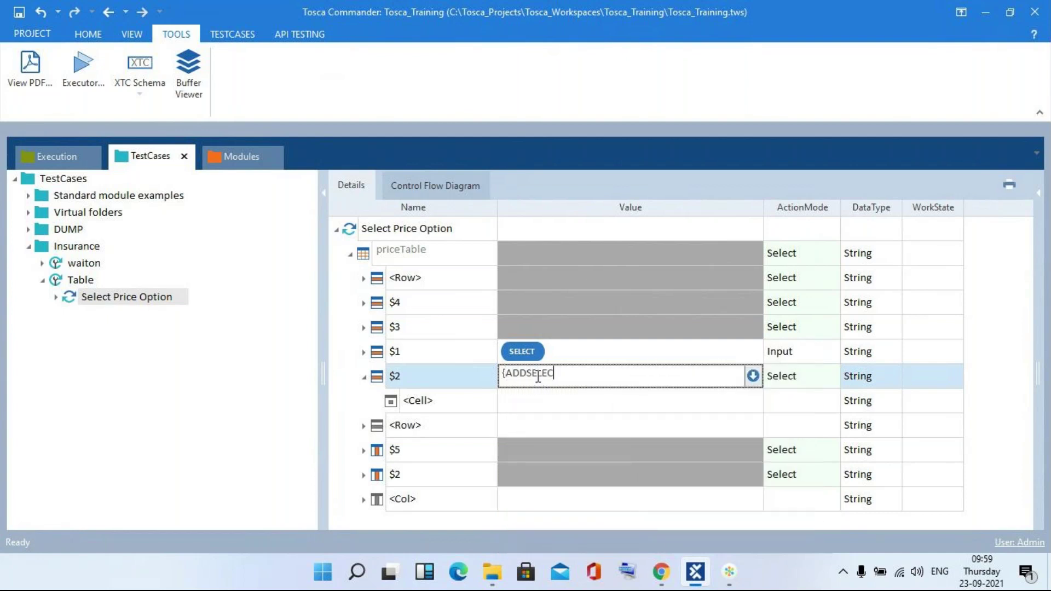
text(T})
key(Return)
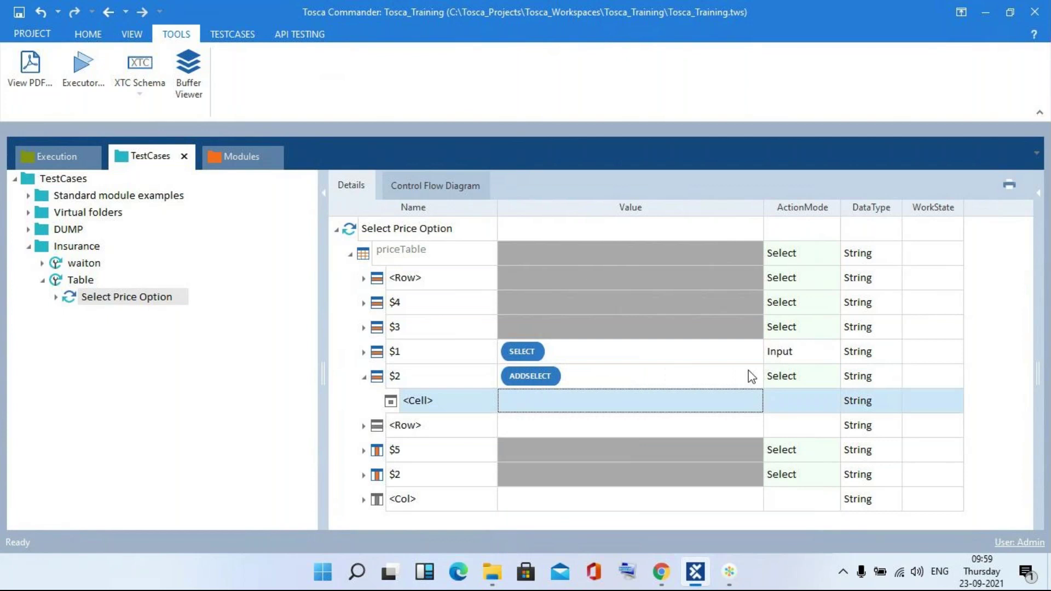
click(781, 378)
text(Input)
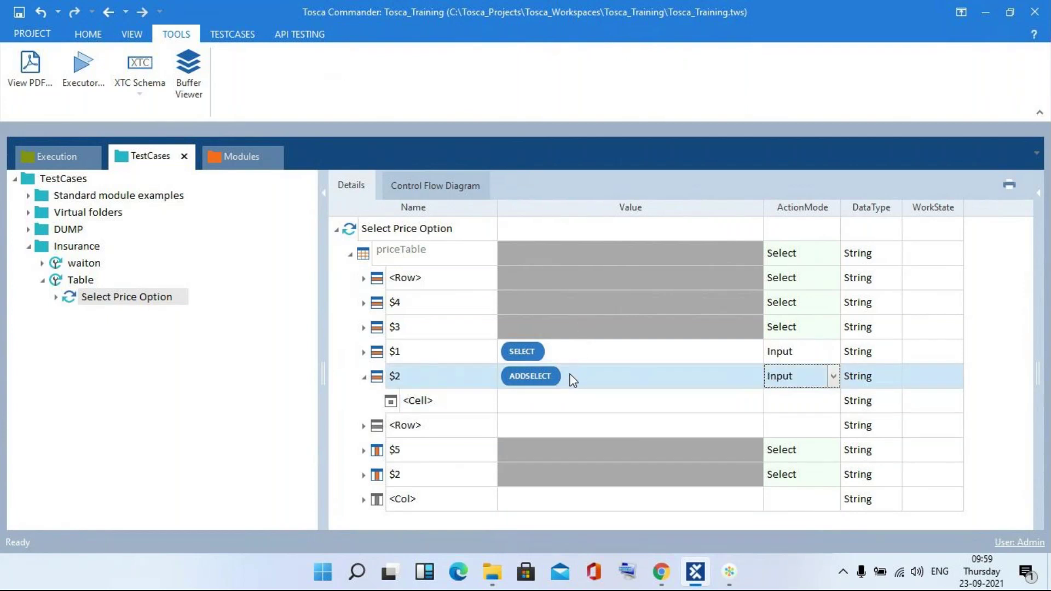
key(alt+Tab)
- Highlight the four yearly prices and the 'Price per Year' label, then return to Tosca Commander
drag(218, 316, 214, 340)
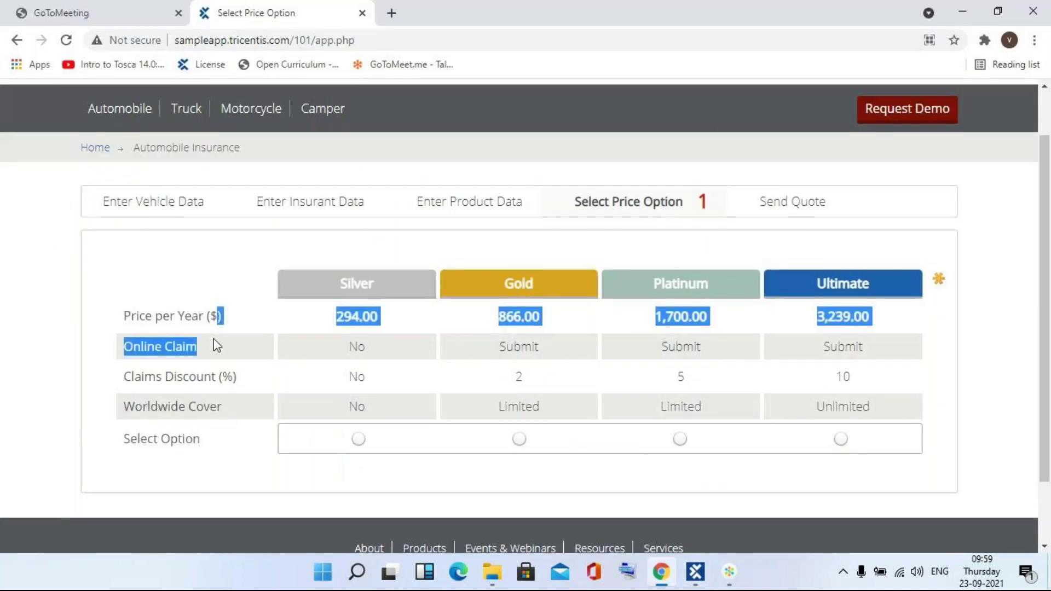
click(94, 282)
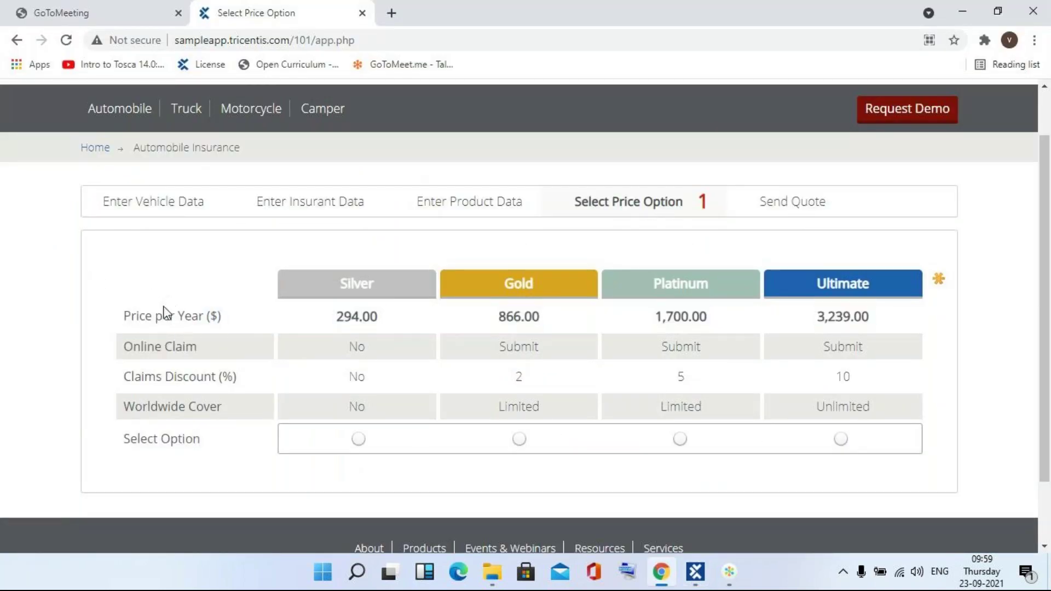
double_click(142, 318)
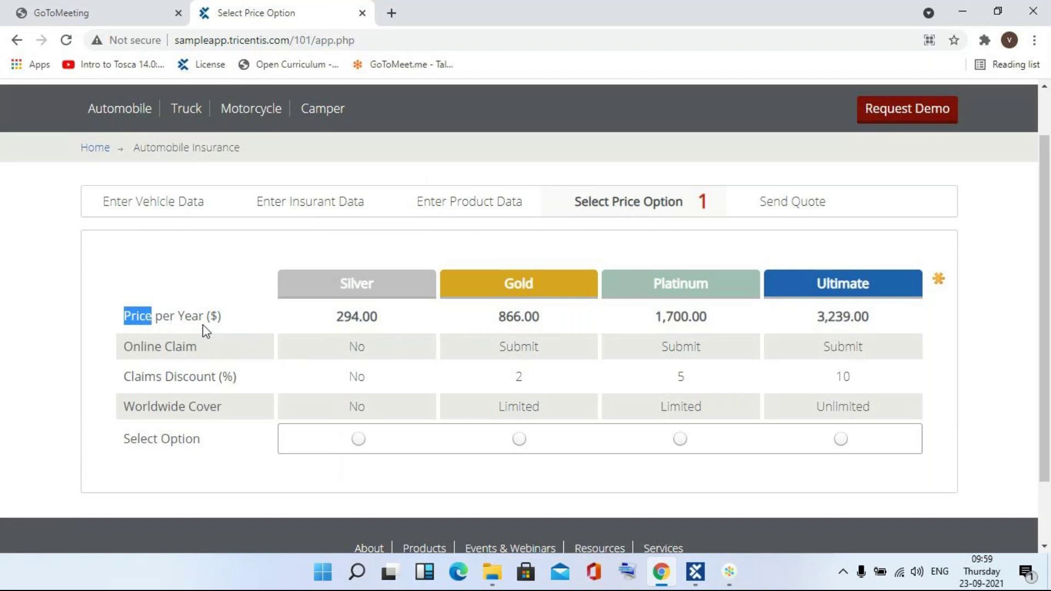
key(alt+Tab)
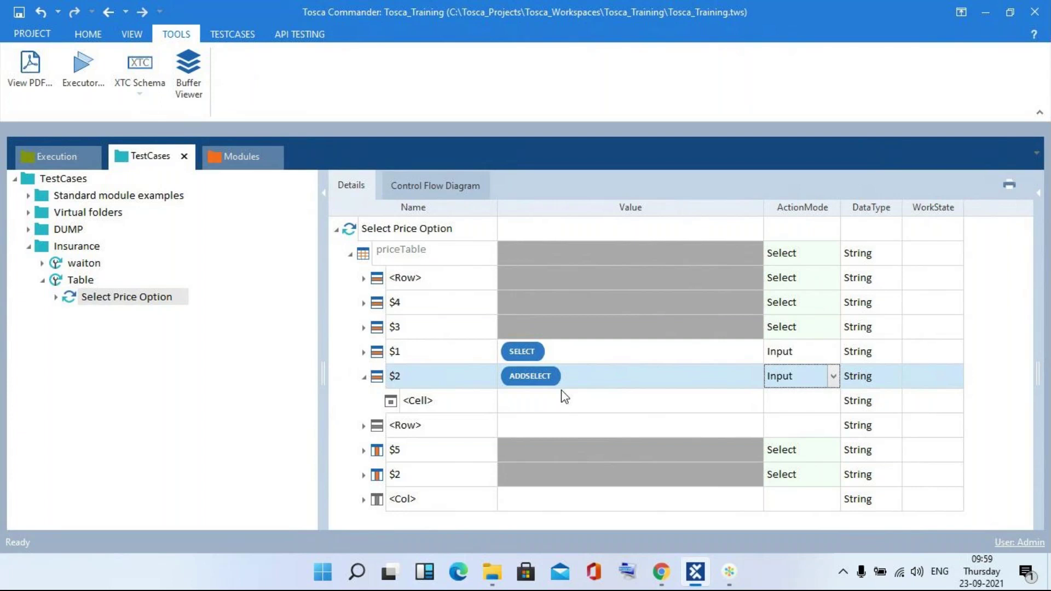
- Collapse row $2, switch to the insurance price page, and briefly show the meeting window
click(364, 377)
key(alt+Tab)
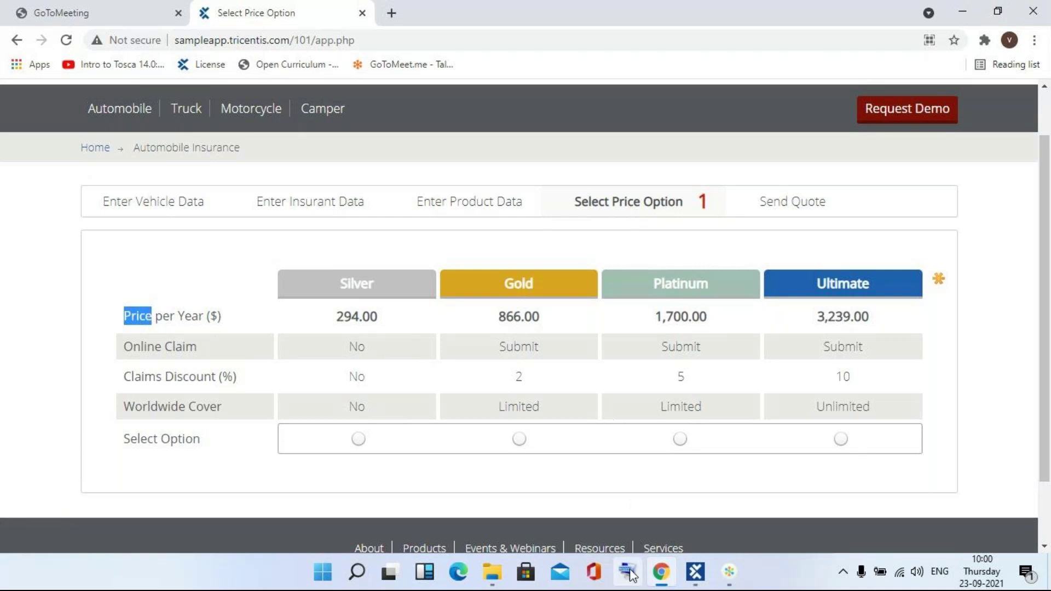
click(726, 572)
click(722, 573)
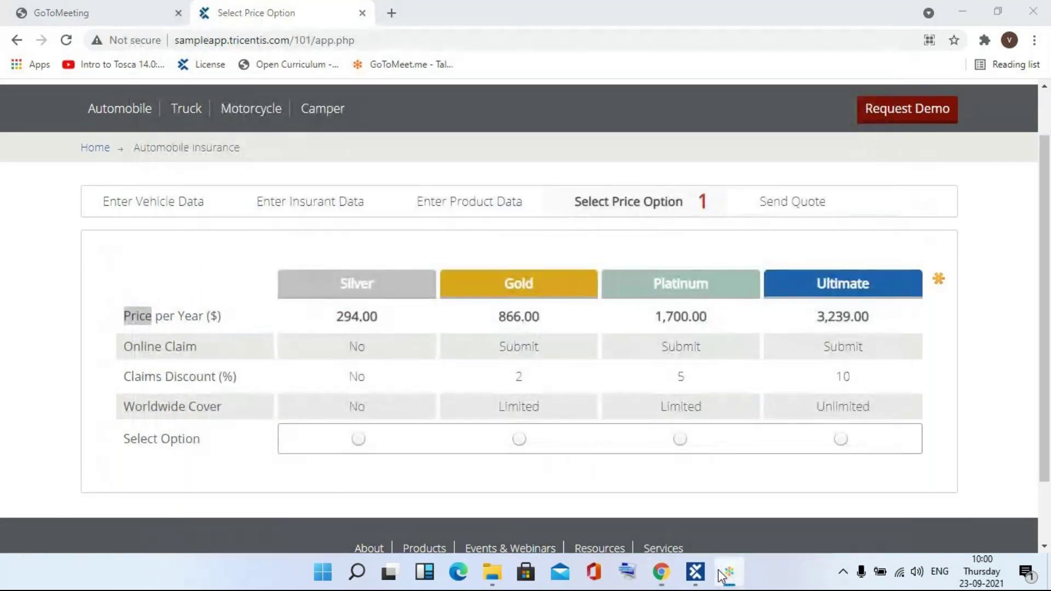